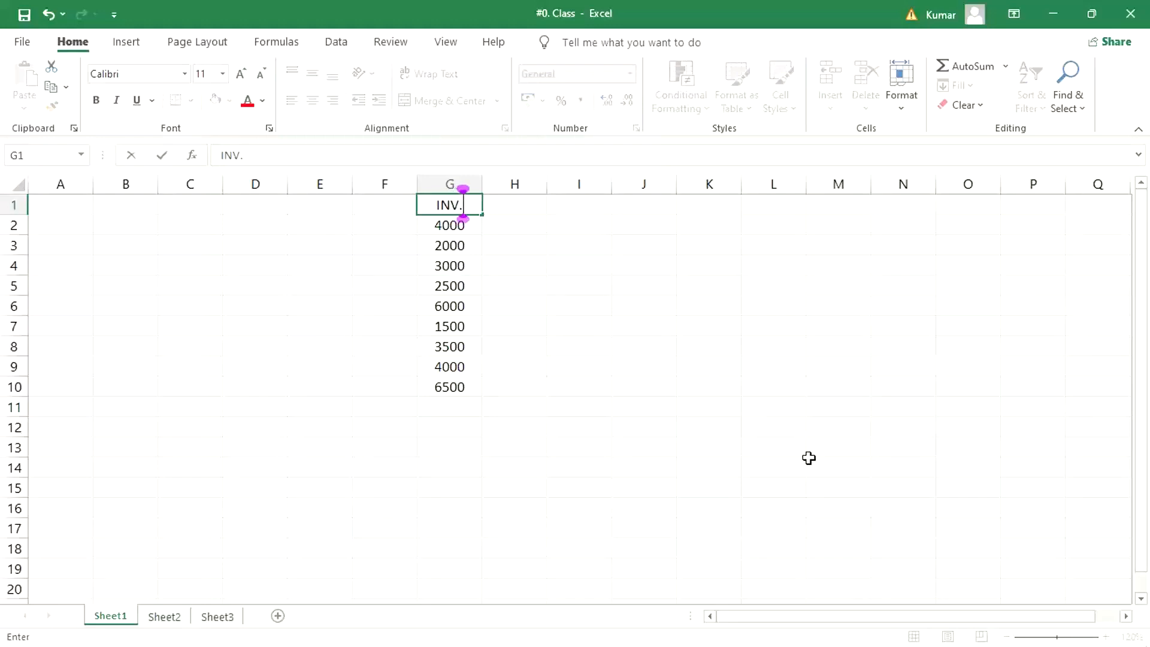
Enter the header INV. in G1 above the invoice amounts, making it bold with a bottom border.
key(Return)
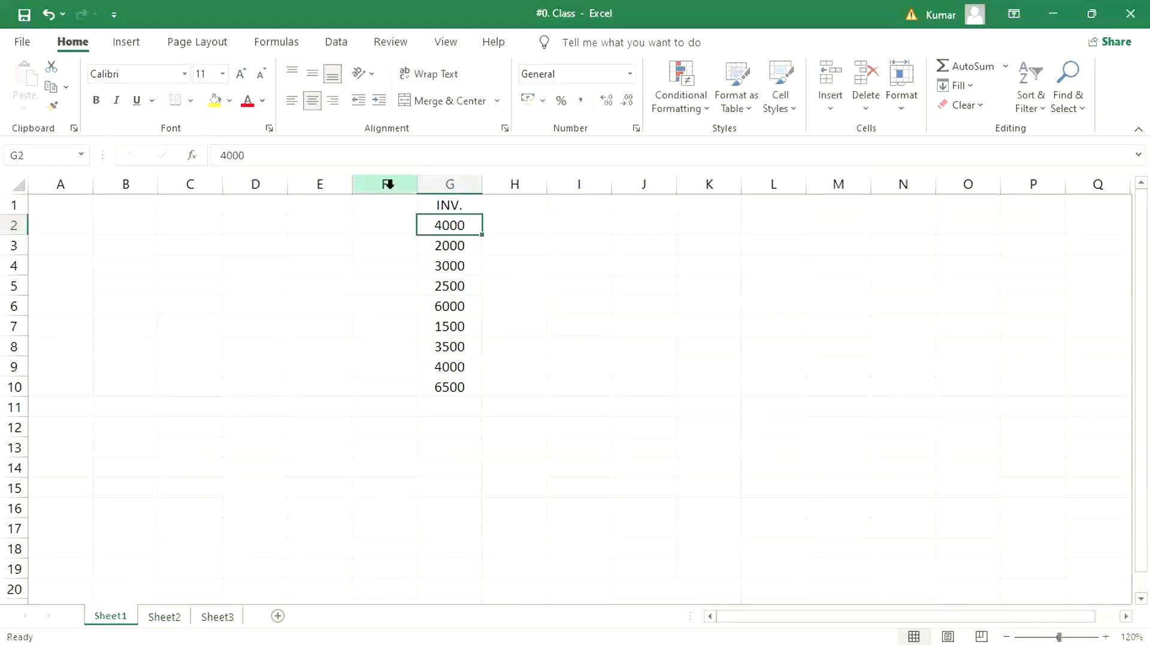
click(437, 204)
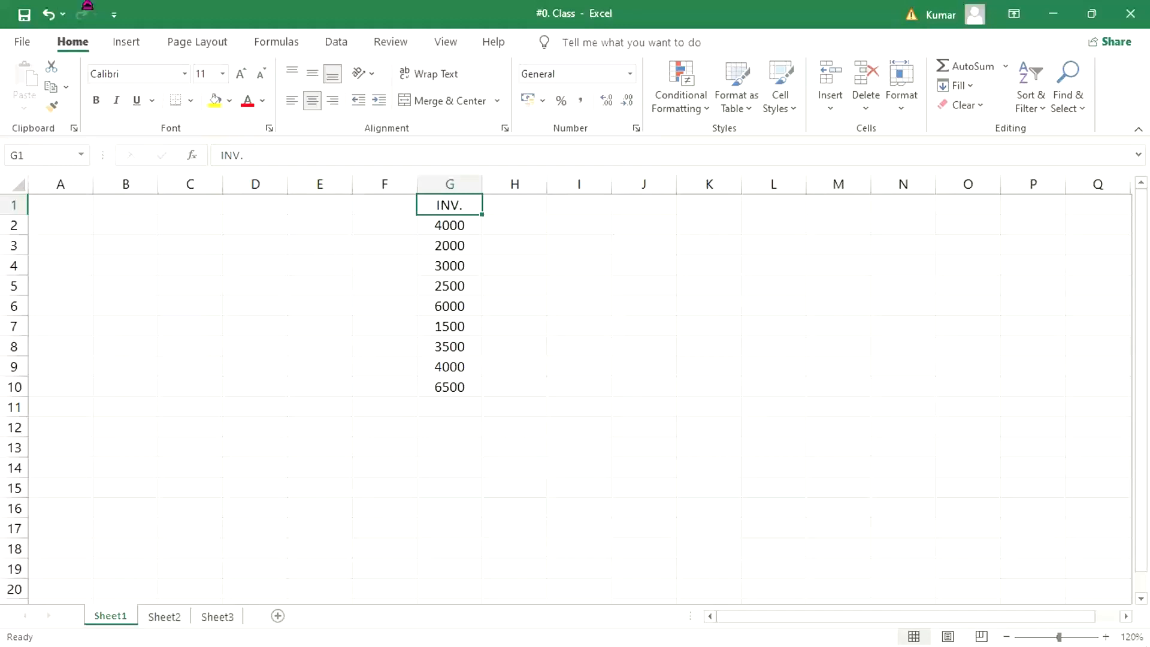
key(ctrl+b)
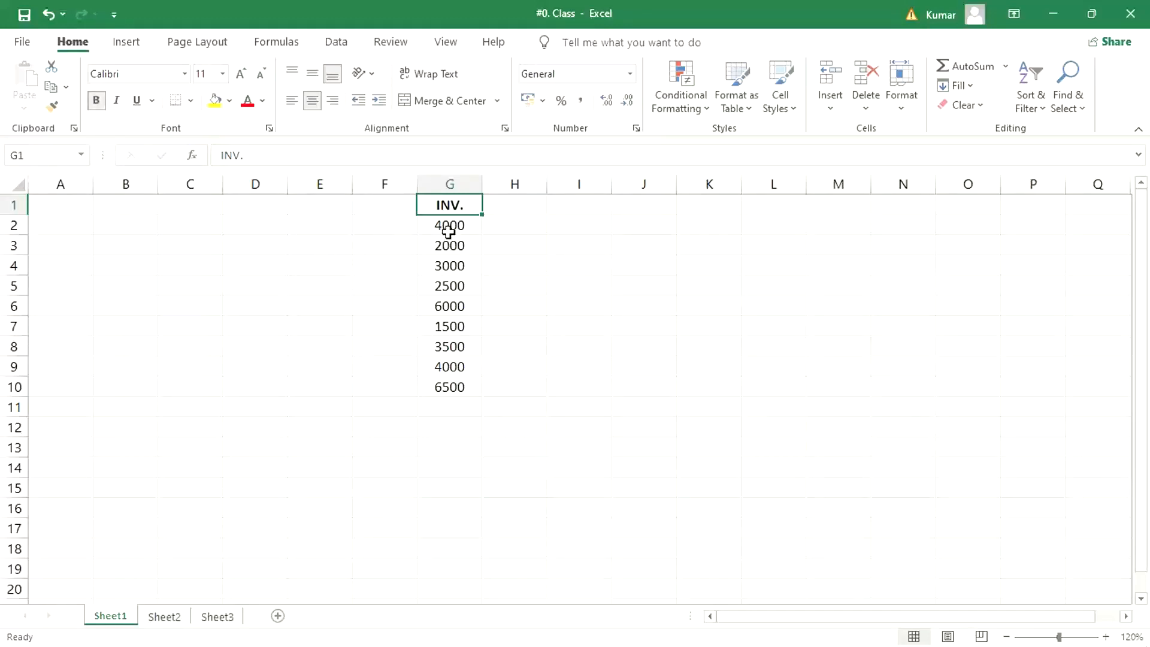
drag(448, 232, 460, 379)
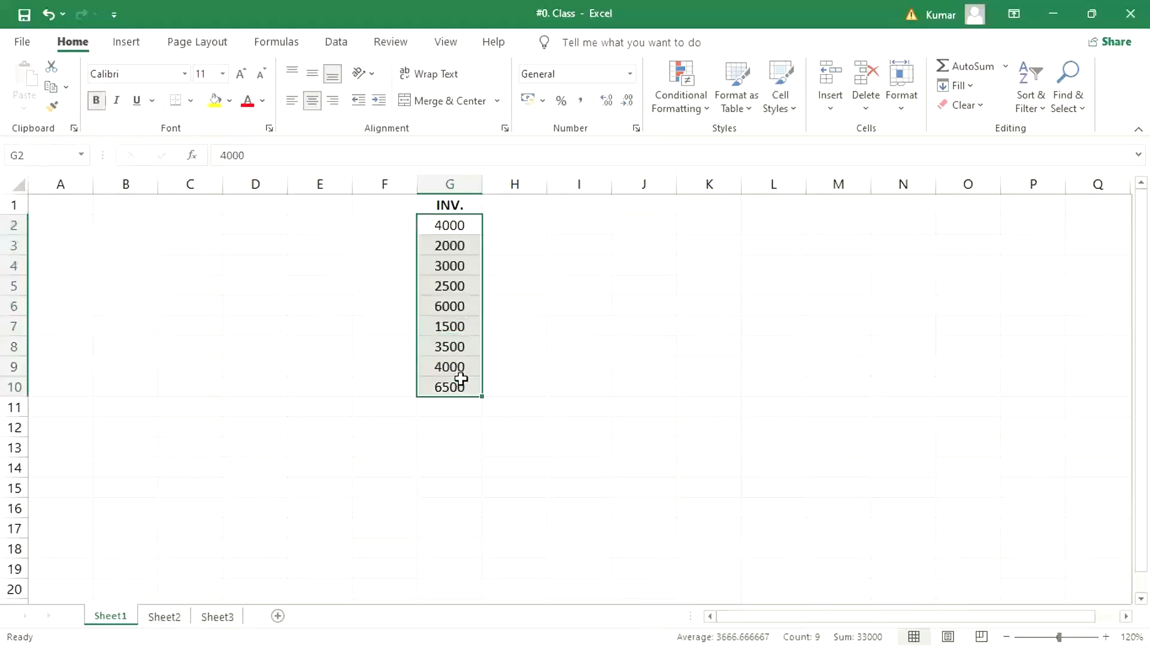
Enter the statuses OD, DUE, OD and DUE in H2 through H5 beside the first four invoice amounts.
click(516, 233)
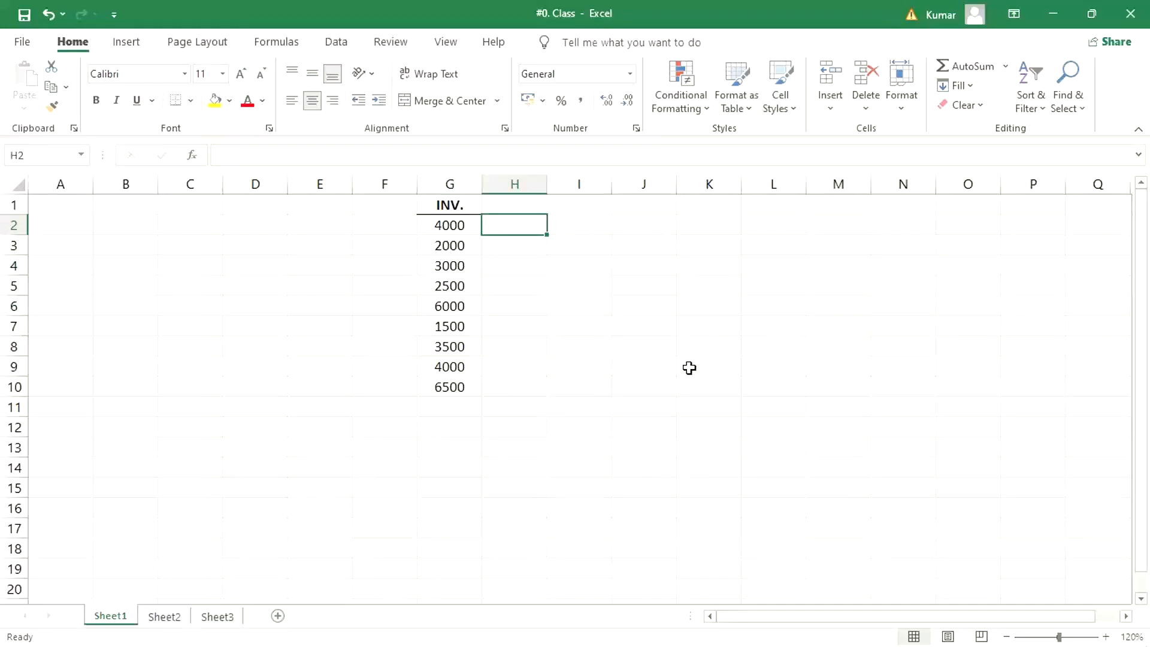
text(OD)
key(Return)
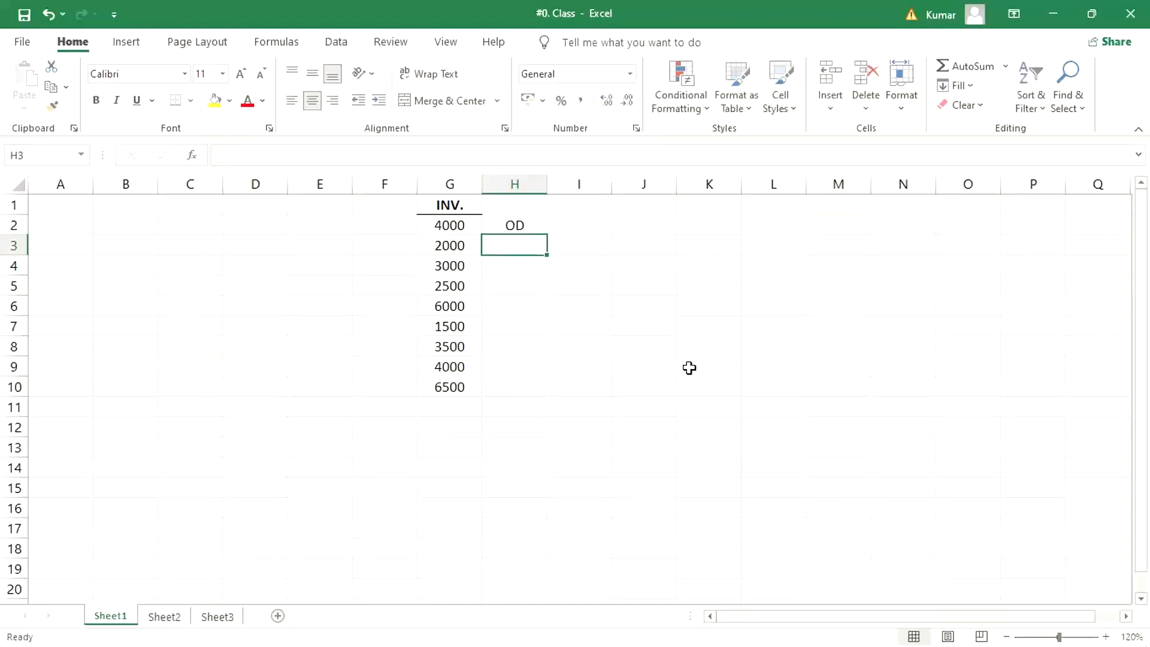
text(DUE)
key(Return)
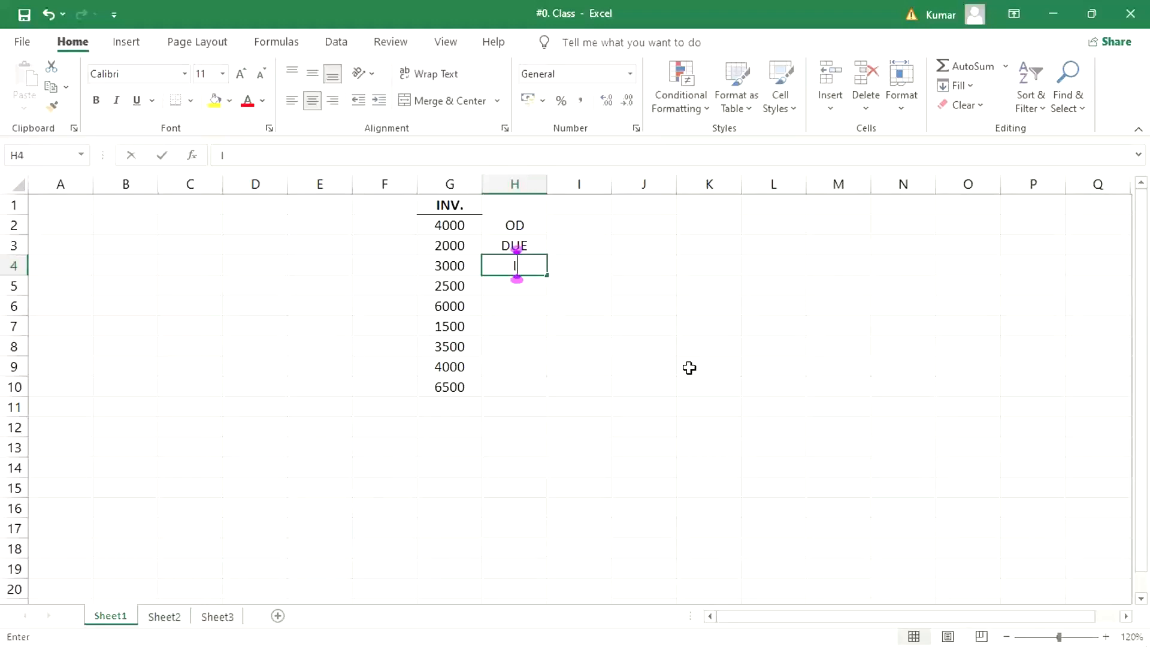
text(OD)
key(Return)
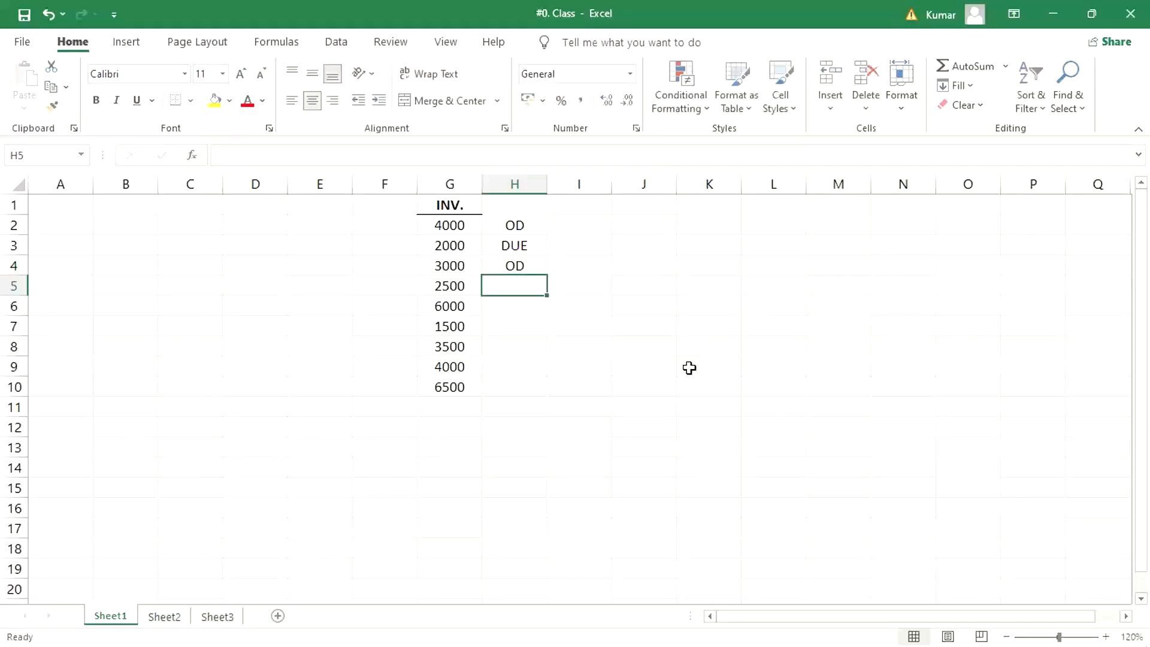
text(DUE)
key(Return)
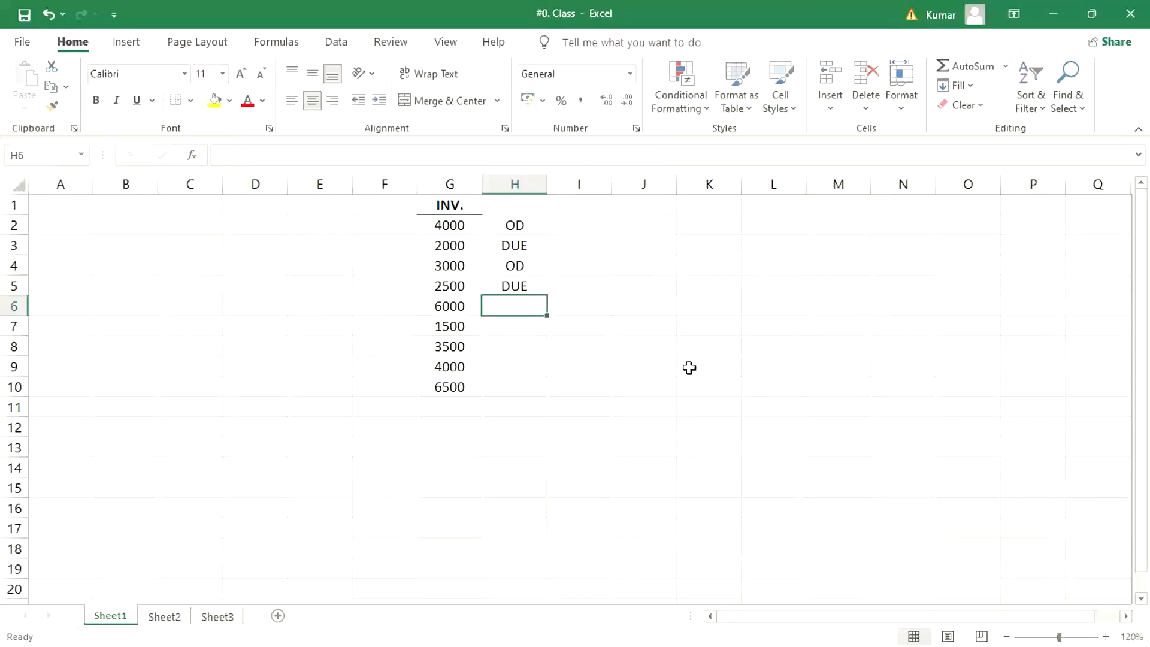
Fill H6 through H10 with the statuses ND, ND, OD, ND and OD.
text(ND)
key(Return)
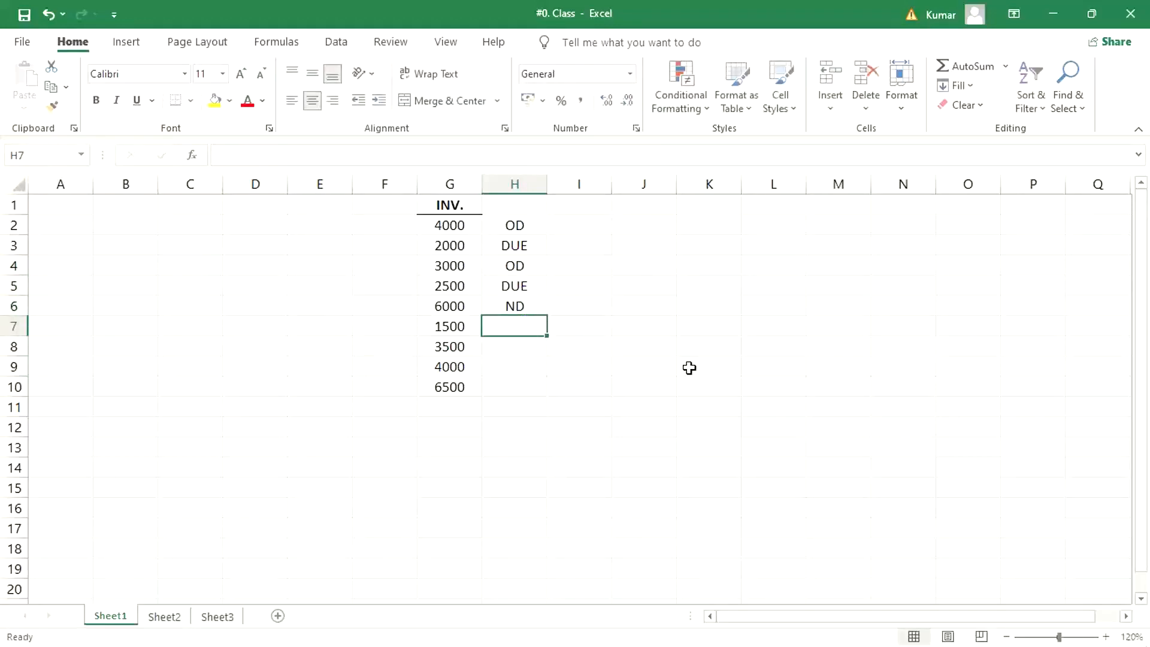
text(ND)
key(Return)
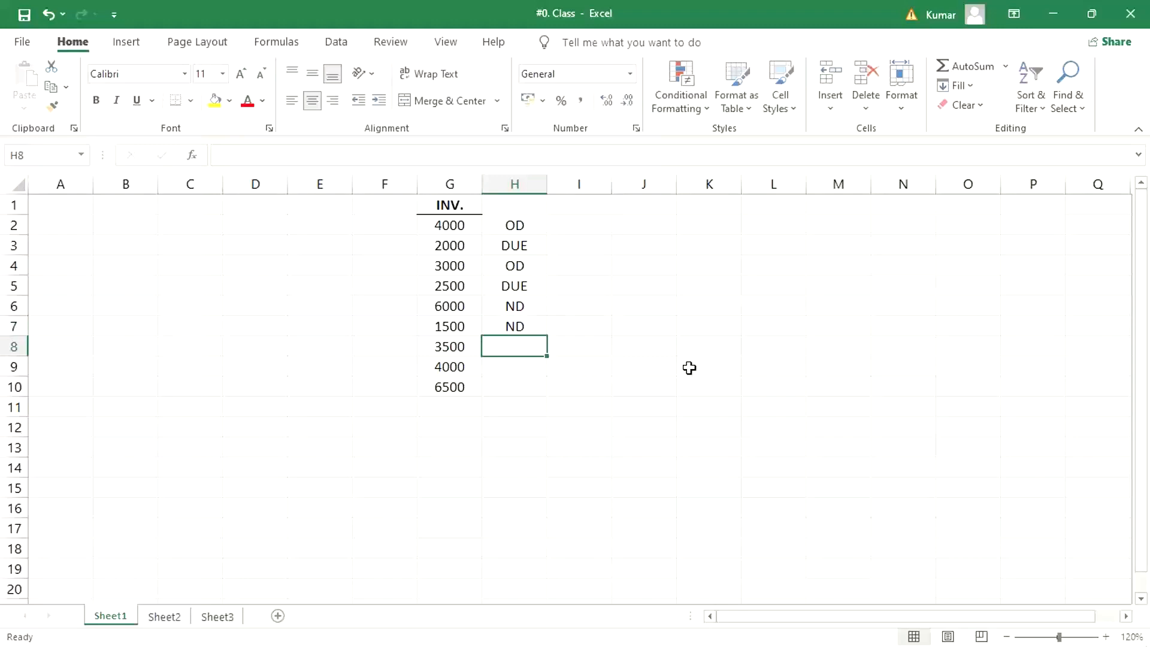
text(OD)
key(Return)
text(ND)
key(Return)
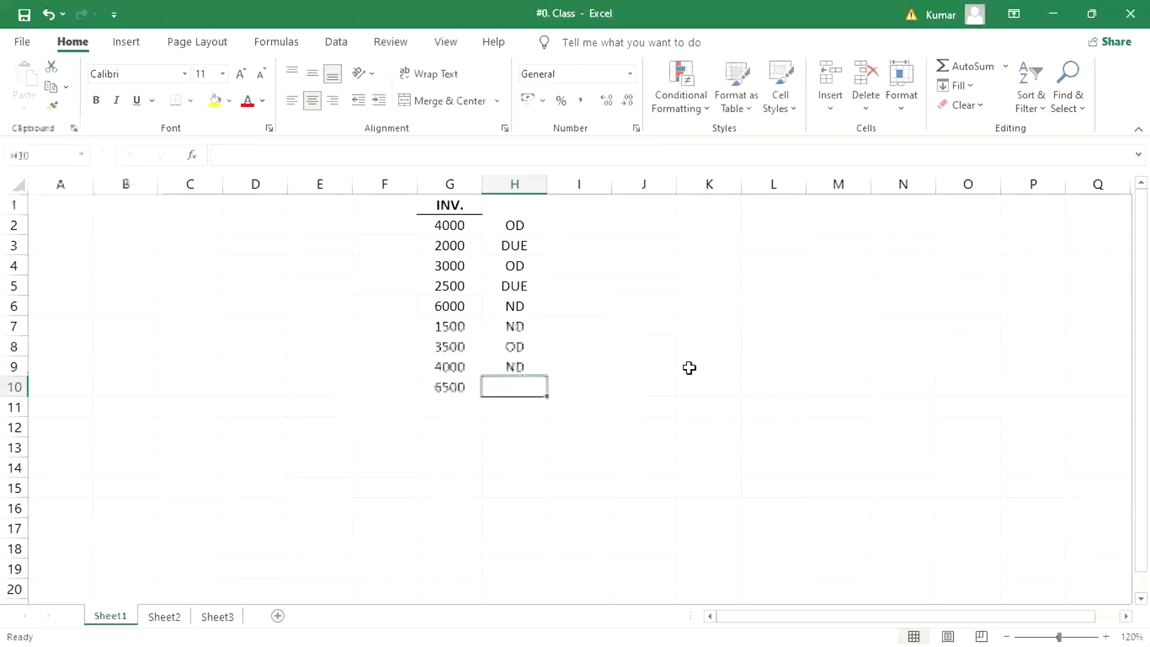
text(OD)
key(Return)
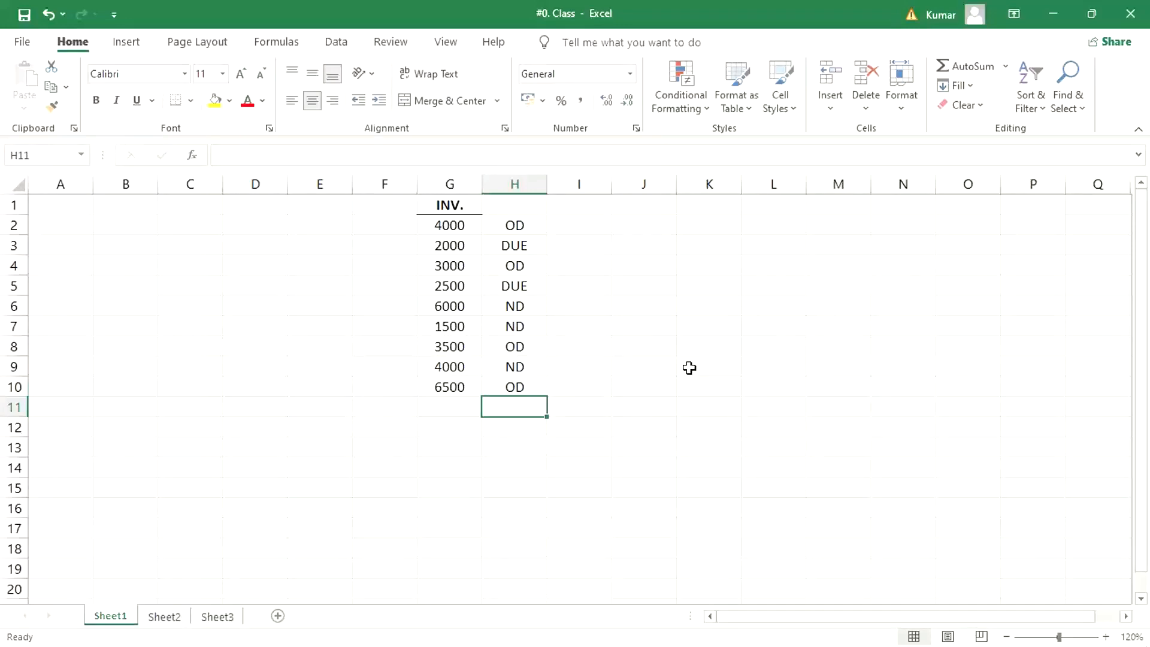
Add the header STTS in H1 above the statuses, making it bold with a bottom border.
click(509, 208)
text(STTS)
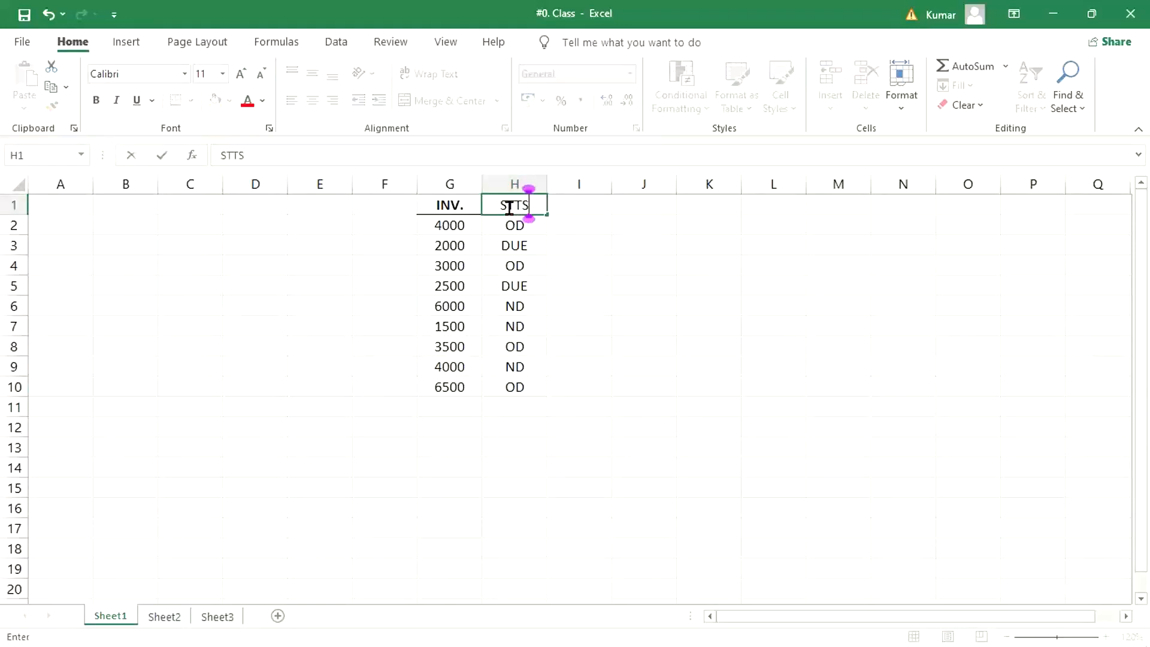
key(Return)
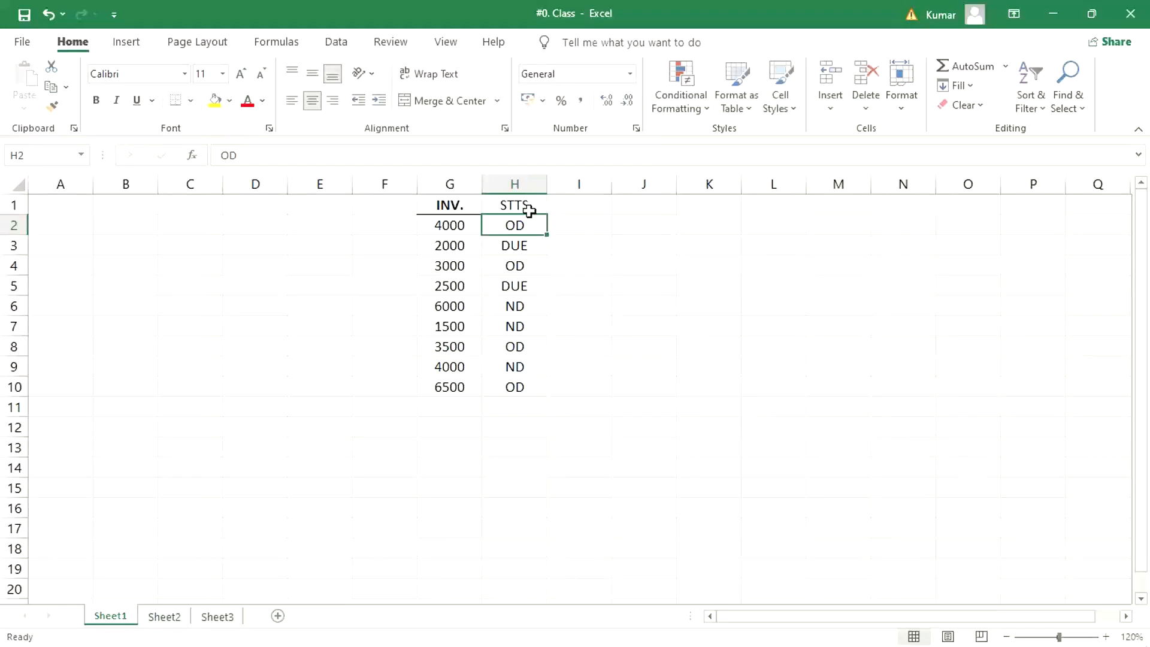
click(524, 205)
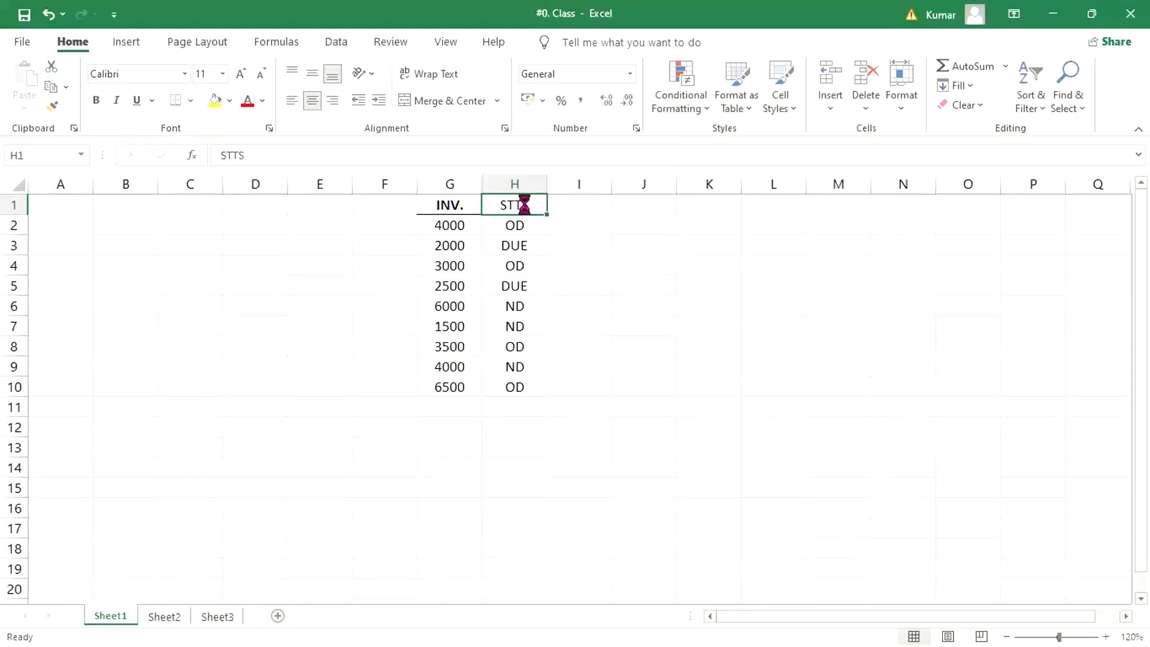
key(ctrl+b)
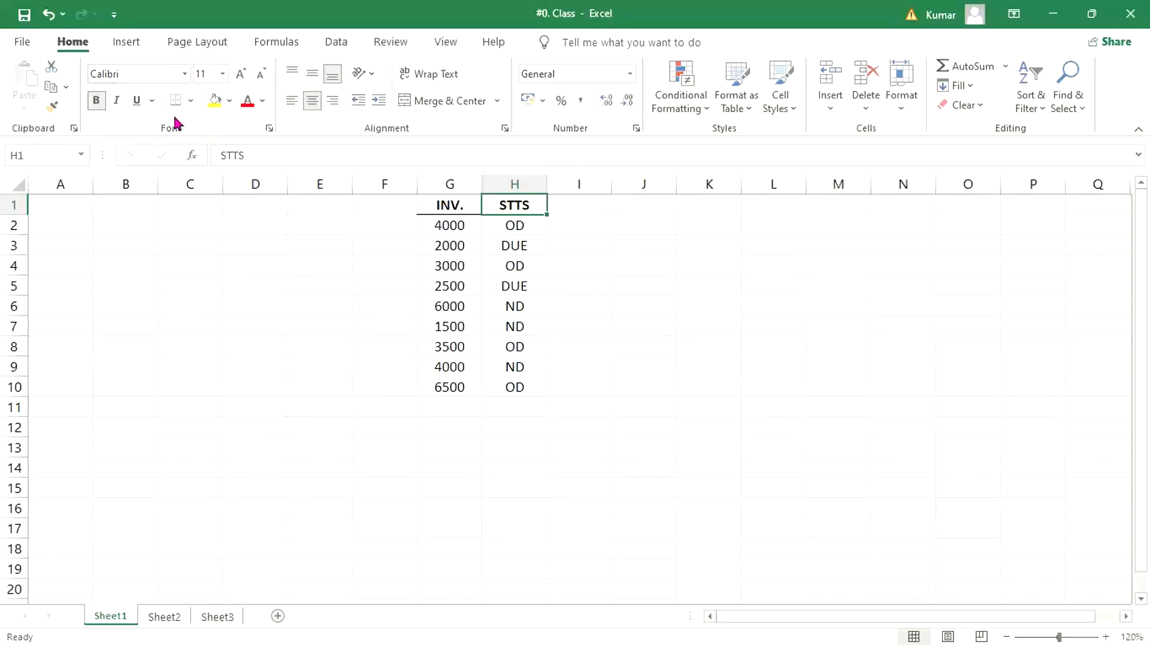
click(548, 344)
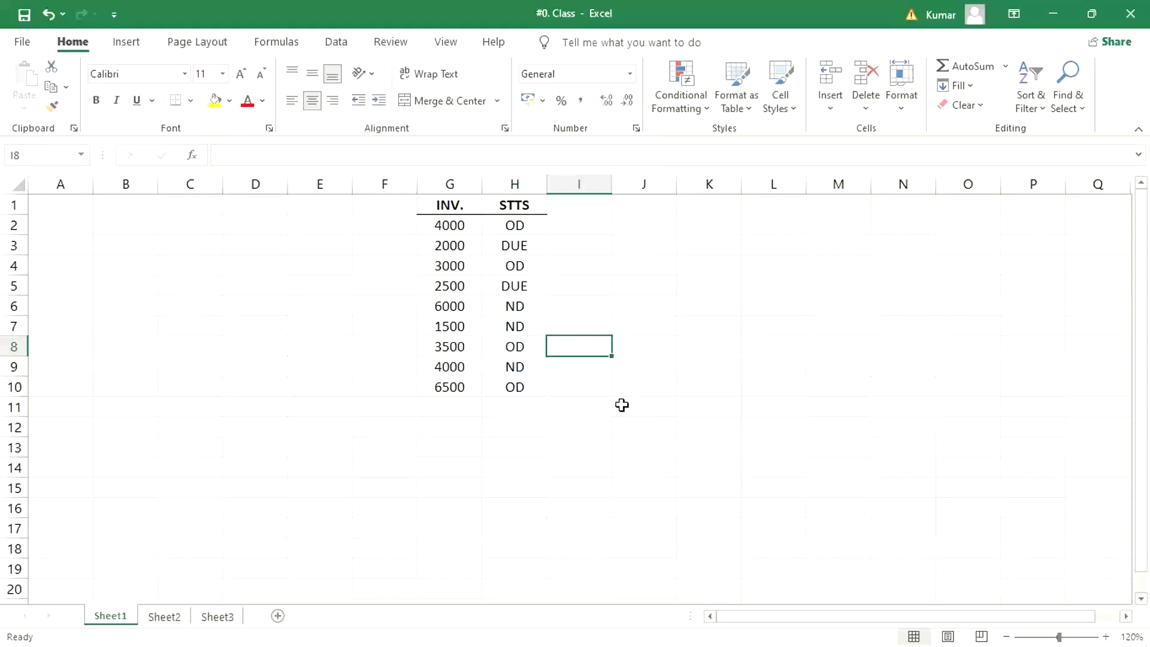
Enter the label F110 in F1 beside the INV. header.
click(375, 208)
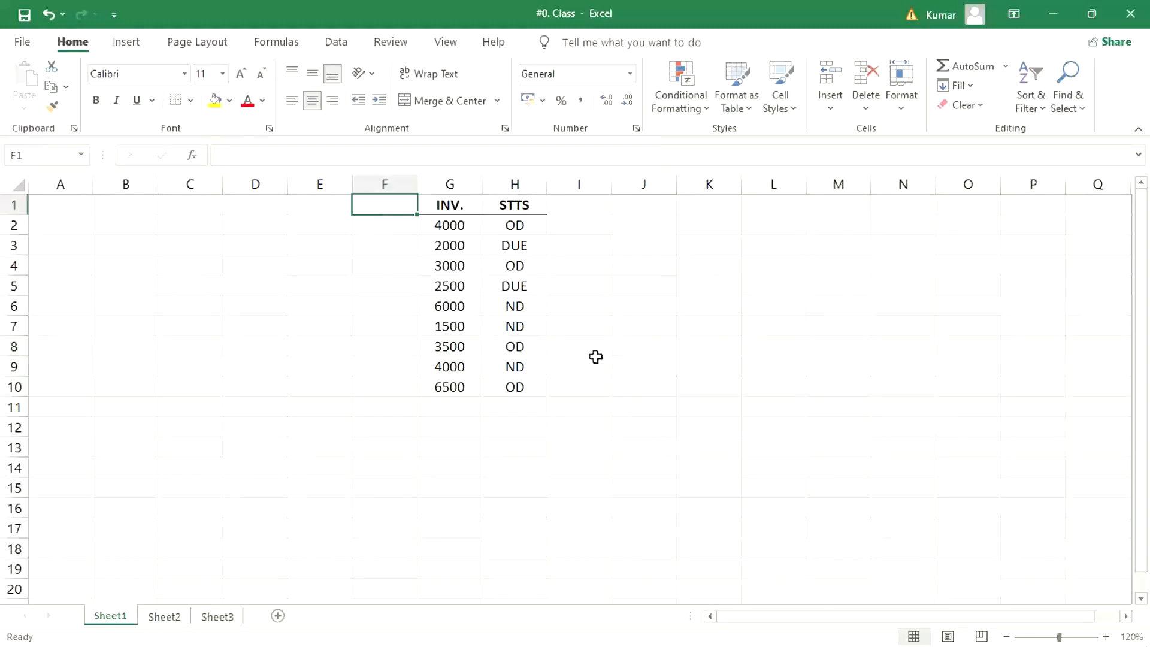
text(F110)
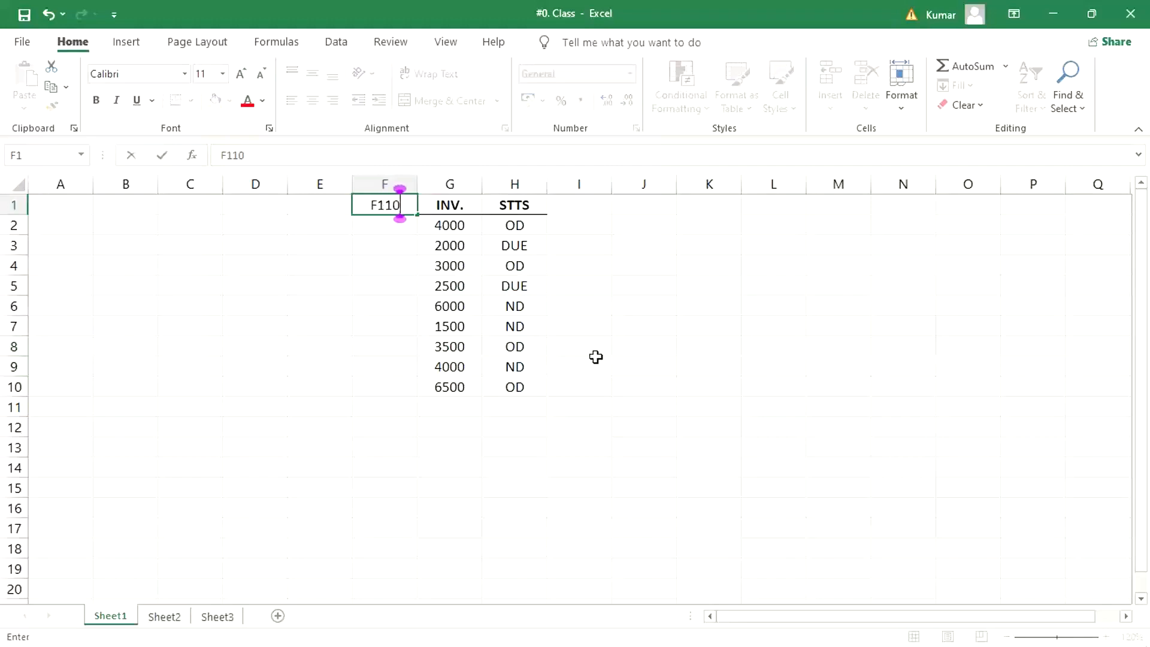
key(Return)
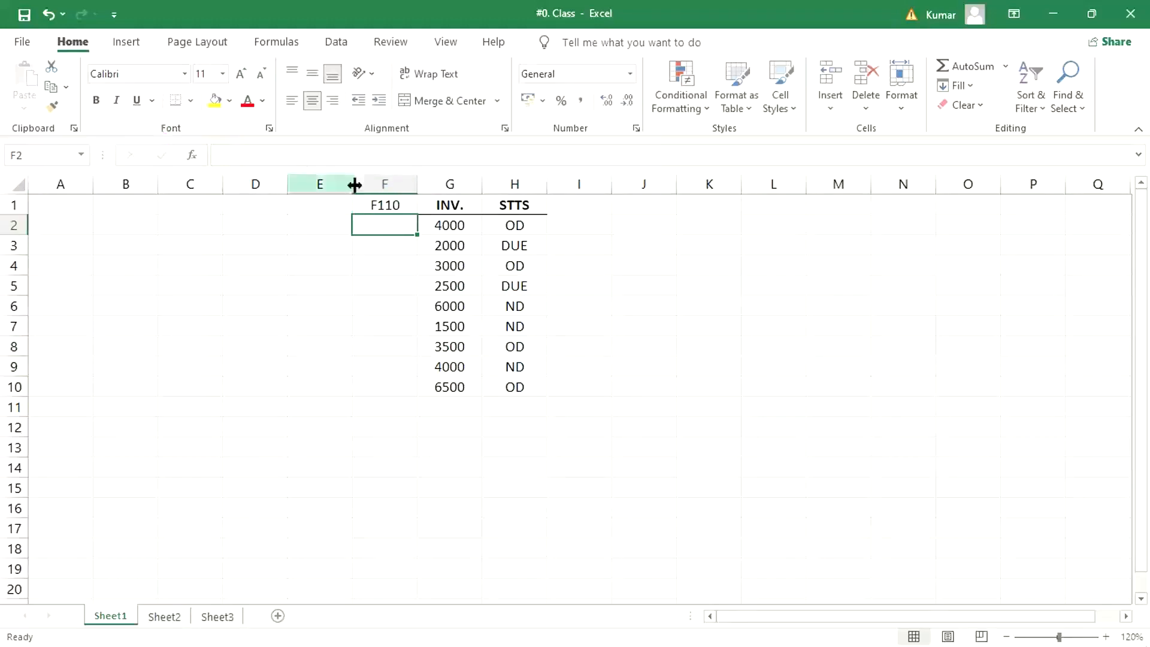
click(377, 206)
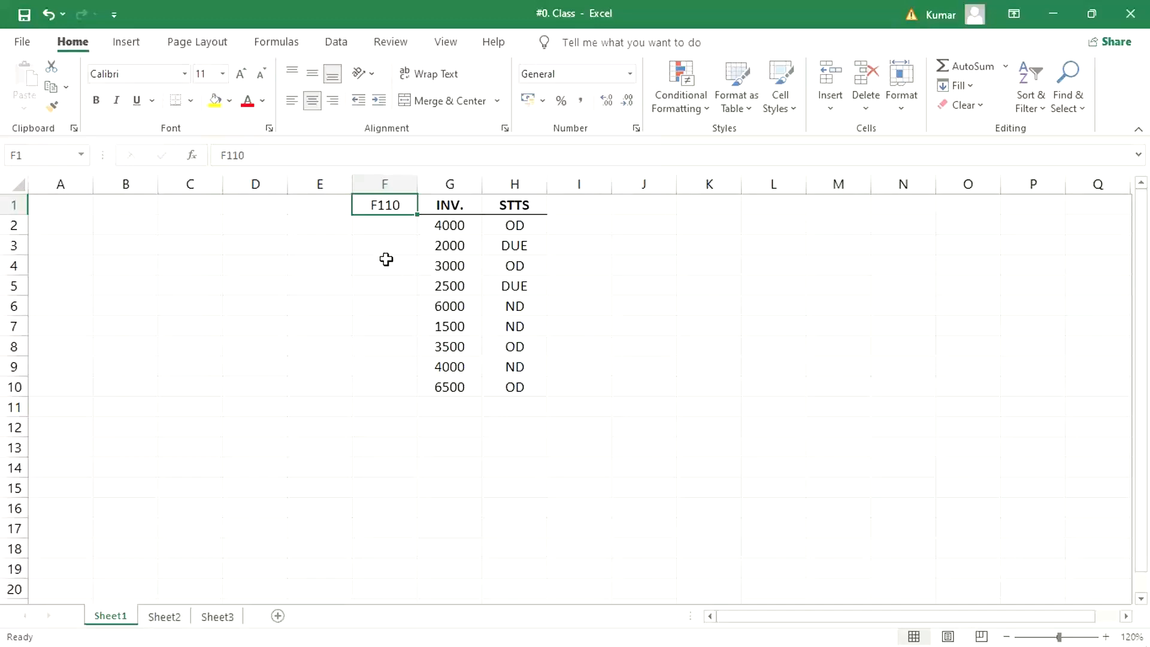
click(435, 225)
drag(449, 286, 454, 344)
drag(447, 230, 442, 376)
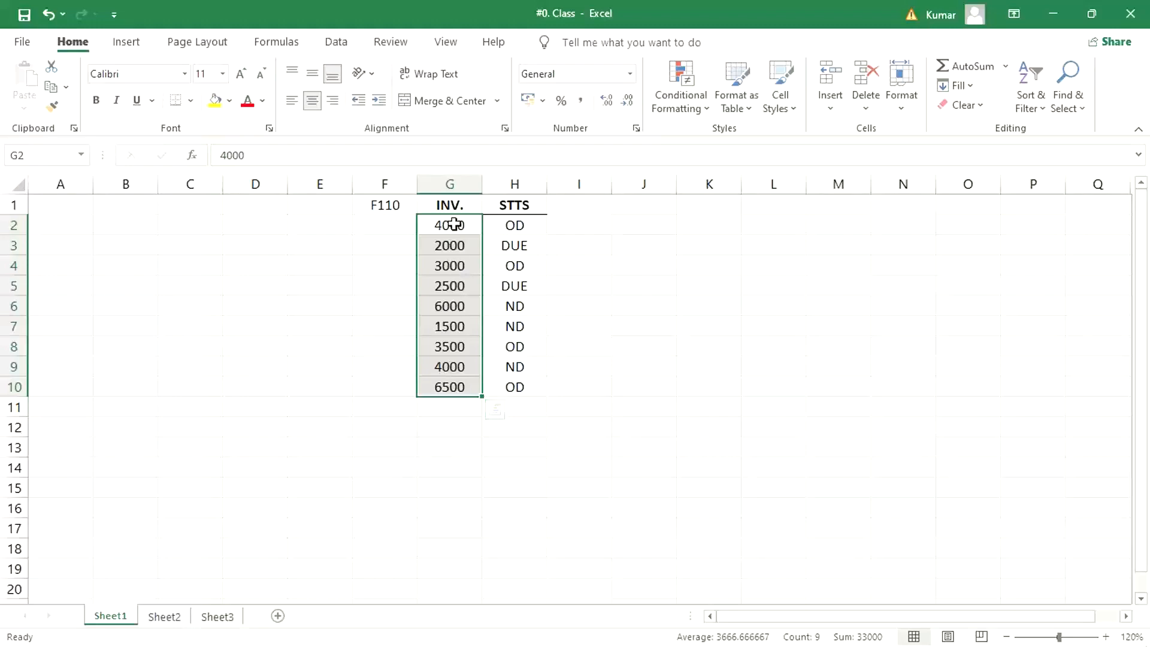
Highlight the invoice rows with status OD or DUE (G2:H5, G8:H8 and G10:H10) with a yellow fill.
drag(451, 226, 510, 252)
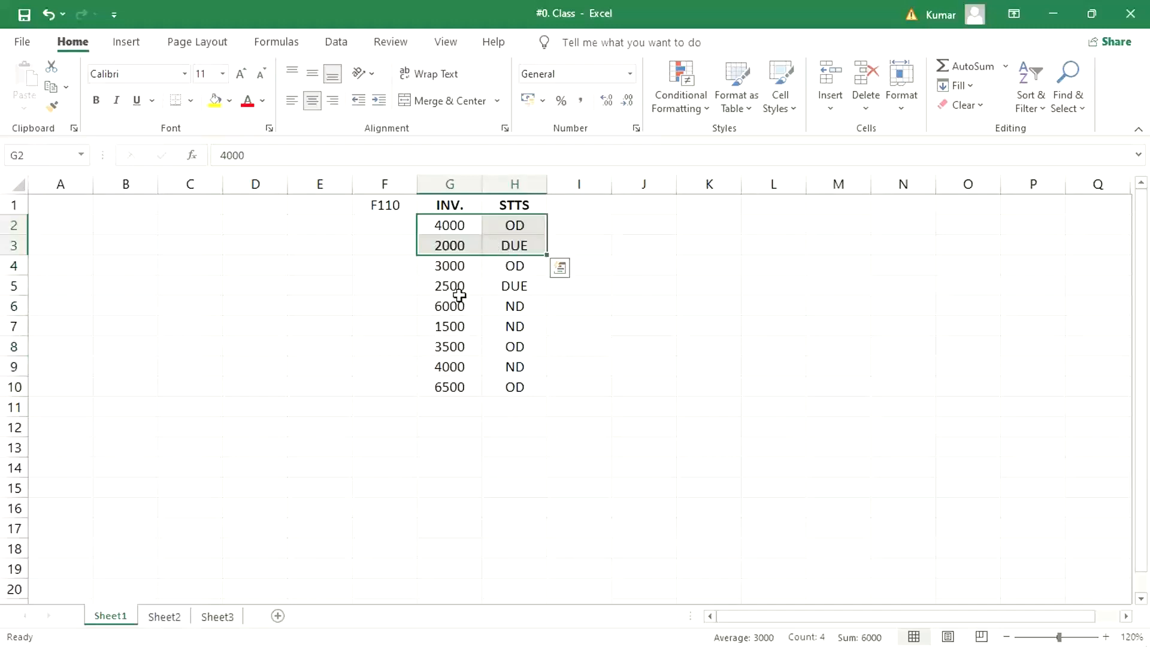
key(shift+Down)
key(shift+Down)
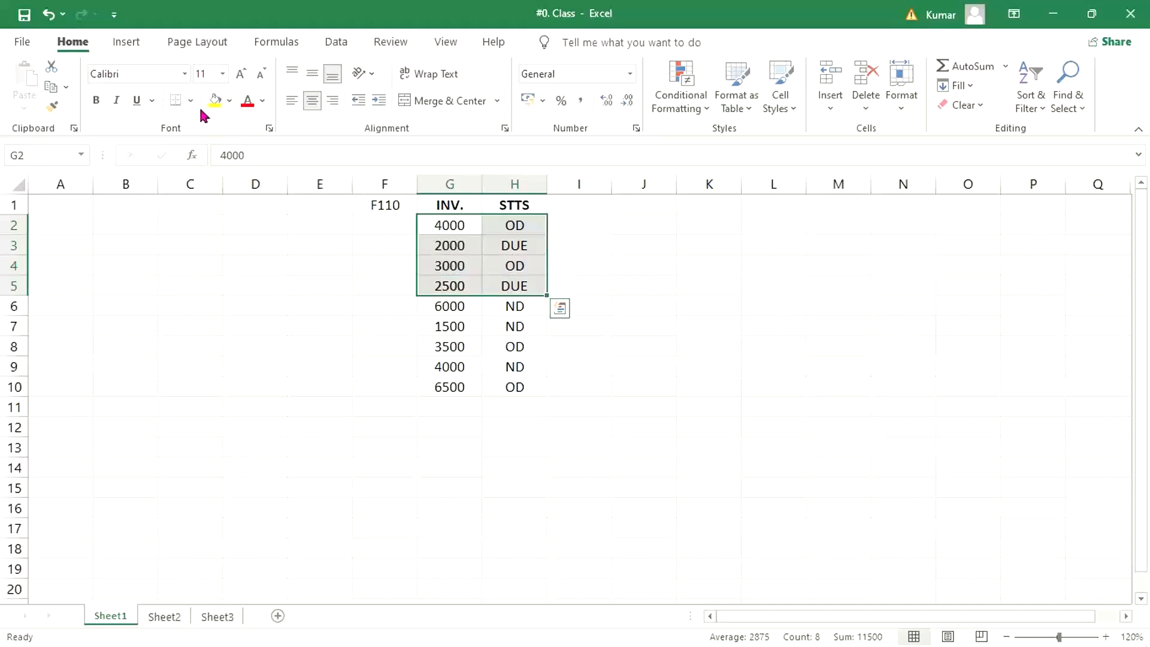
click(218, 103)
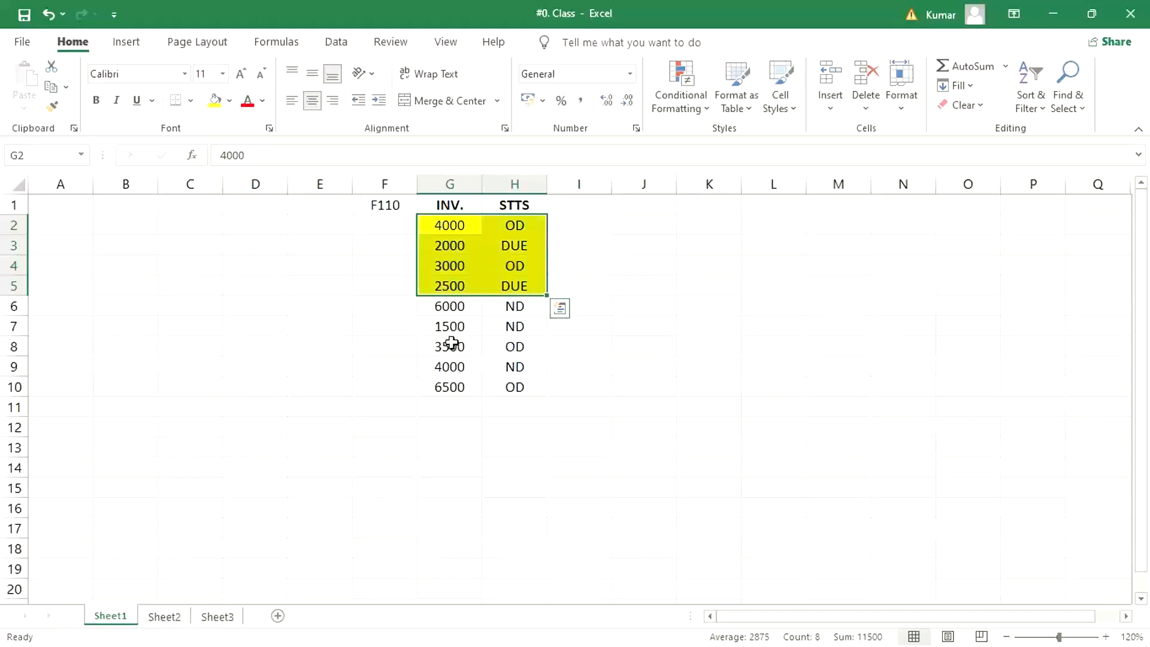
drag(450, 343, 515, 345)
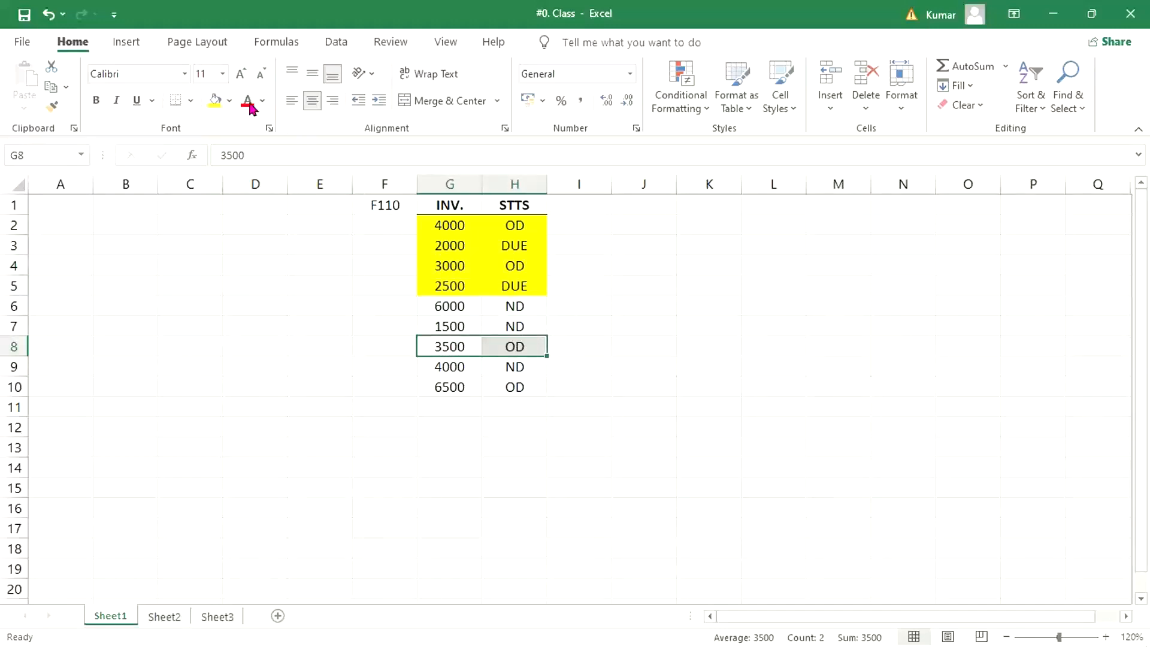
click(216, 102)
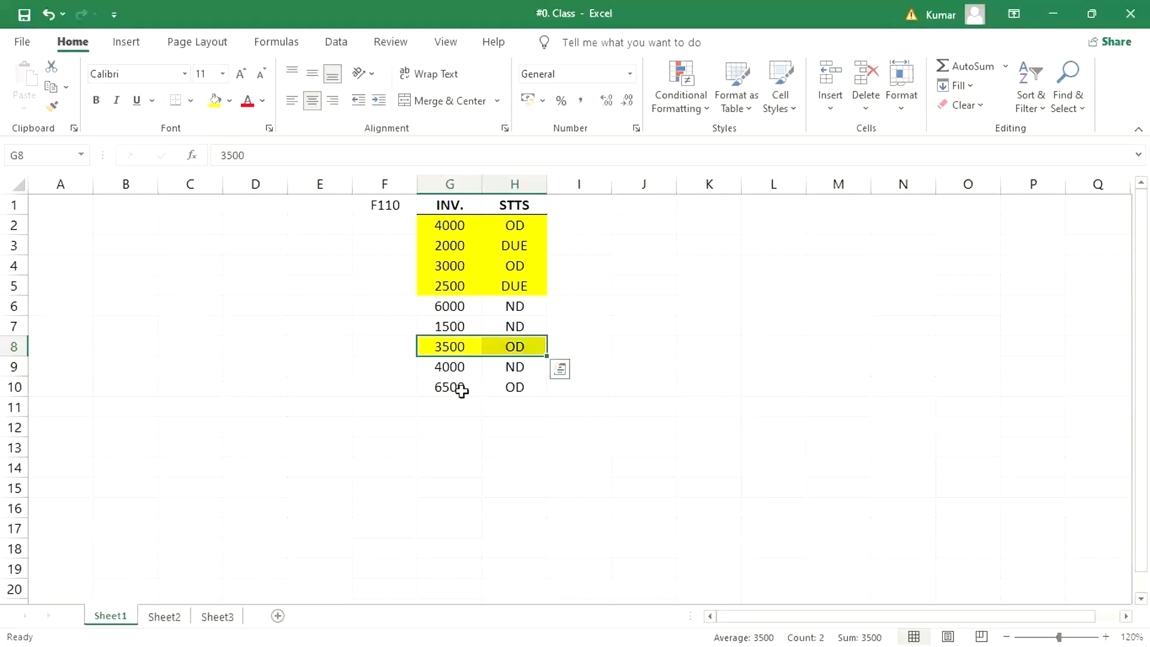
drag(460, 387, 498, 389)
click(215, 103)
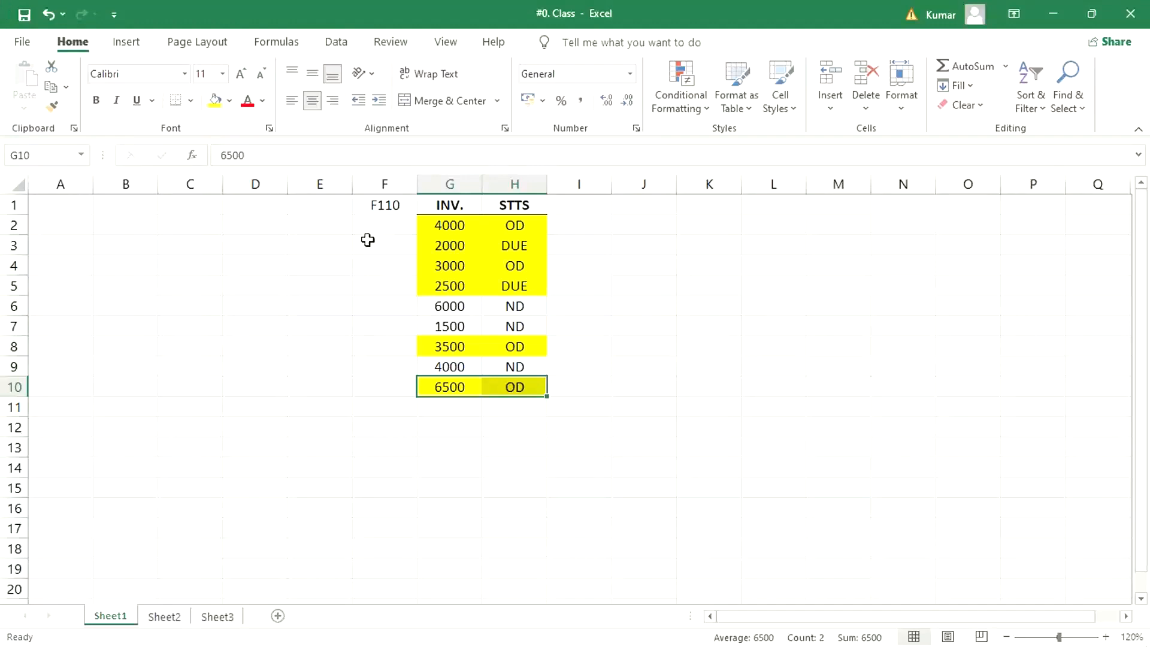
Enter the label INPUT in F2 below F110, and select the highlighted invoice rows G2:H5.
click(439, 226)
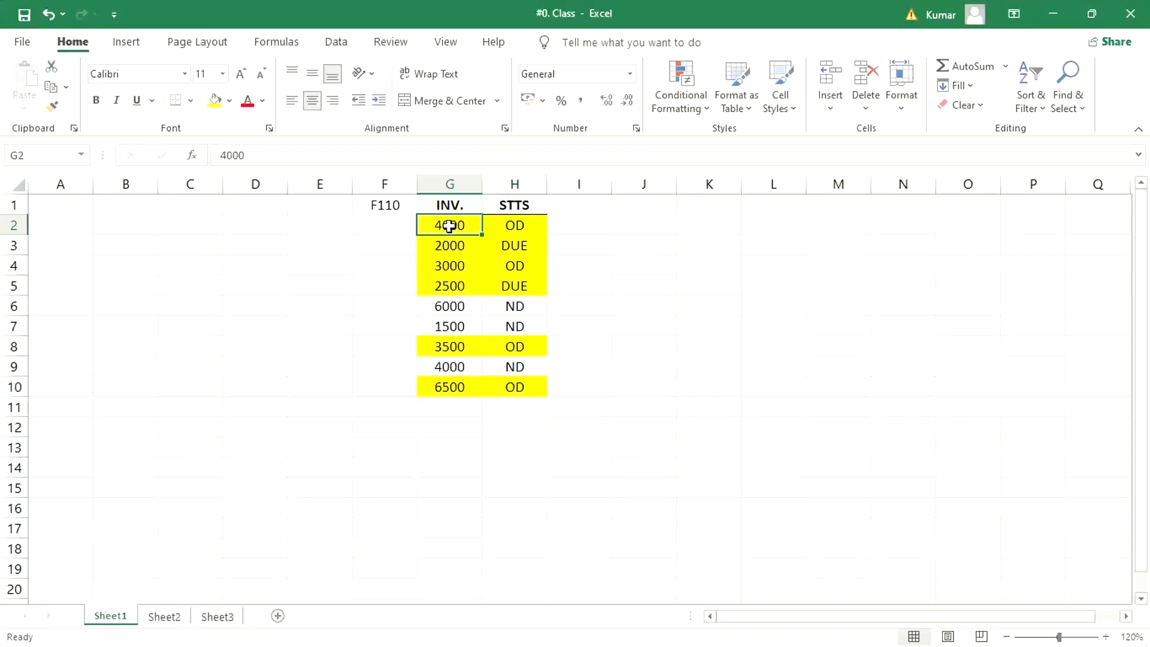
drag(449, 226, 517, 225)
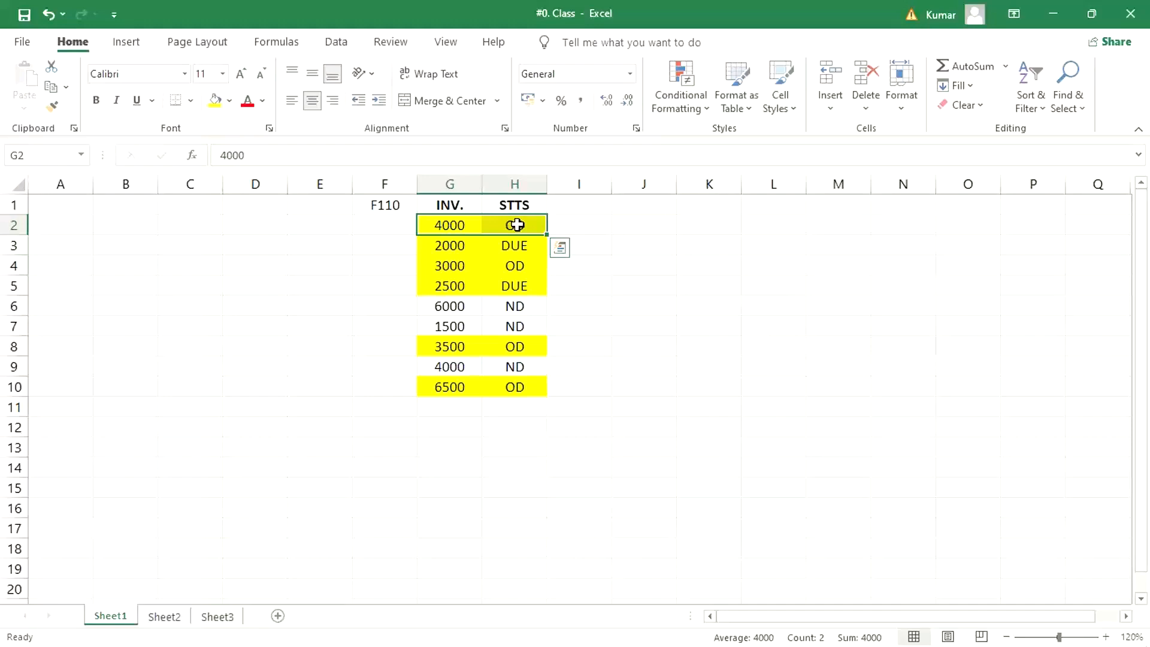
click(358, 221)
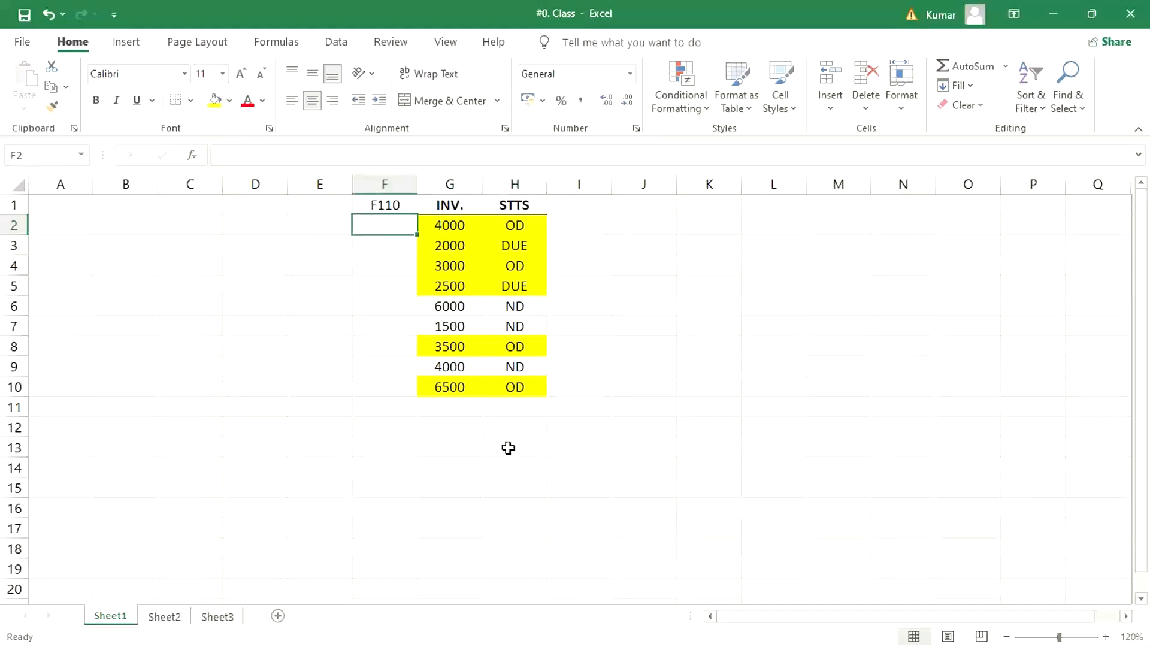
text(INPUT)
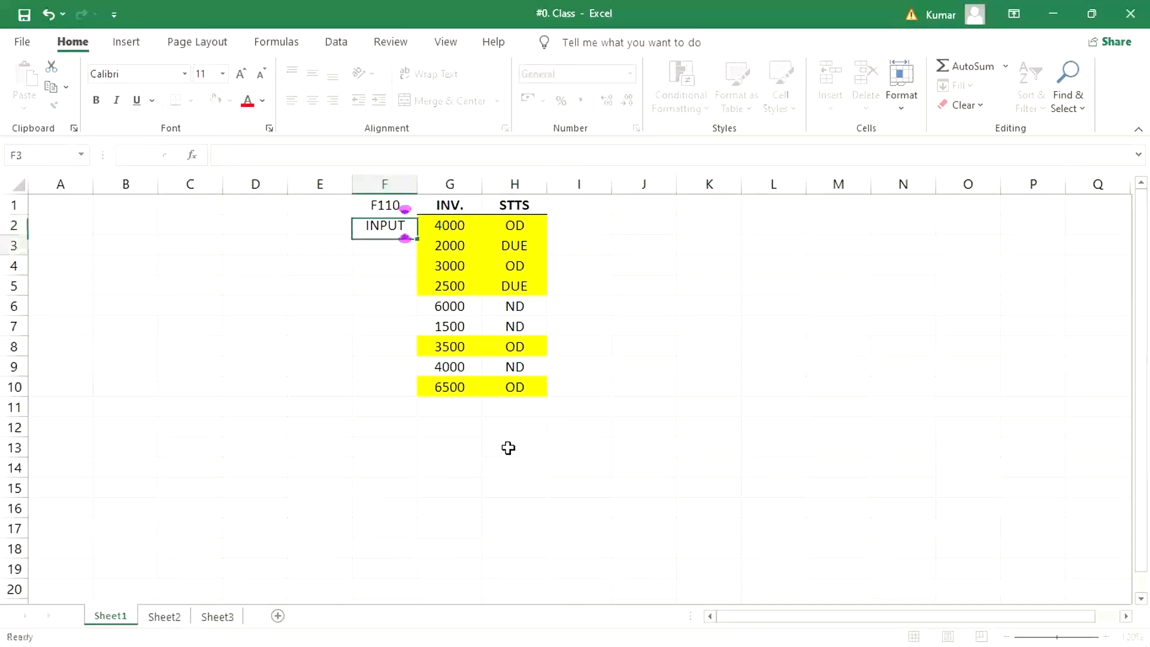
key(Return)
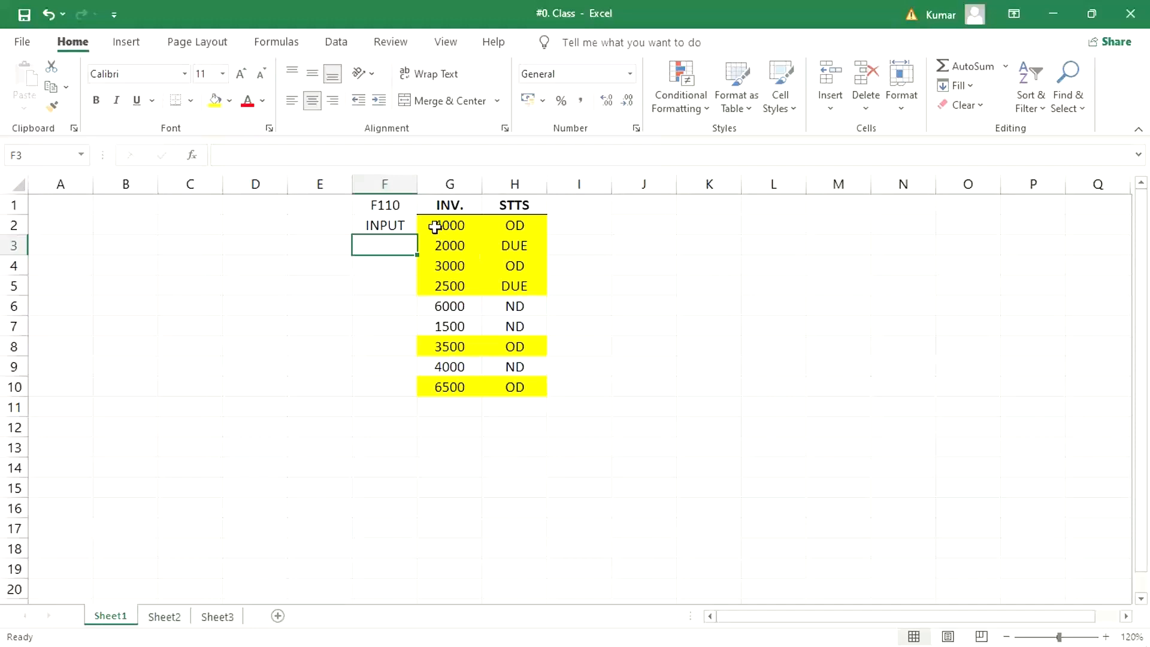
drag(435, 226, 518, 278)
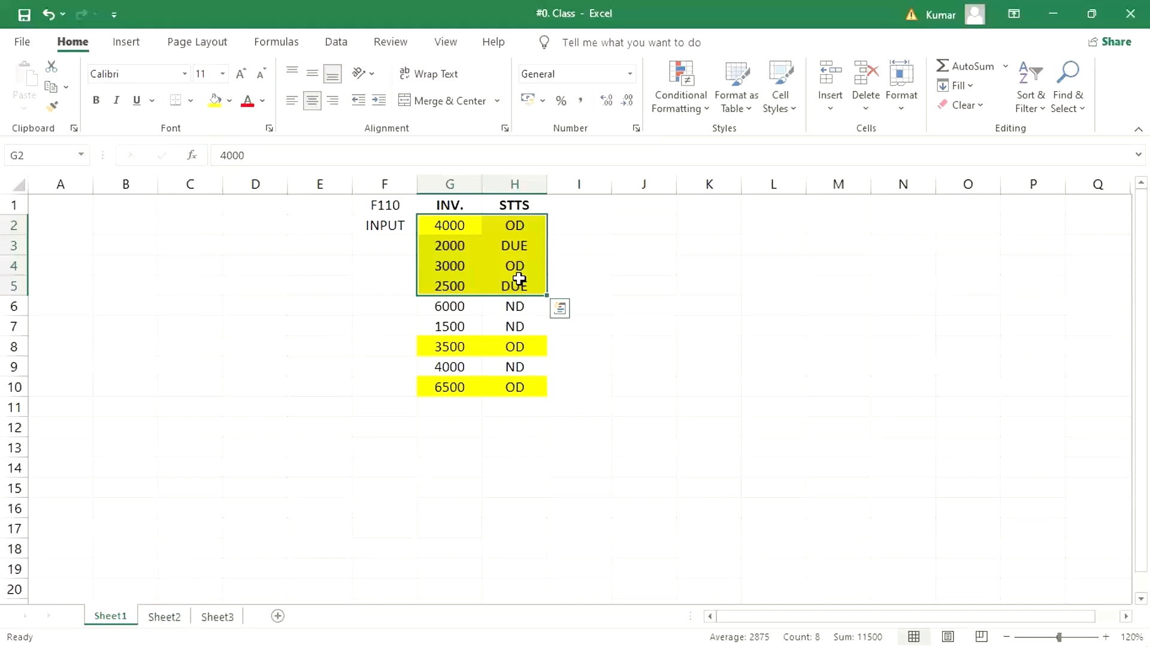
Enter the labels A, B, C, D, E and F down cells C3:C8.
click(179, 246)
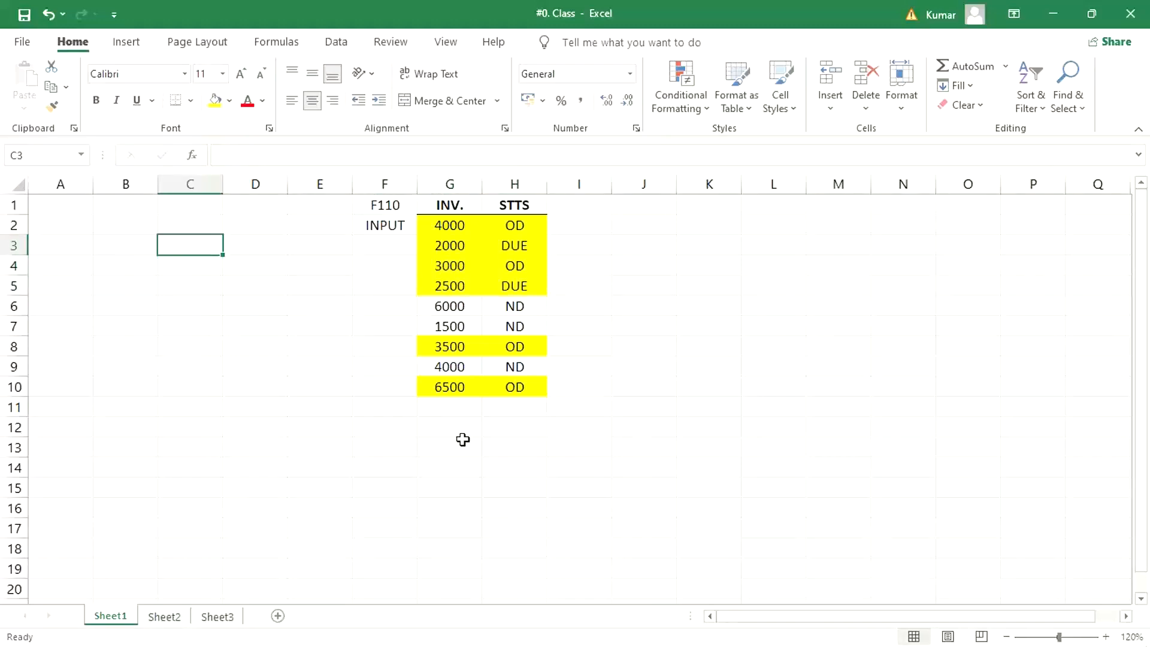
text(A)
key(Return)
text(B)
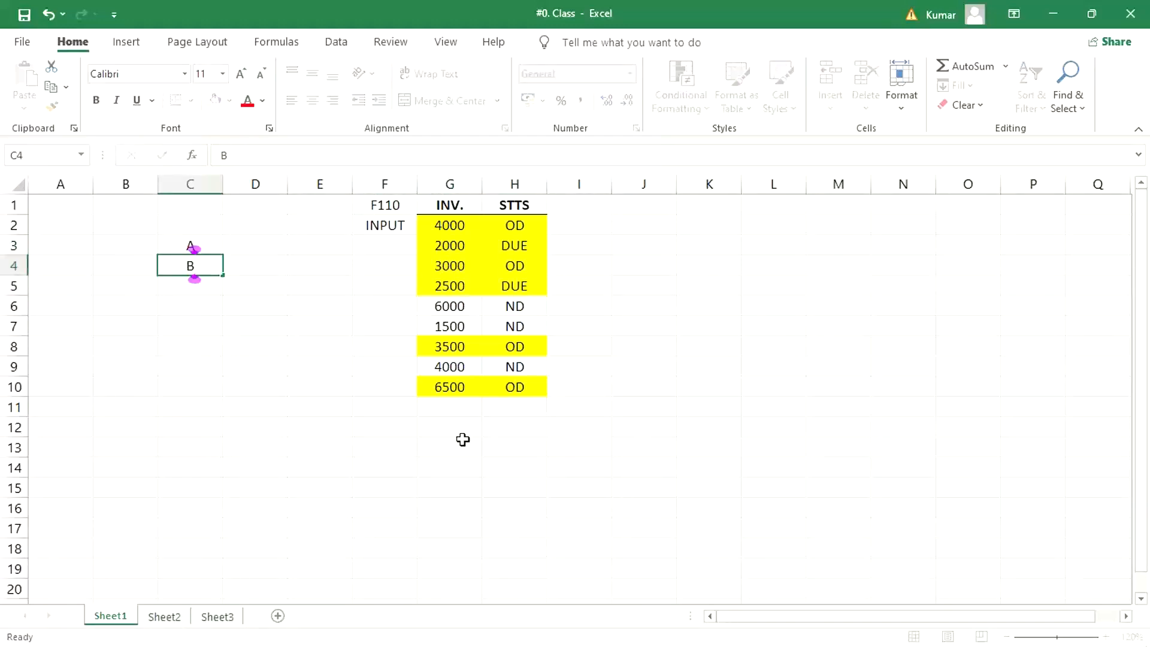
key(Return)
text(C)
key(Return)
text(D)
key(Return)
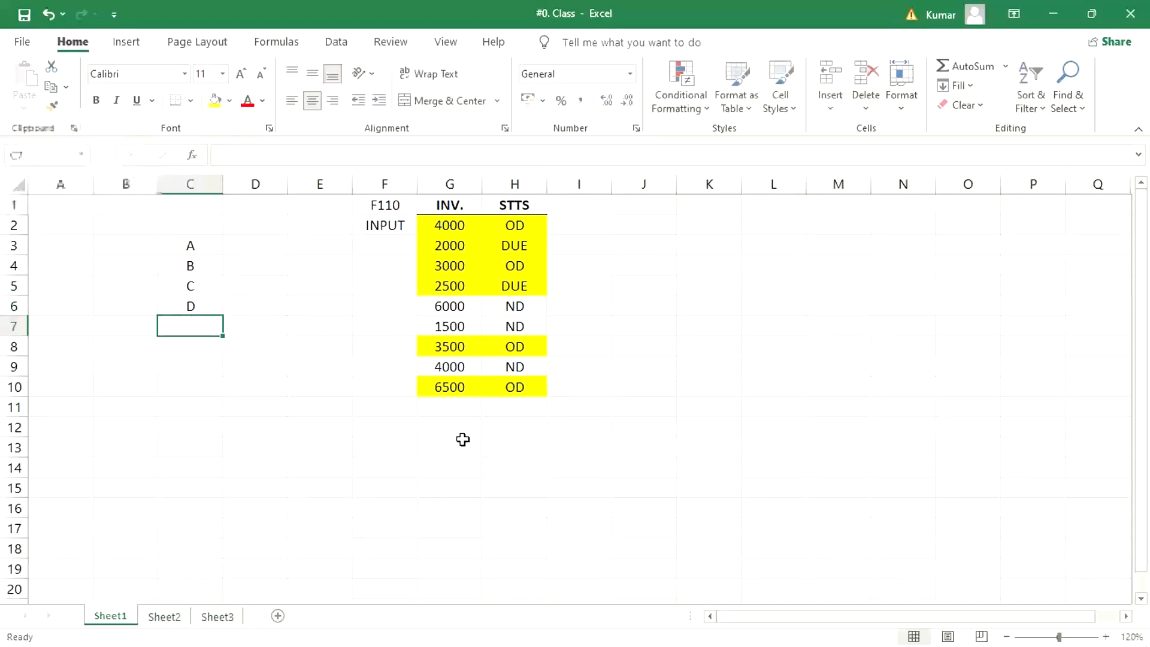
text(E)
key(Return)
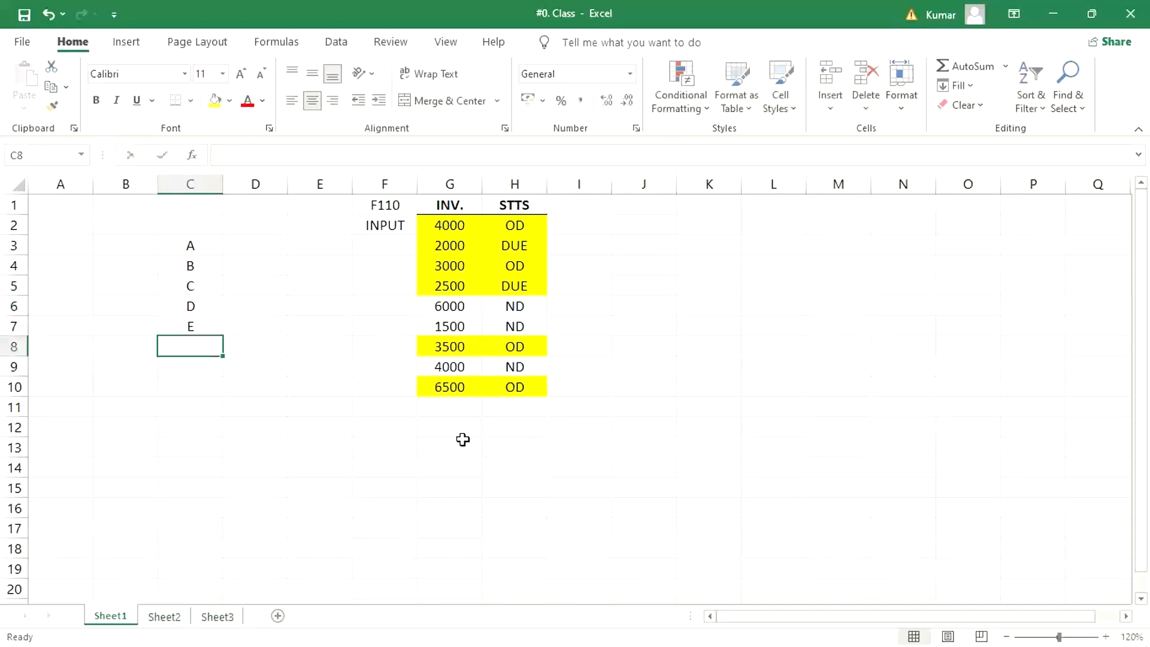
text(F)
key(Return)
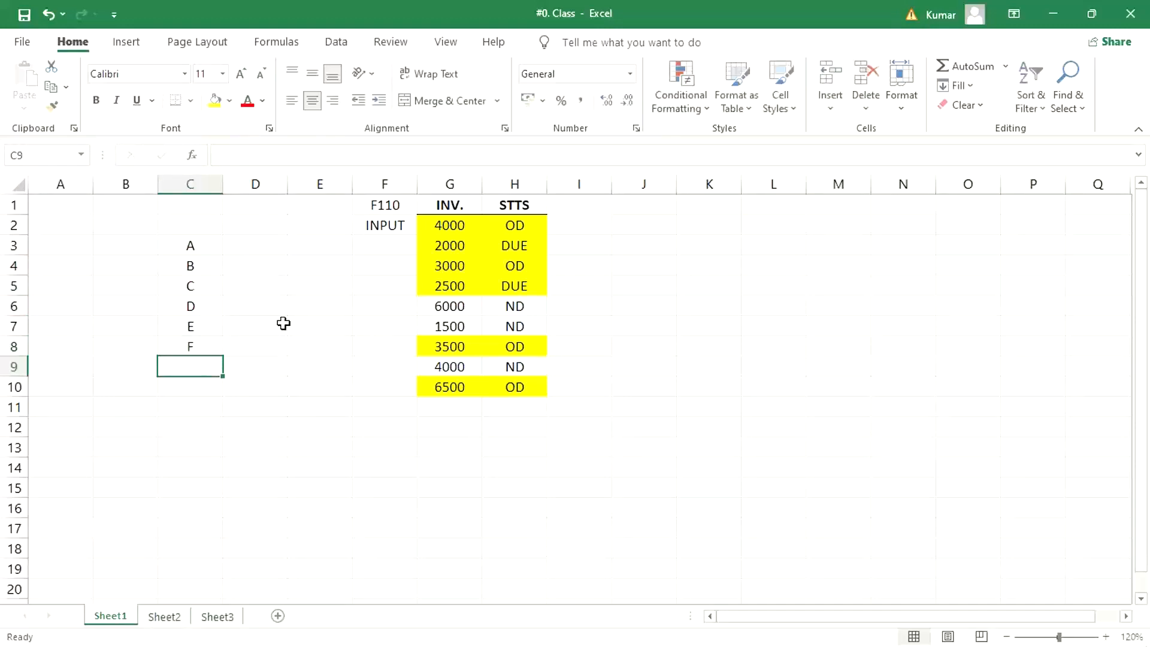
Enter the amounts 5000, 4000, 3000, 2500, 7000 and 3500 in D3:D8 beside labels A to F.
click(252, 245)
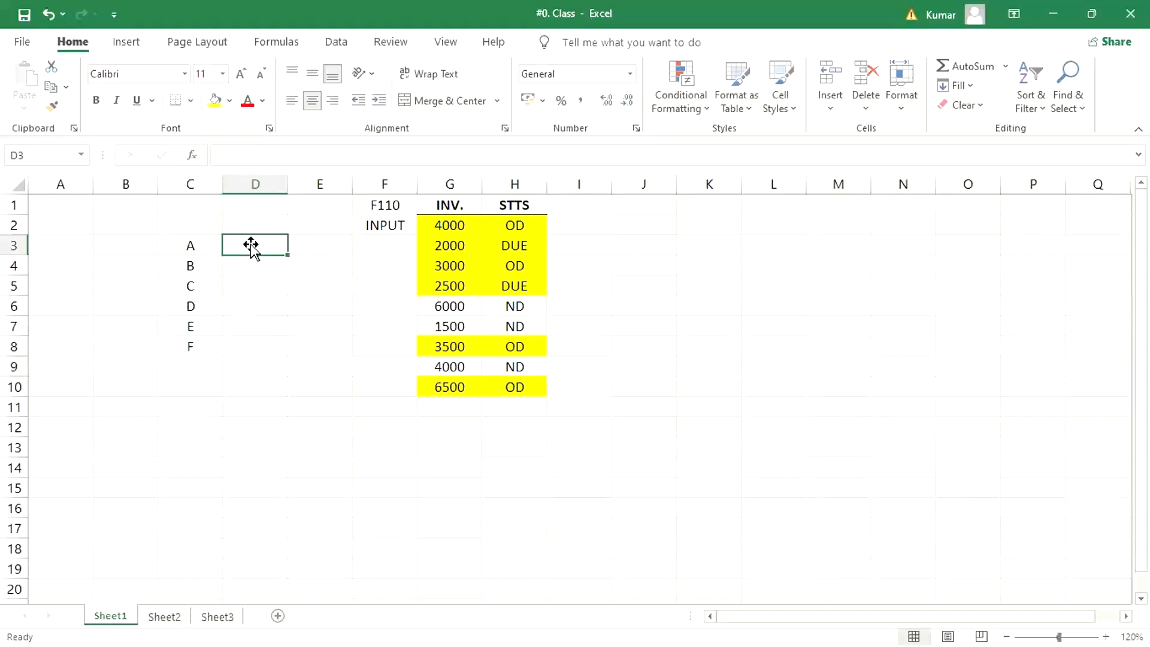
text(500)
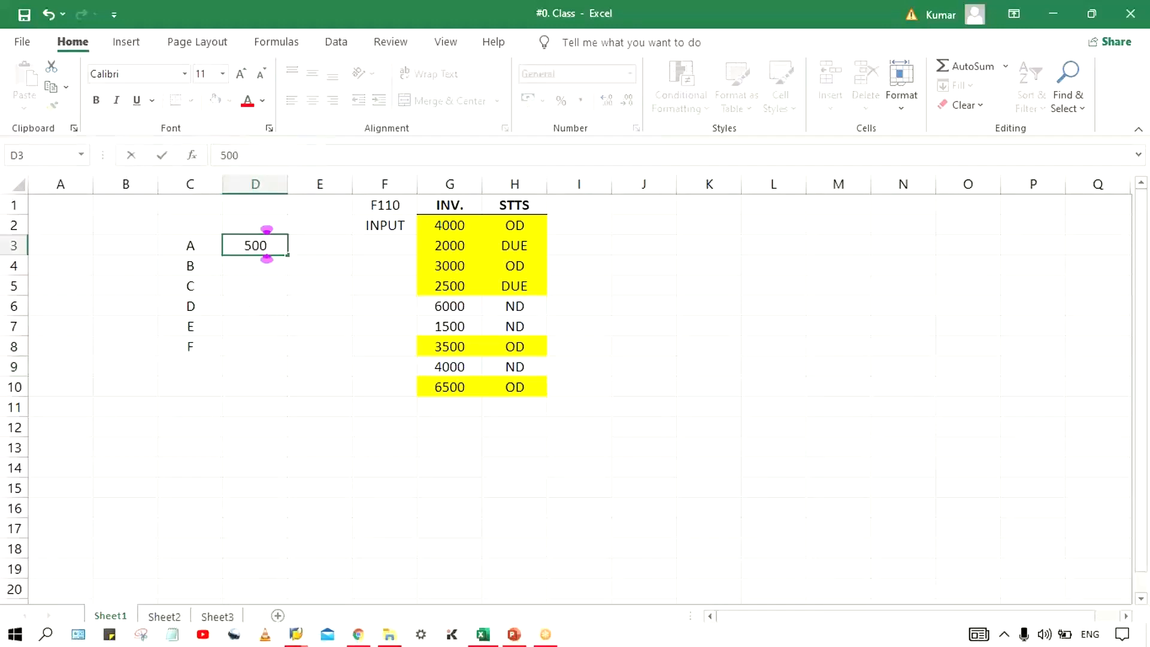
text(0)
key(Return)
text(4000)
key(Return)
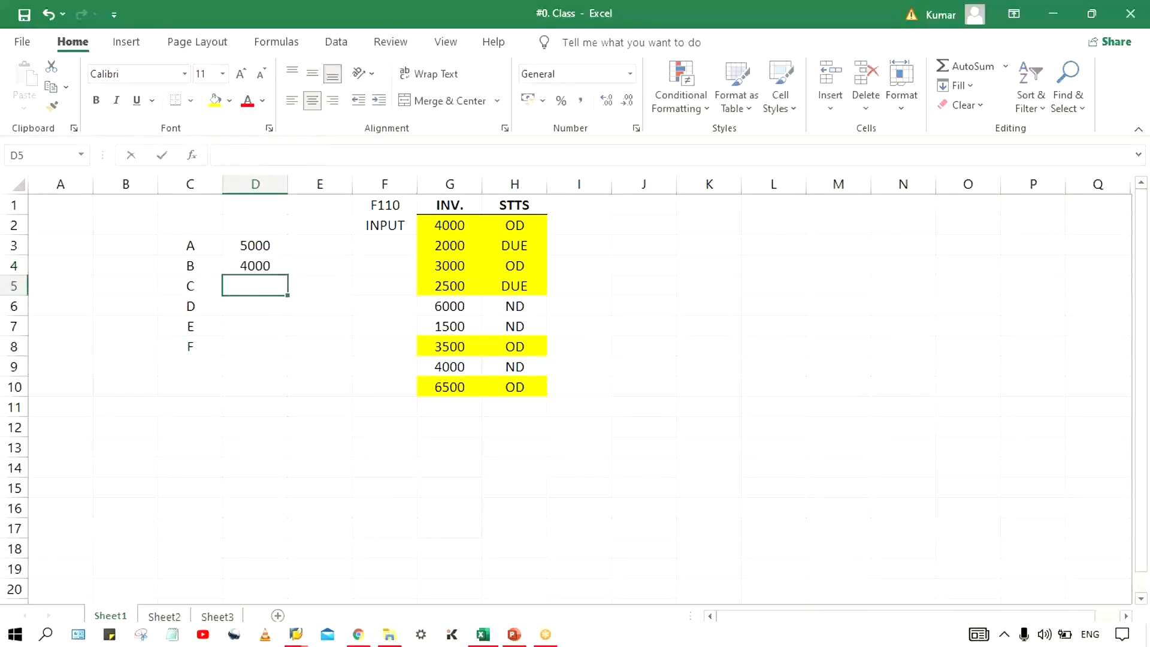
text(3000)
key(Return)
text(25)
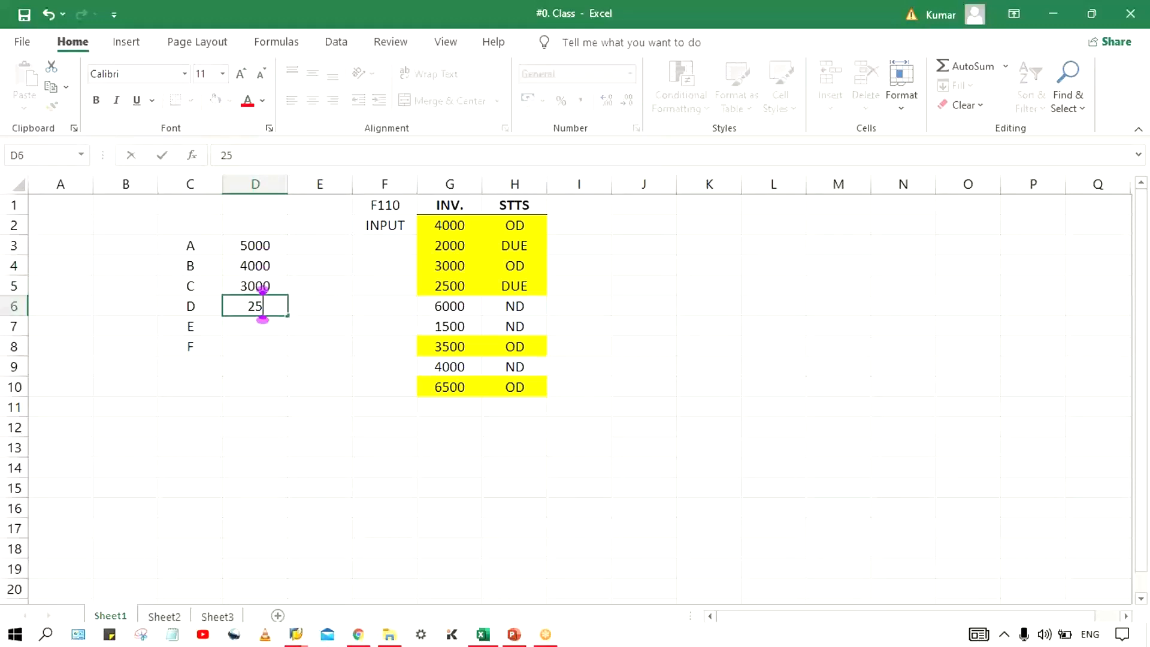
text(00)
key(Return)
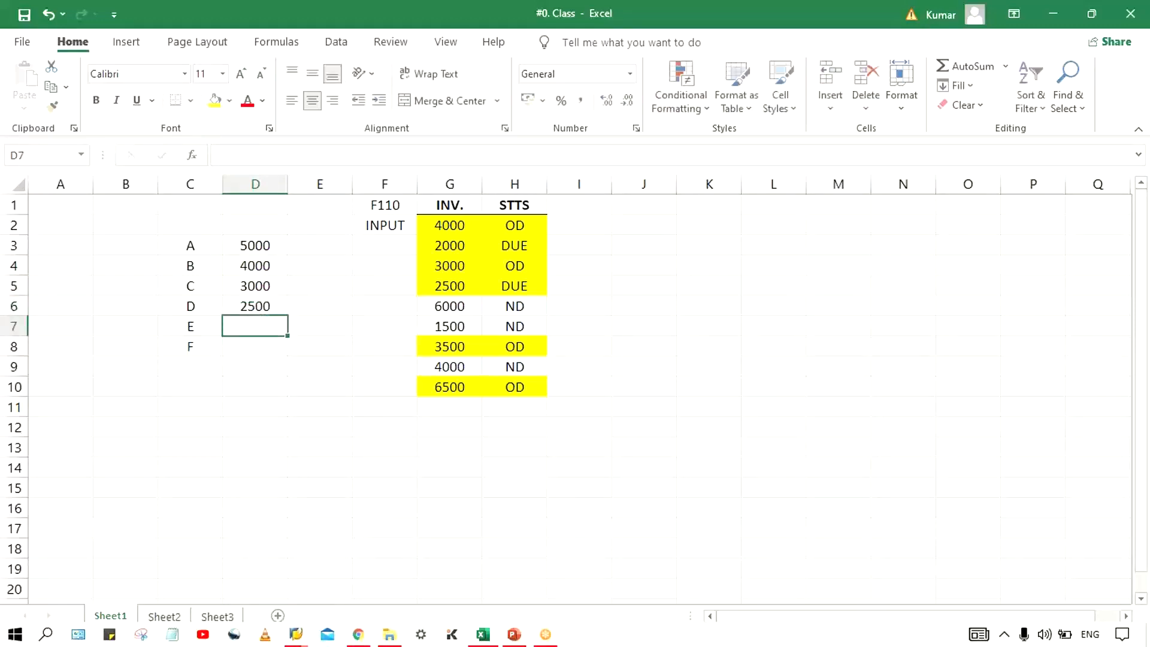
text(7000)
key(Return)
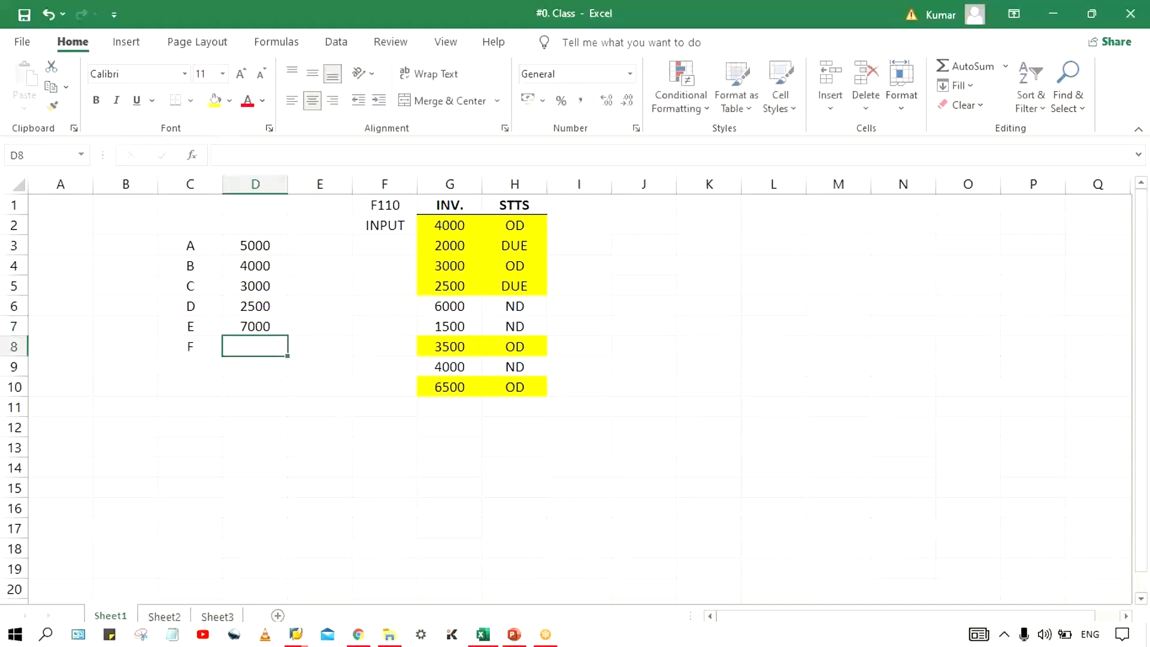
text(3500)
key(Return)
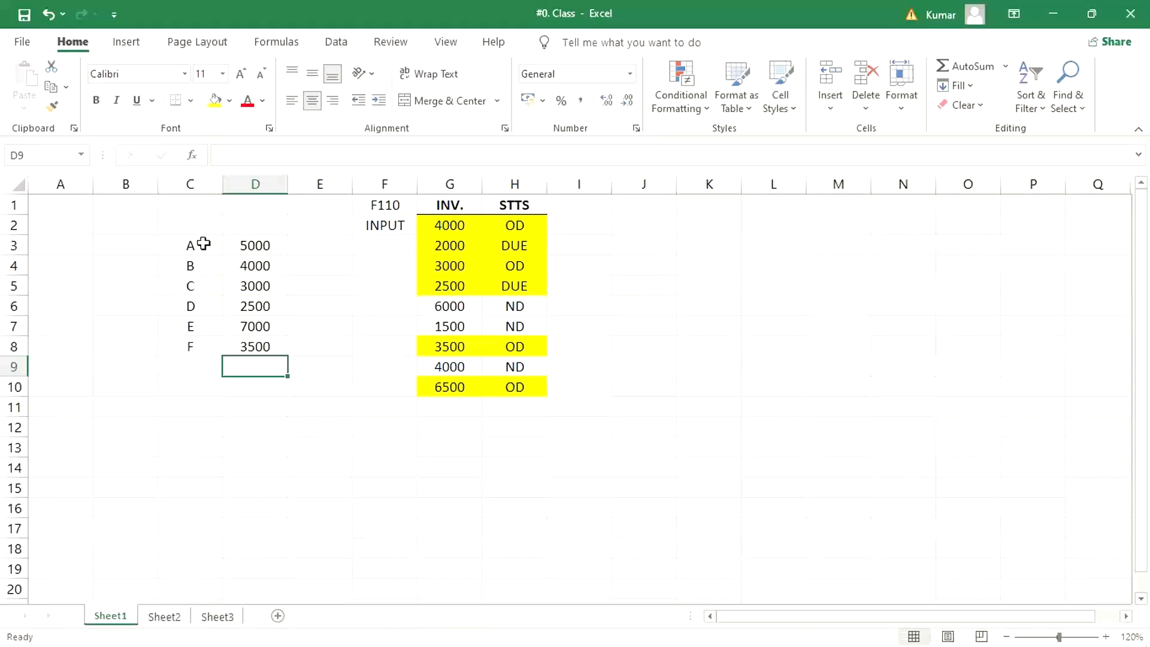
click(246, 251)
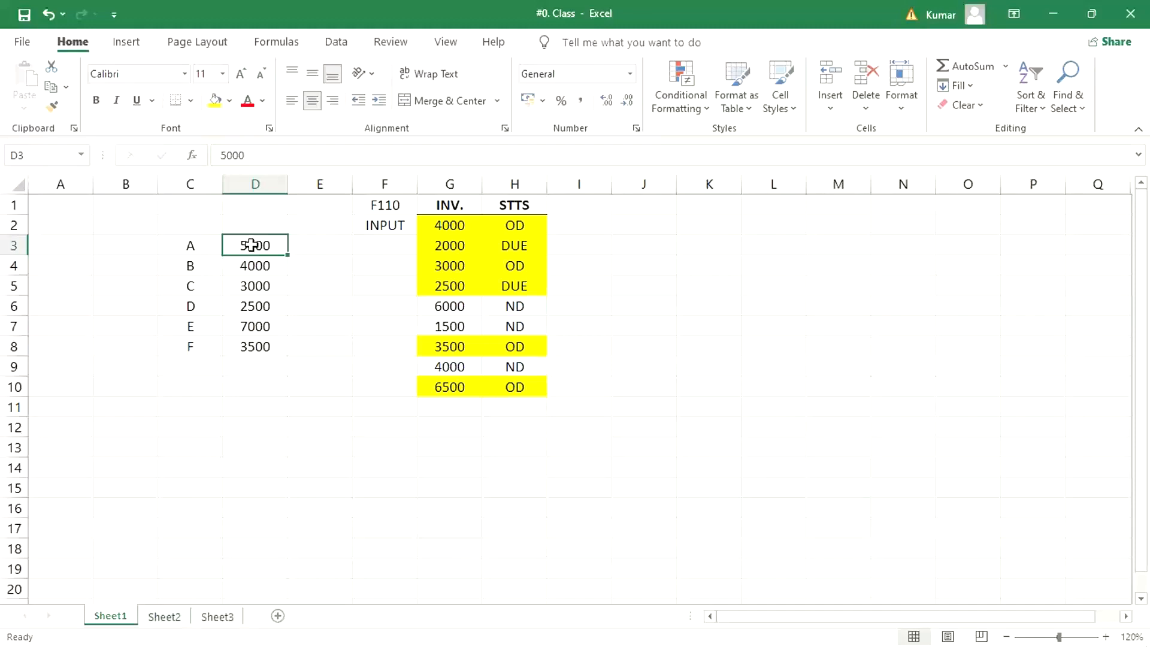
drag(256, 246, 263, 344)
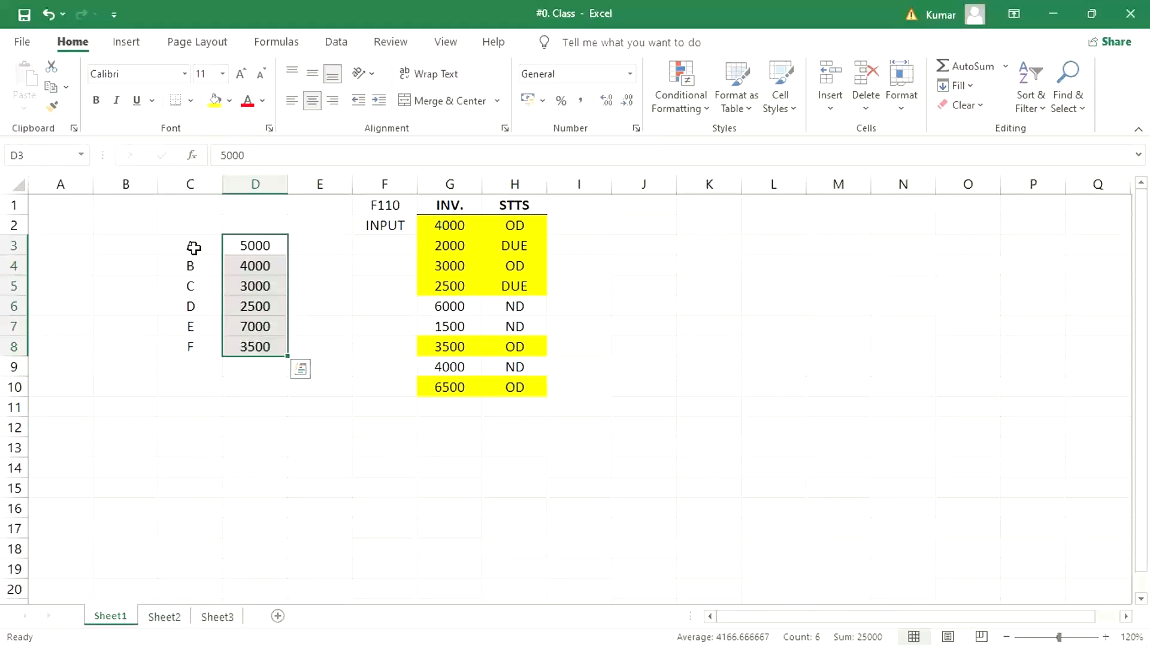
drag(192, 250, 183, 362)
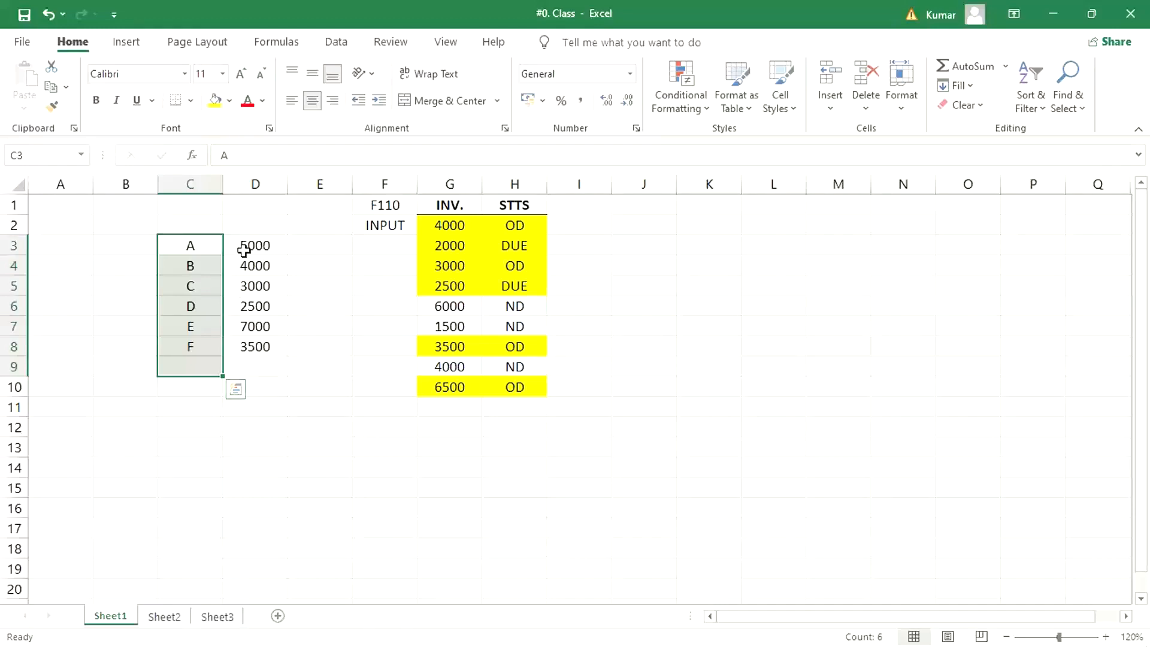
click(181, 251)
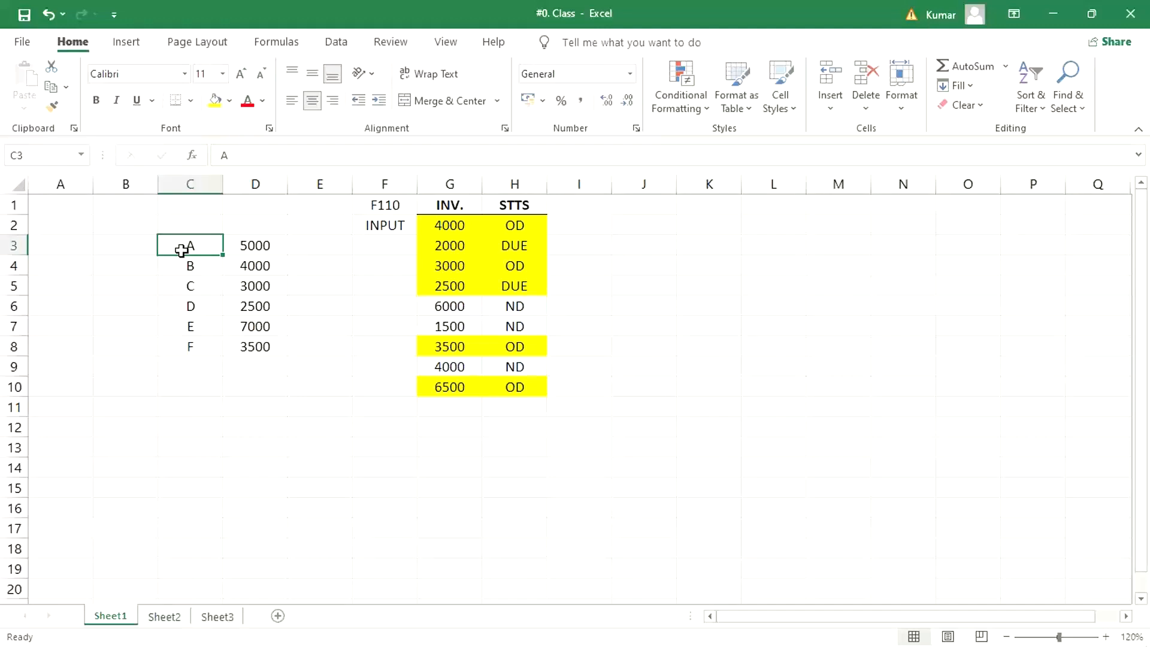
click(476, 243)
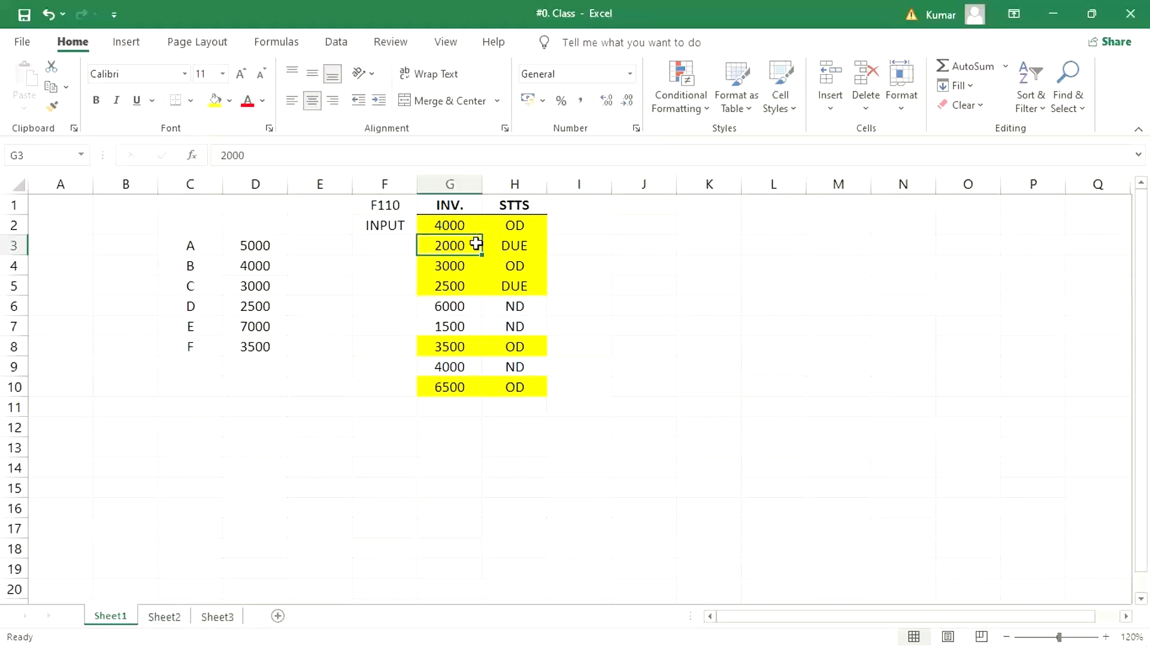
click(448, 227)
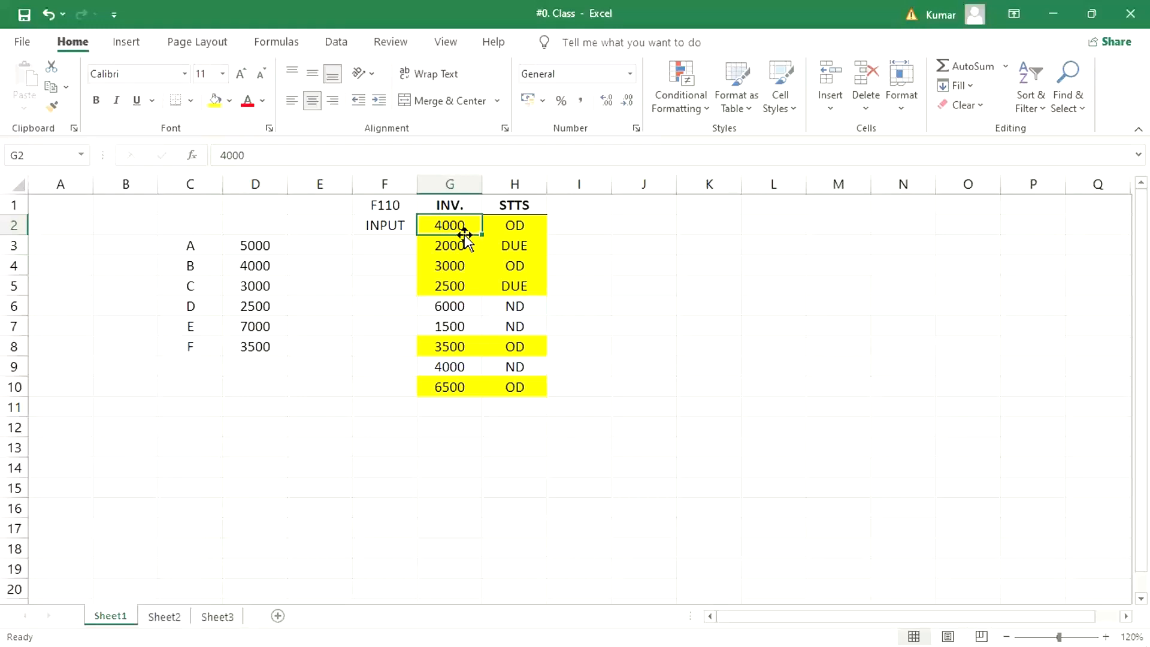
Enter 2000 in E3, beside the amount for A.
click(194, 245)
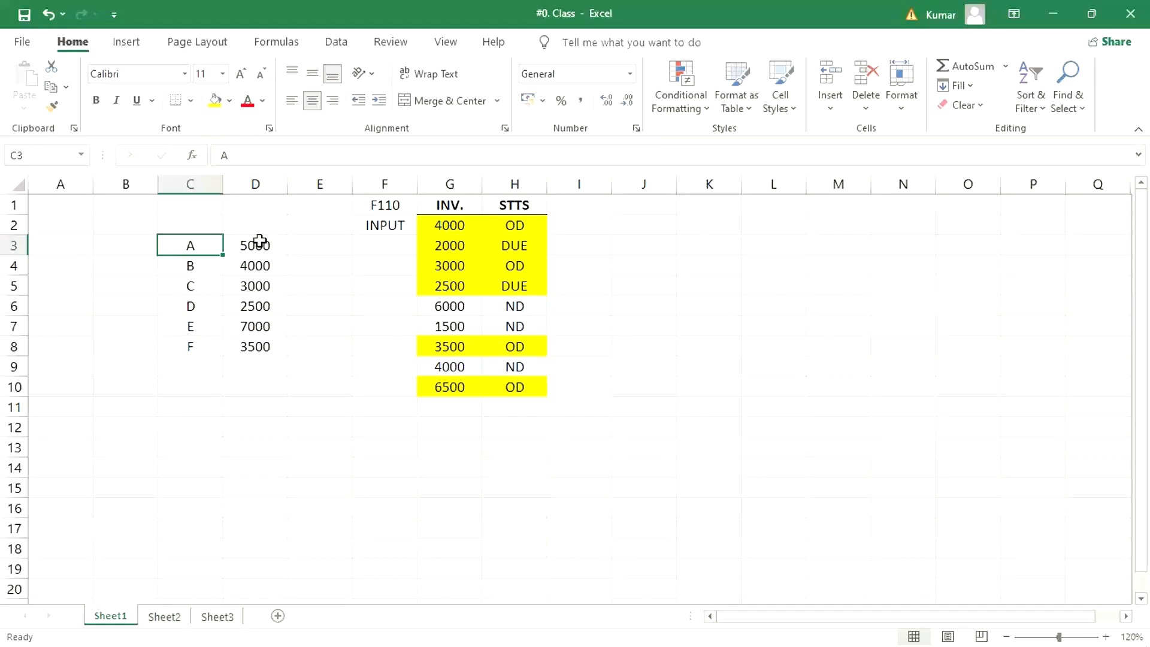
key(Right)
key(Right)
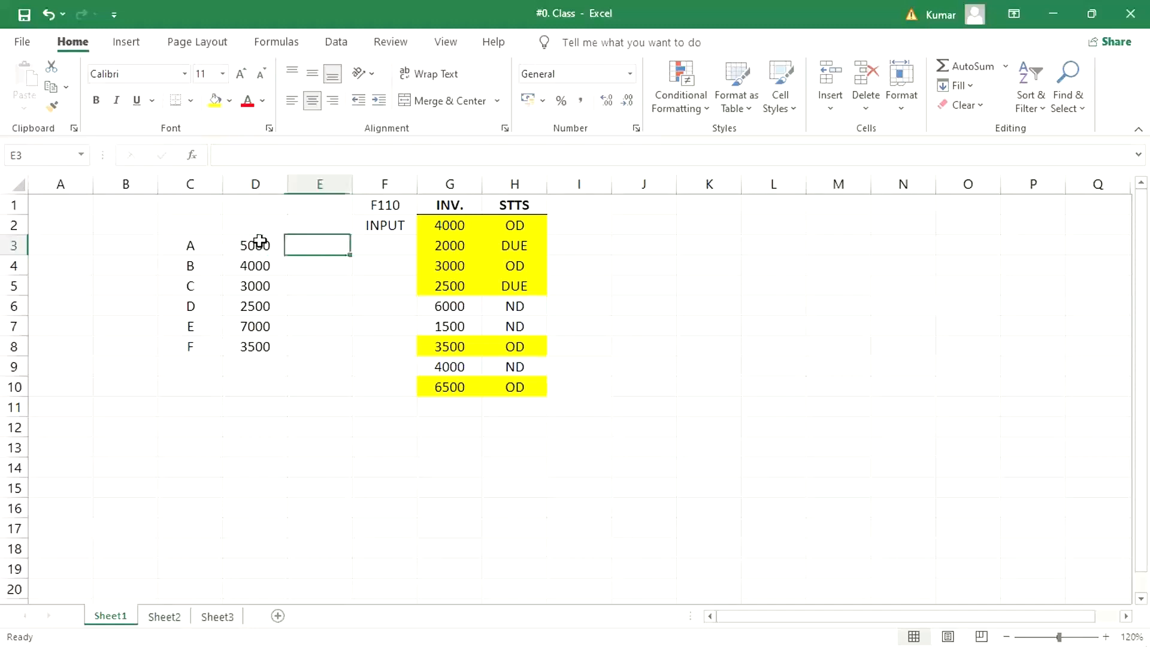
text(2000)
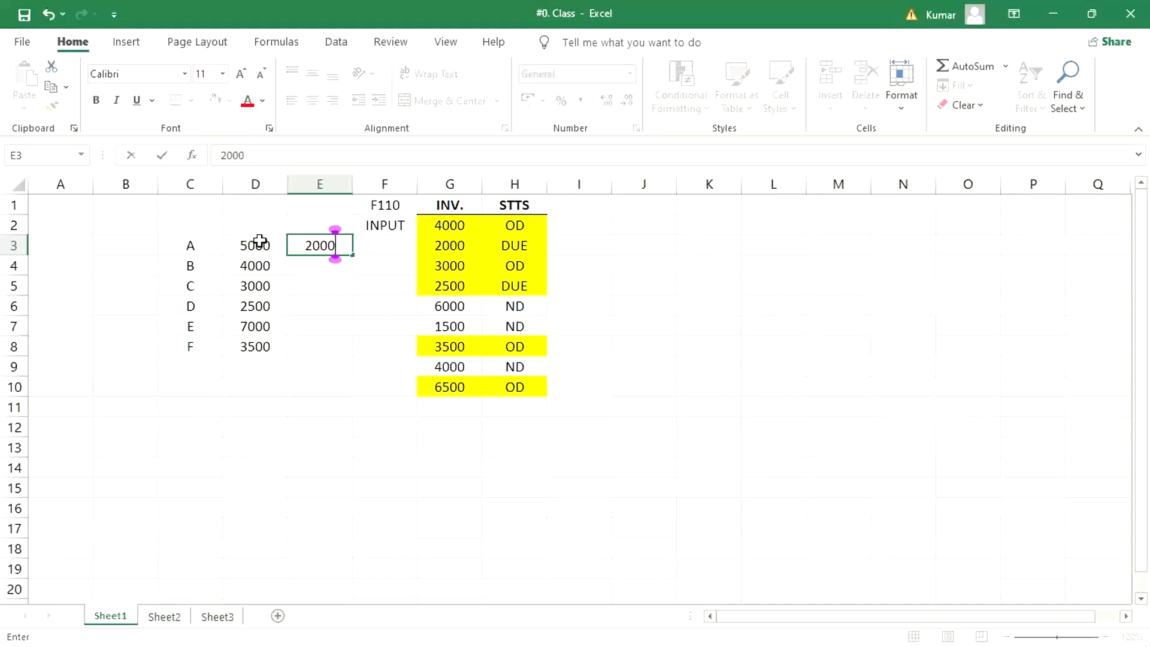
key(Return)
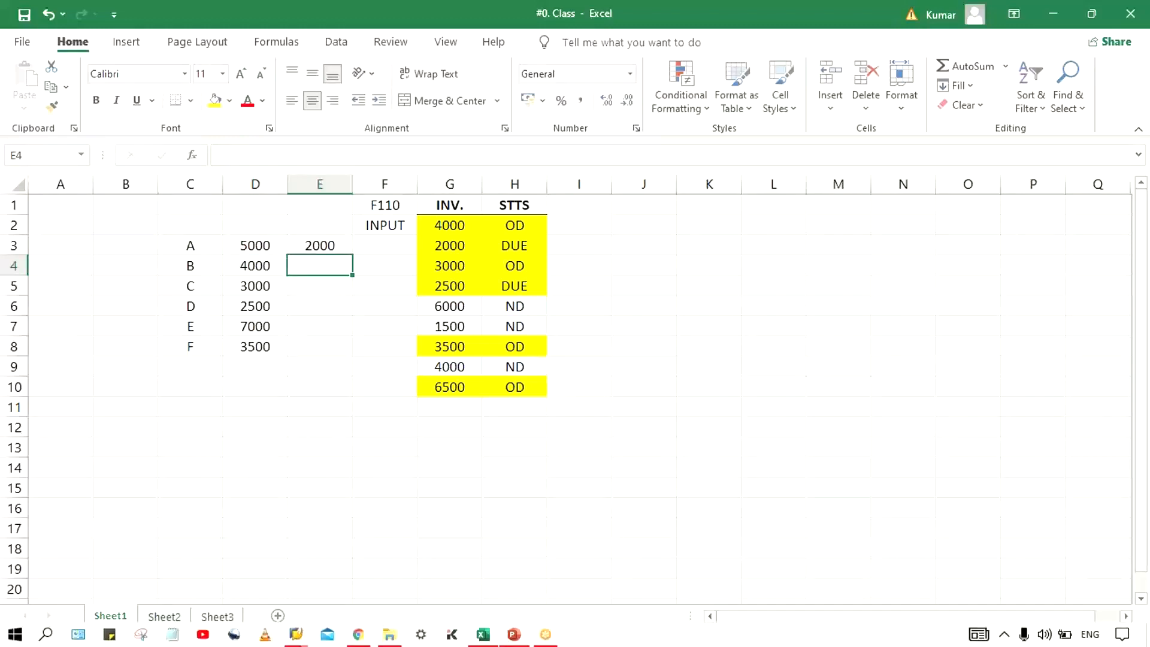
mouse_move(514, 636)
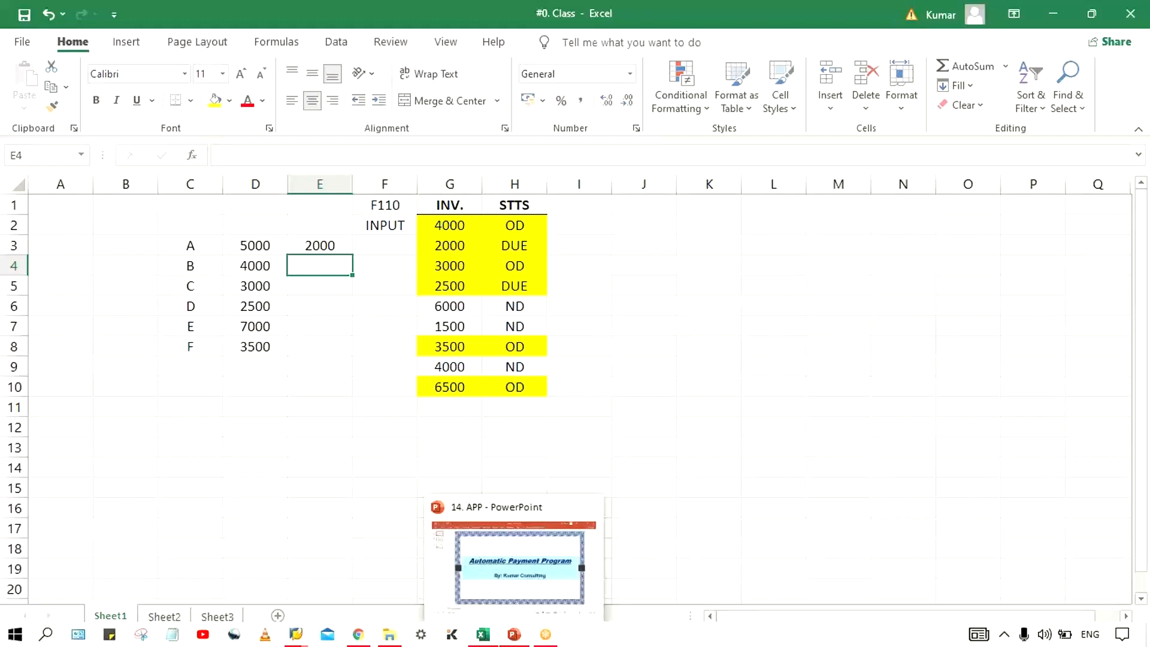
click(304, 306)
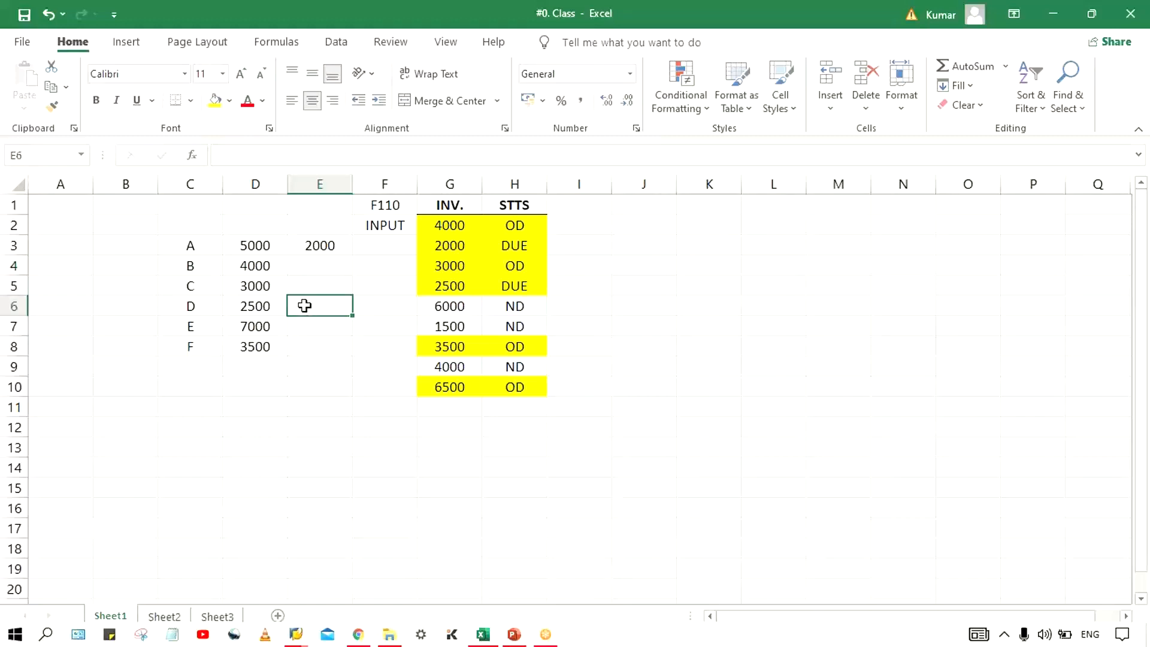
click(310, 252)
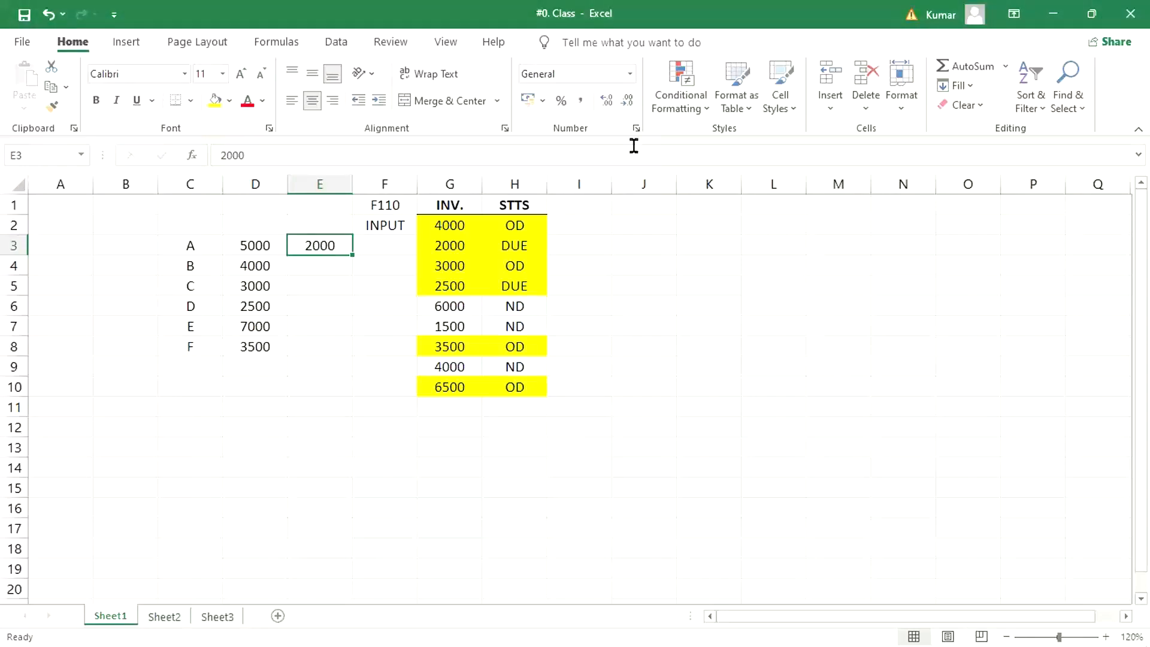
Widen column J to 22.43 and enter the note POST DP - F48 in J2.
drag(677, 184, 773, 206)
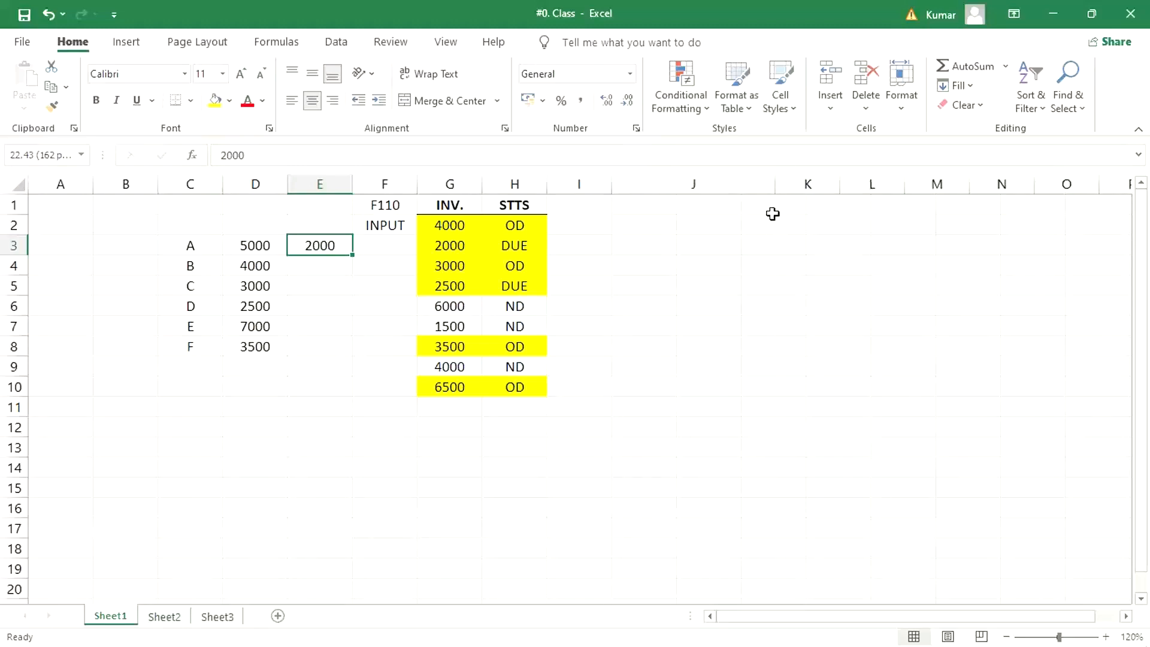
click(680, 220)
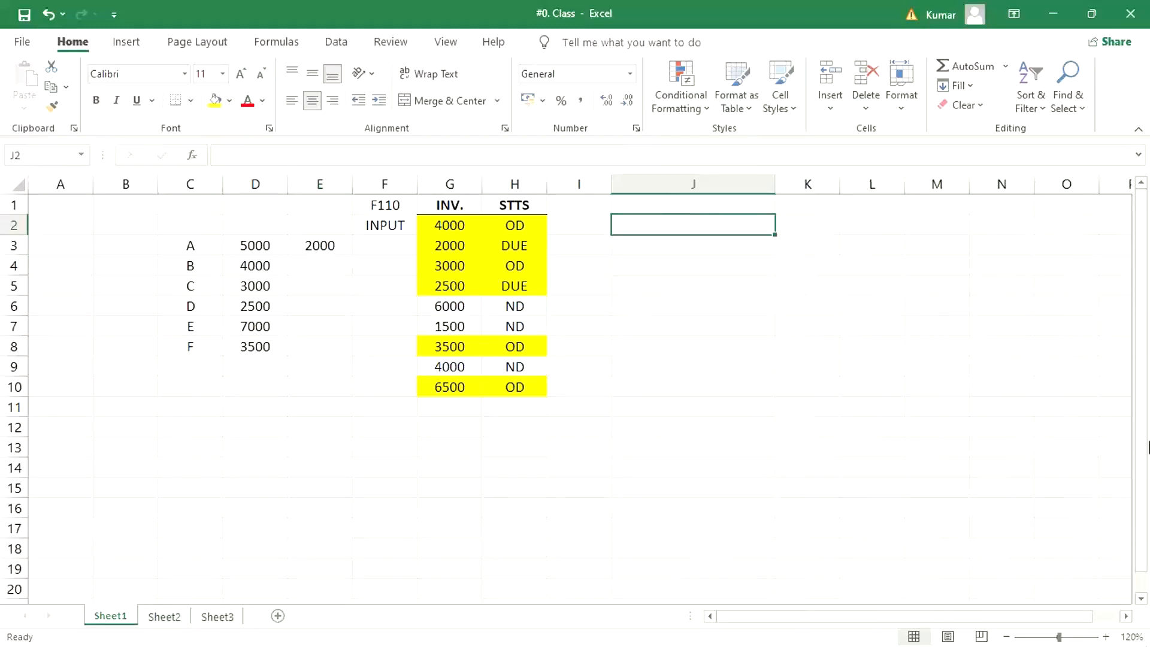
text(PO)
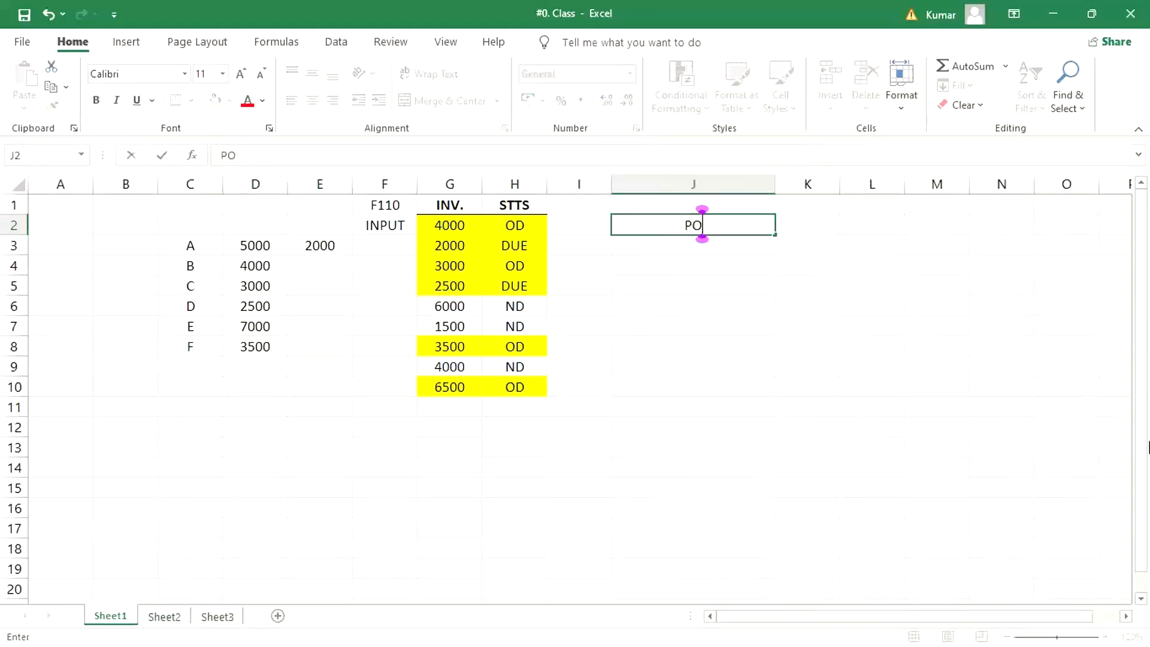
text(ST DP)
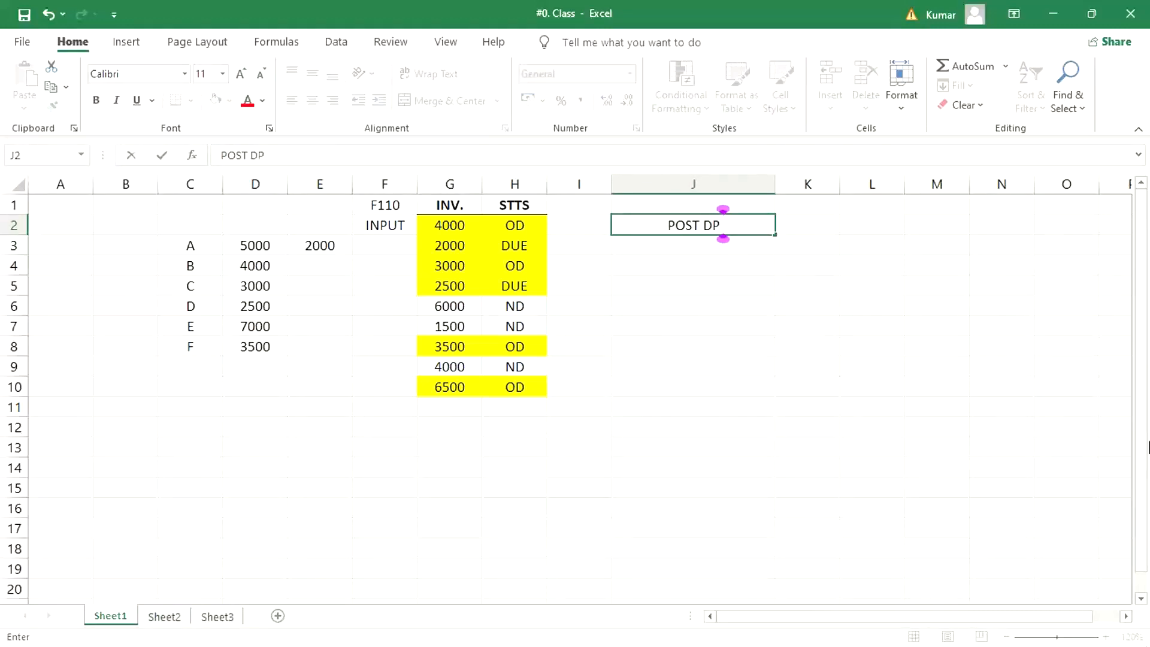
text( - )
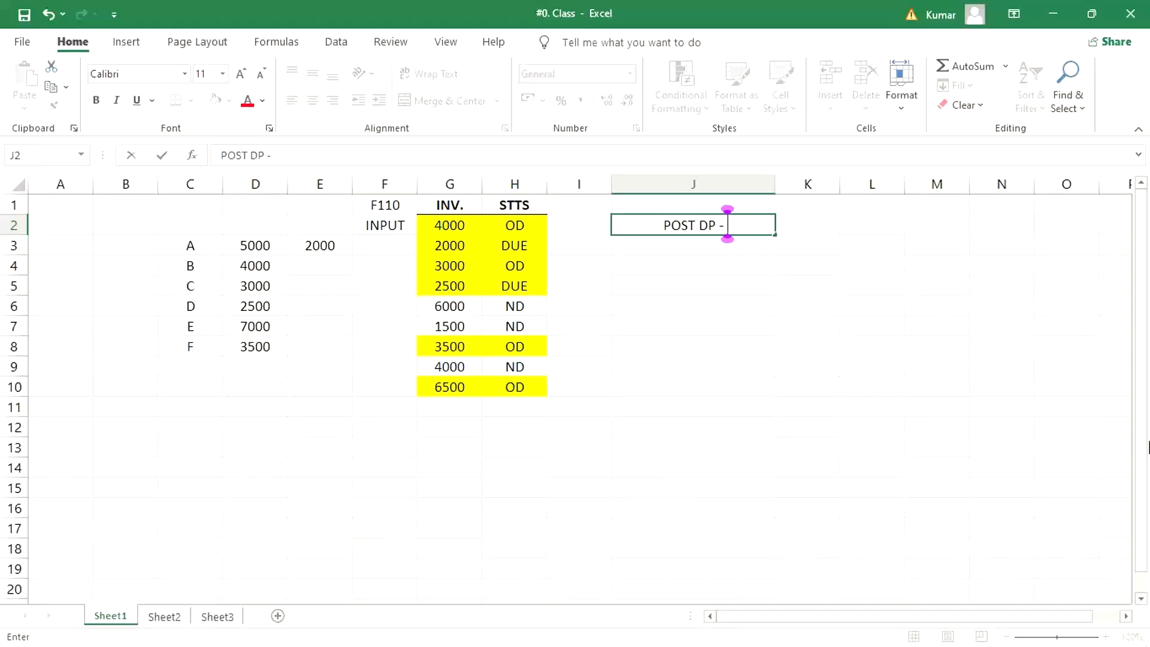
text(F48)
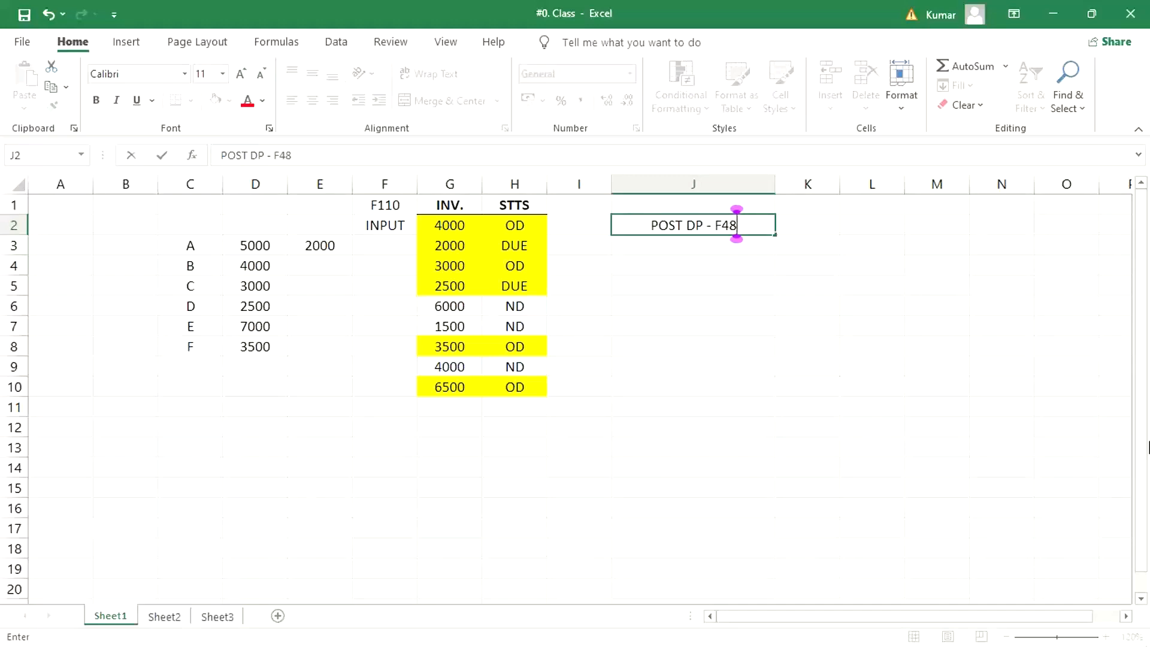
key(Return)
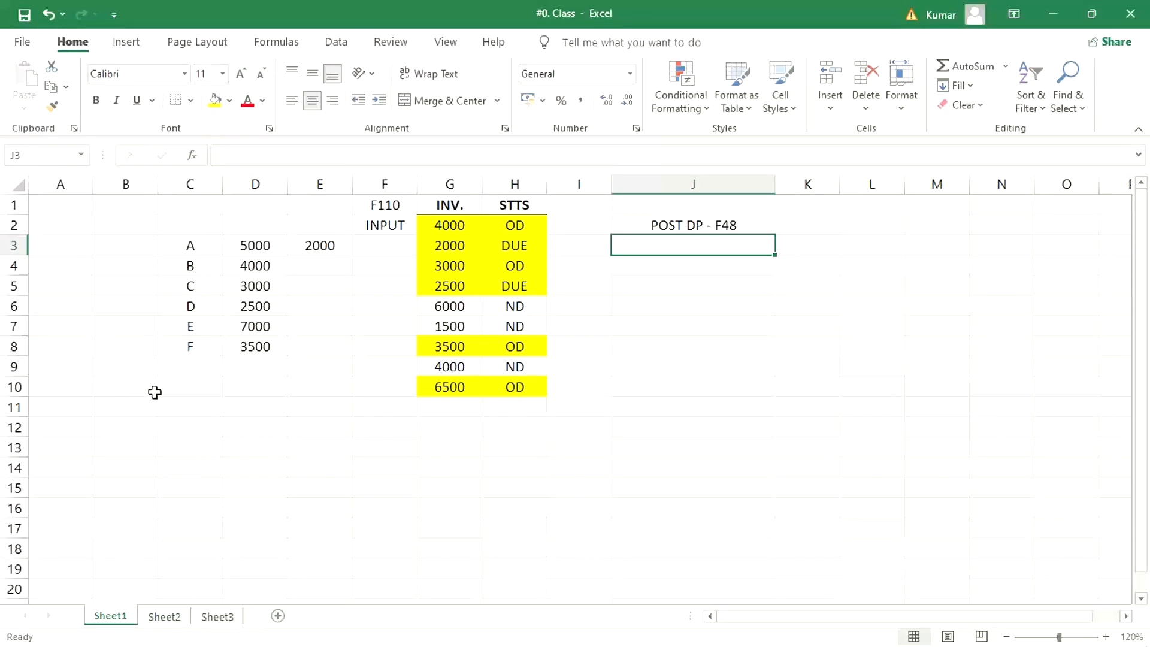
Enter the labels MANF and SERV in cells B11 and B12.
click(207, 407)
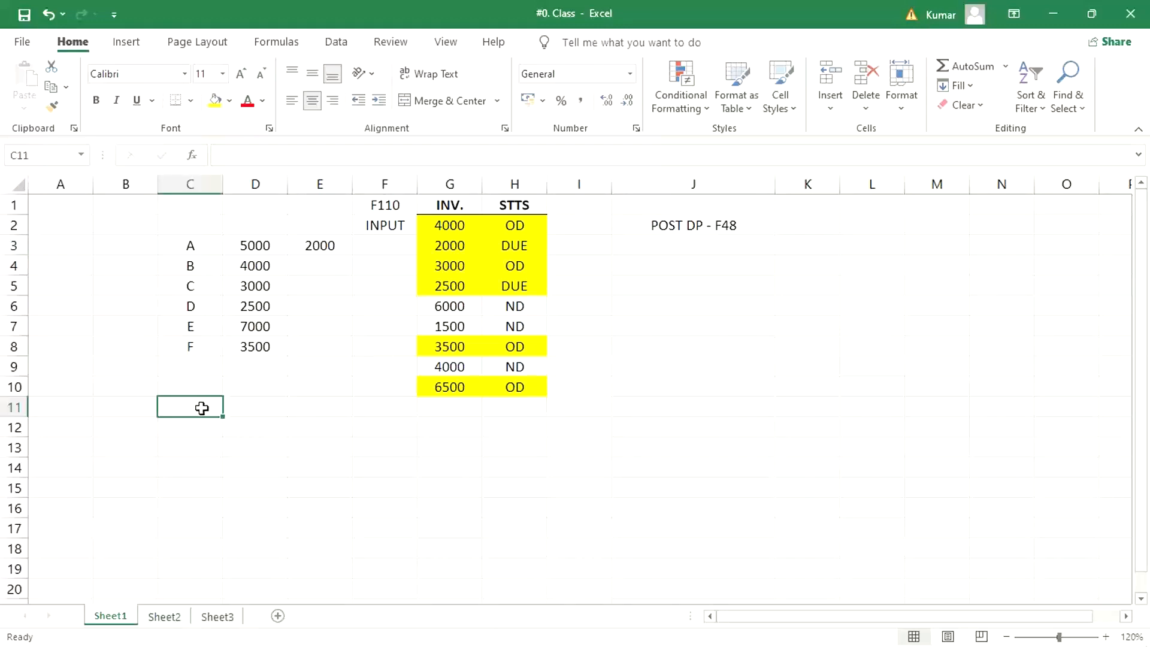
click(140, 402)
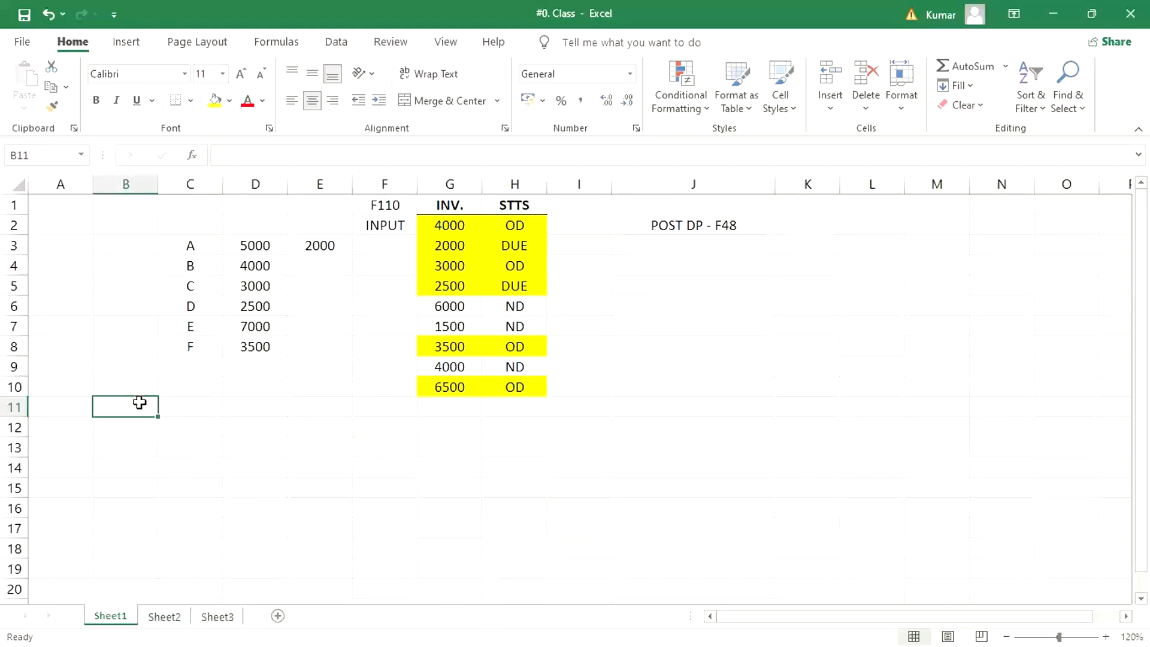
text(MANF)
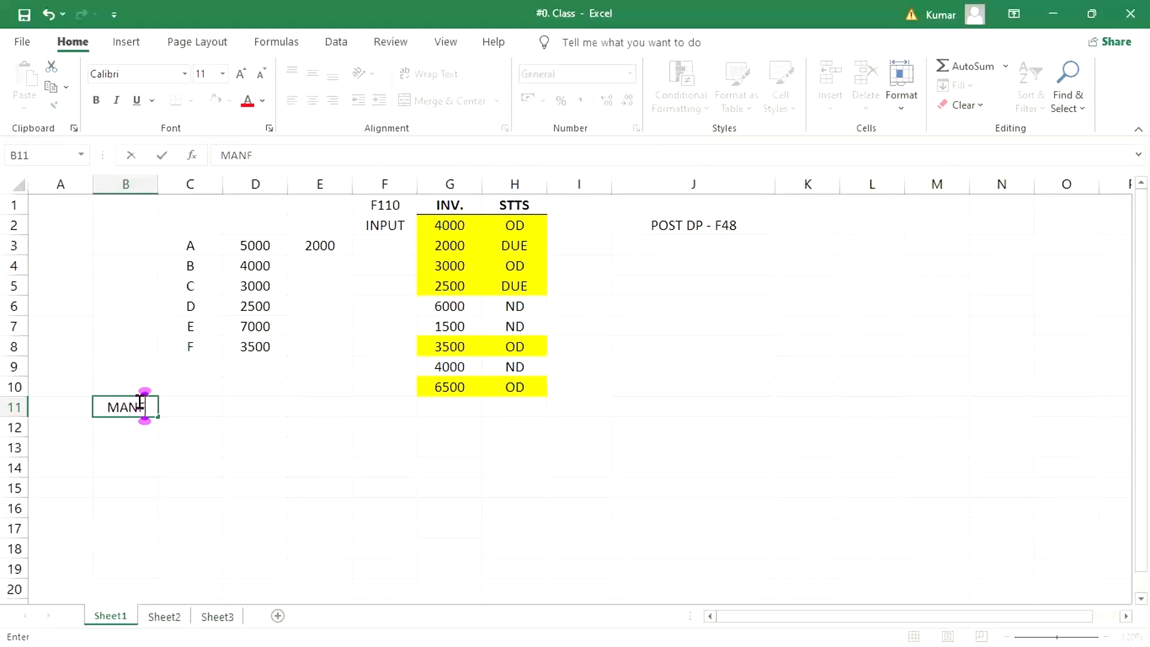
key(Return)
text(SERV)
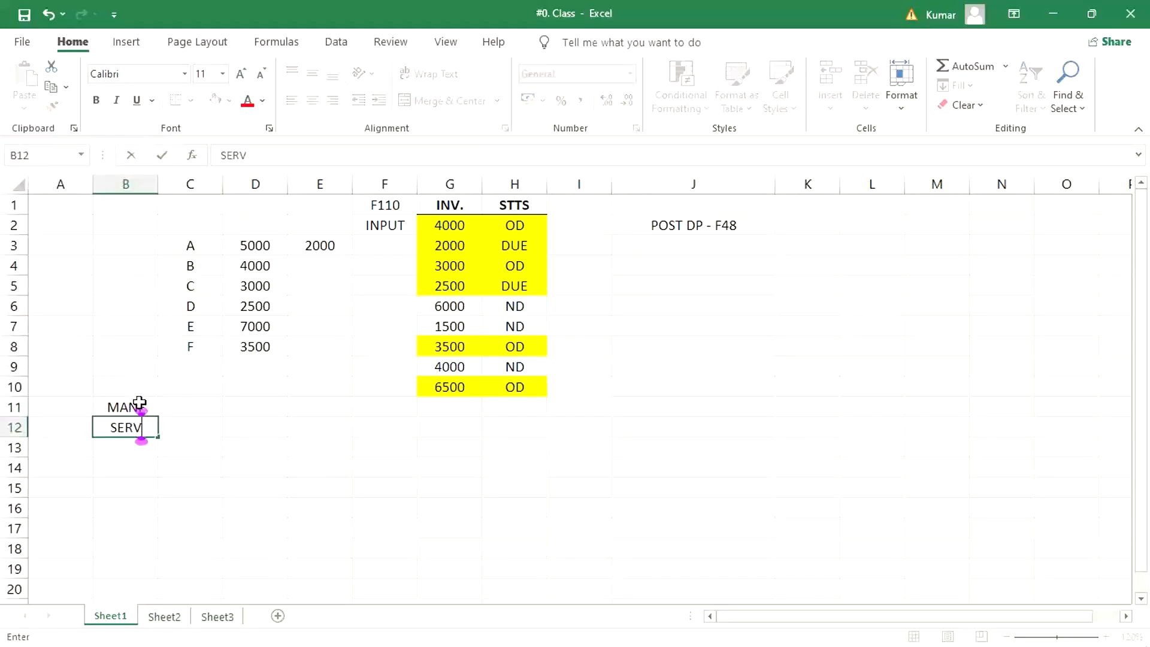
key(Return)
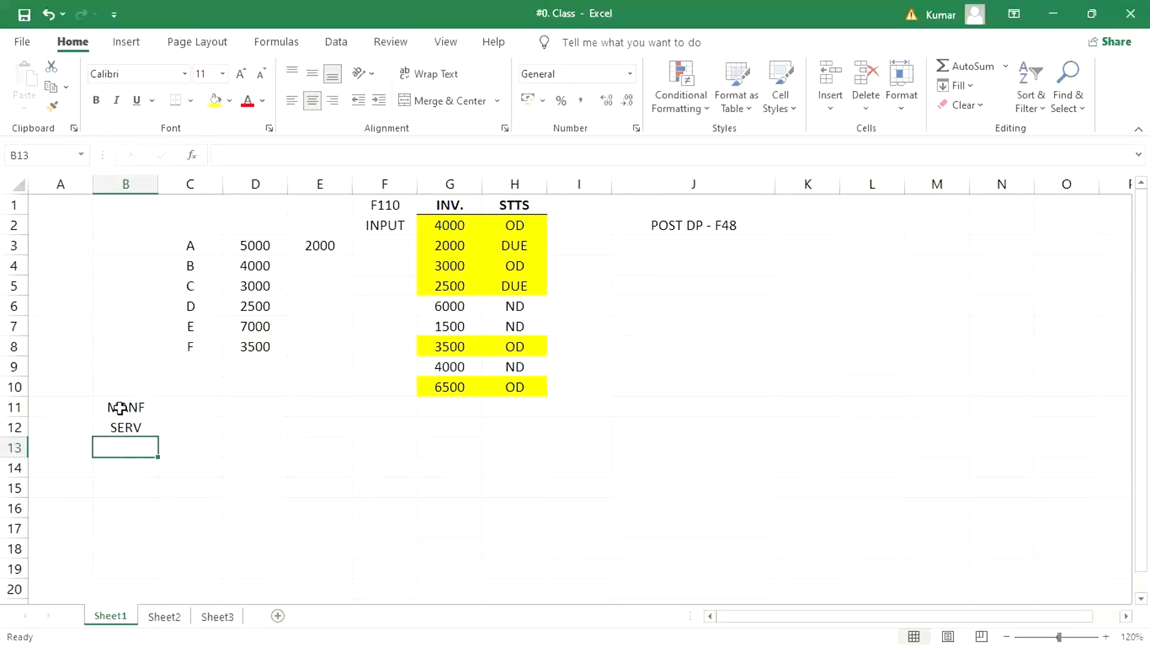
Enter 2001 in both C11 and C12, beside the MANF and SERV labels.
click(207, 394)
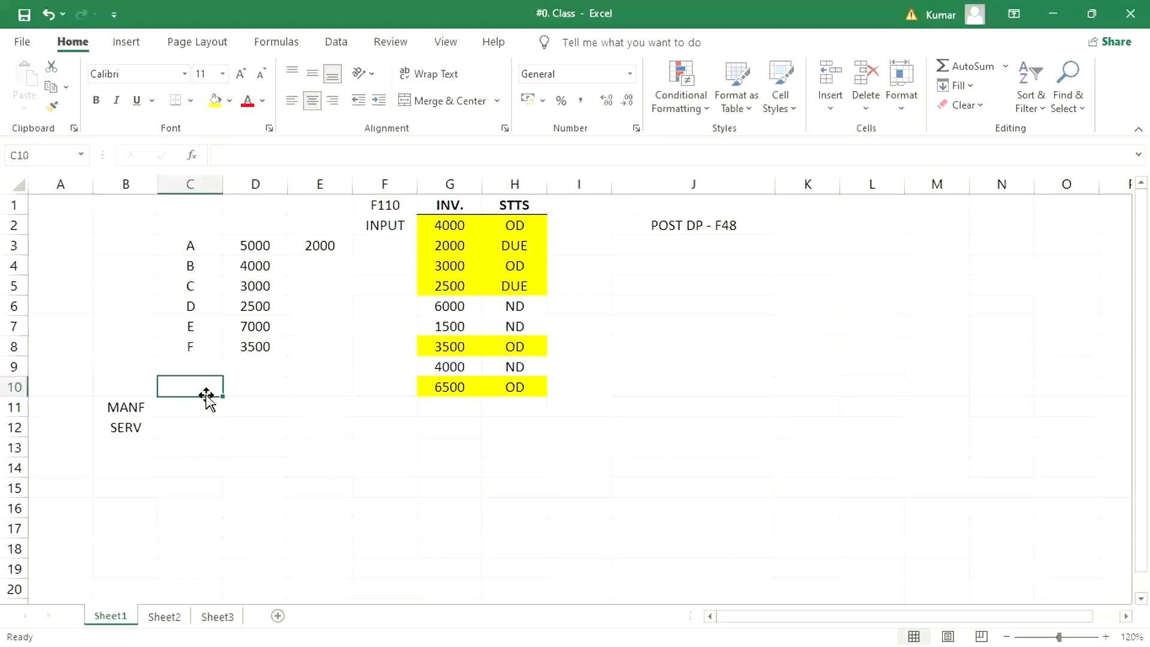
click(199, 403)
text(200)
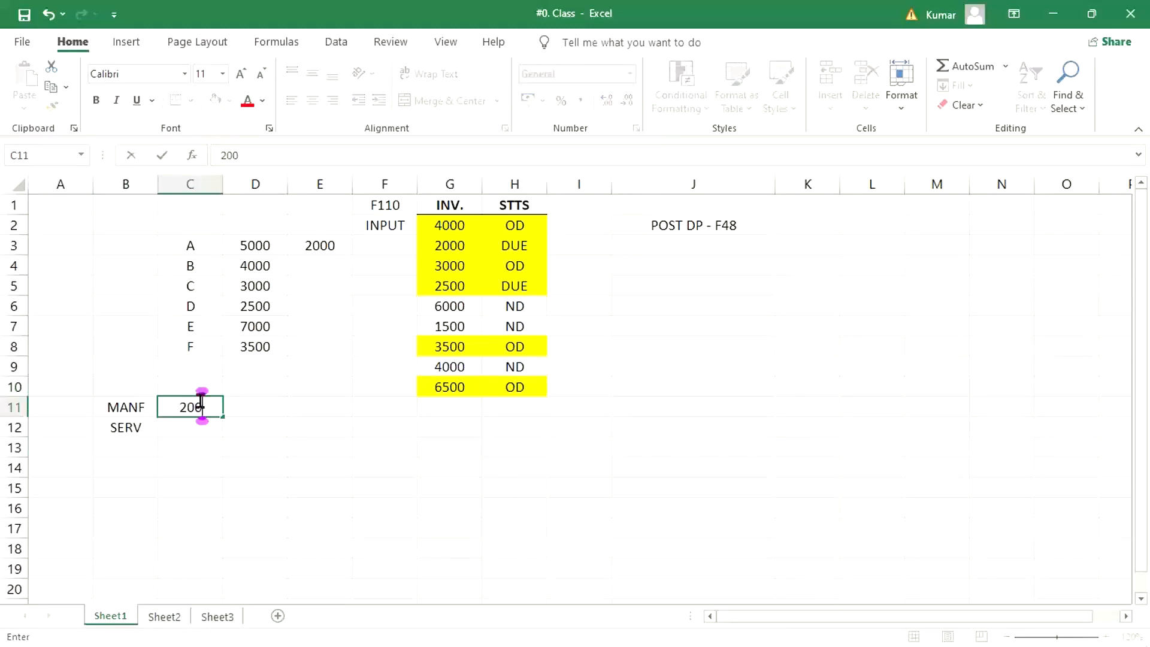
text(0)
key(Return)
text(2)
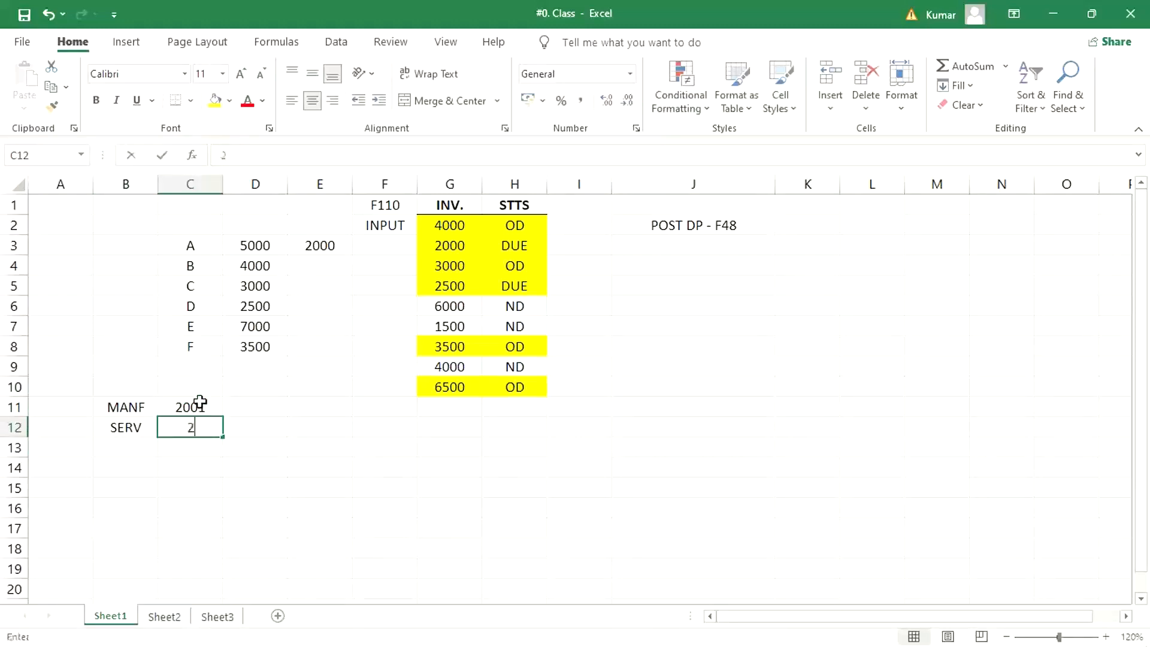
text(001)
key(Return)
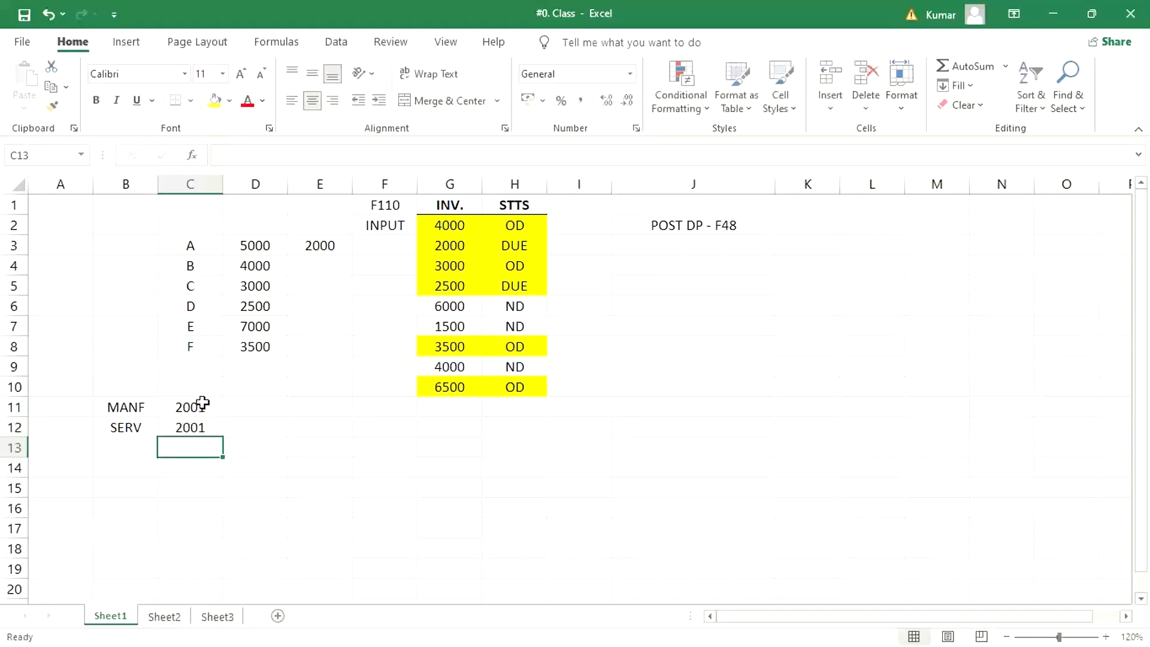
Correct the number beside MANF in C11 to 2000.
key(Up)
key(Up)
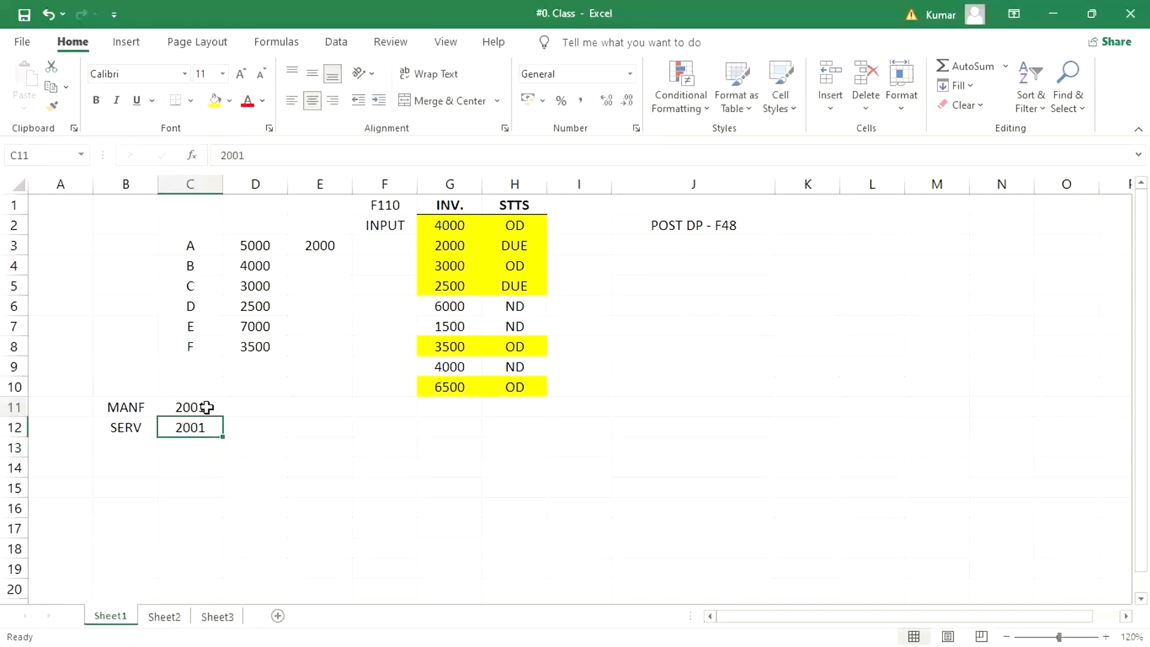
double_click(210, 403)
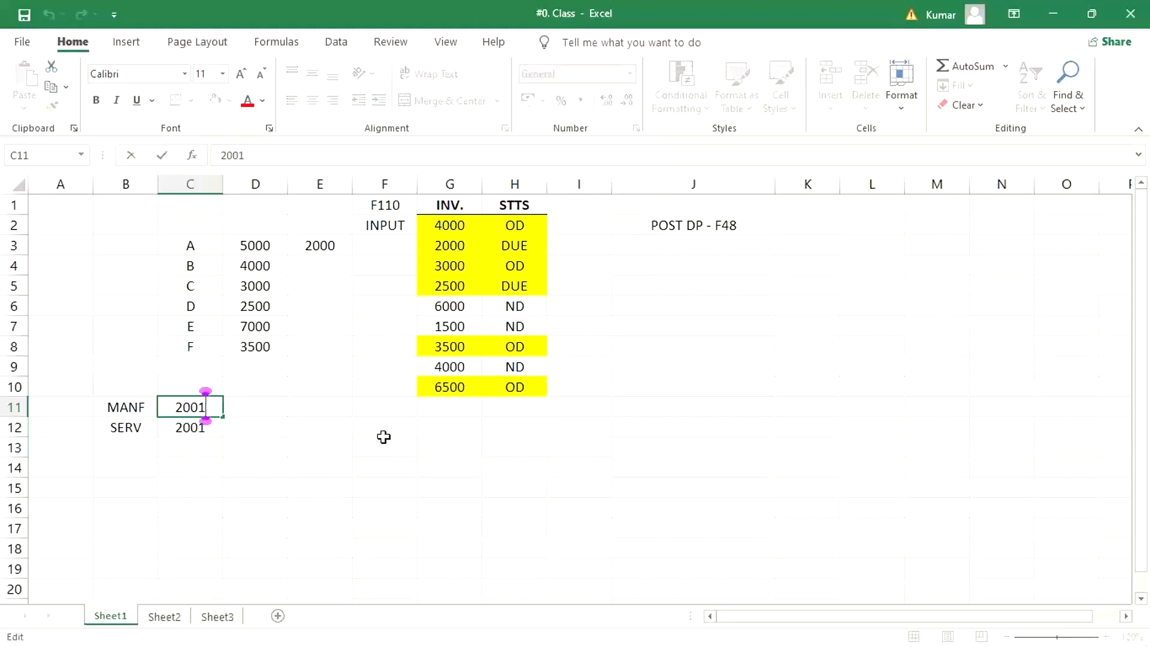
key(BackSpace)
text(0)
key(Return)
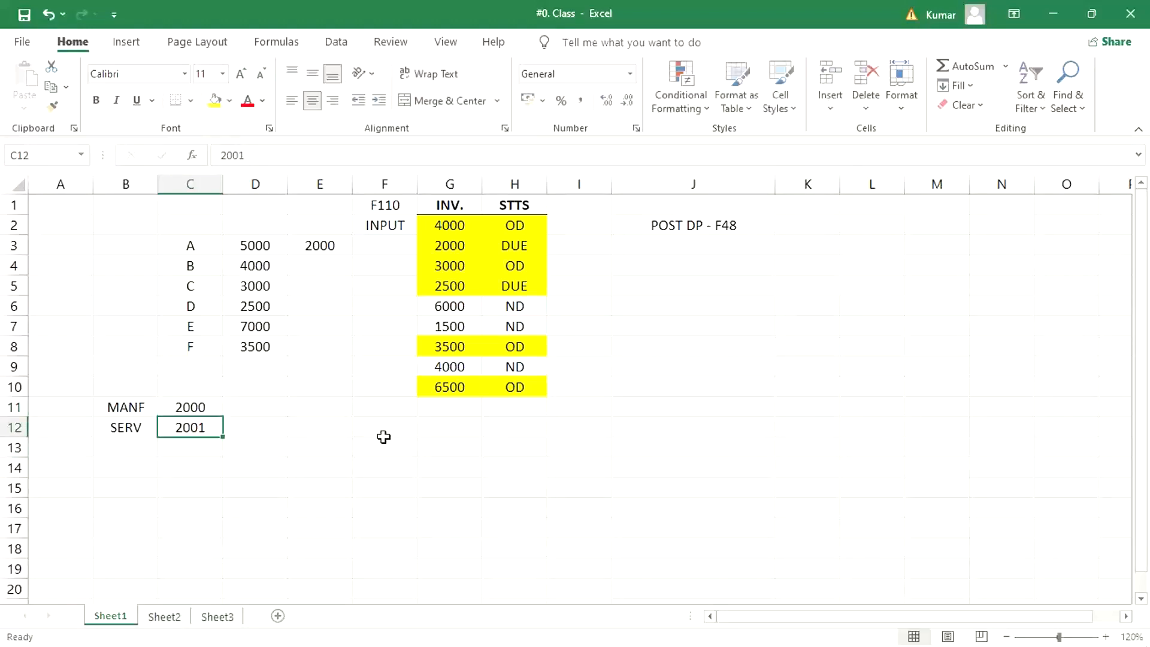
Enter 1004 in D11 for the MANF row and copy it down to D12 for SERV.
click(200, 407)
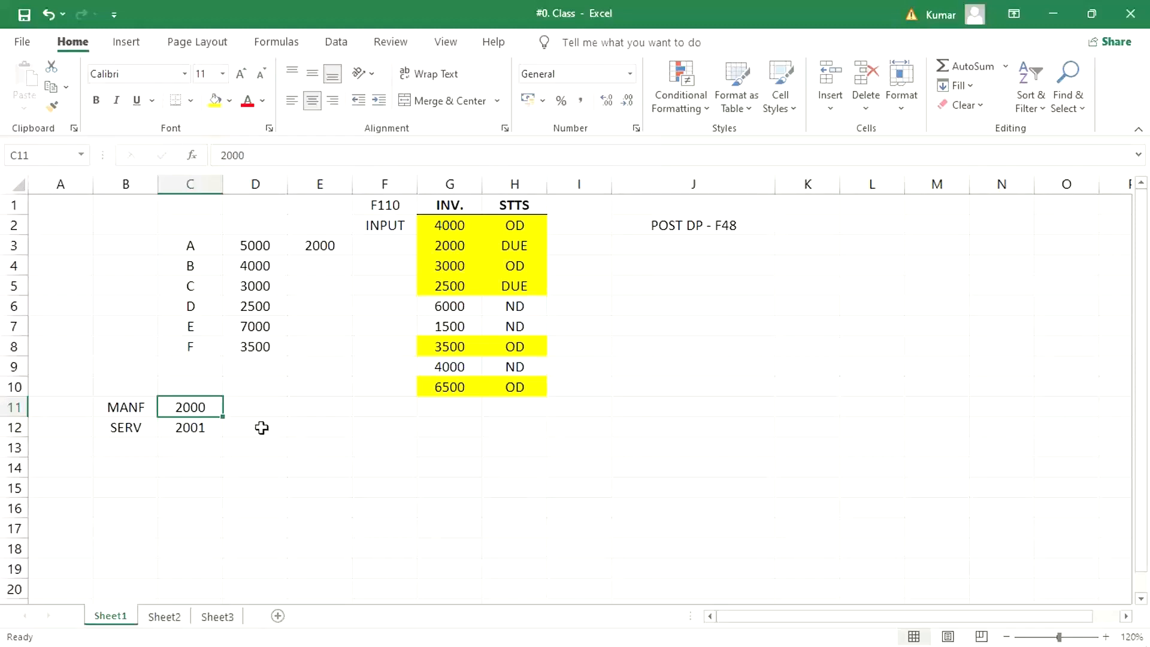
mouse_move(181, 409)
mouse_down()
mouse_move(180, 422)
mouse_move(187, 415)
mouse_up()
click(195, 433)
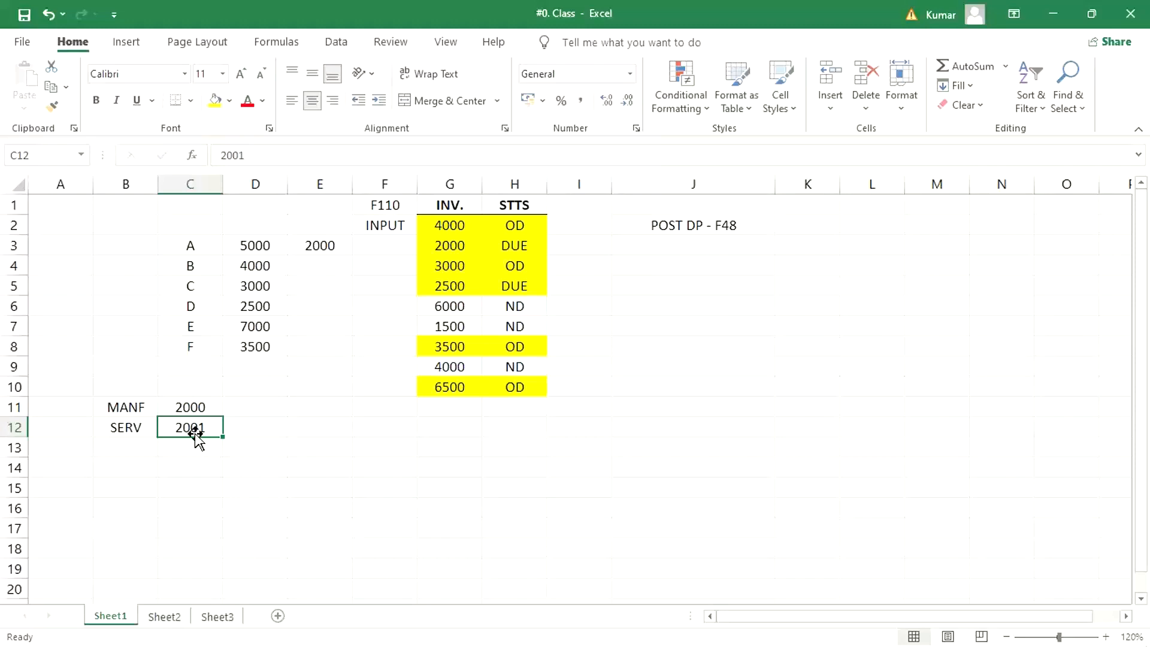
click(244, 410)
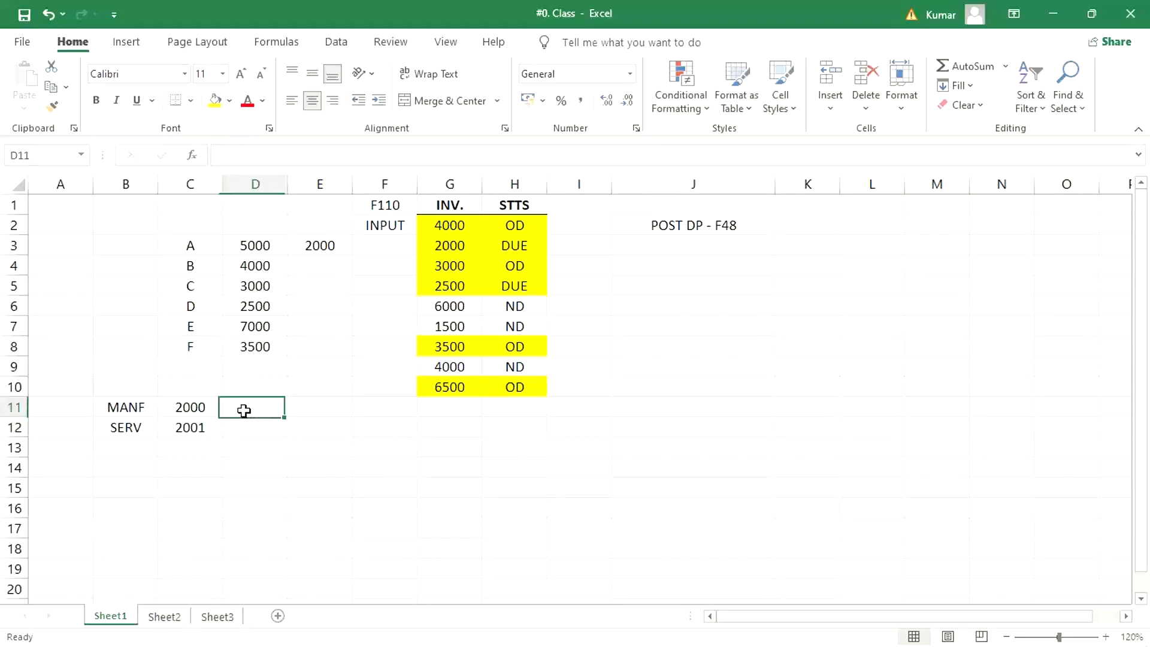
text(10045)
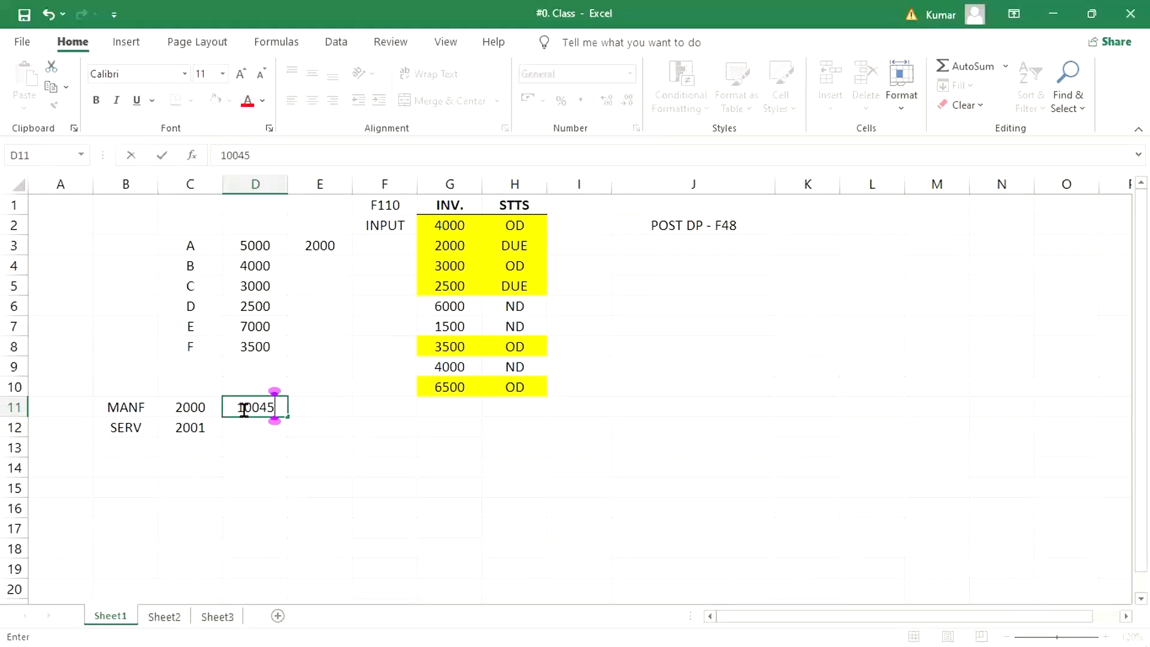
key(BackSpace)
key(Return)
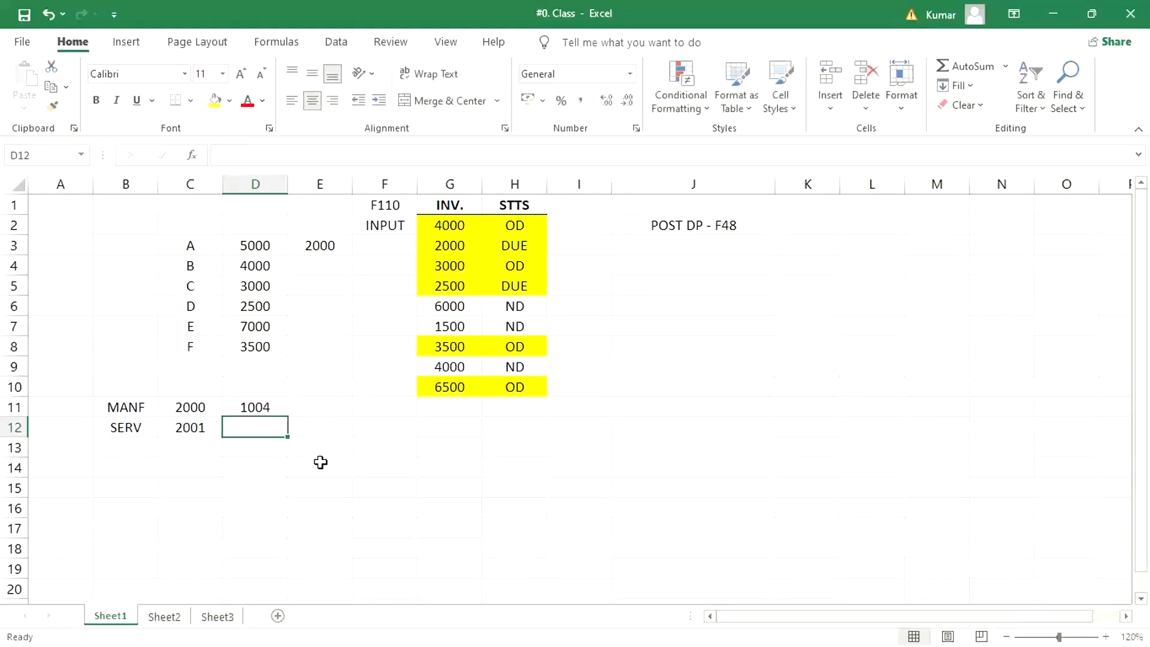
key(ctrl+d)
Clear the MANF and SERV example from cells B11:D12.
mouse_move(183, 406)
mouse_down()
mouse_move(242, 411)
mouse_move(180, 411)
mouse_up()
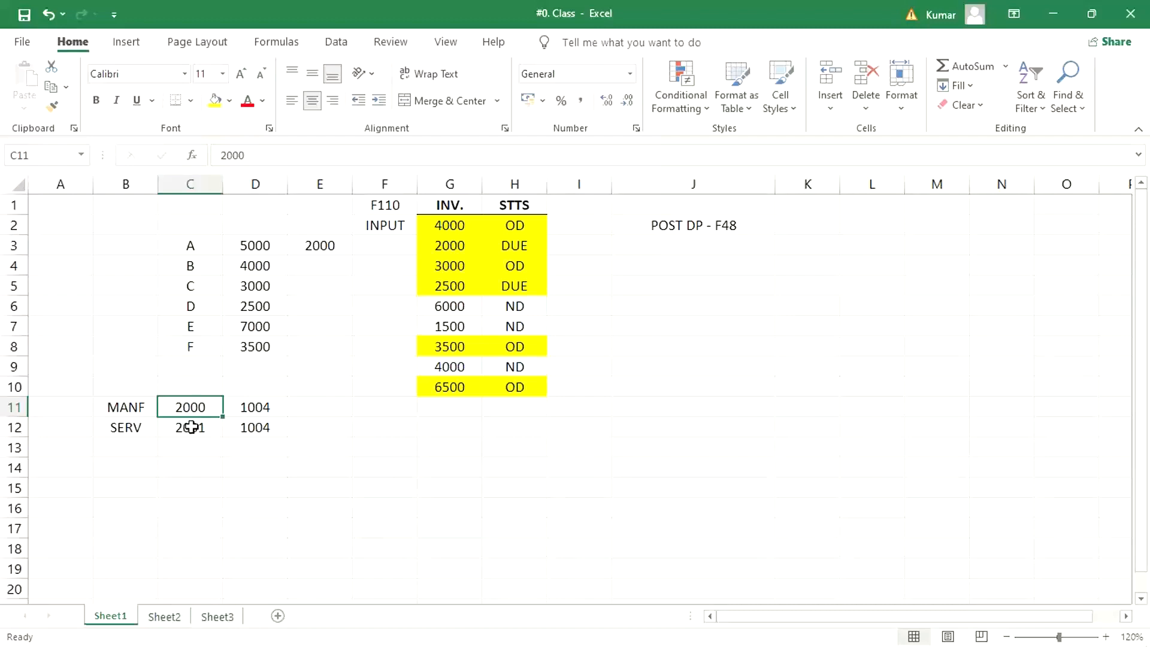
click(191, 428)
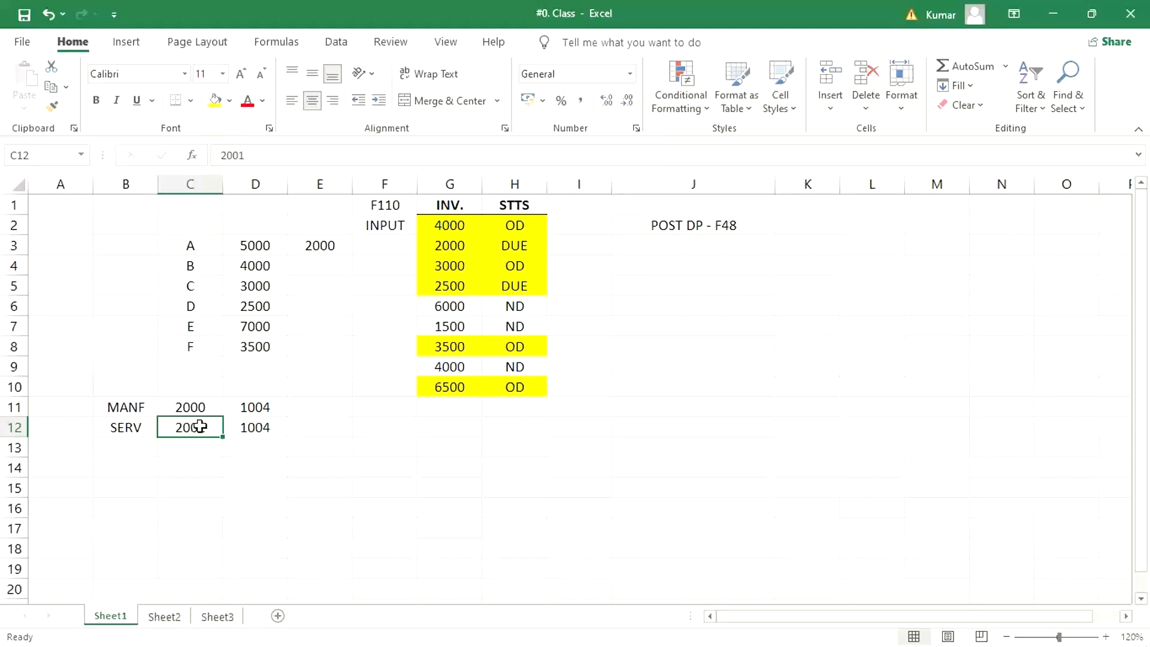
click(258, 406)
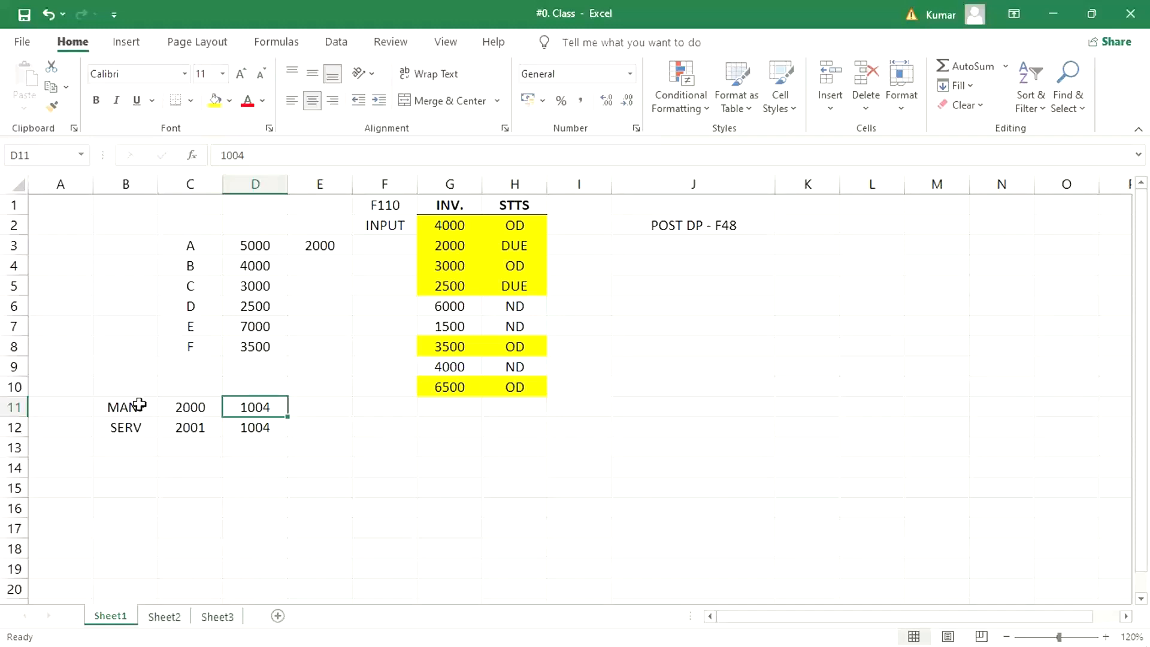
drag(141, 405, 243, 427)
key(Delete)
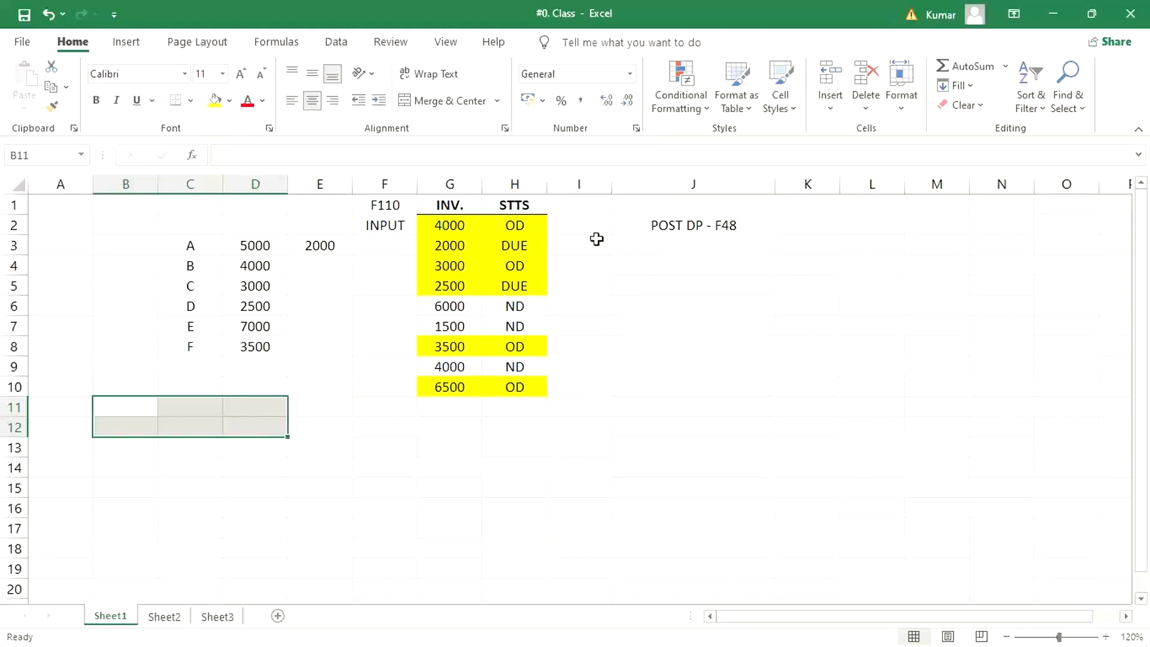
Enter the heading DPF in E2, above the 2000 in the row for A.
click(247, 219)
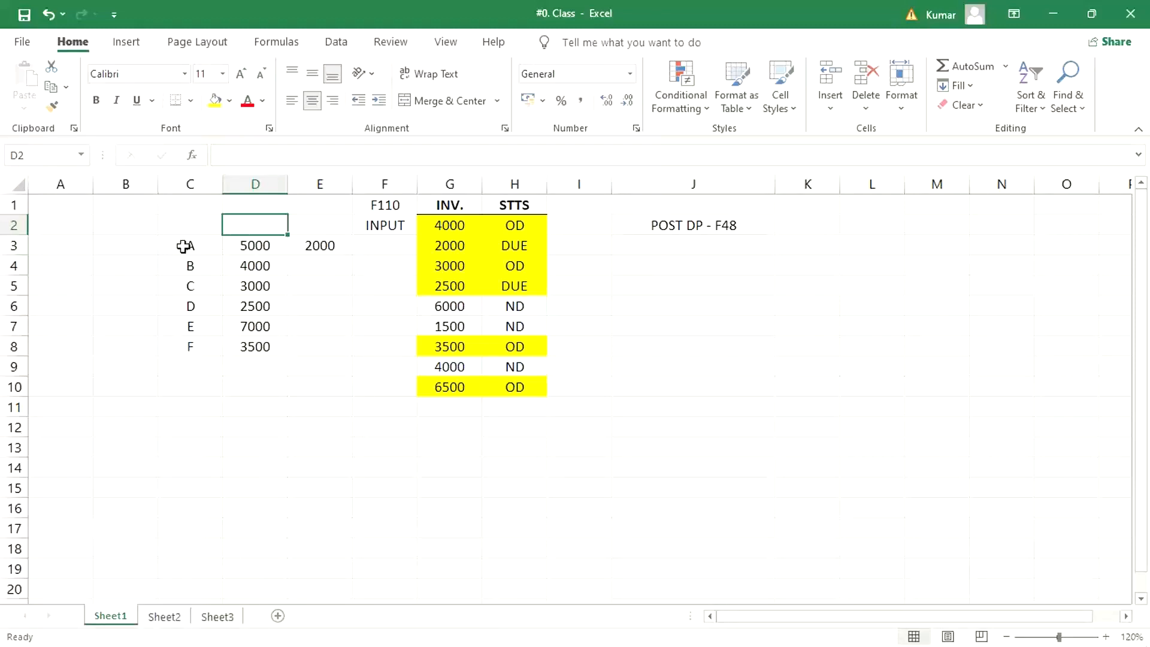
click(268, 248)
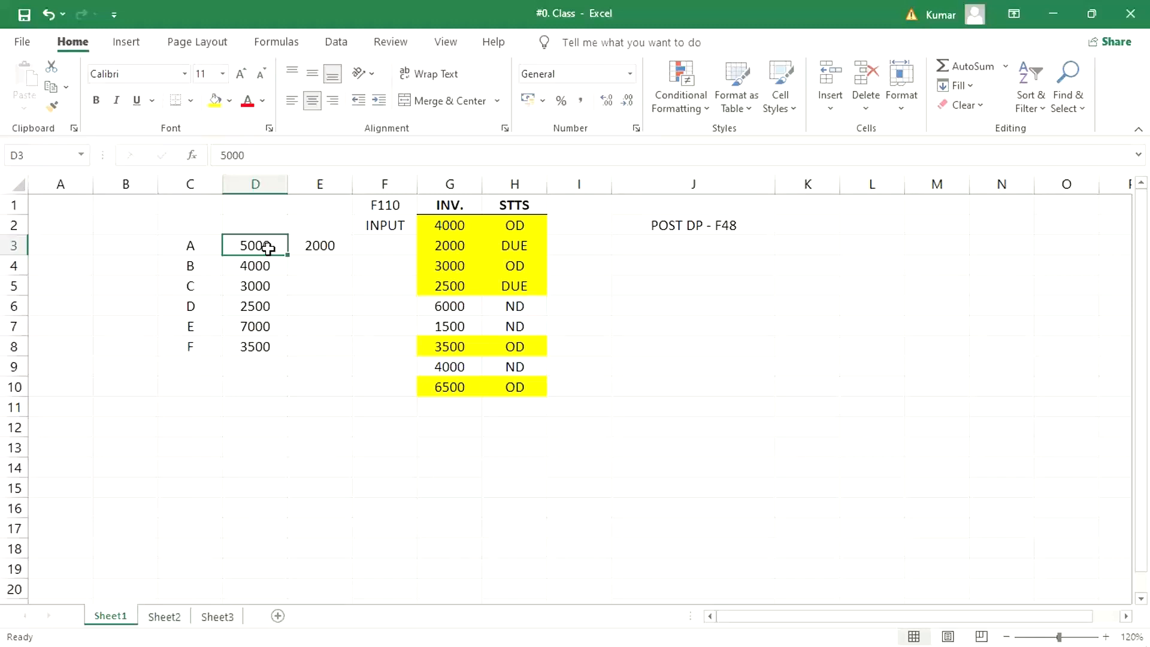
click(321, 246)
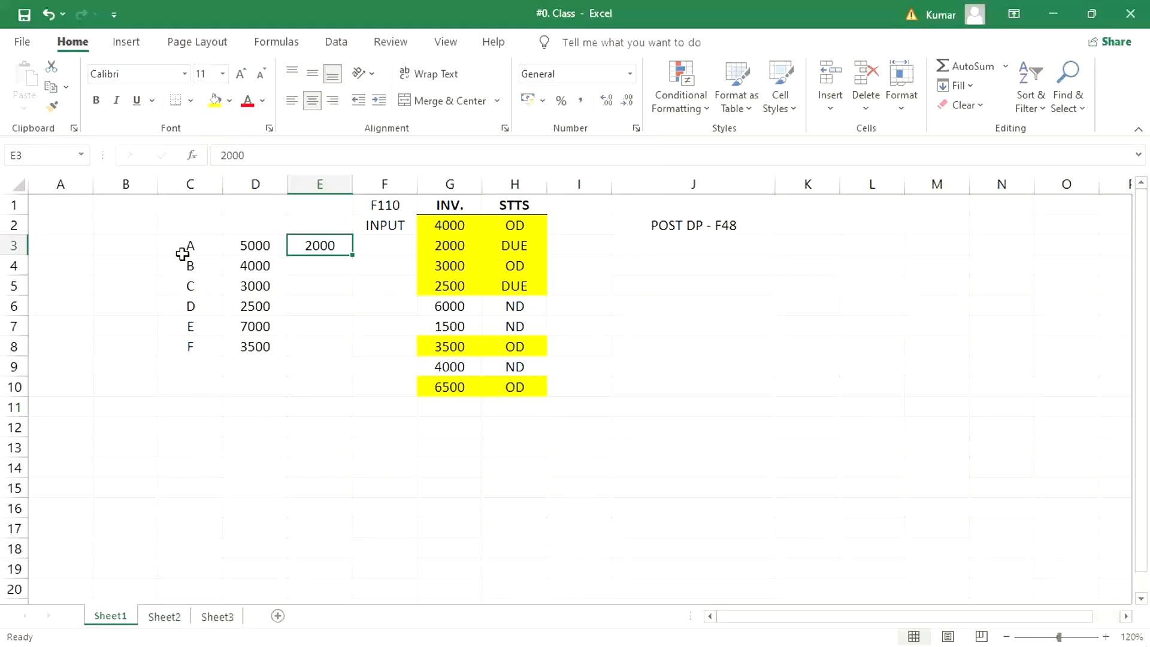
click(314, 221)
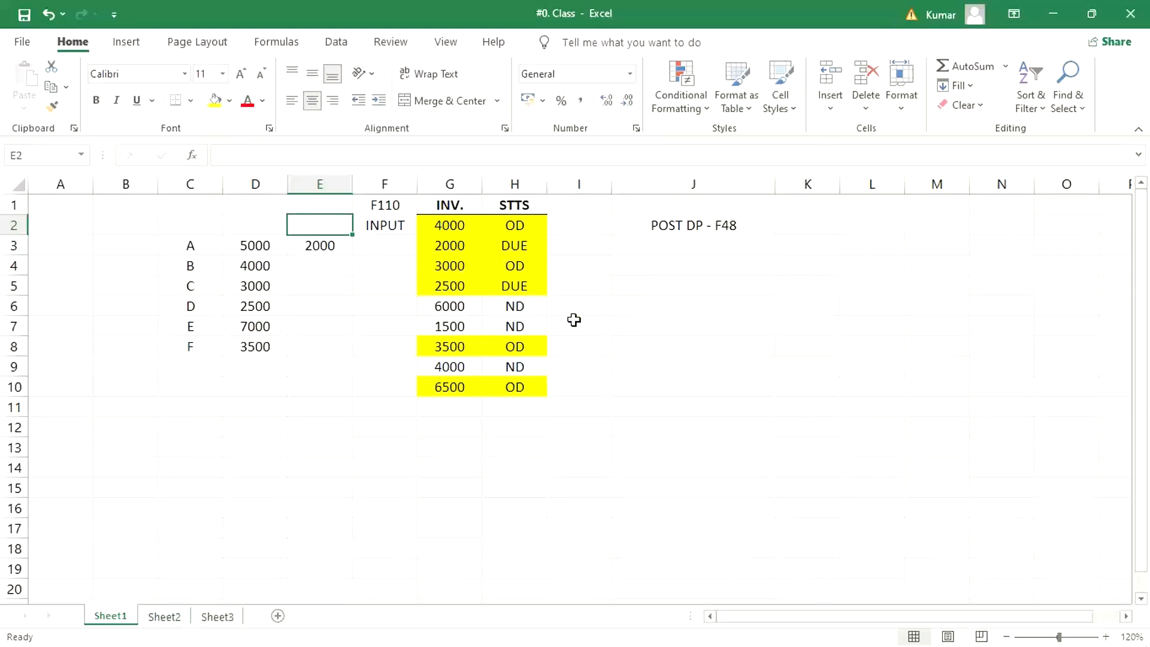
text(P)
key(BackSpace)
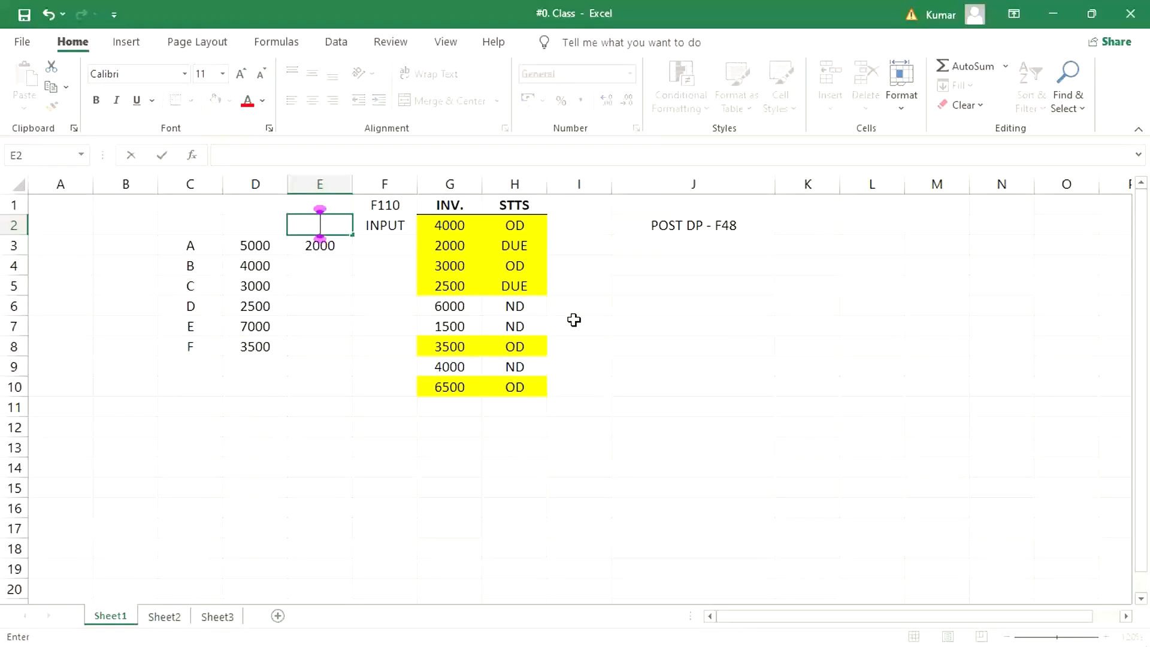
text(DPF)
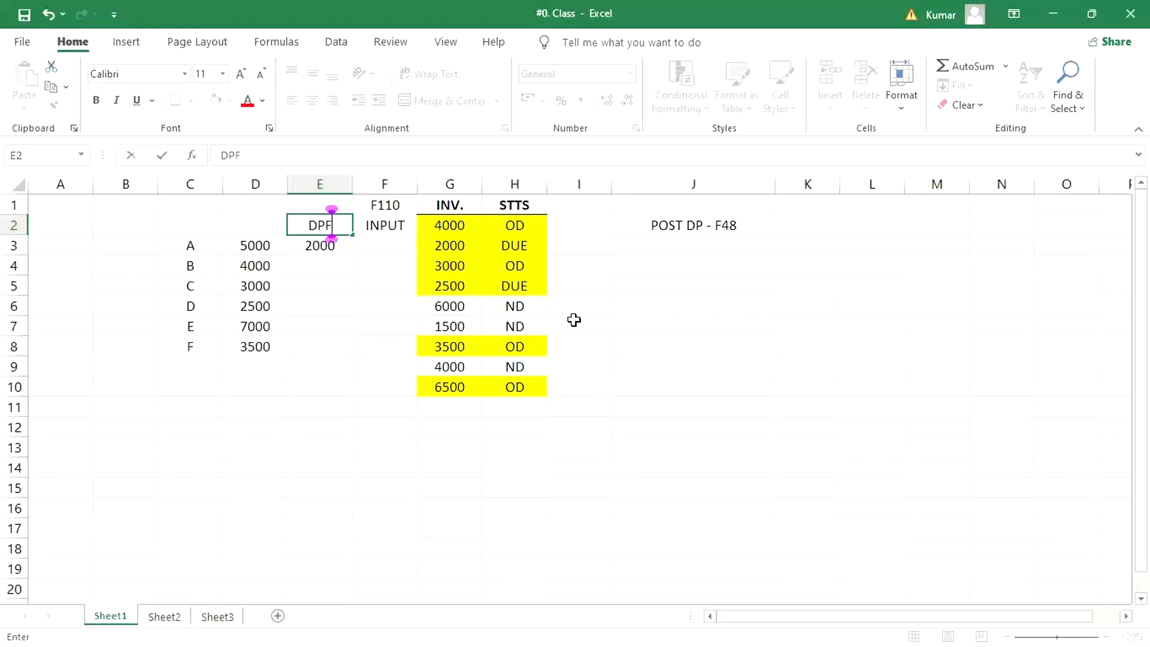
key(Return)
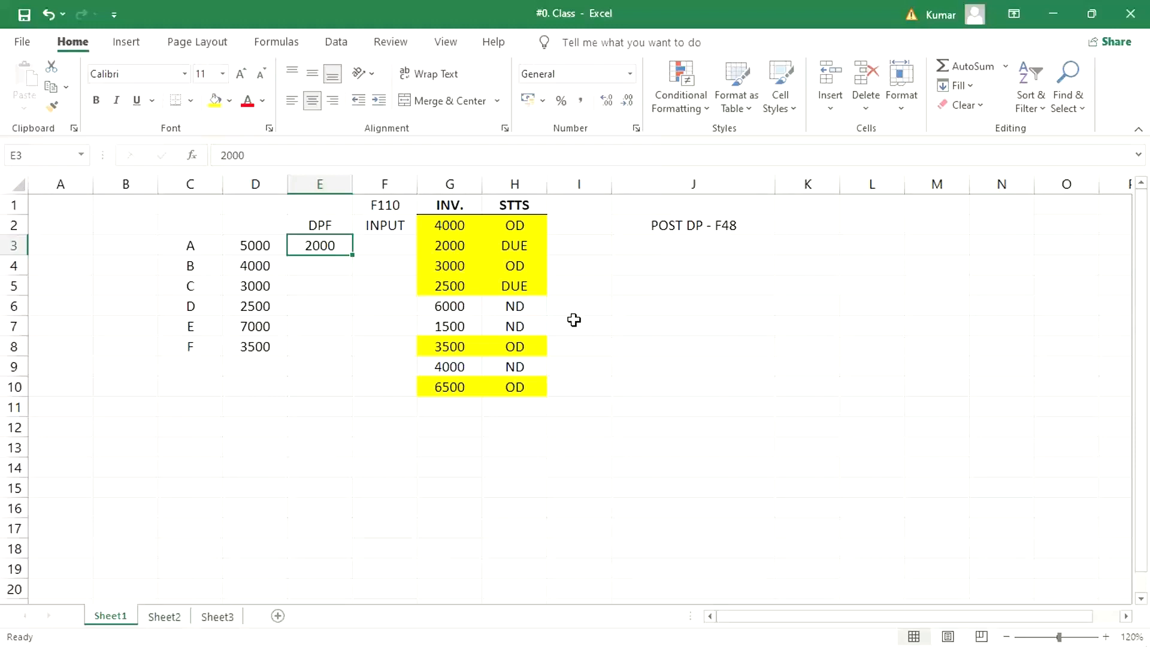
click(245, 249)
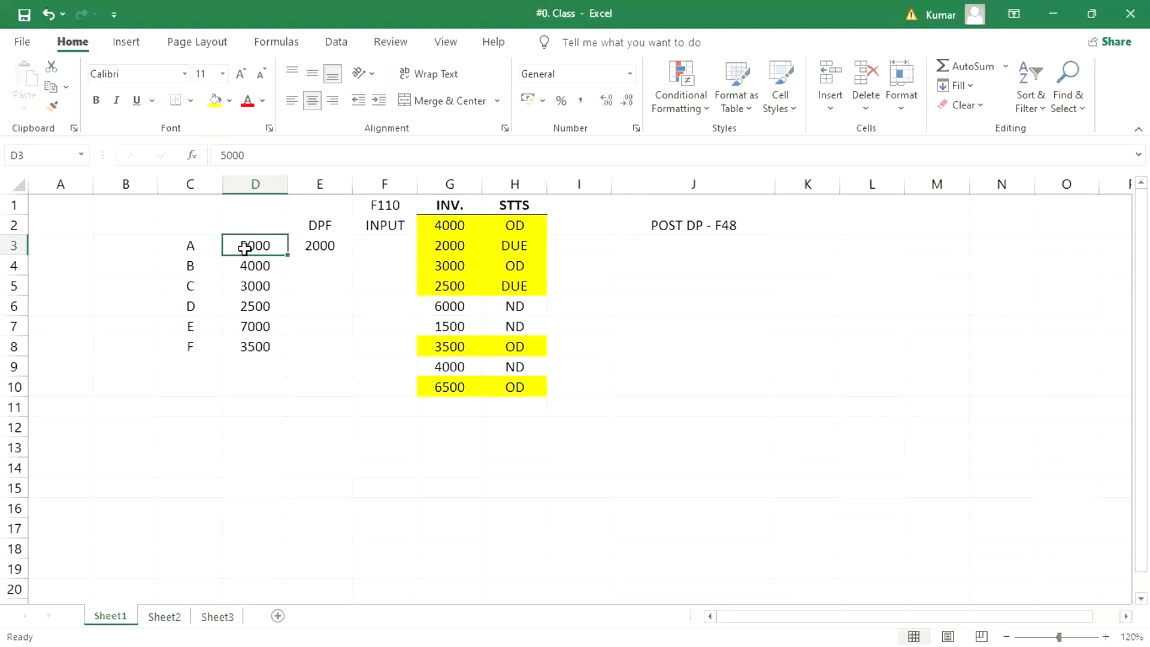
click(325, 247)
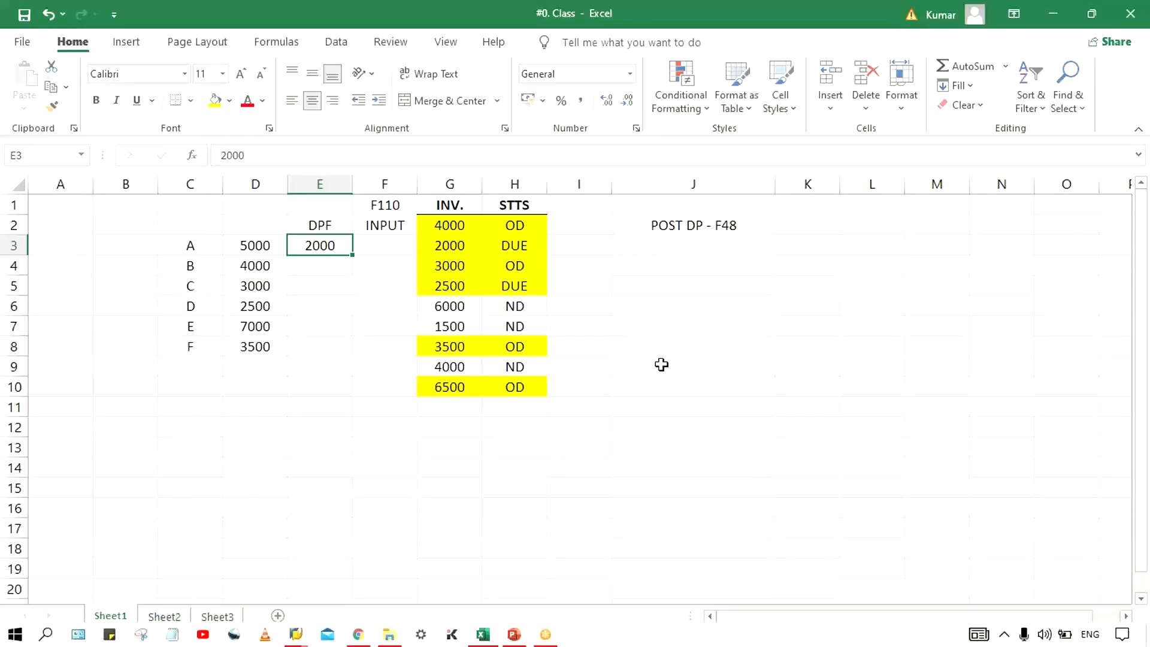
Switch to the SAP Easy Access session, dismiss the log-off dialog without logging off, and open Vendor Line Item Display with transaction FBL1N.
mouse_move(393, 636)
mouse_move(288, 640)
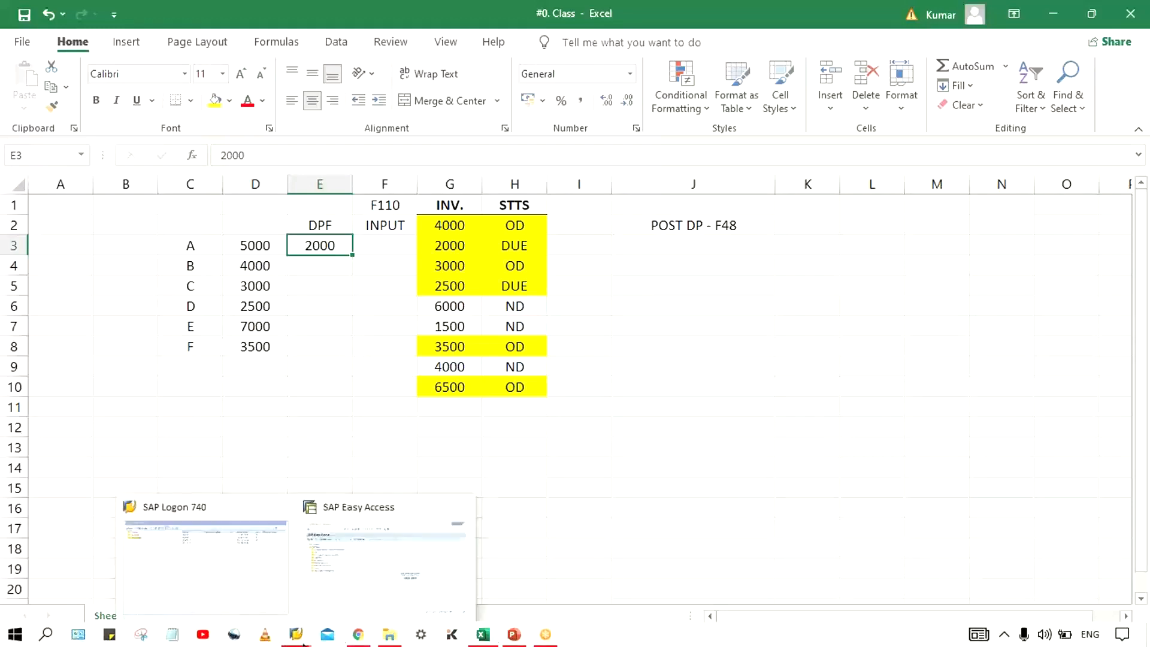
click(344, 611)
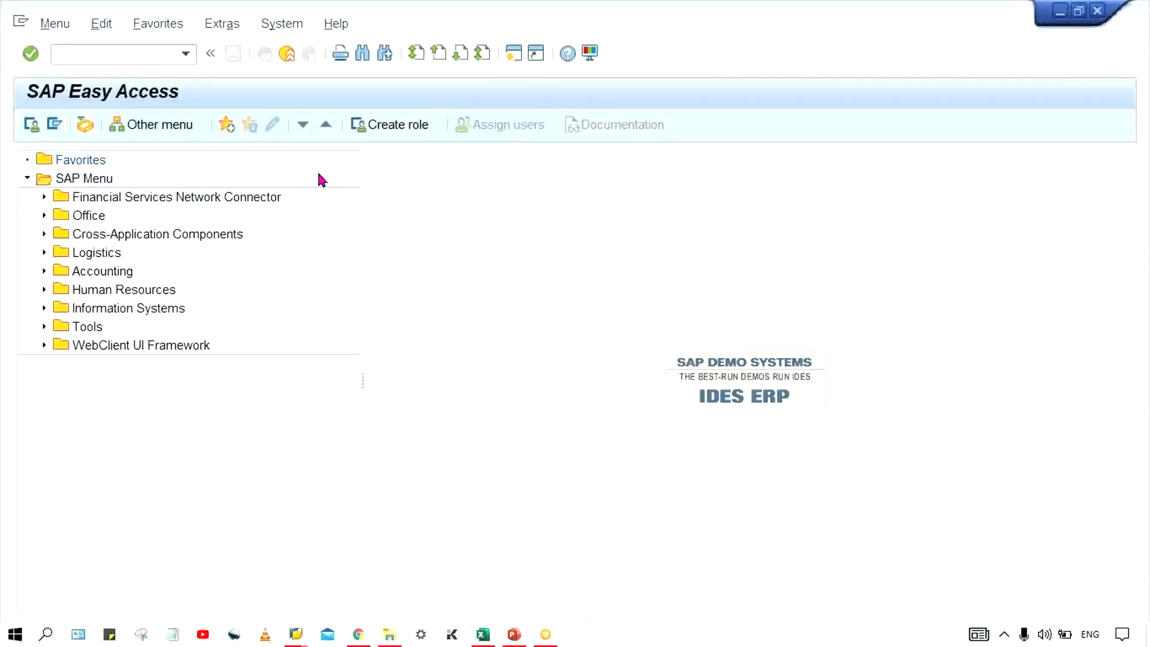
click(290, 62)
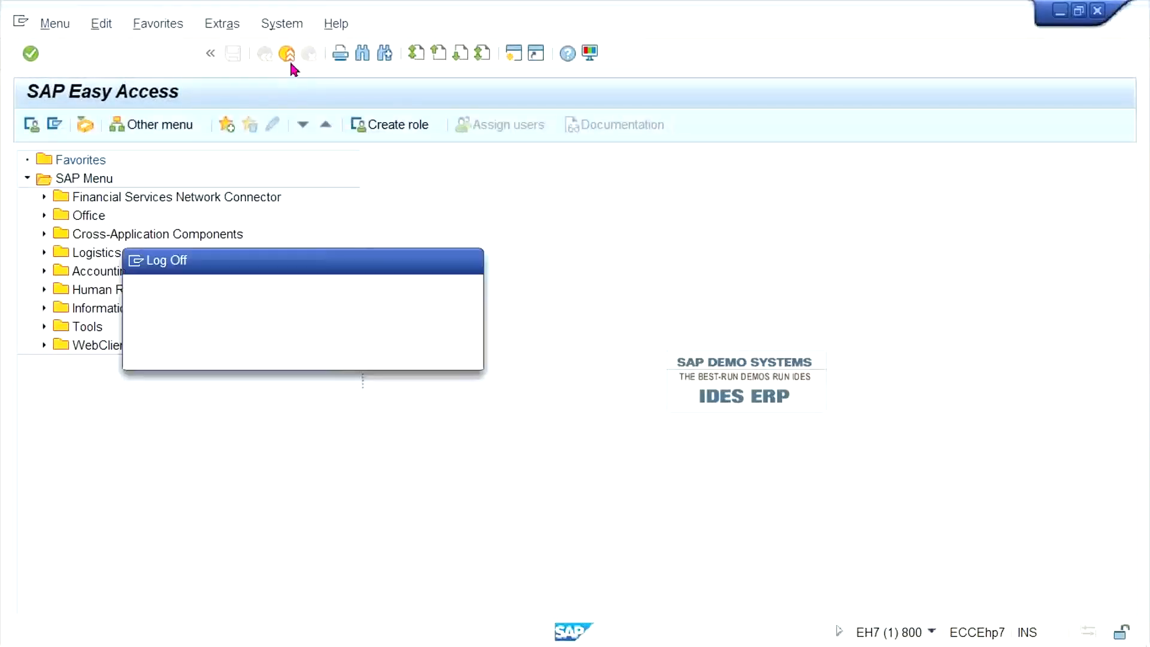
click(307, 357)
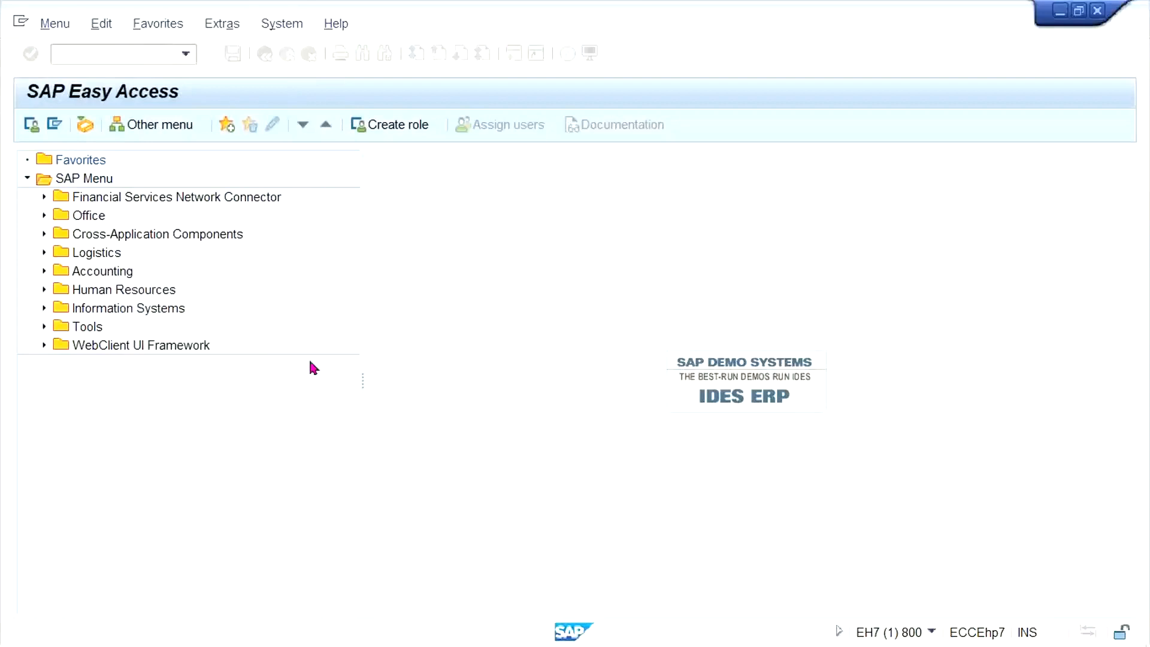
click(109, 51)
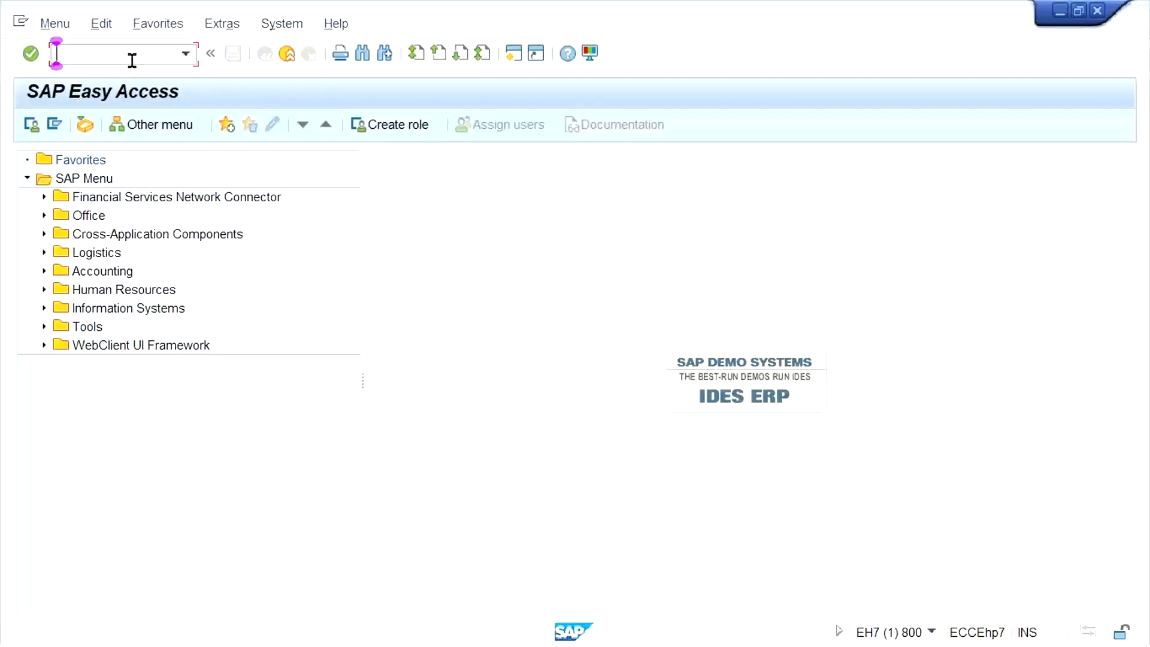
text(FBL)
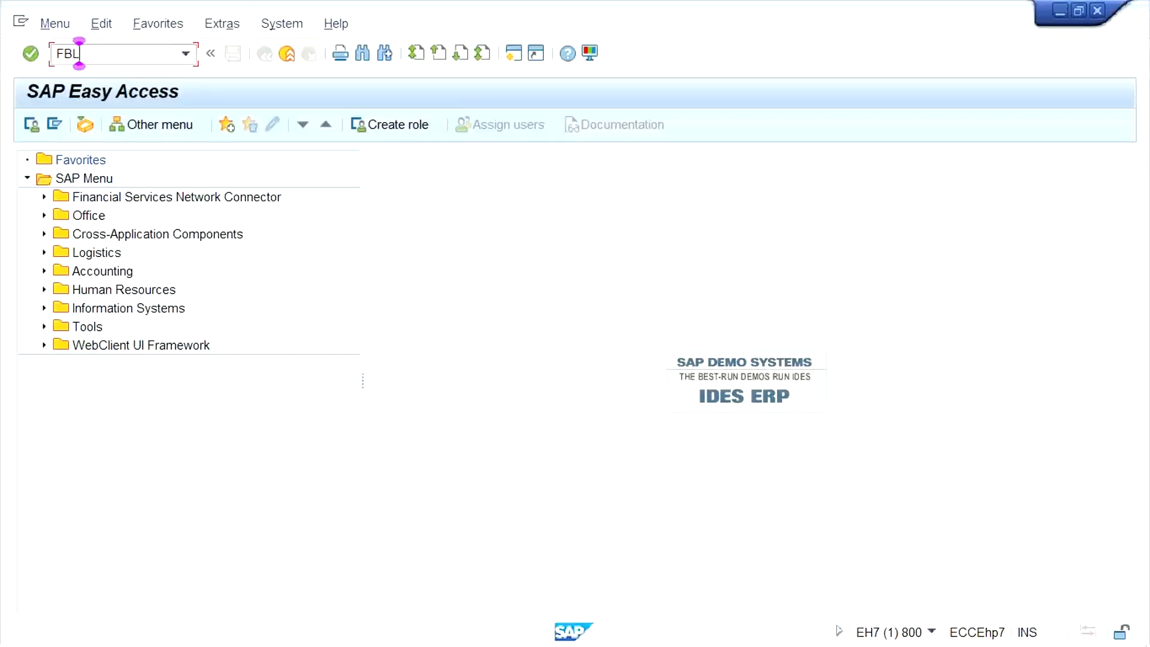
text(1N)
key(Return)
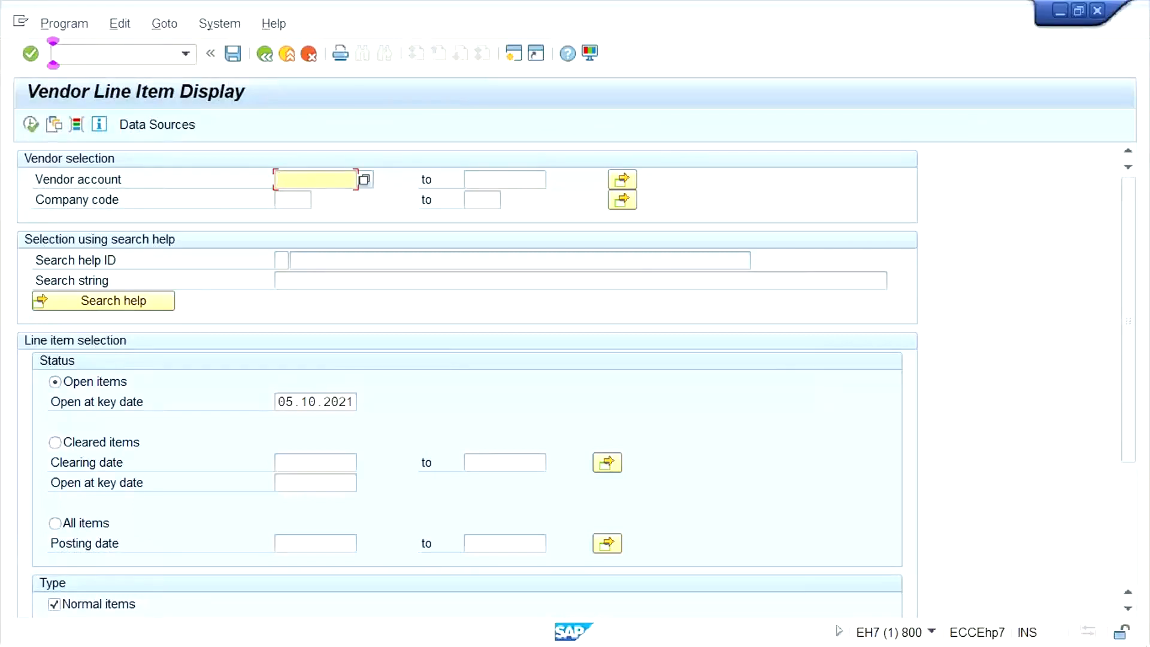
Display the open line items of vendor BETA LTD. in company code TM33.
key(Down)
text(TM)
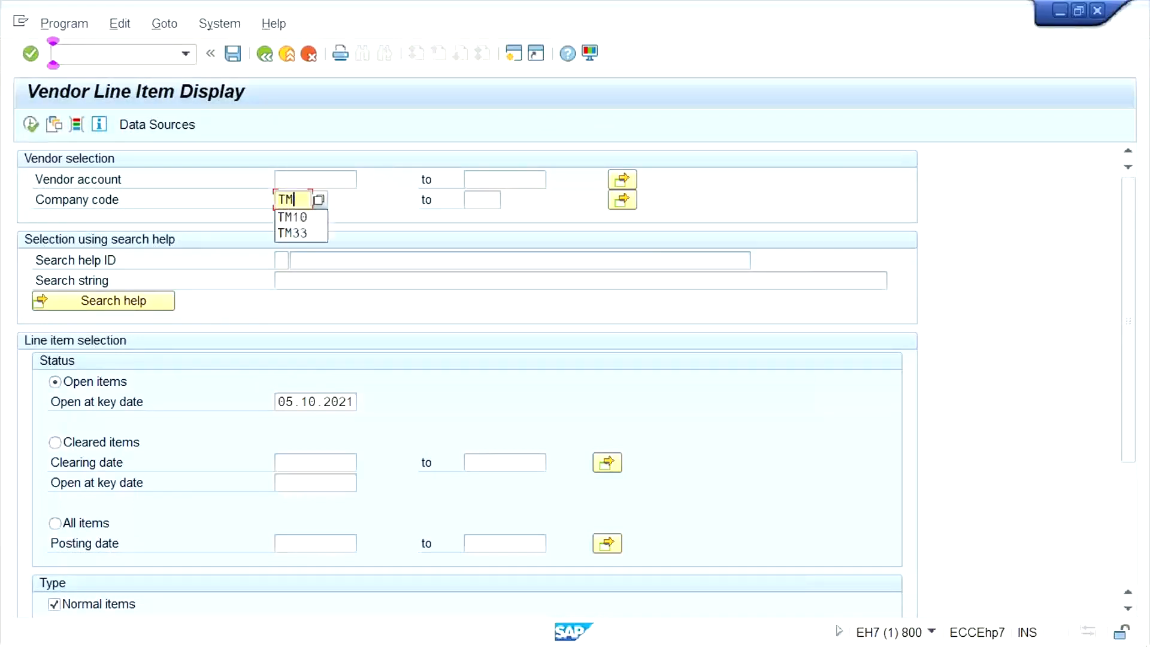
text(33)
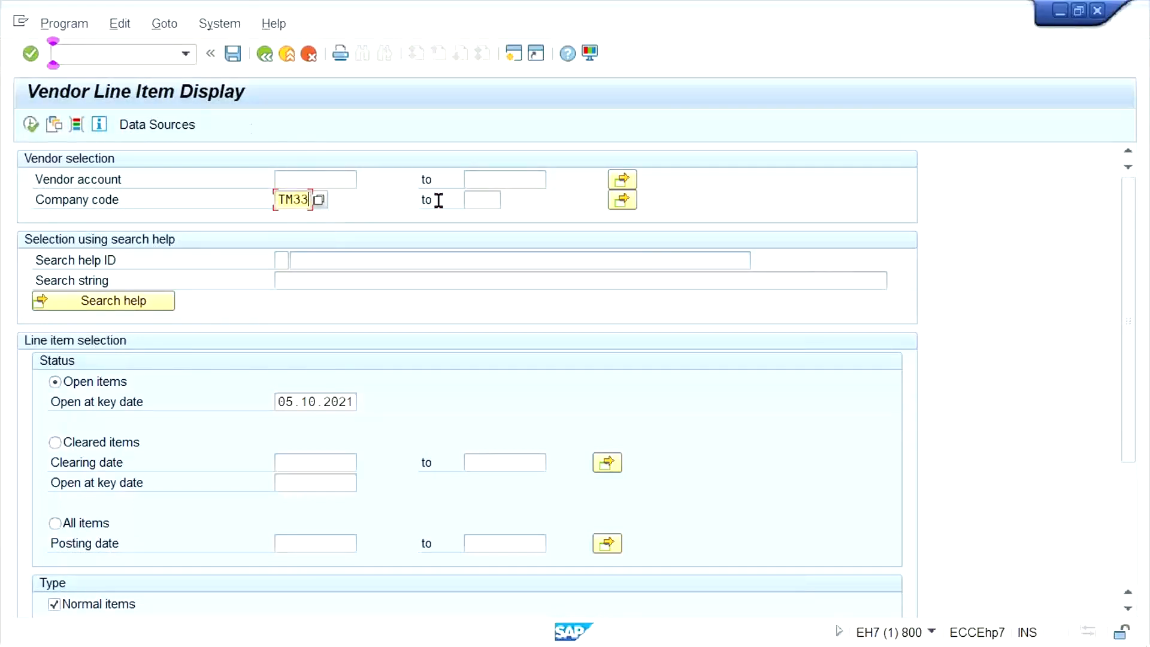
click(321, 177)
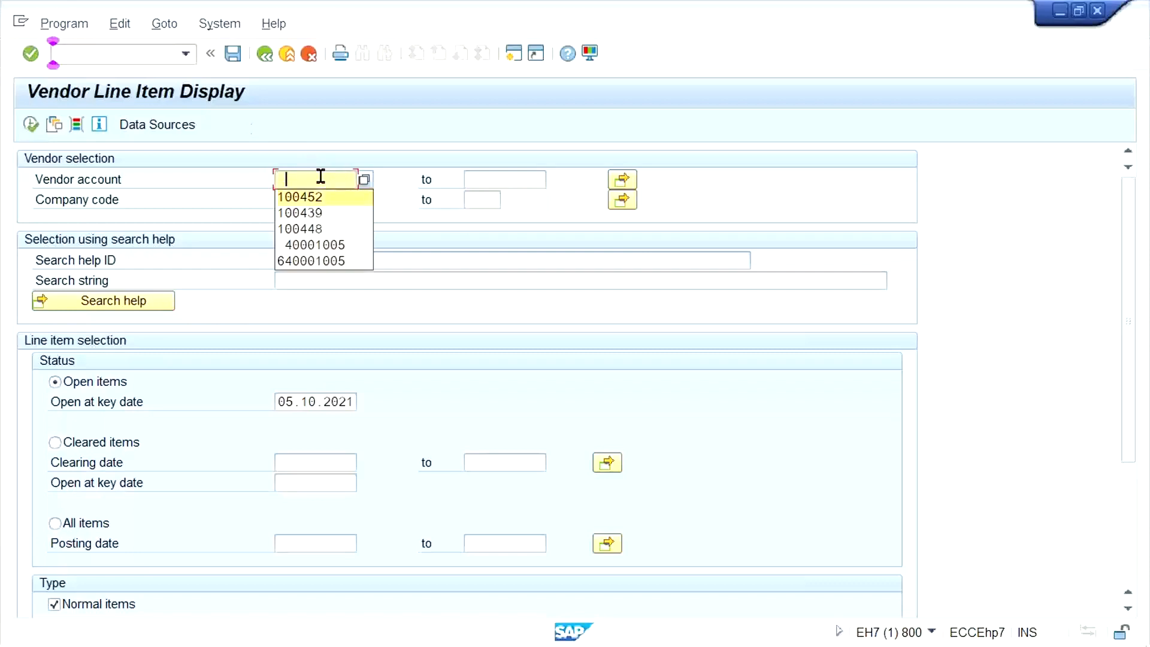
click(318, 196)
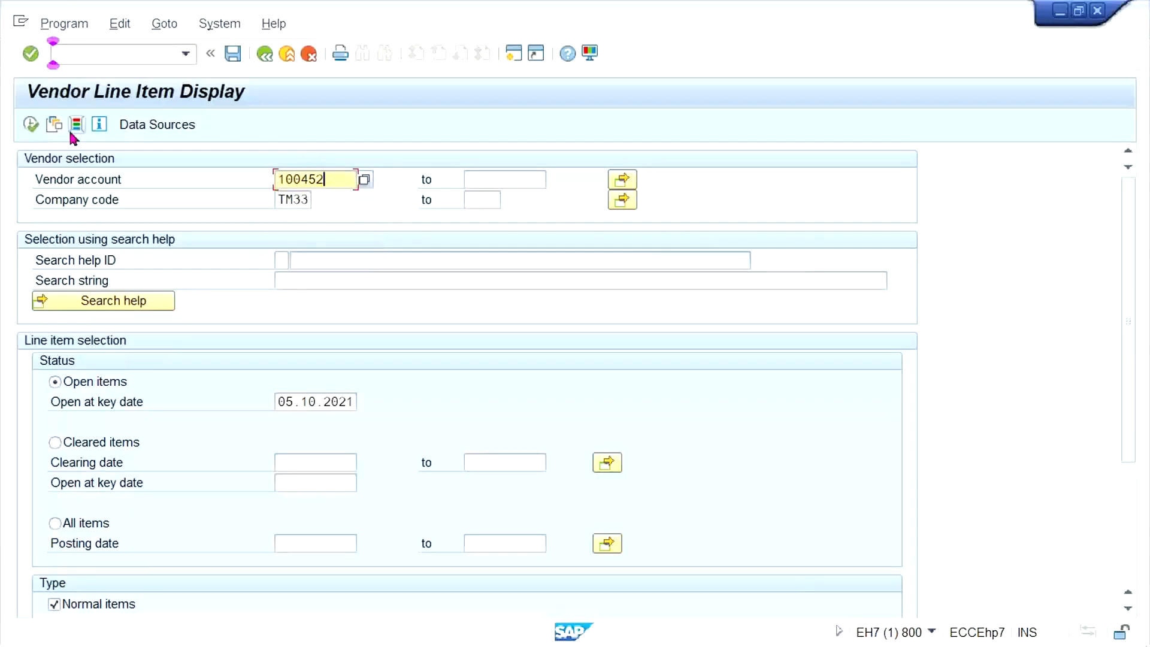
click(31, 125)
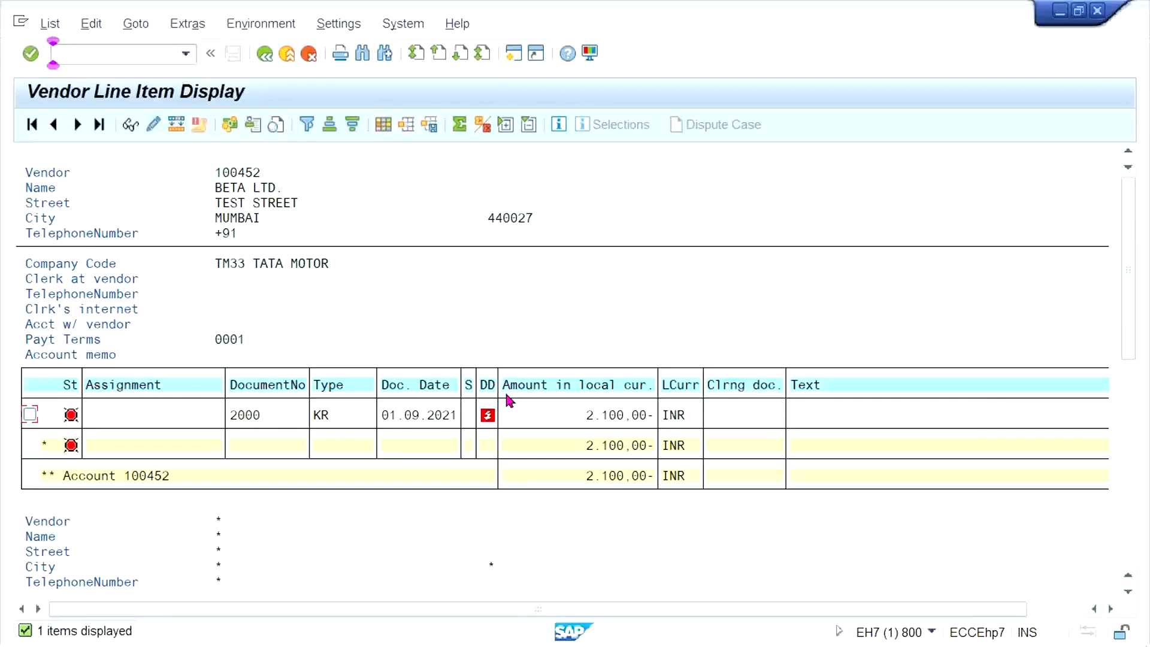
Start a down payment request with transaction F-47 in a second SAP session.
mouse_move(698, 555)
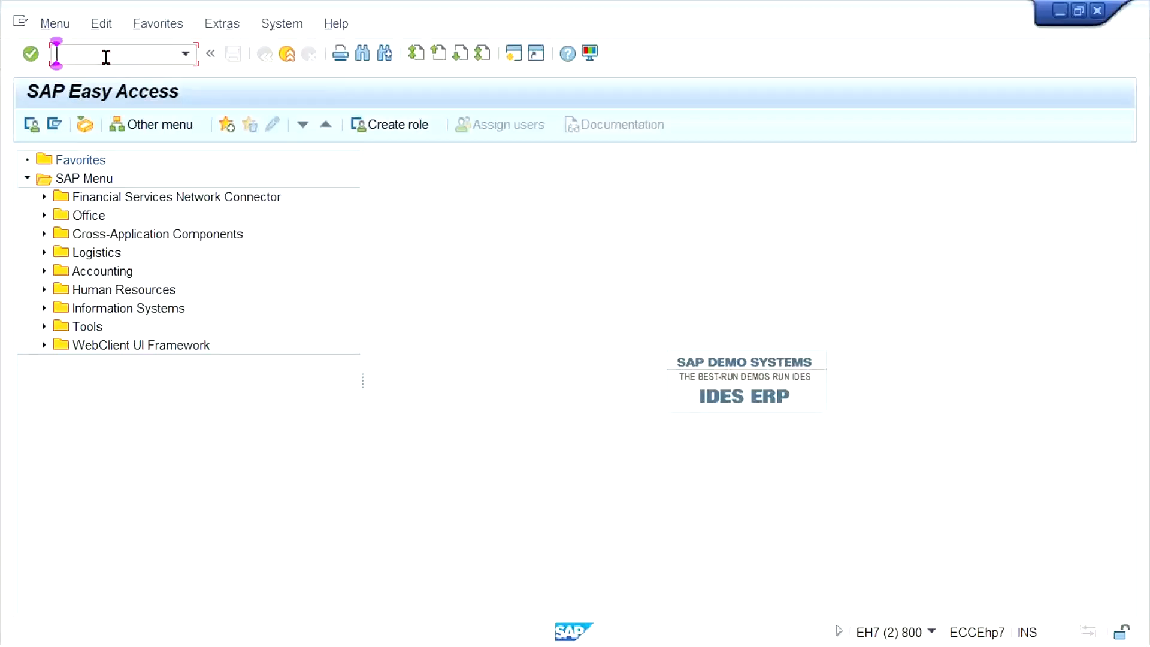
text(F-47)
key(Return)
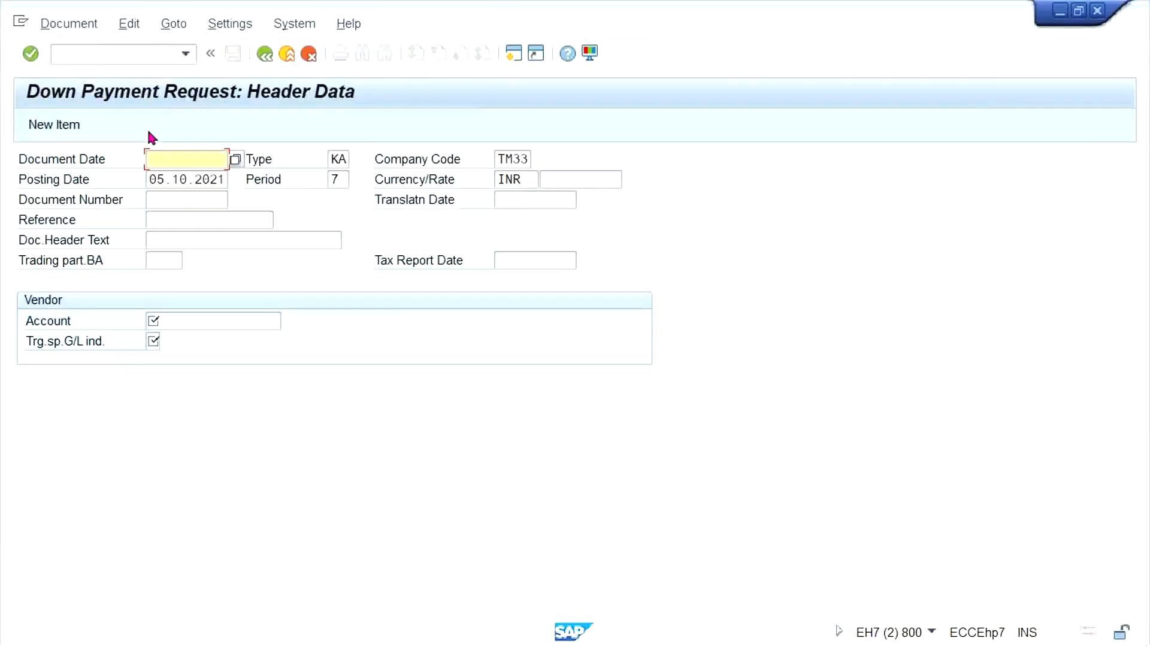
Copy the posting date 05.10.2021 into the document date of the down payment request.
click(171, 180)
key(ctrl+a)
key(ctrl+c)
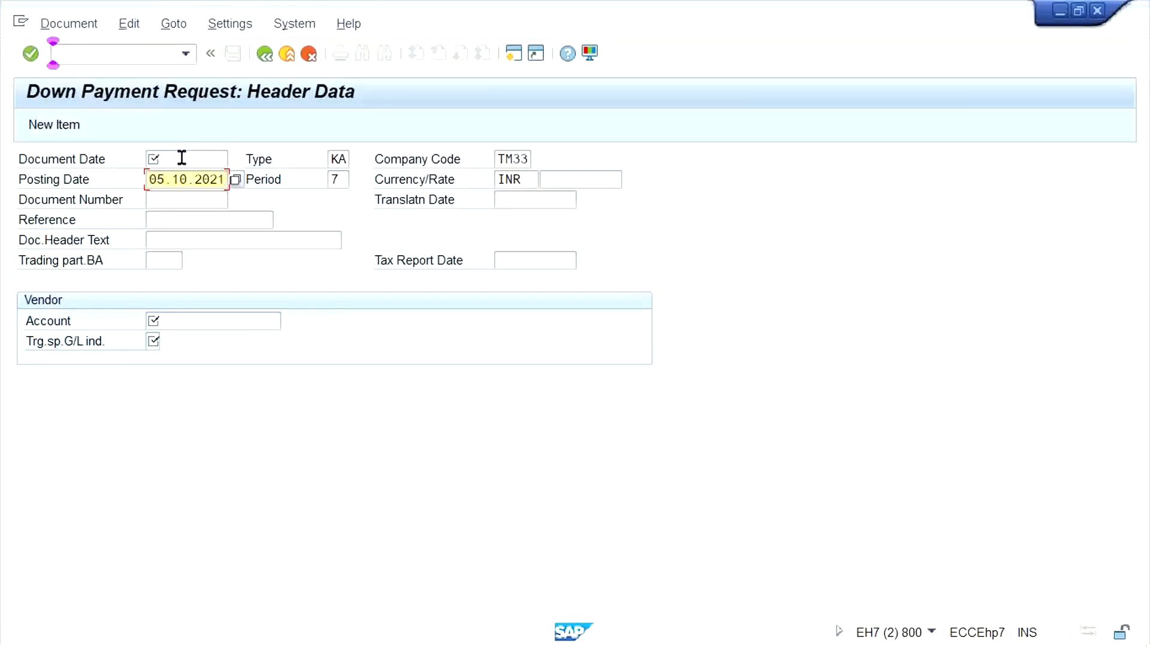
click(181, 158)
key(ctrl+v)
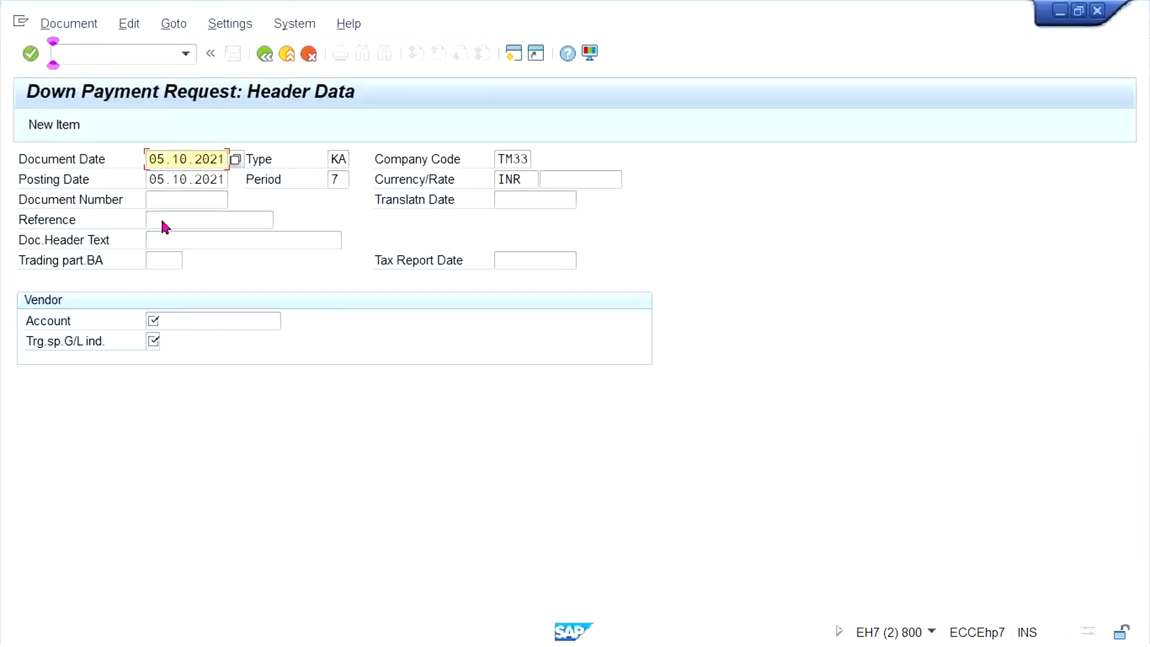
Copy BETA LTD.'s vendor number from the header of the Vendor Line Item Display.
click(174, 320)
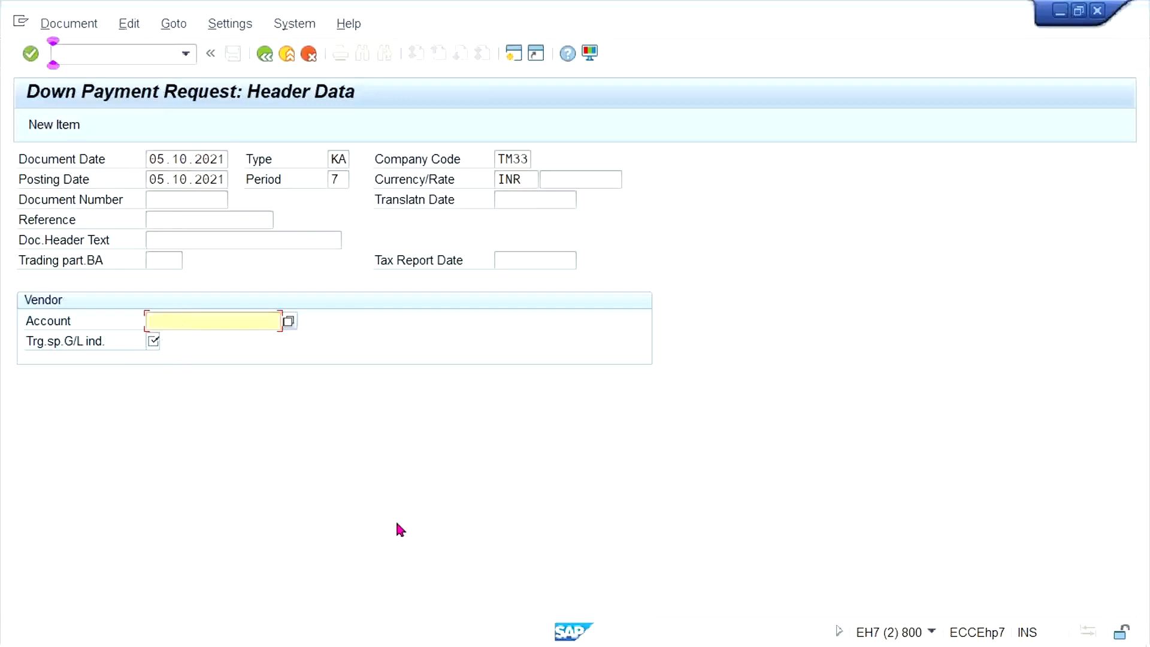
key(alt+Tab)
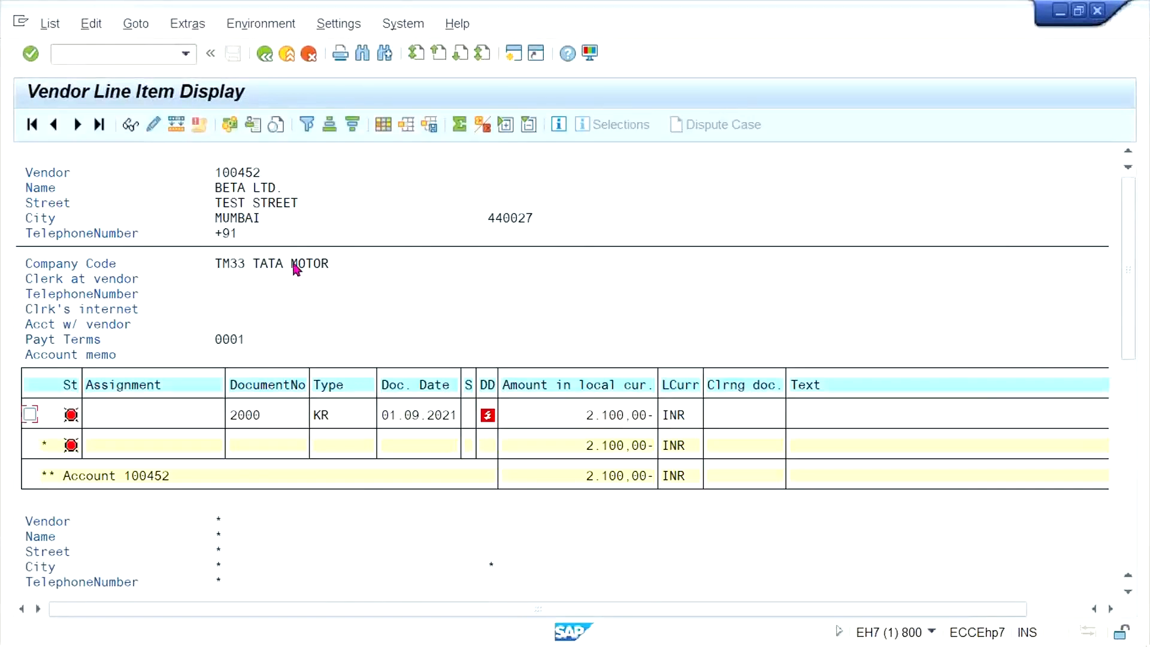
click(218, 177)
drag(216, 166, 280, 180)
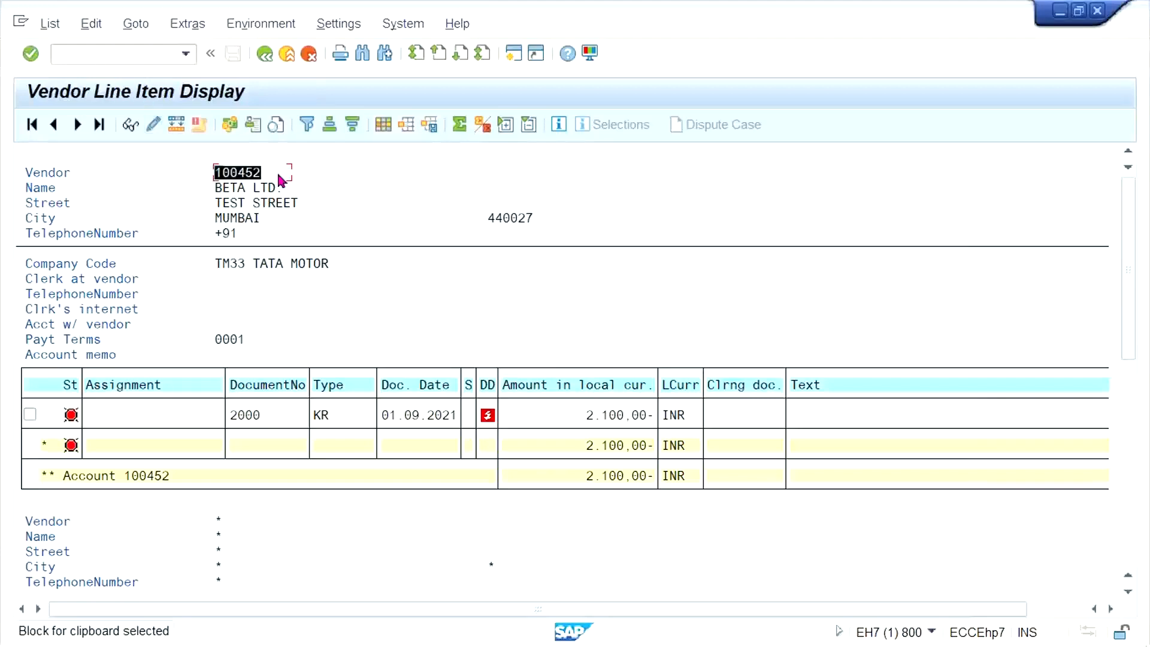
key(ctrl+c)
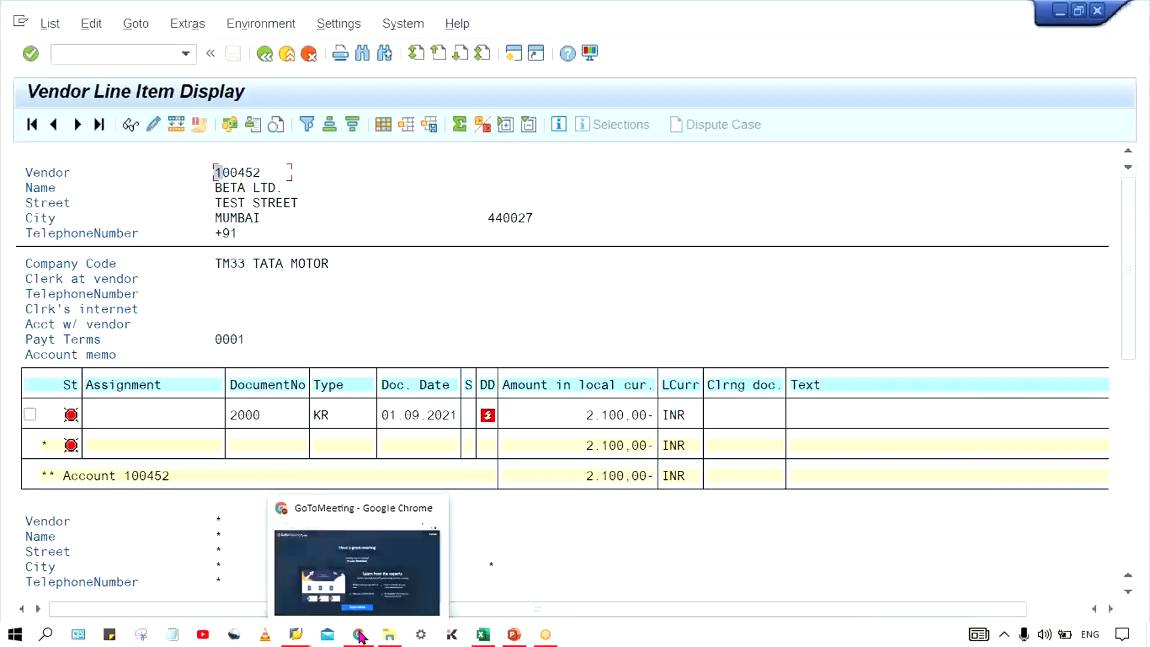
Return to the down payment request and enter the copied vendor number as the vendor account, without leading spaces.
mouse_move(311, 630)
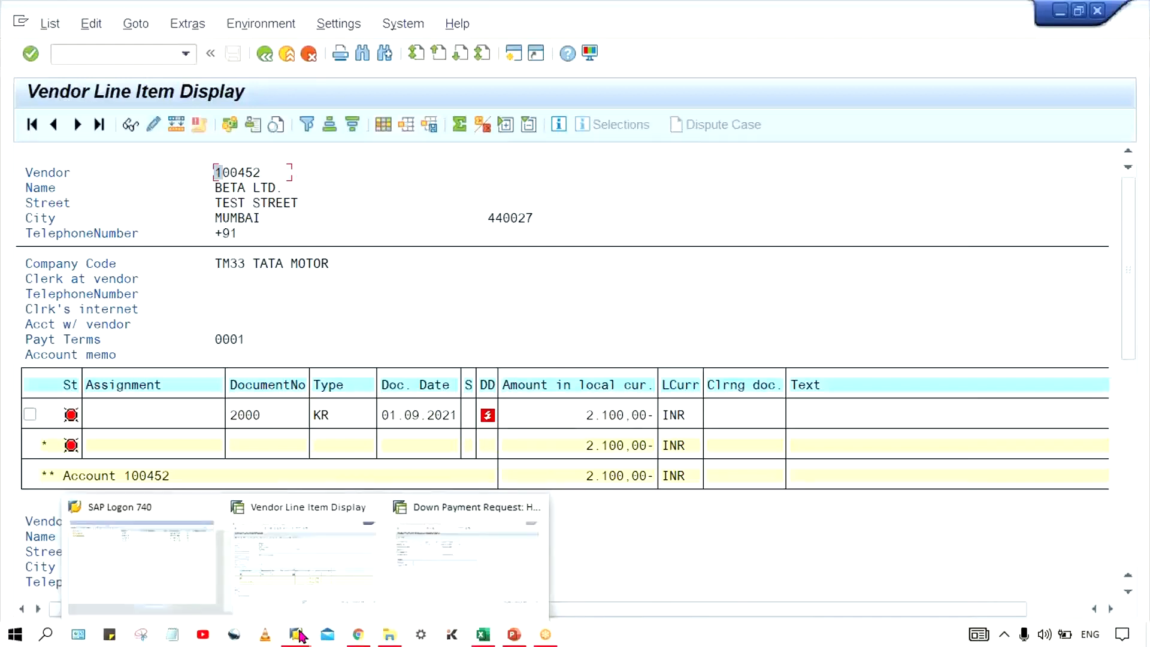
click(444, 577)
click(194, 320)
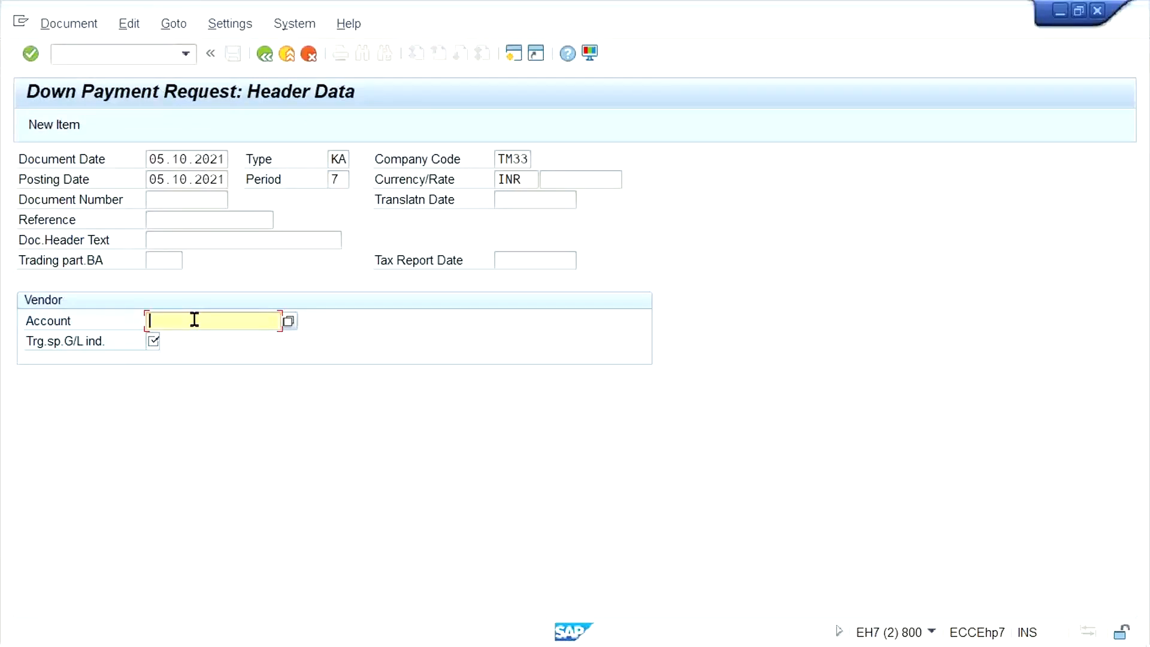
text(100452)
key(Left)
key(Left)
key(Left)
key(Left)
key(Left)
key(Left)
key(BackSpace)
Set the target special G/L indicator to A and submit the down payment request's header data.
click(152, 341)
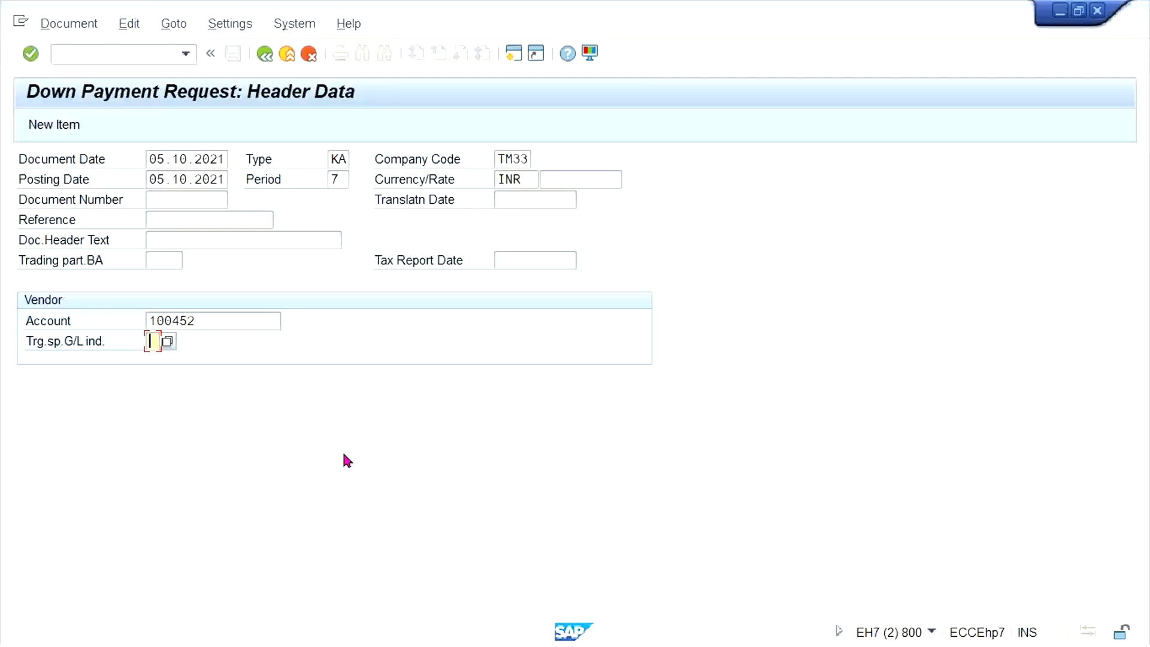
click(241, 319)
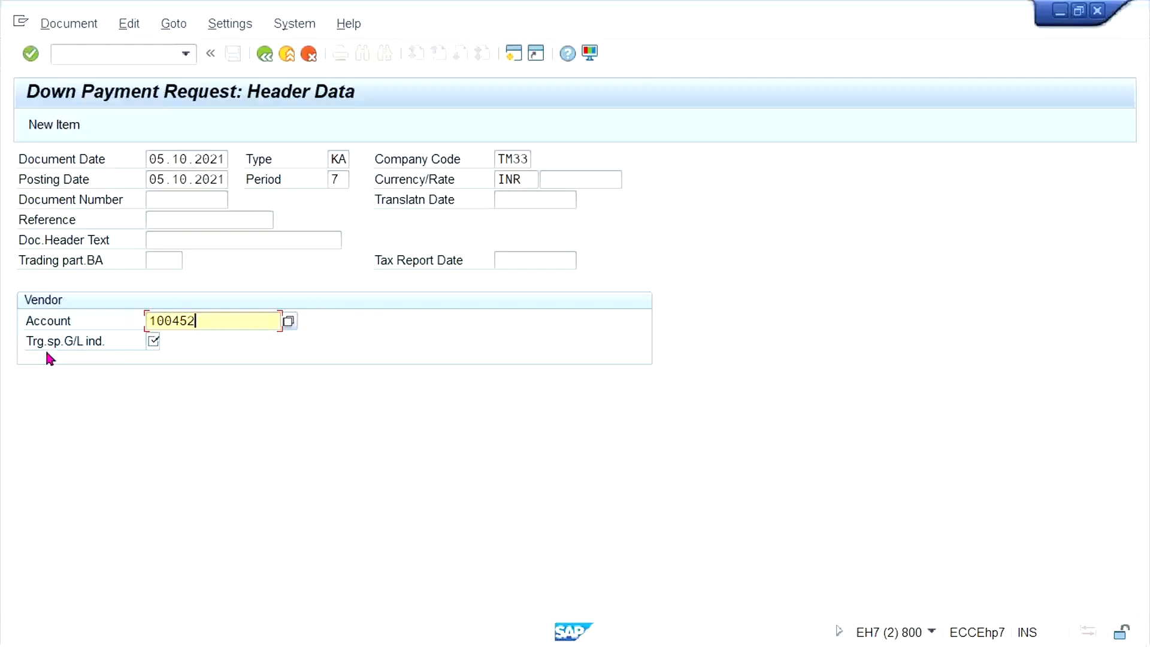
click(154, 341)
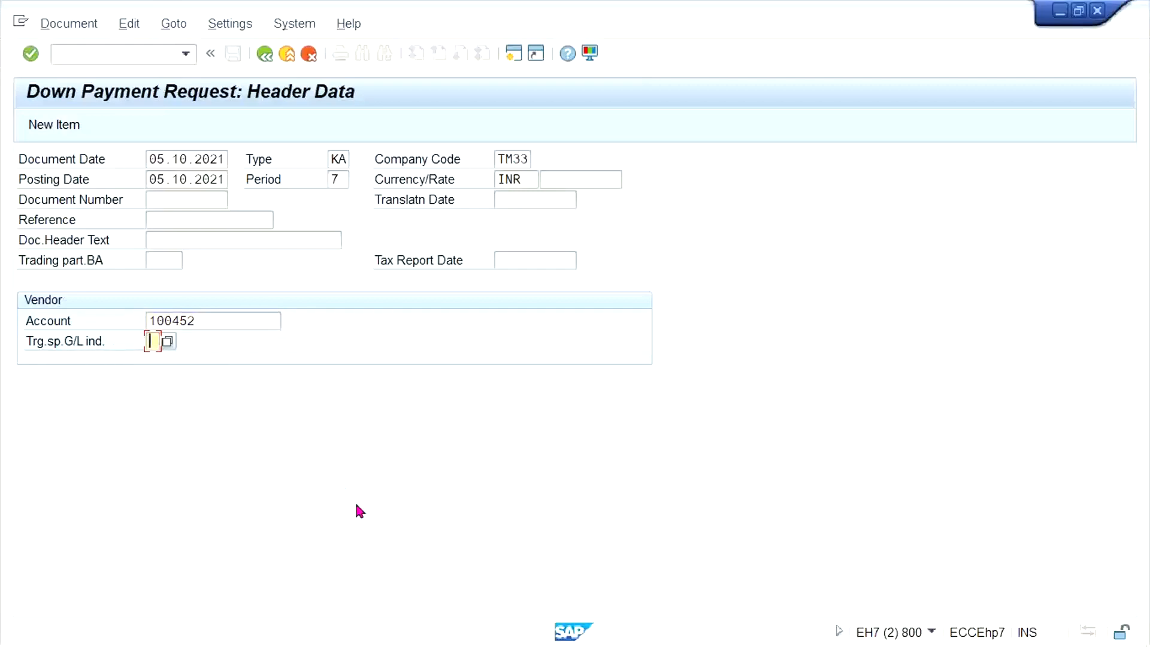
text(A)
key(Return)
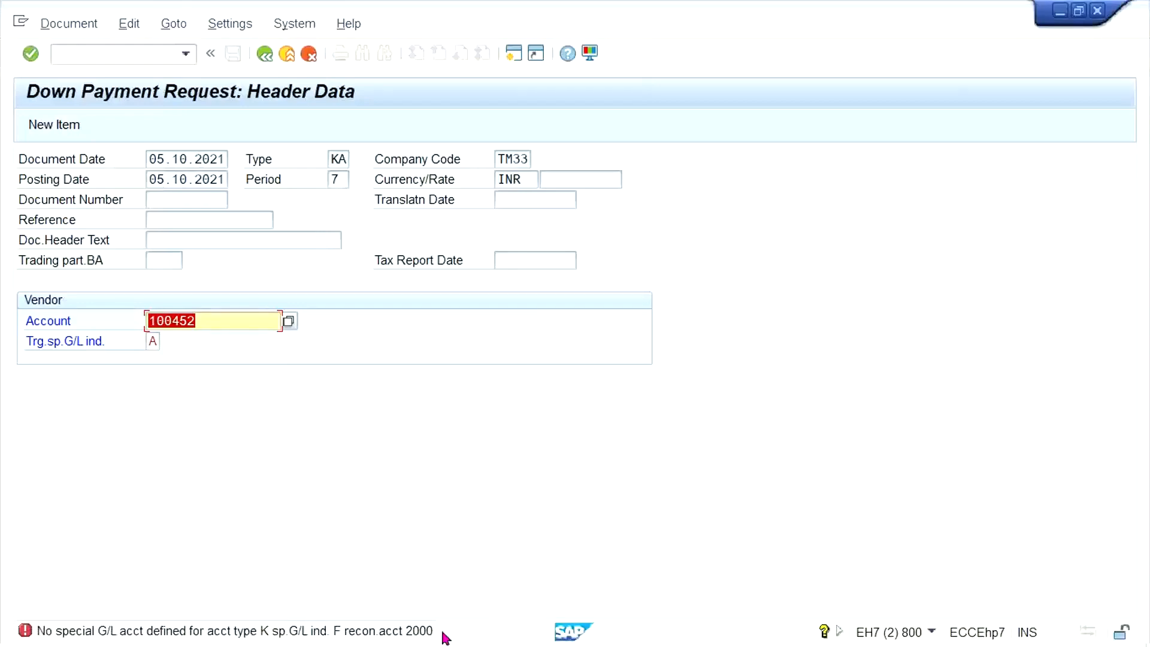
Switch to the Excel worksheet and enter DP in cell C11 with its indicator A in D11.
click(482, 634)
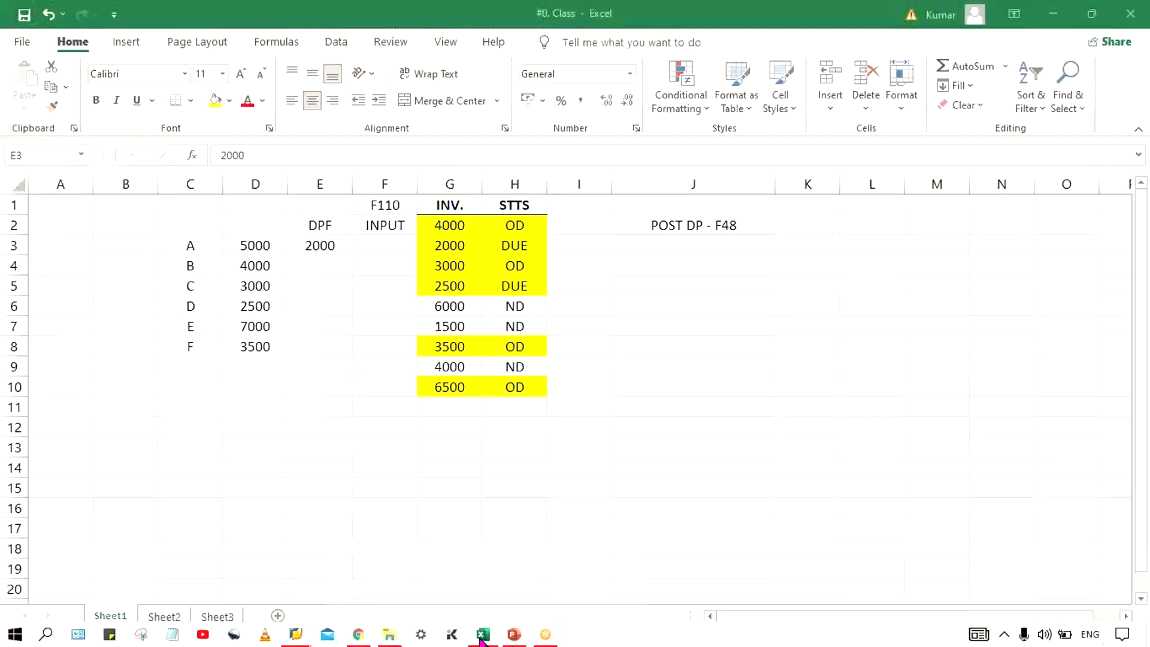
click(365, 409)
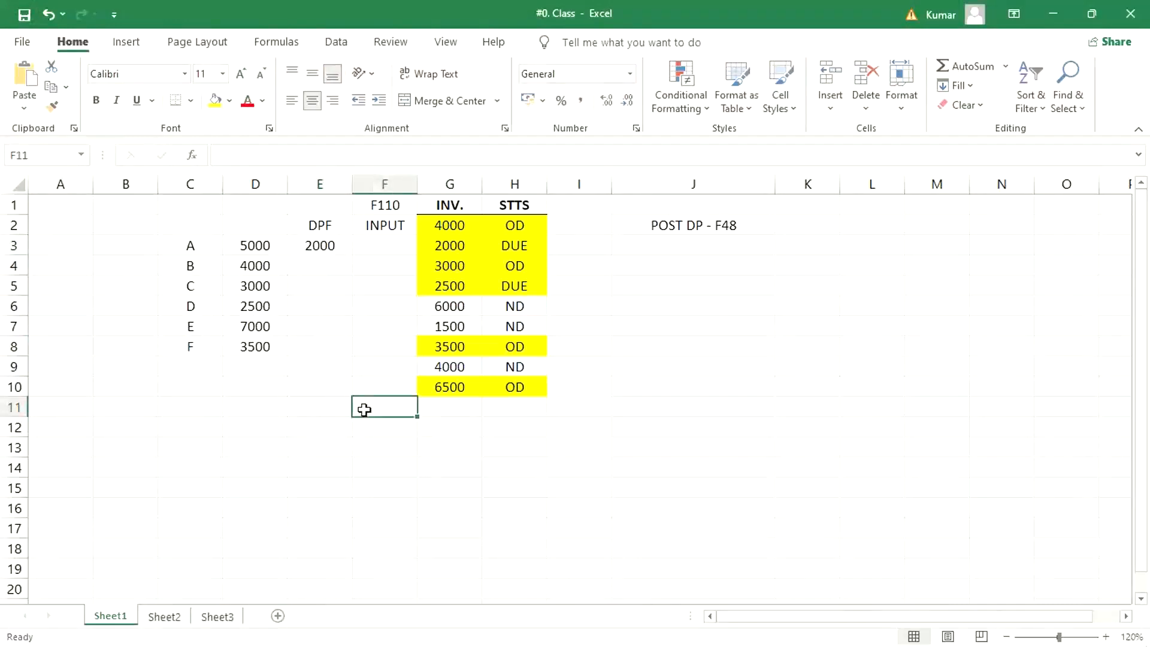
click(334, 347)
click(330, 300)
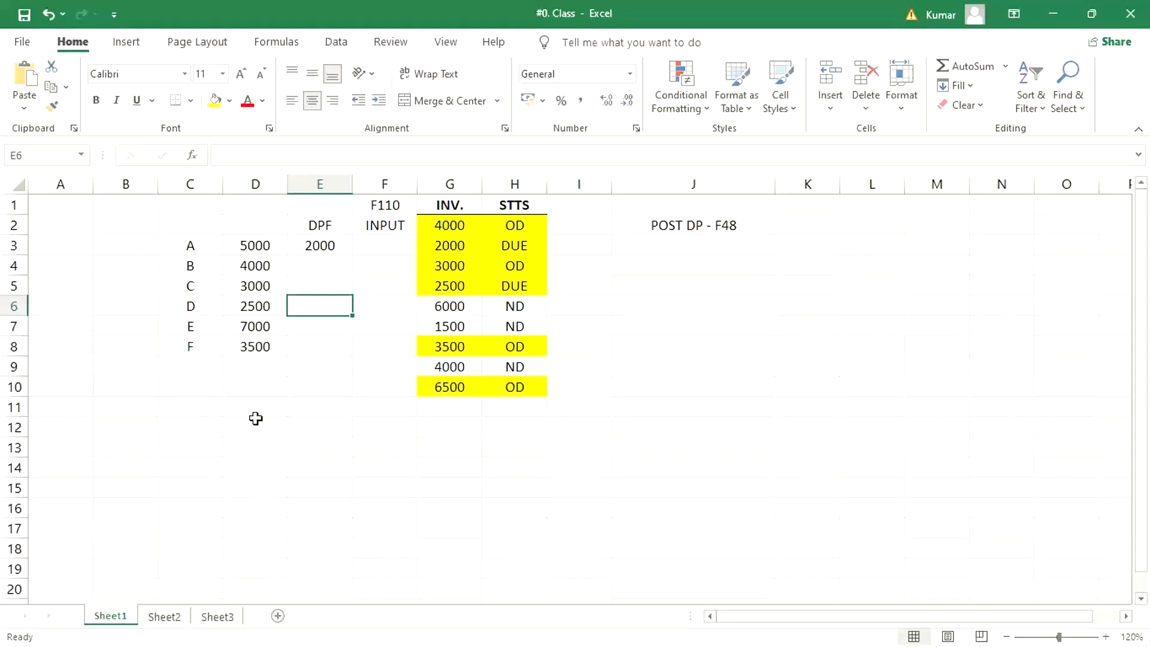
click(177, 407)
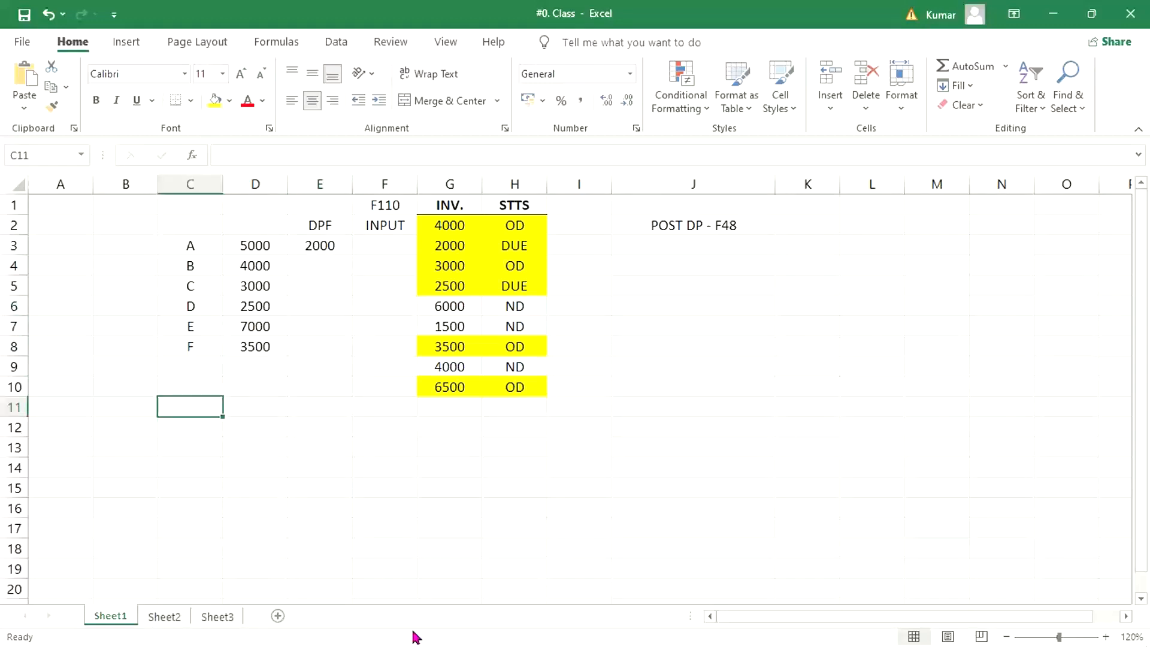
text(DP)
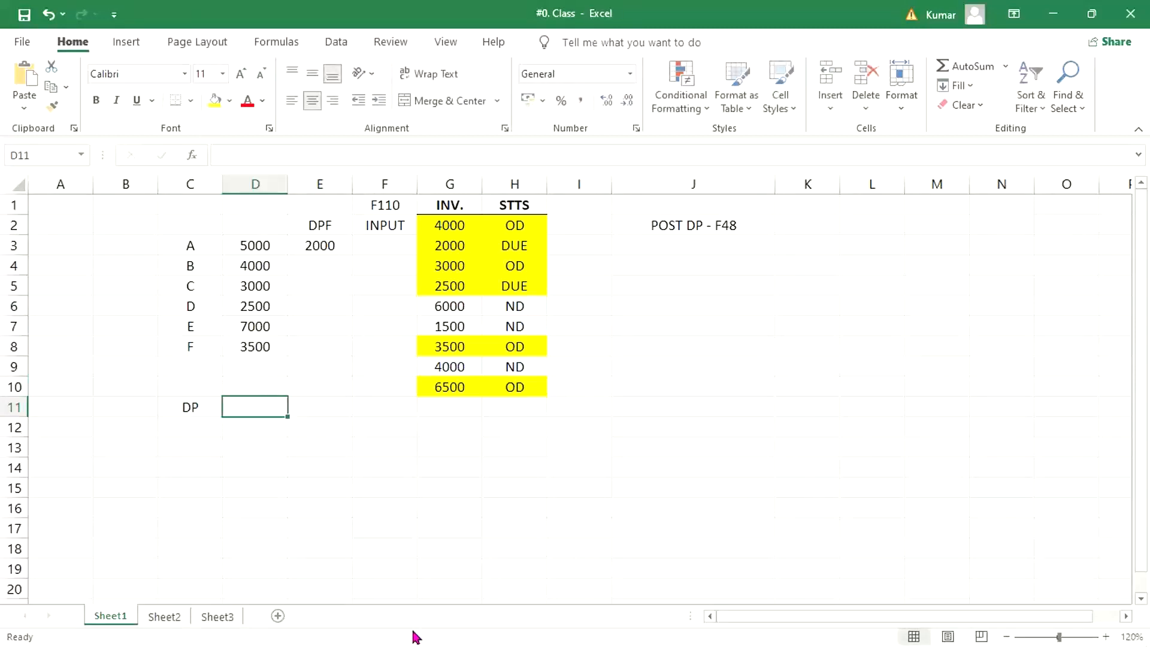
text(A)
key(Return)
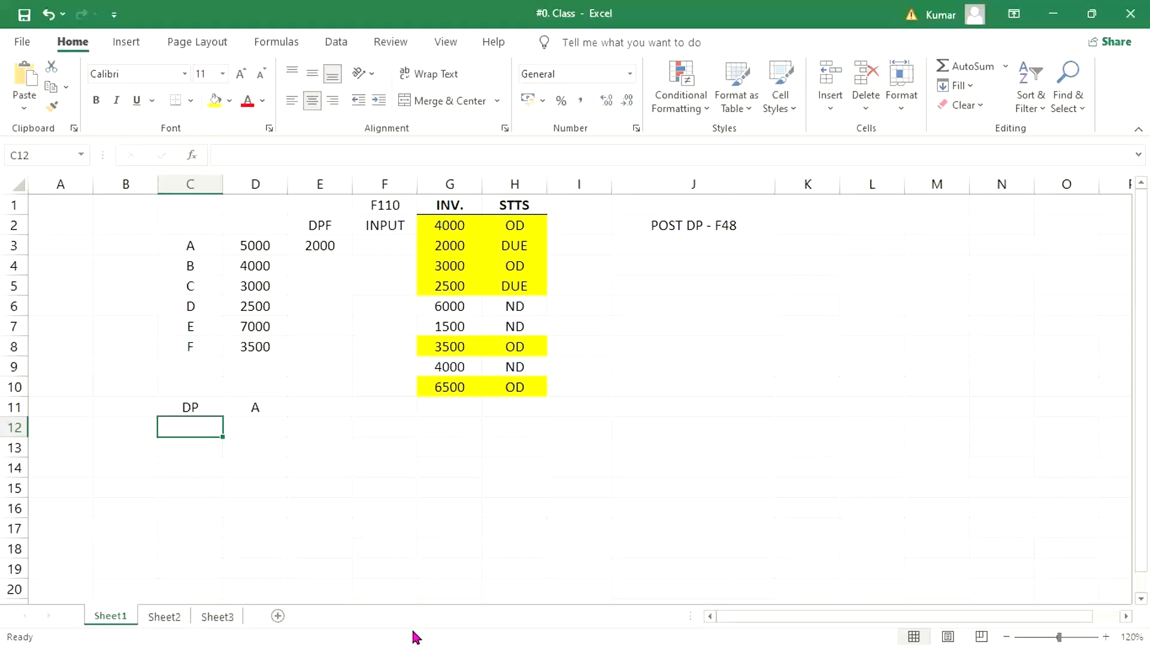
Enter DPR in cell C12 with its indicator F in D12.
text(DPR)
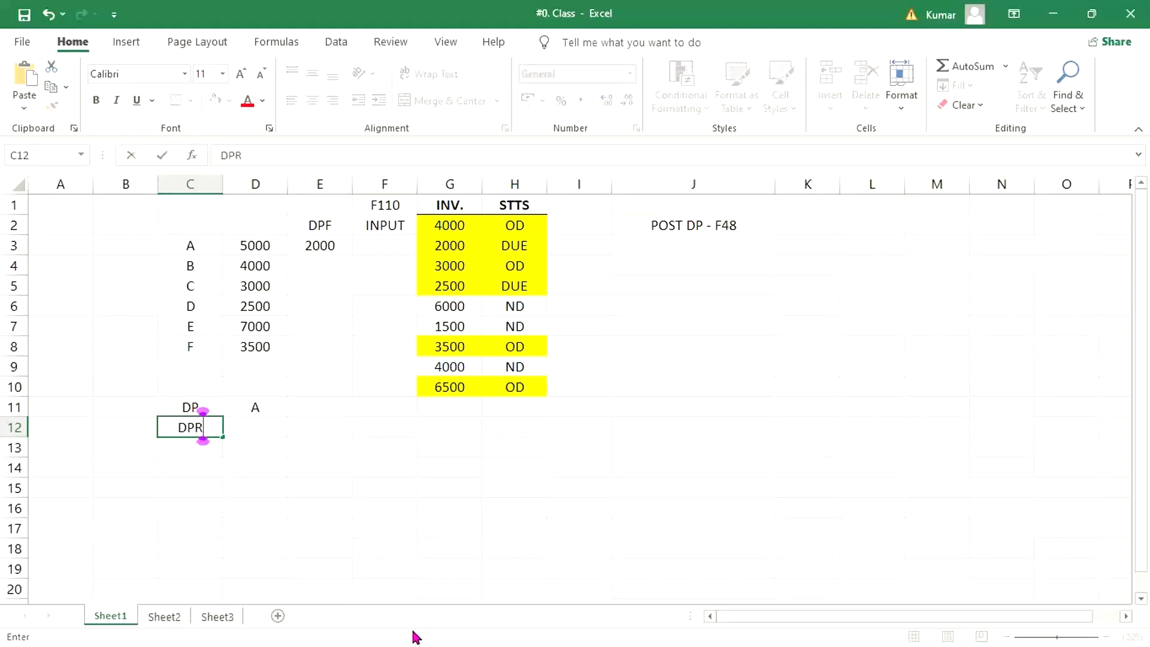
key(Tab)
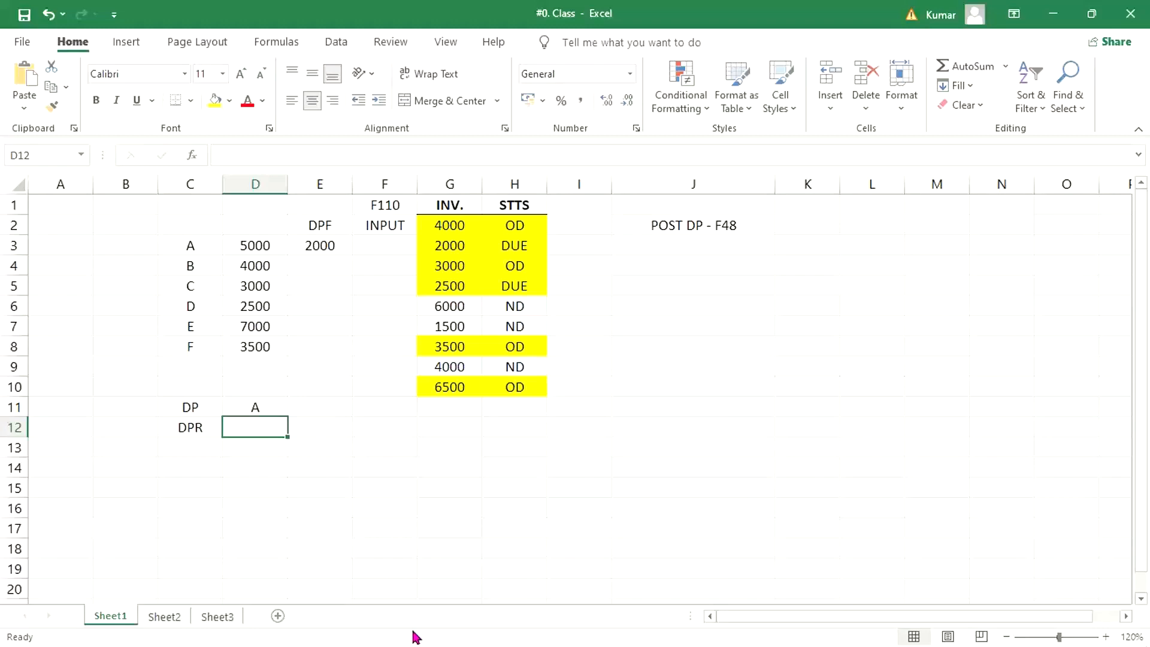
text(F)
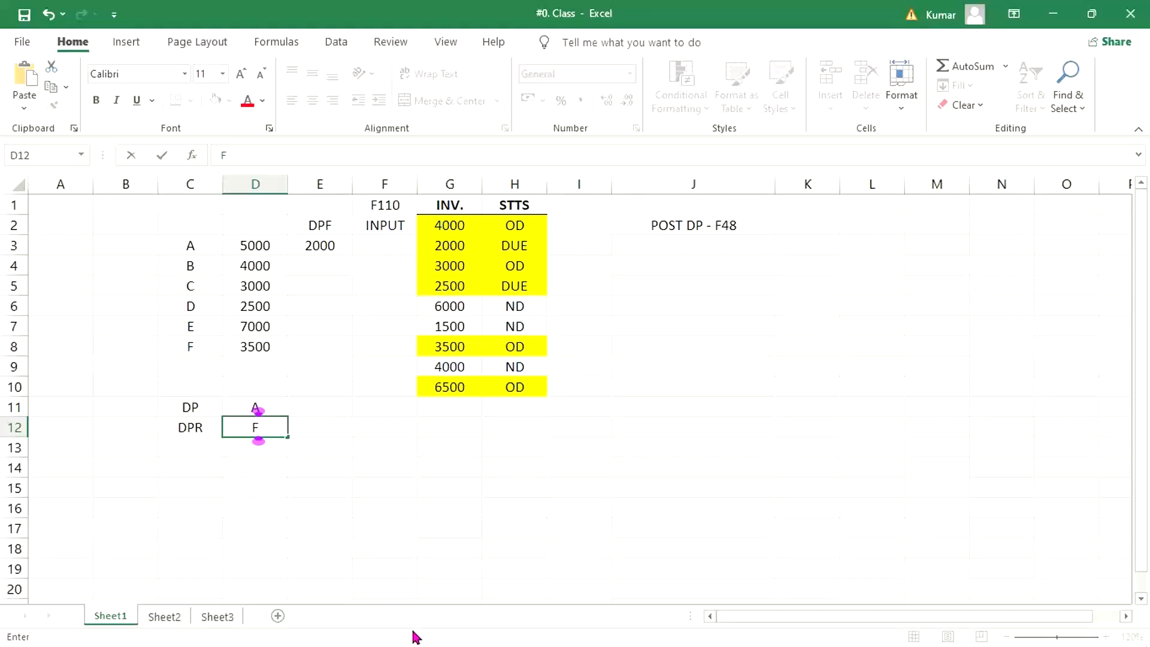
Return to the SAP down payment request and start transaction OBYR in a new session.
click(296, 634)
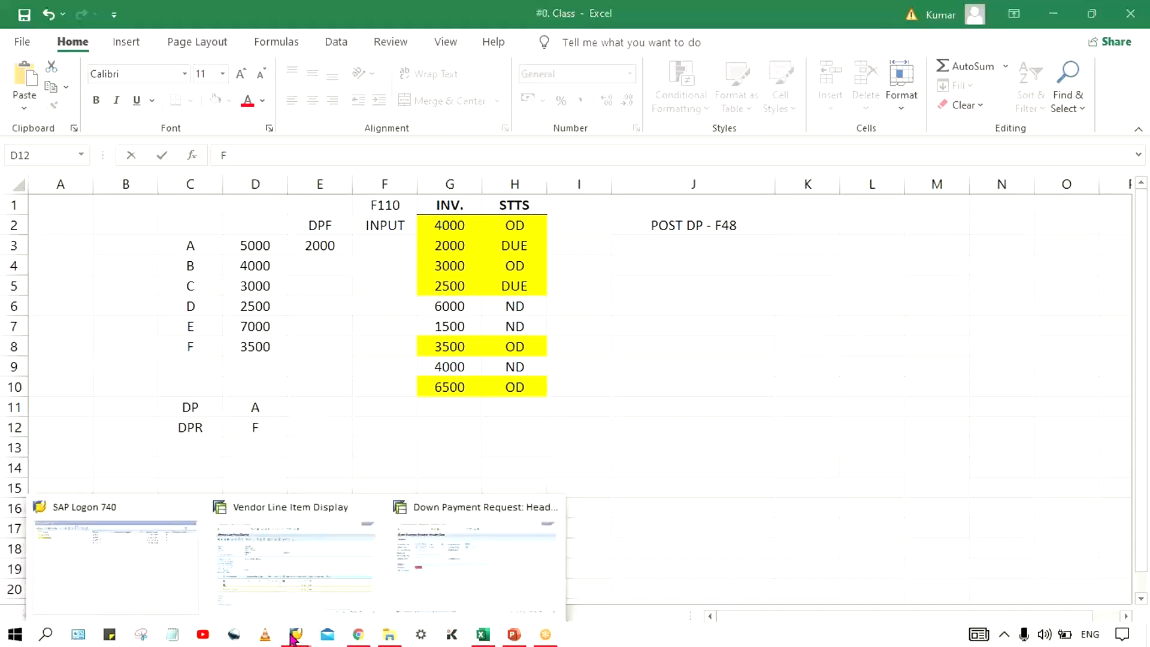
click(422, 604)
click(508, 55)
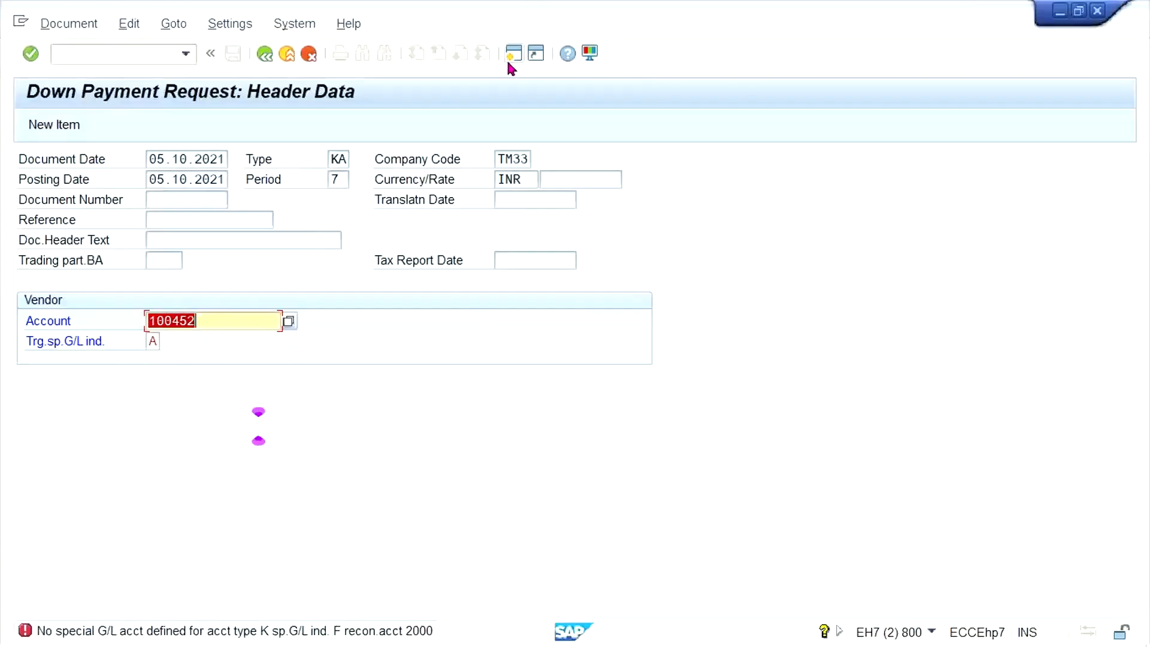
click(509, 58)
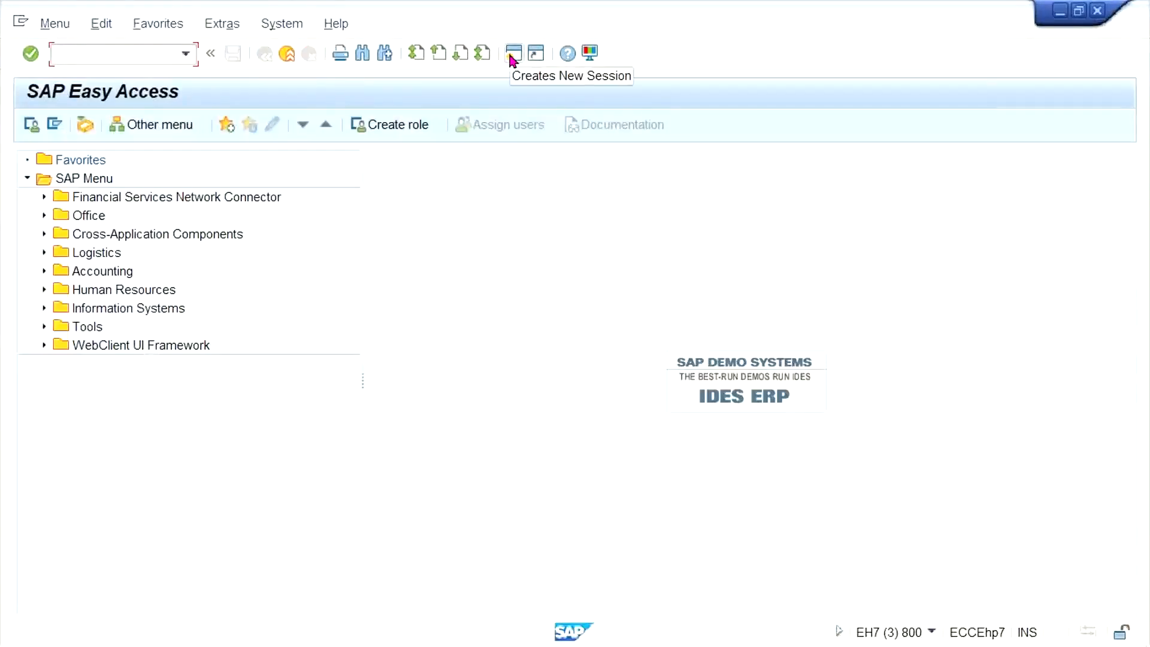
click(57, 54)
text(OBYR)
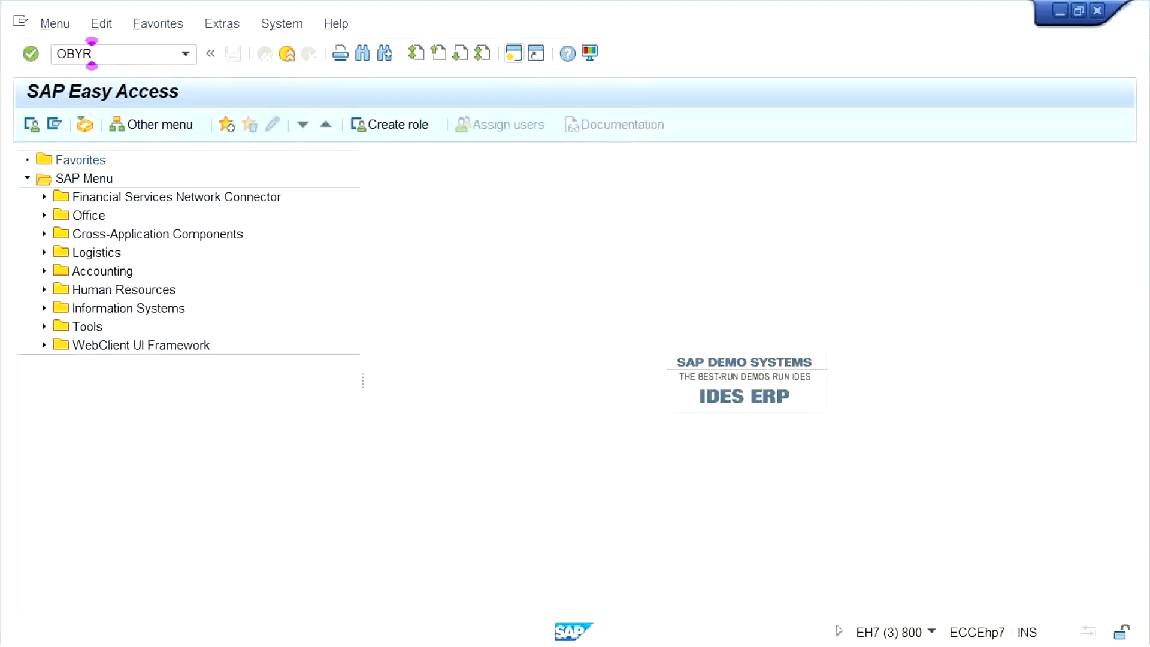
key(Return)
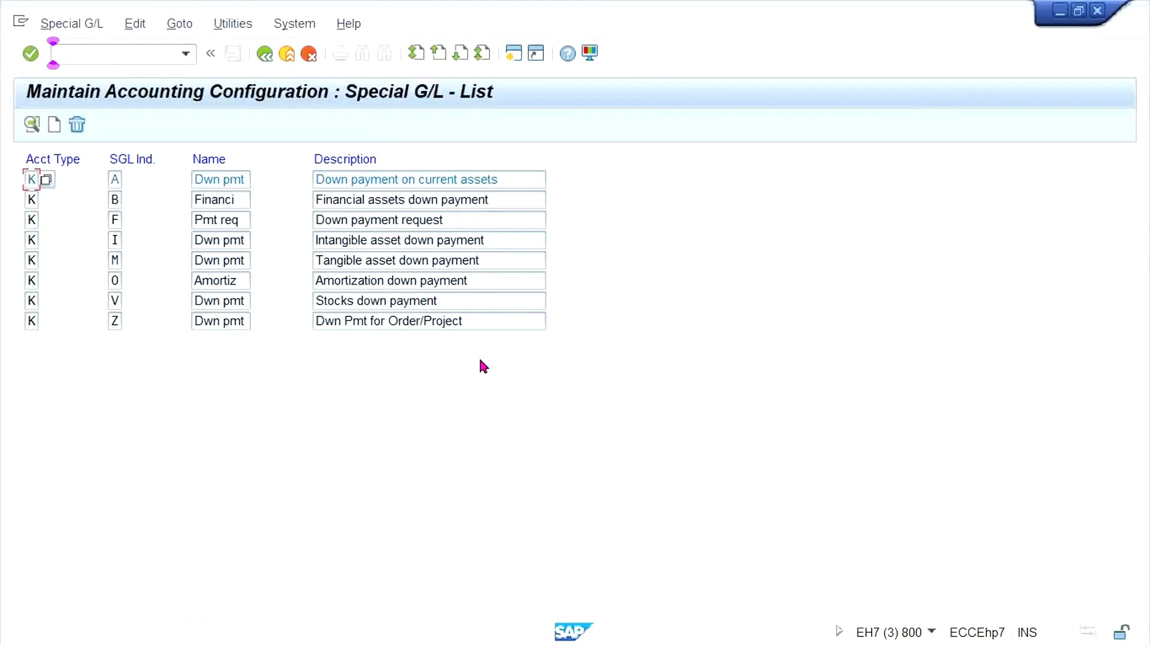
Open the account assignment of the down payment request entry with indicator F for chart of accounts TM33.
click(231, 221)
drag(456, 219, 289, 213)
double_click(238, 219)
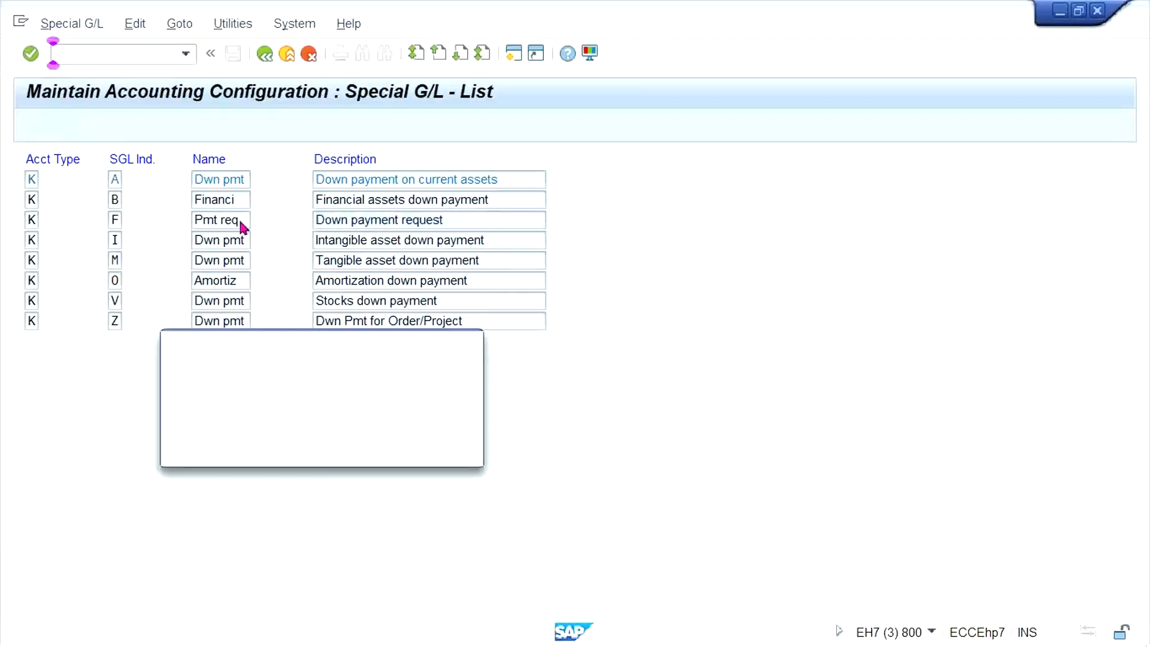
text(TM33)
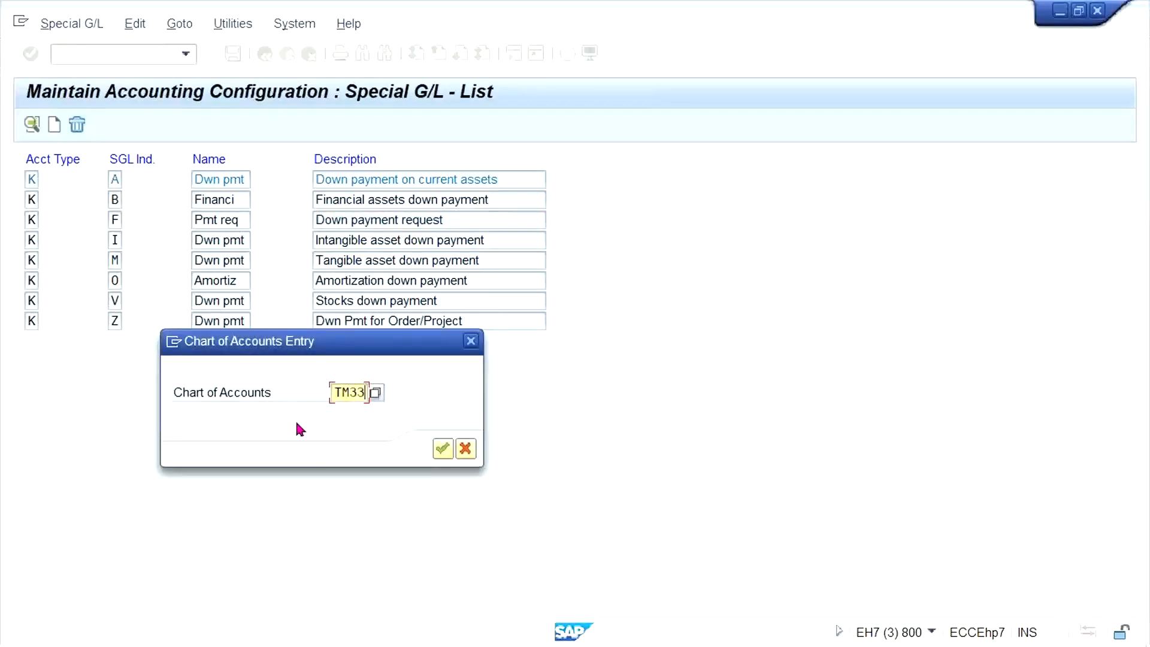
key(Return)
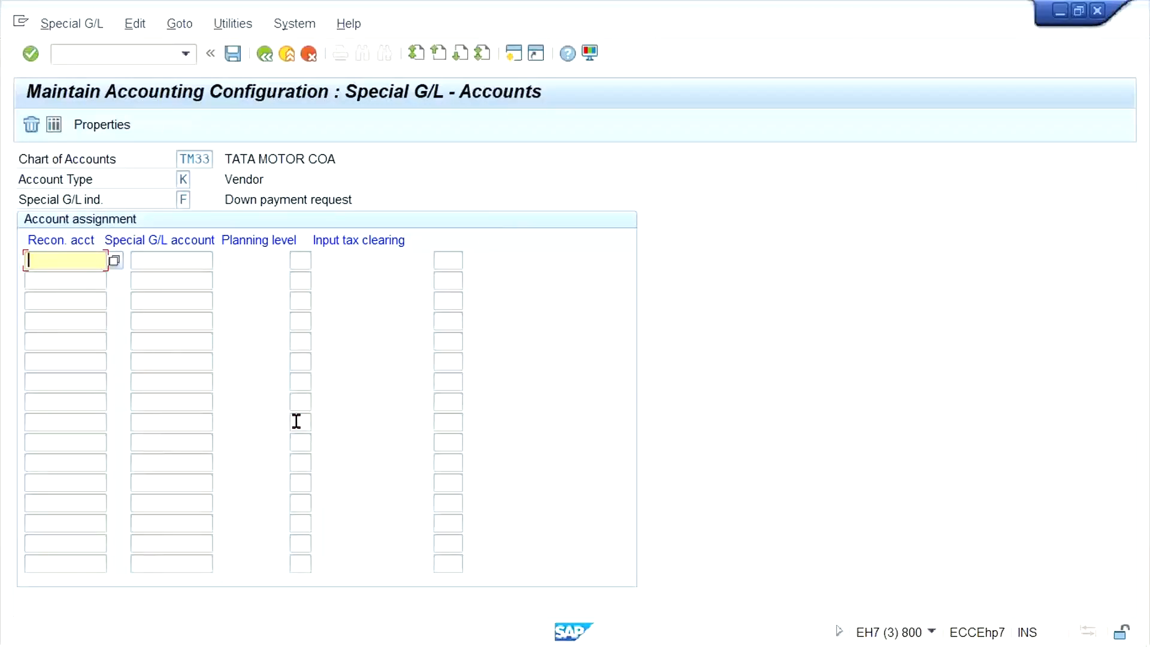
Enter 2000 as the reconciliation account in the first row of the account assignment.
text(2000)
key(Tab)
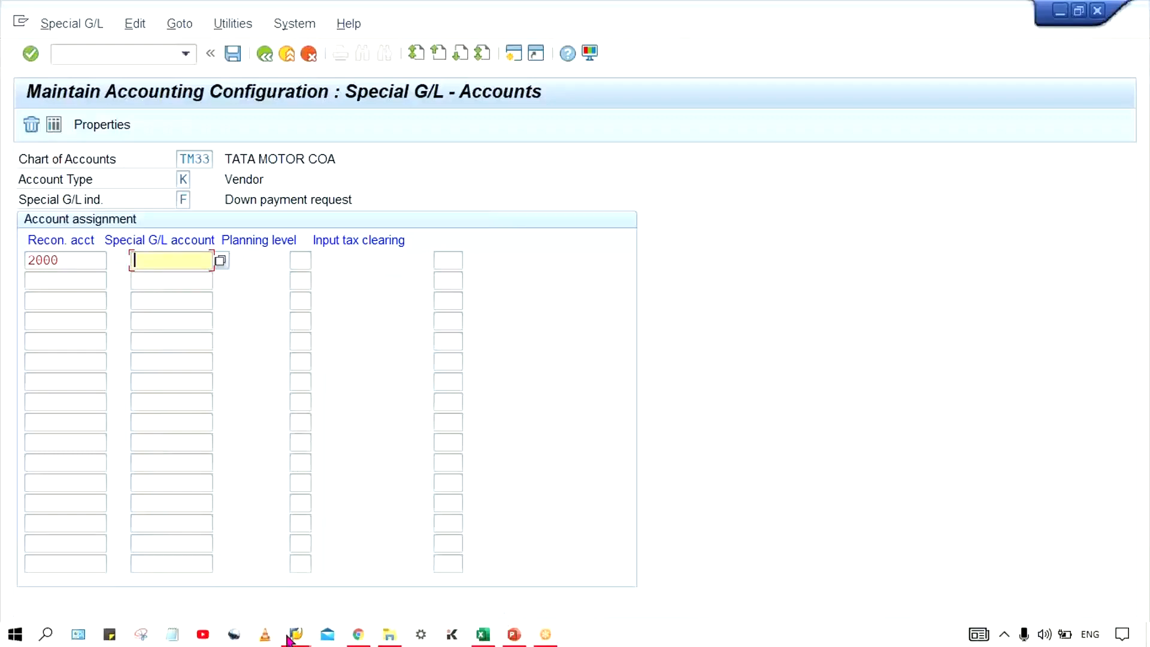
click(288, 640)
mouse_move(411, 569)
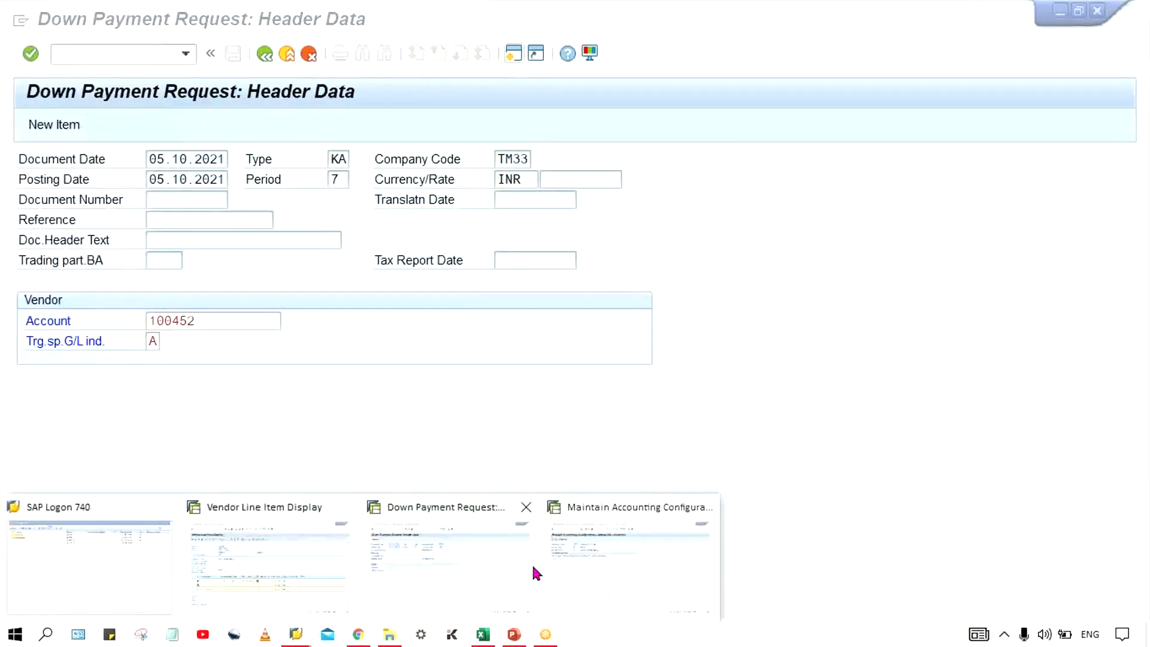
click(562, 572)
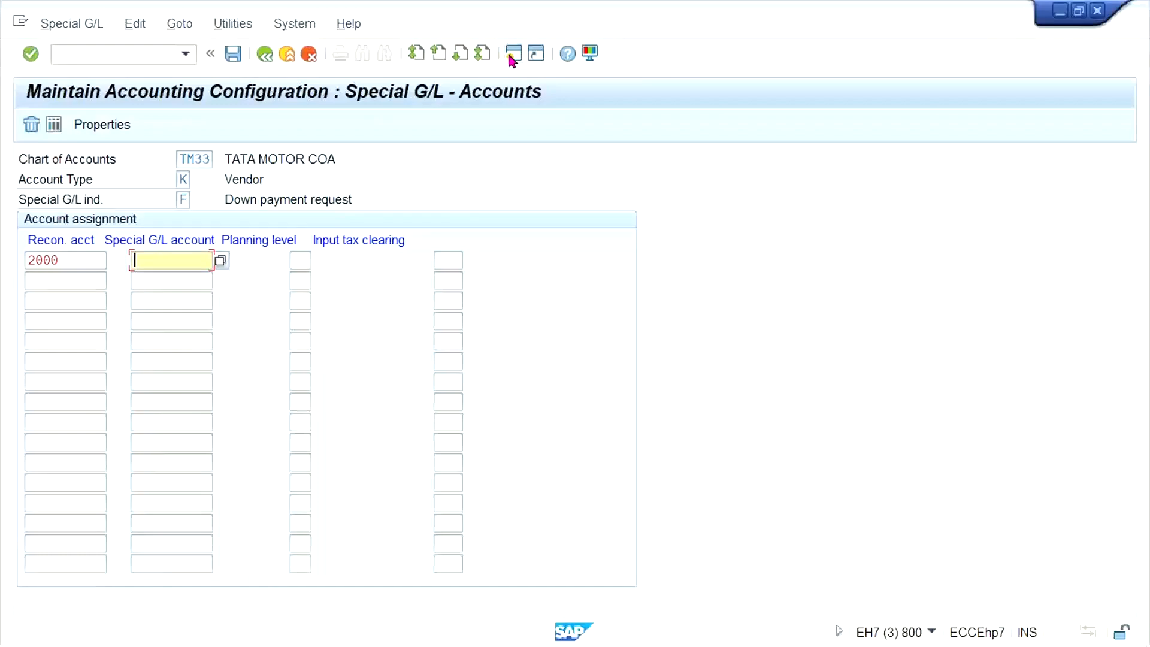
Start transaction FS00 in a new session and look up the vendor down payment account among the asset accounts.
click(512, 56)
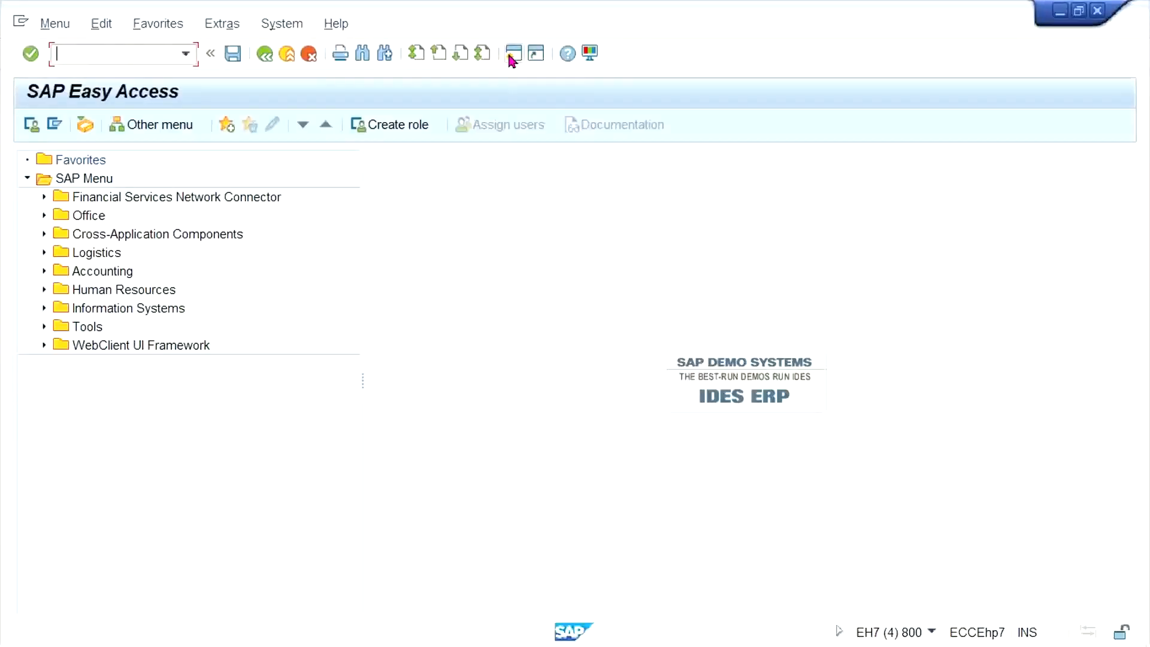
text(FS00)
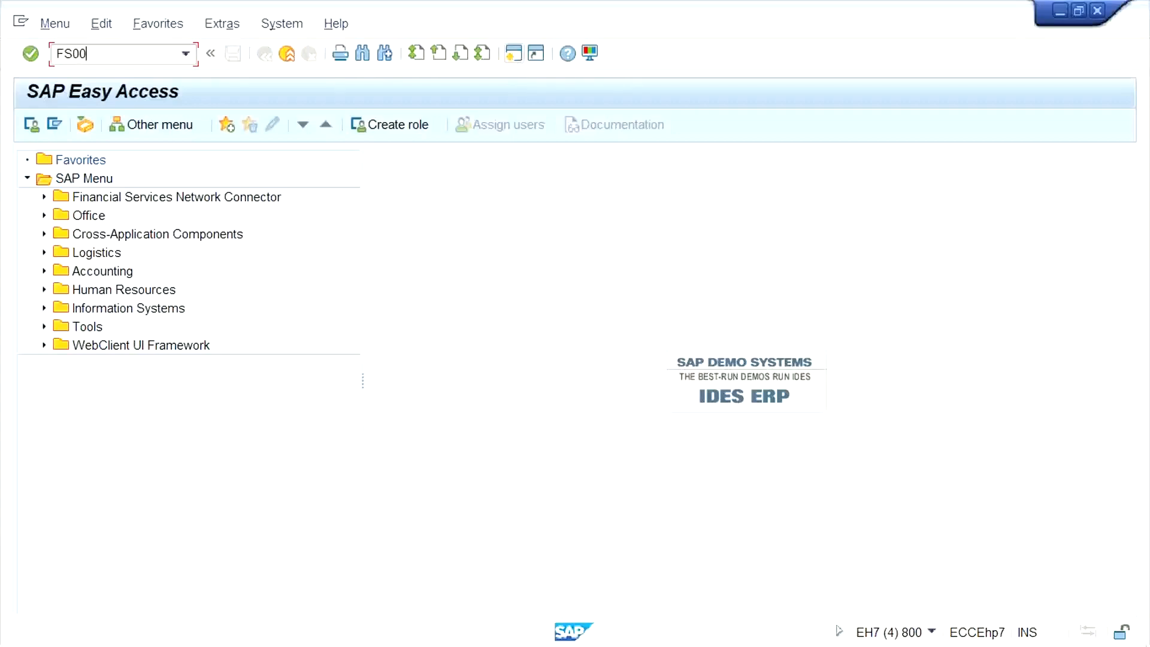
key(Return)
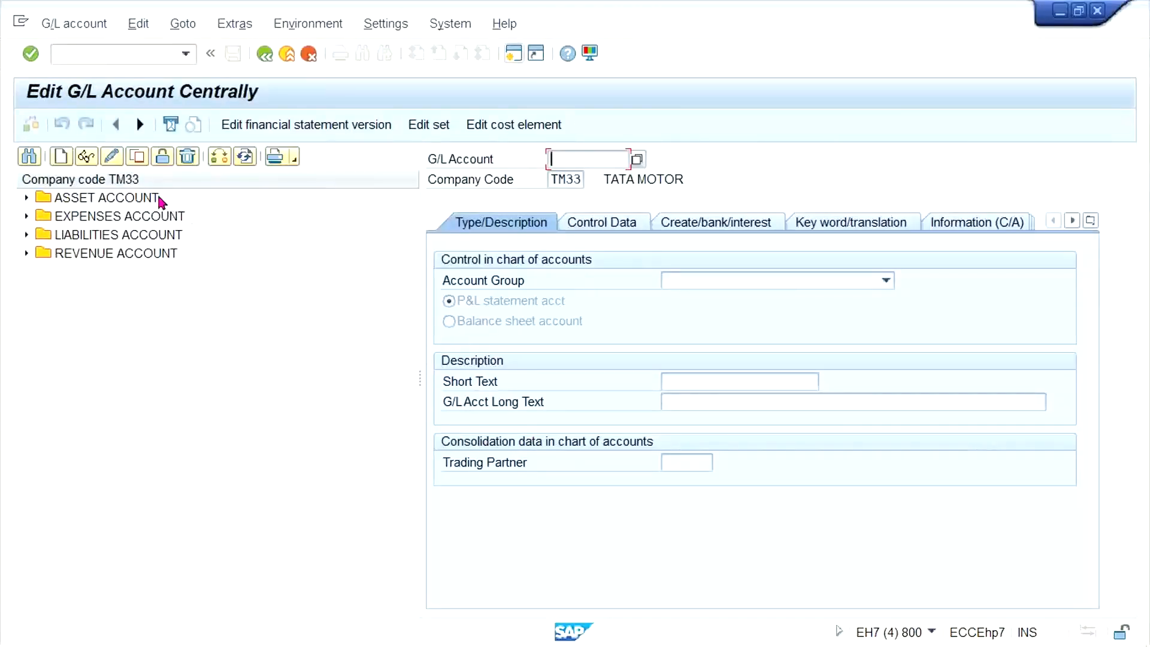
click(124, 198)
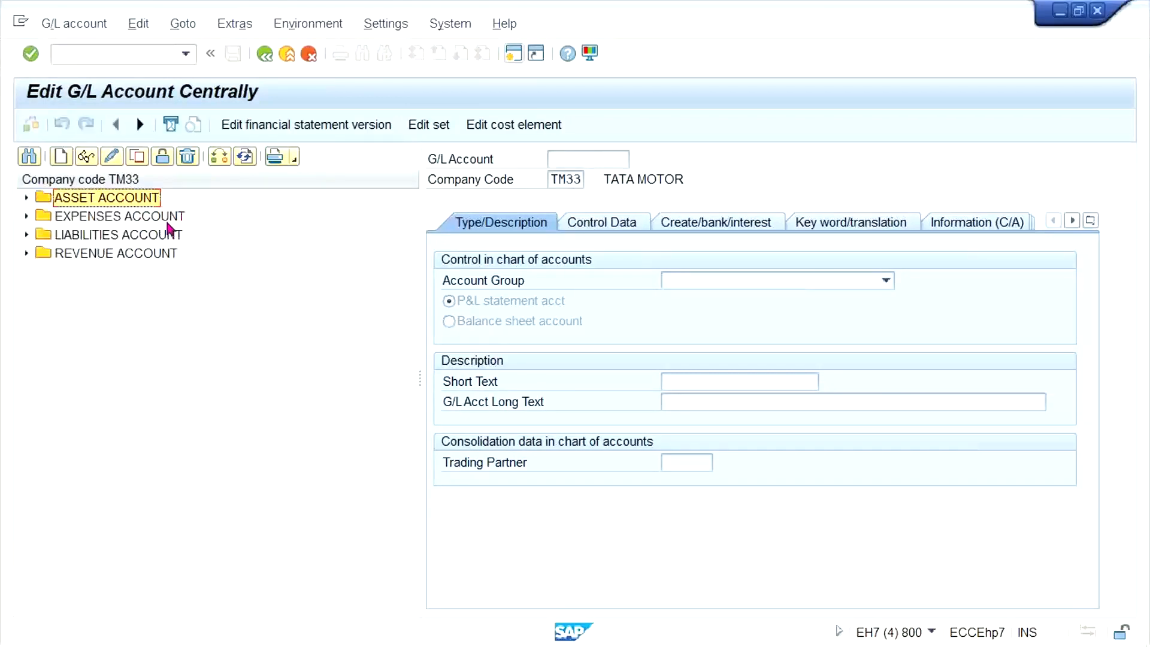
key(Right)
key(Down)
key(Down)
key(Down)
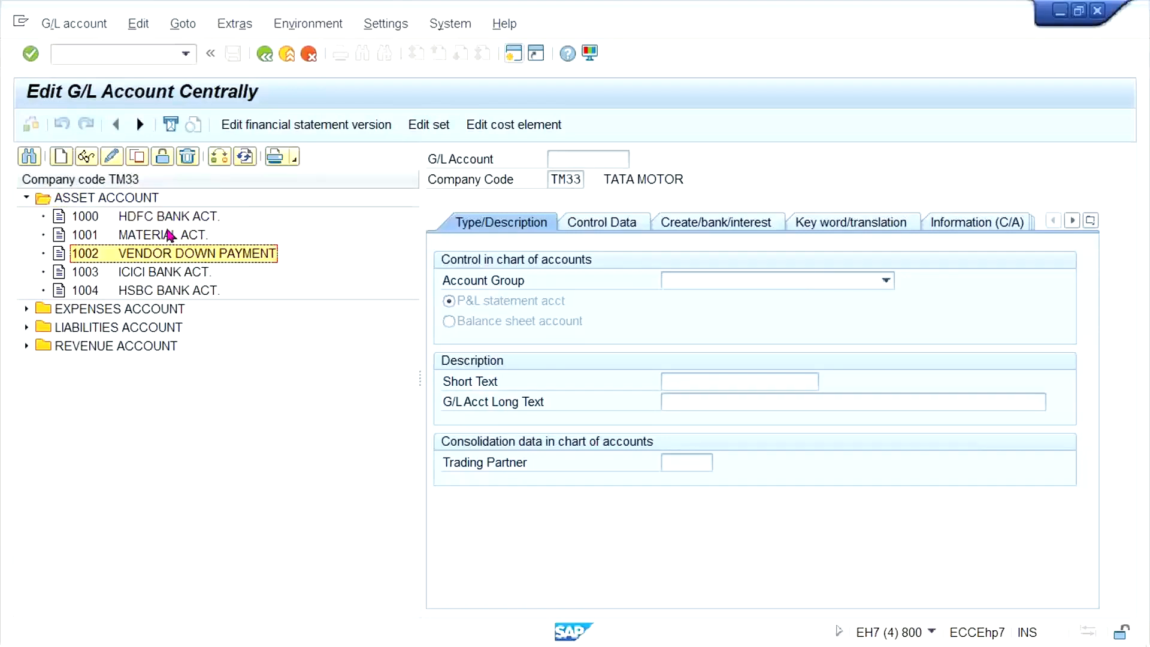
Return to the account assignment, set the special G/L account to 1002, save, and go back to the special G/L list.
key(alt+Tab)
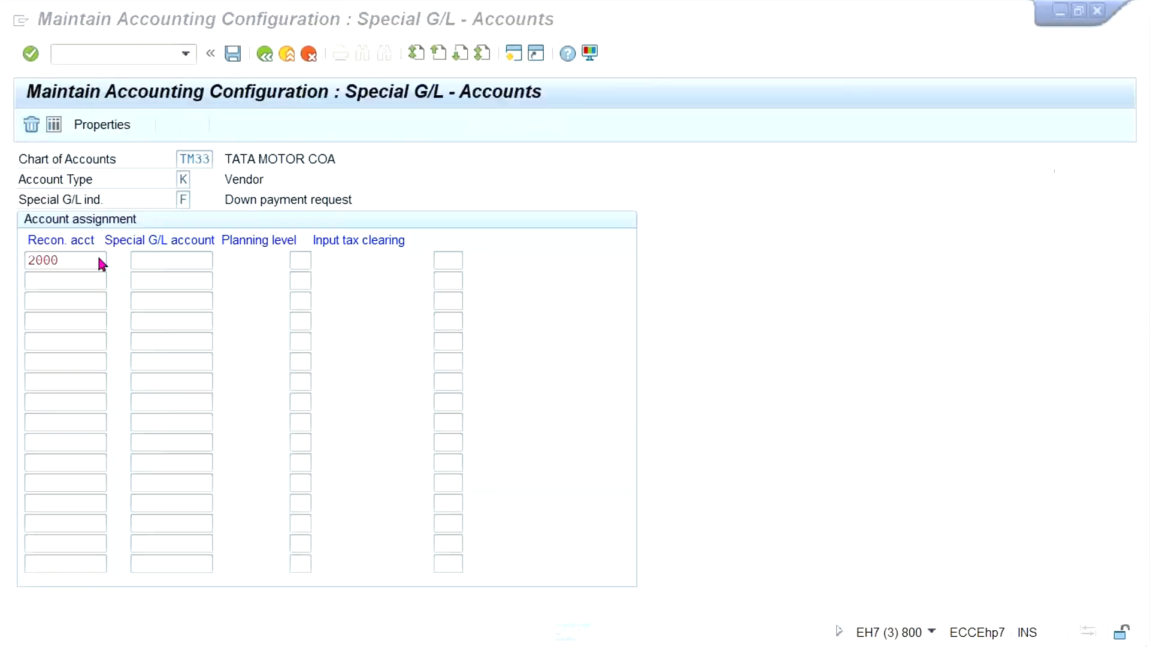
text(1002)
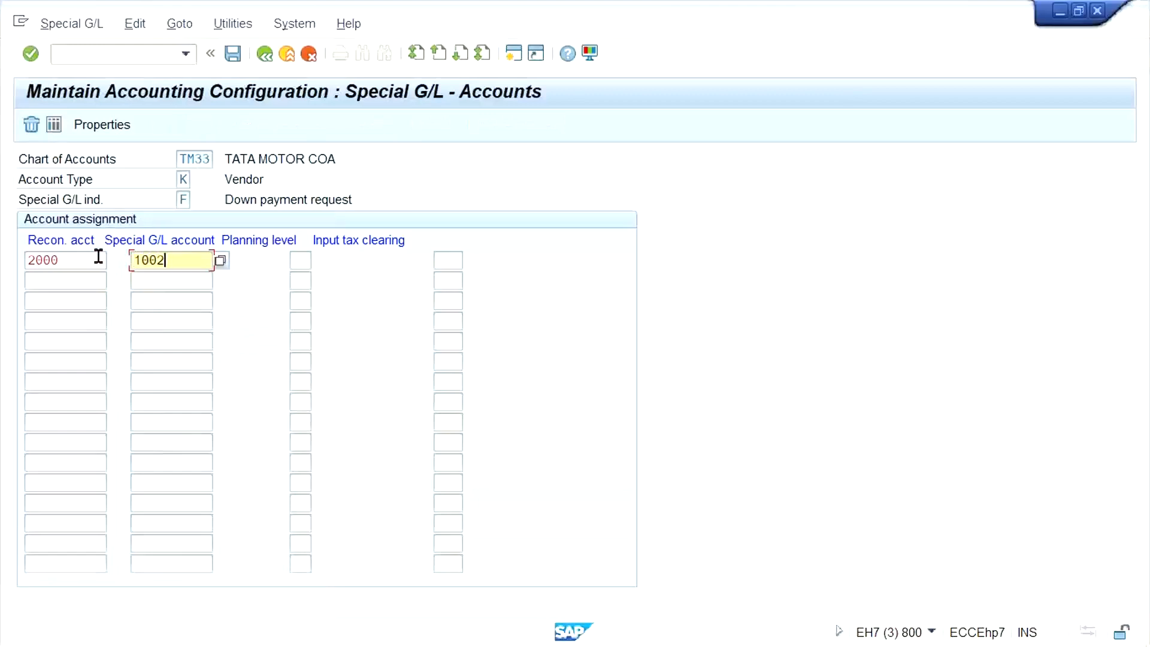
key(ctrl+s)
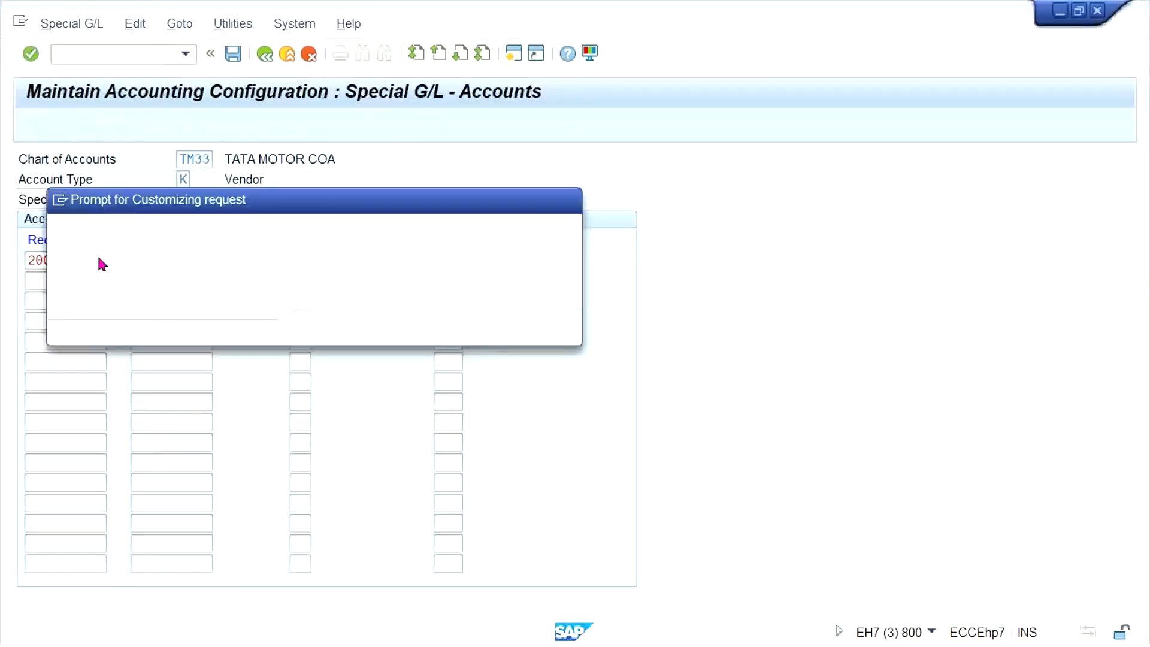
key(Return)
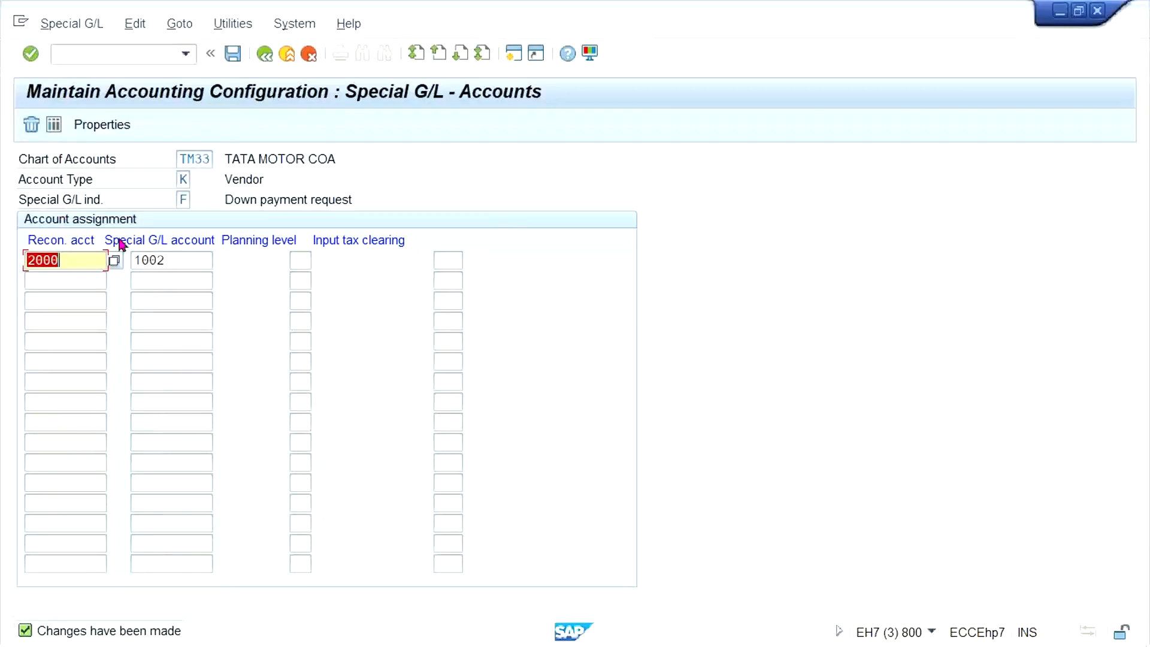
click(263, 55)
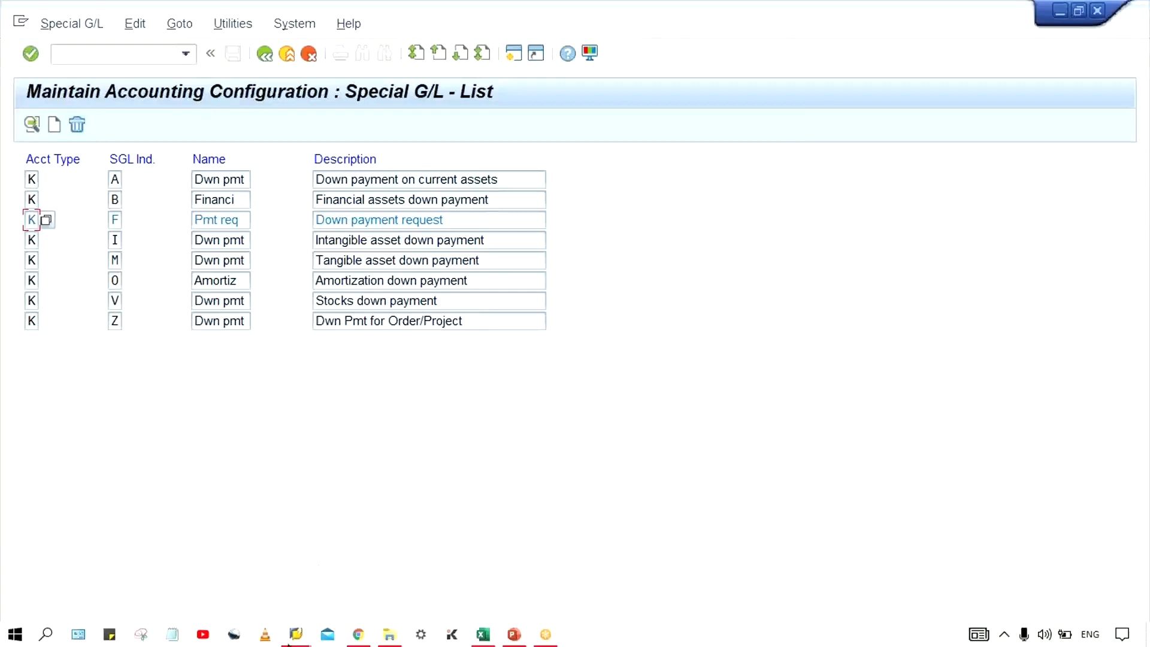
Return to the down payment request and resubmit its header data to reach the vendor item.
click(293, 636)
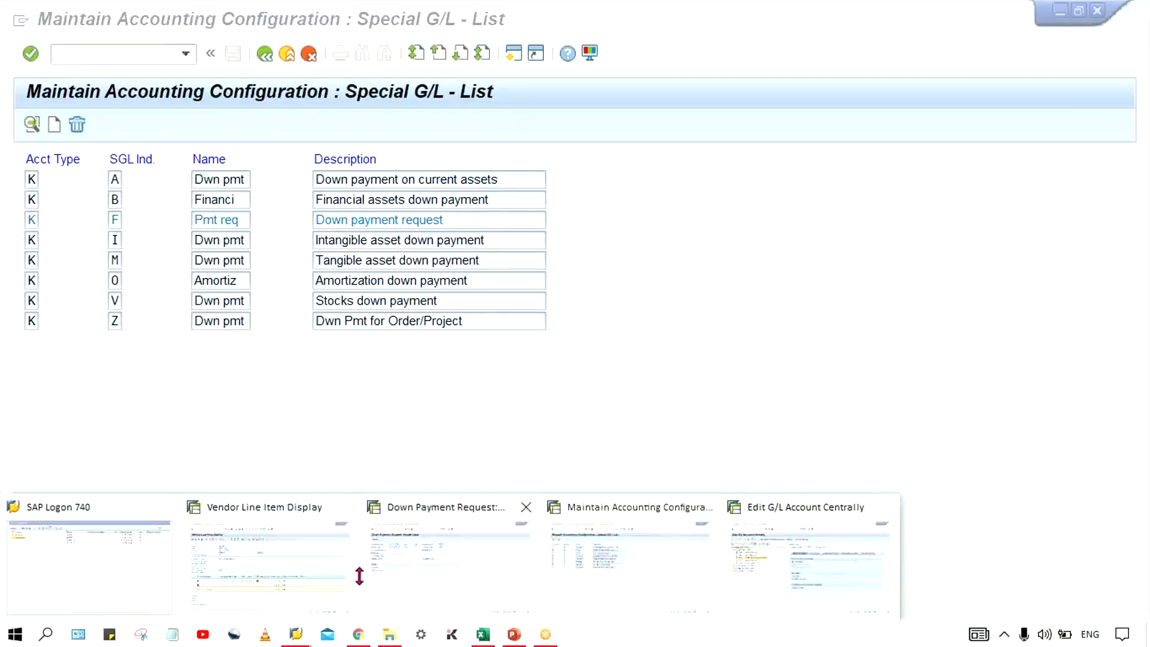
click(443, 576)
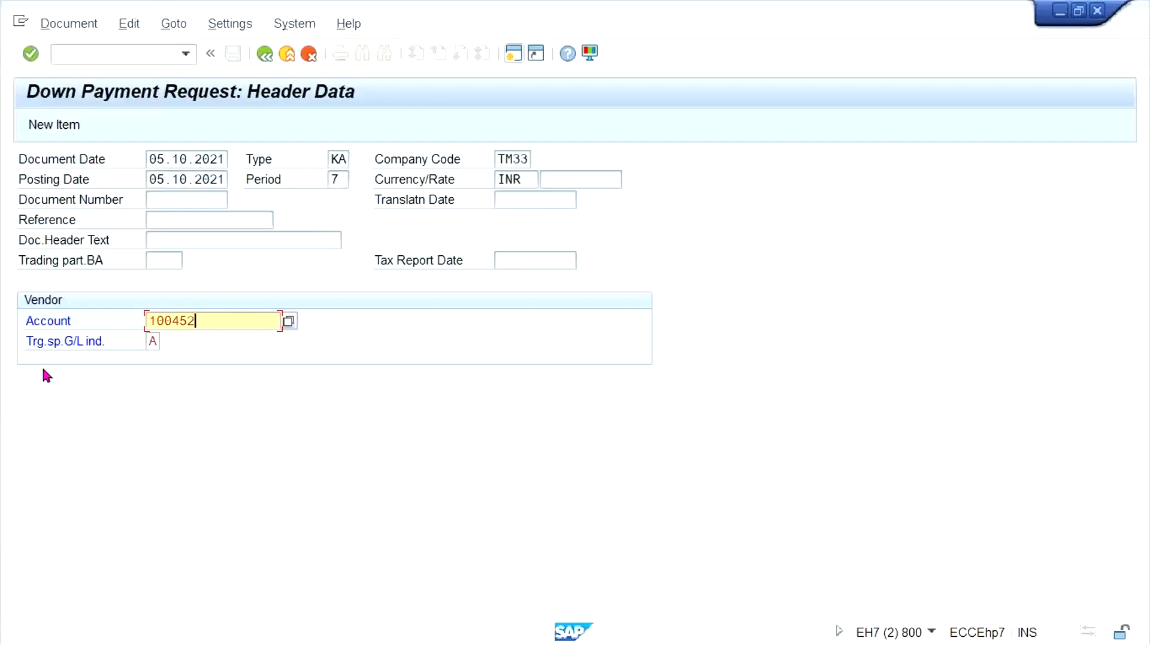
key(Return)
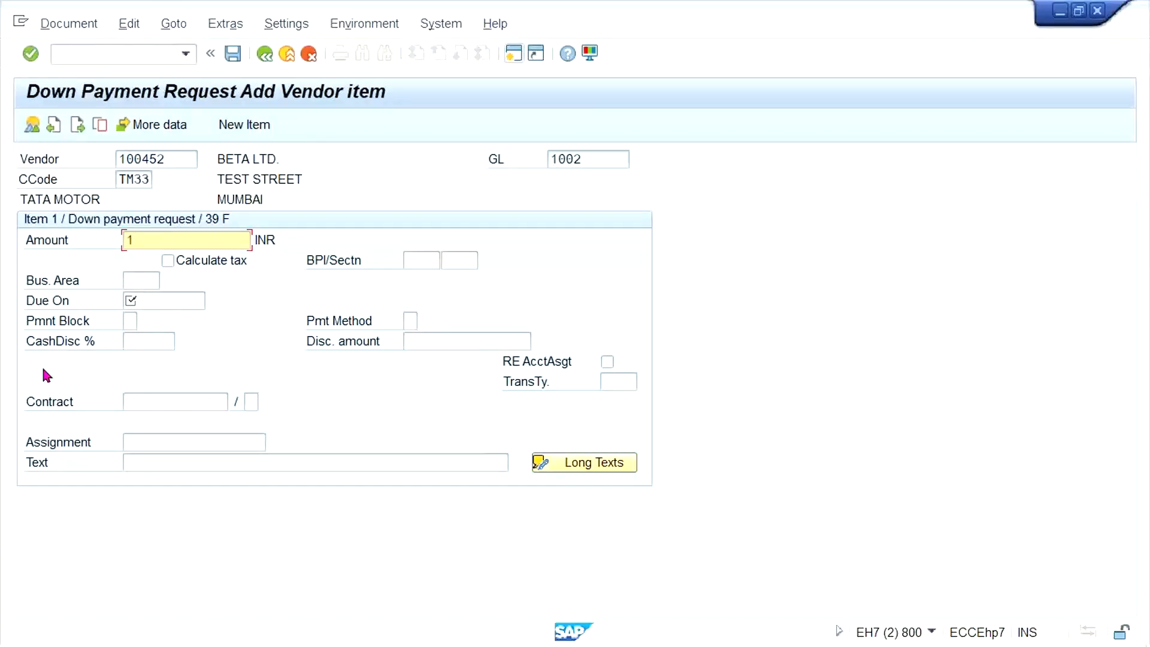
Enter an amount of 1000 and a due date of 05.10.2021 for the vendor item.
text(1000)
key(Tab)
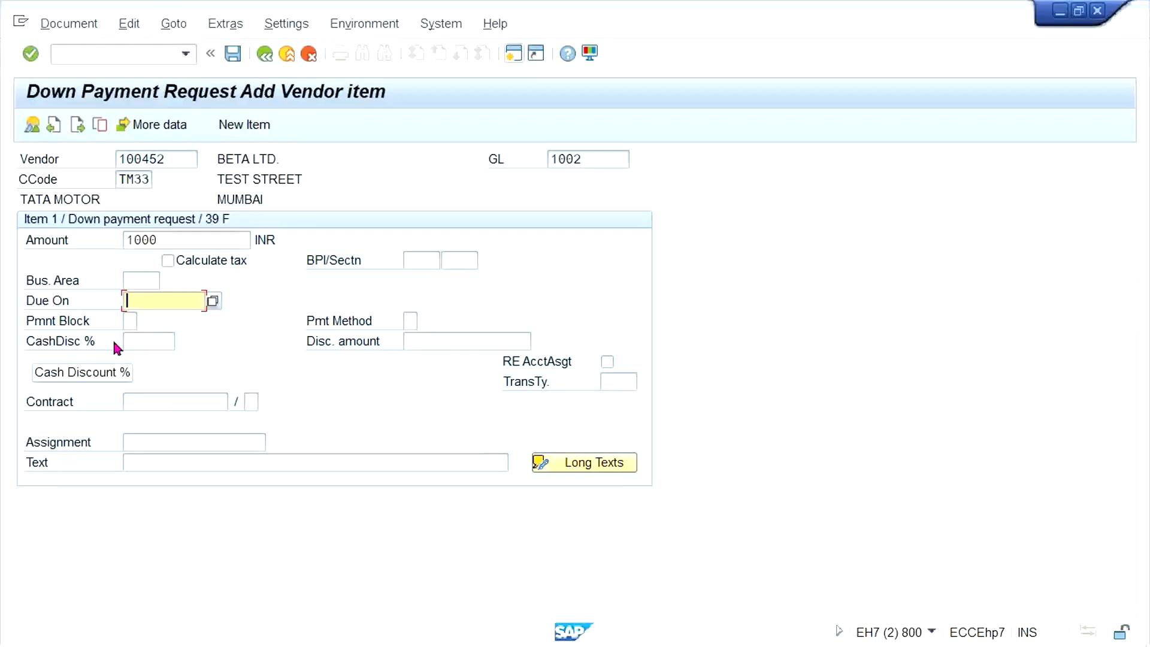
text(05.)
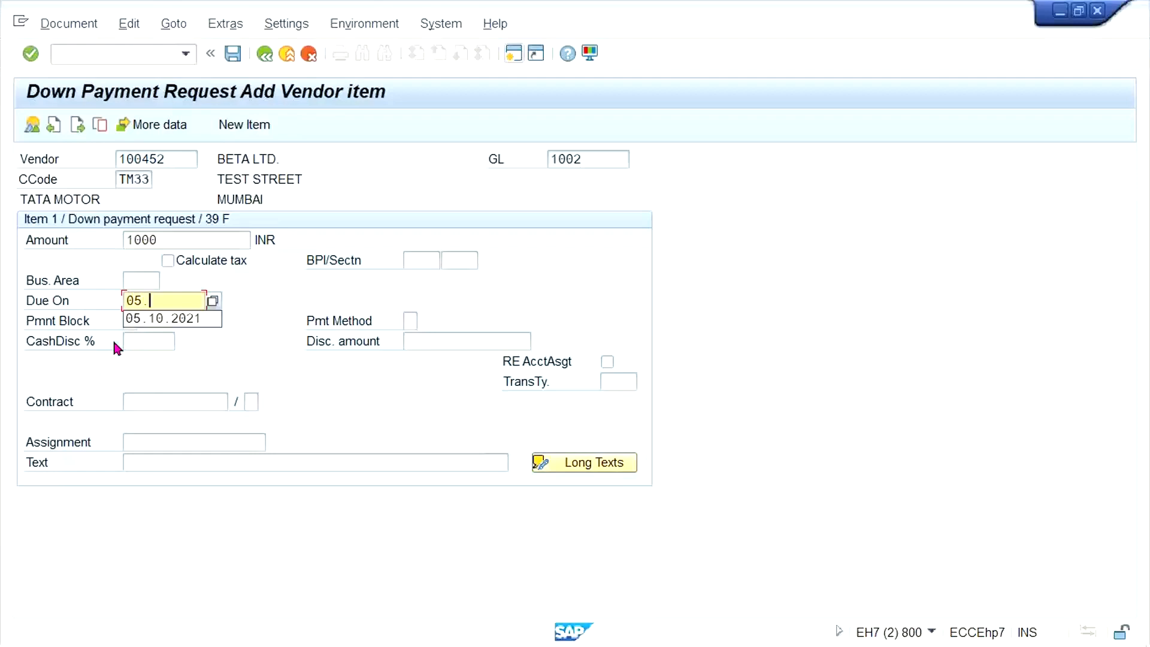
key(Down)
key(Return)
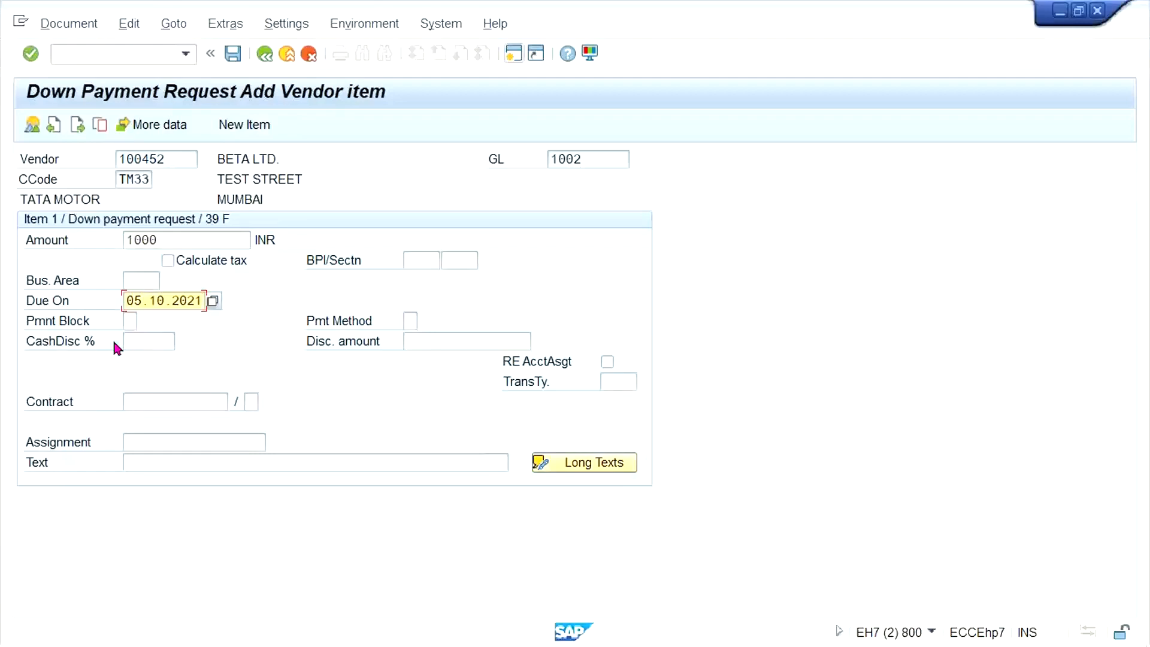
Enter DPR as the vendor item's text and post the down payment request from its document overview.
key(Down)
key(Down)
key(Down)
key(Down)
key(Down)
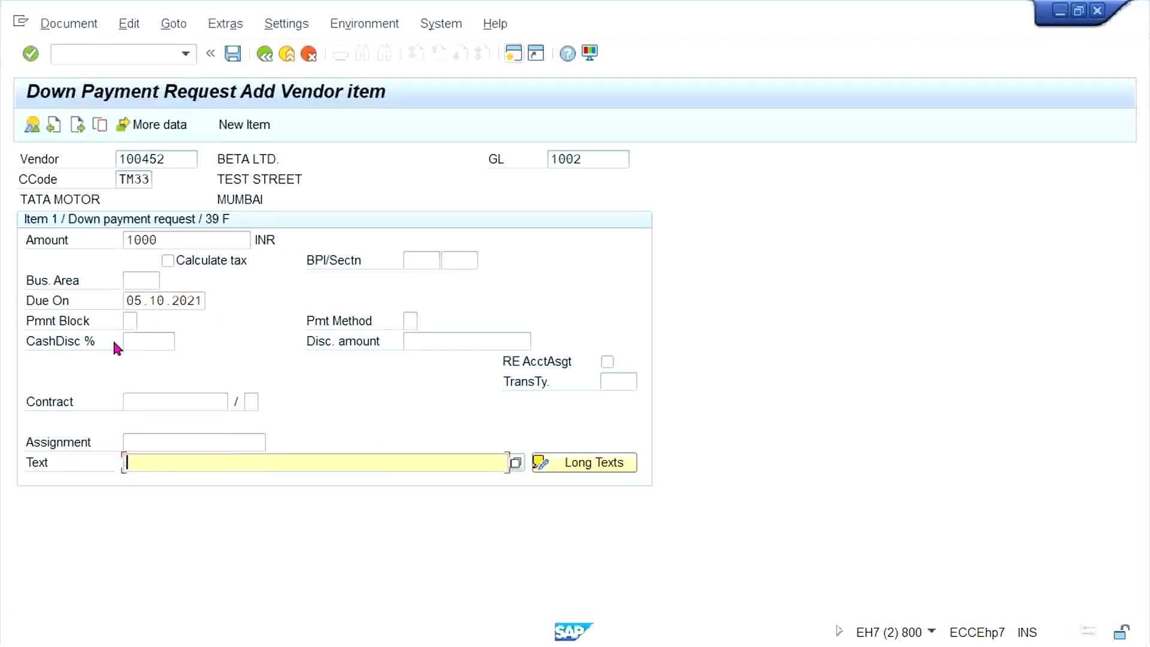
text(DP)
key(Down)
key(Return)
key(Return)
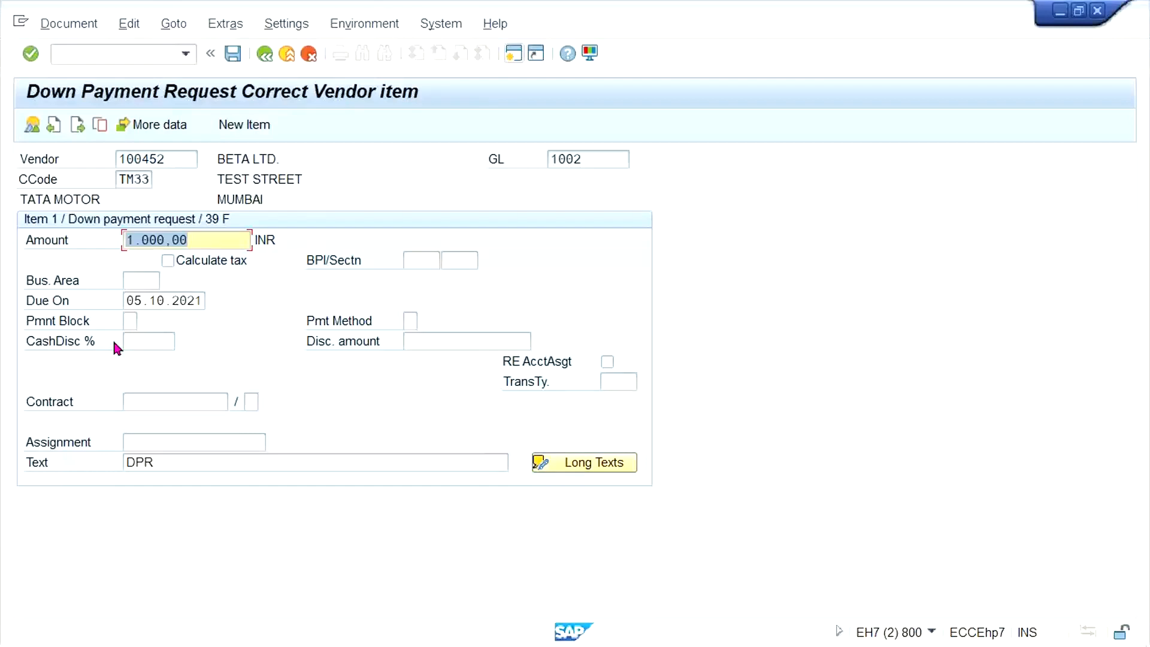
click(33, 125)
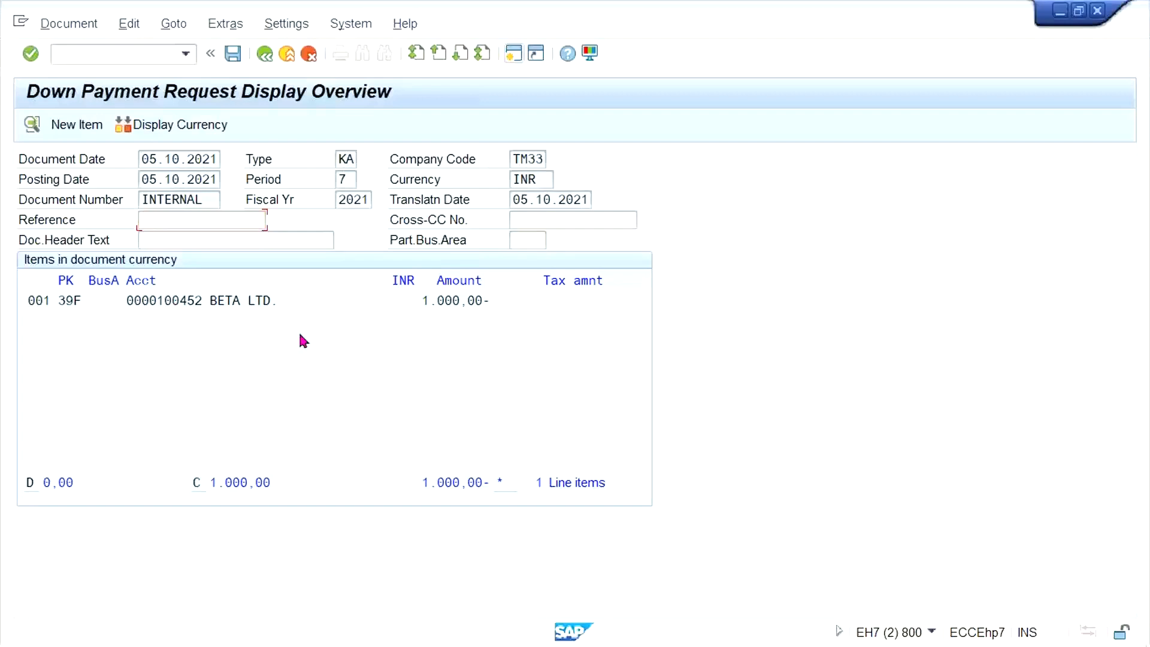
key(ctrl+s)
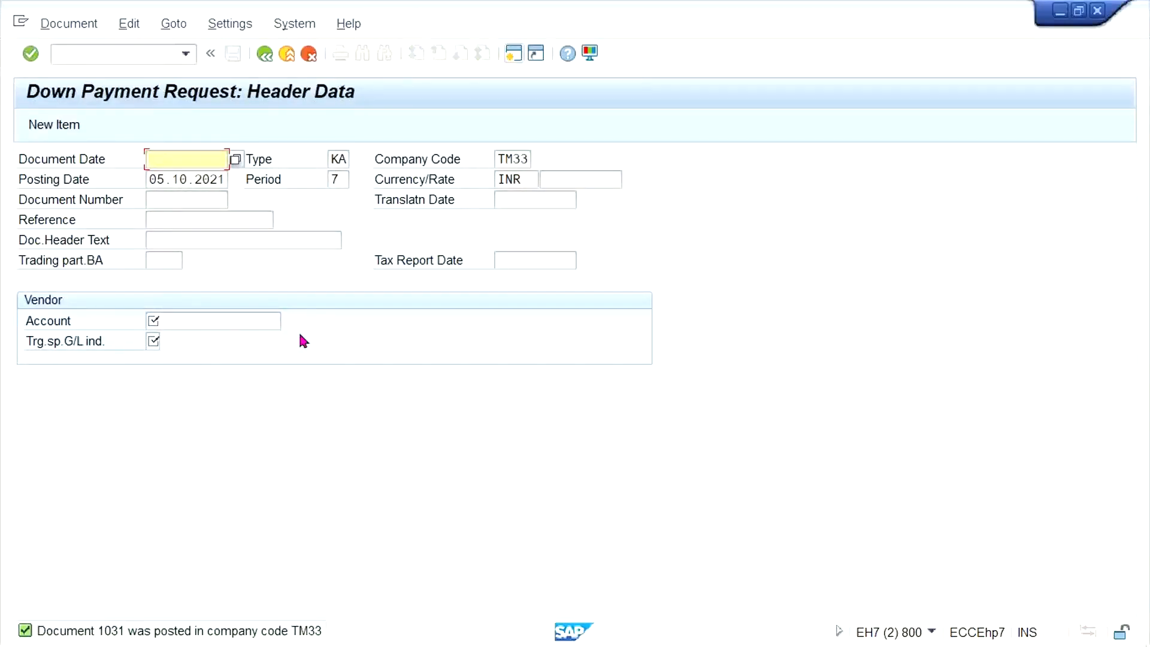
Switch to the vendor line item display session and refresh the list of open items.
mouse_move(397, 640)
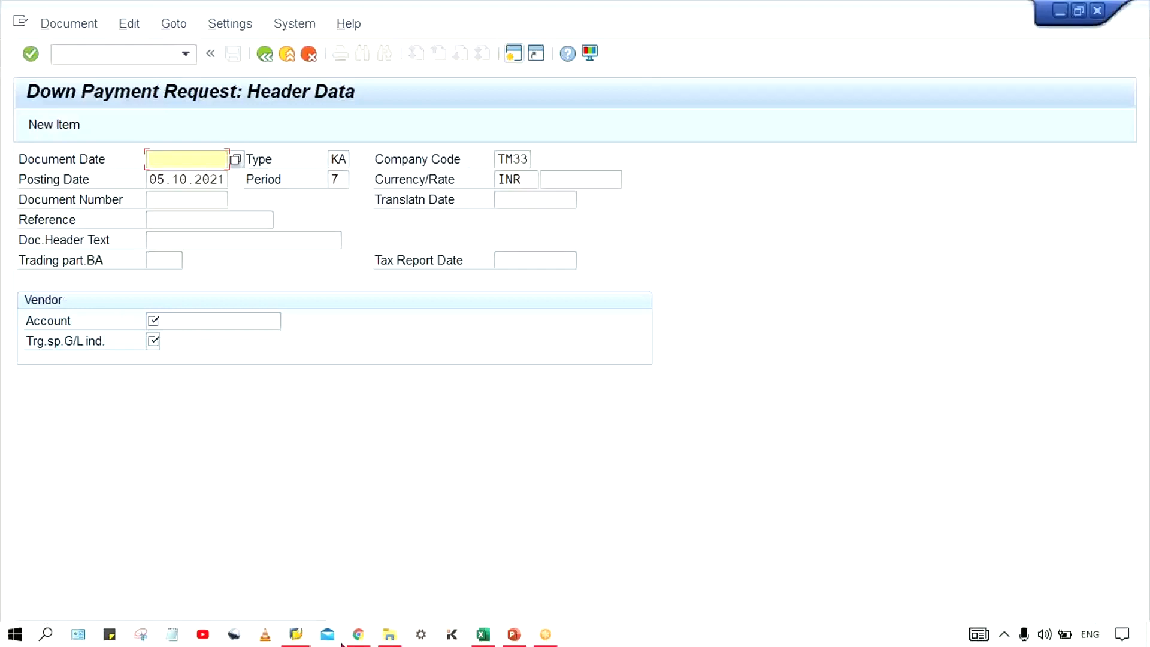
mouse_move(295, 633)
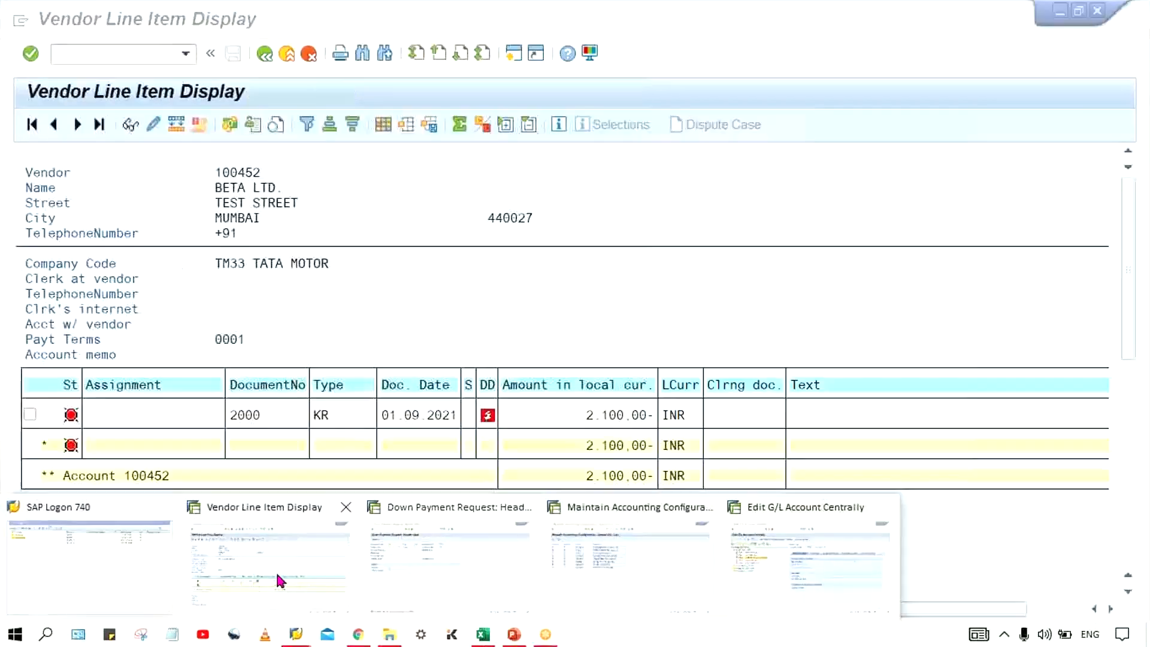
click(276, 570)
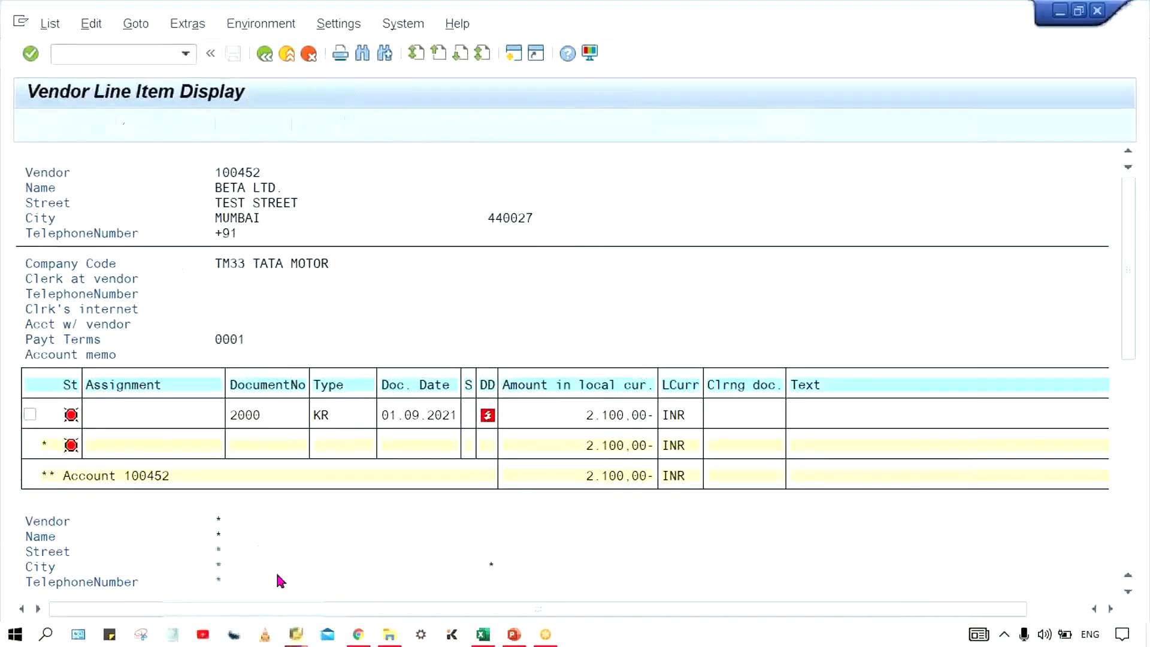
click(49, 23)
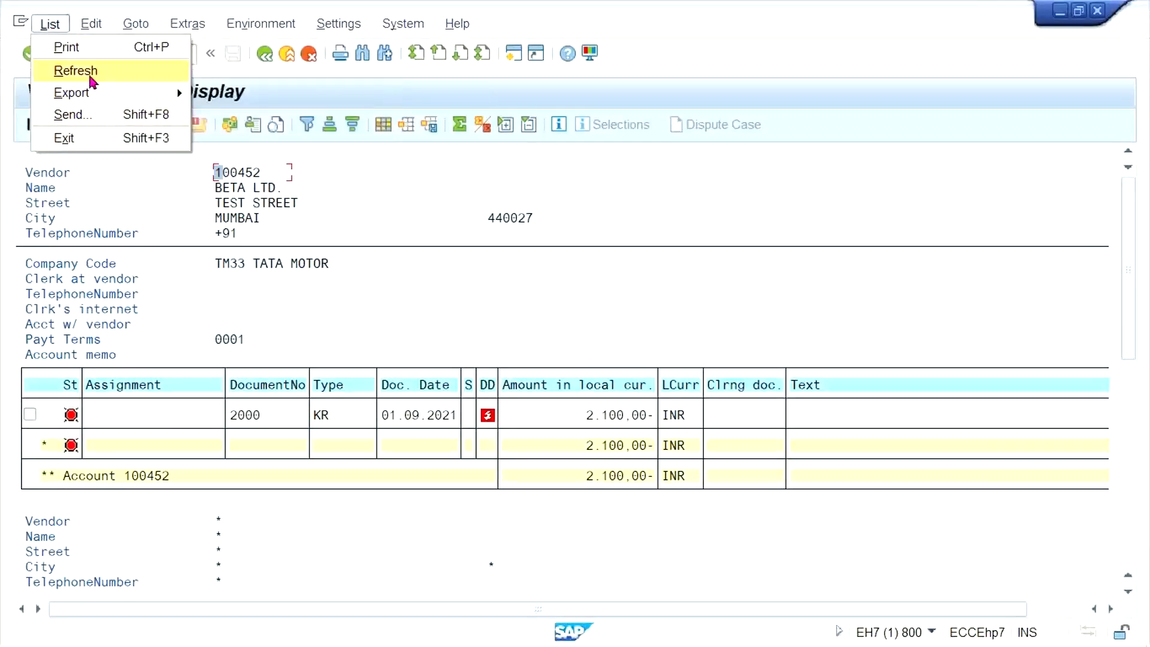
click(91, 71)
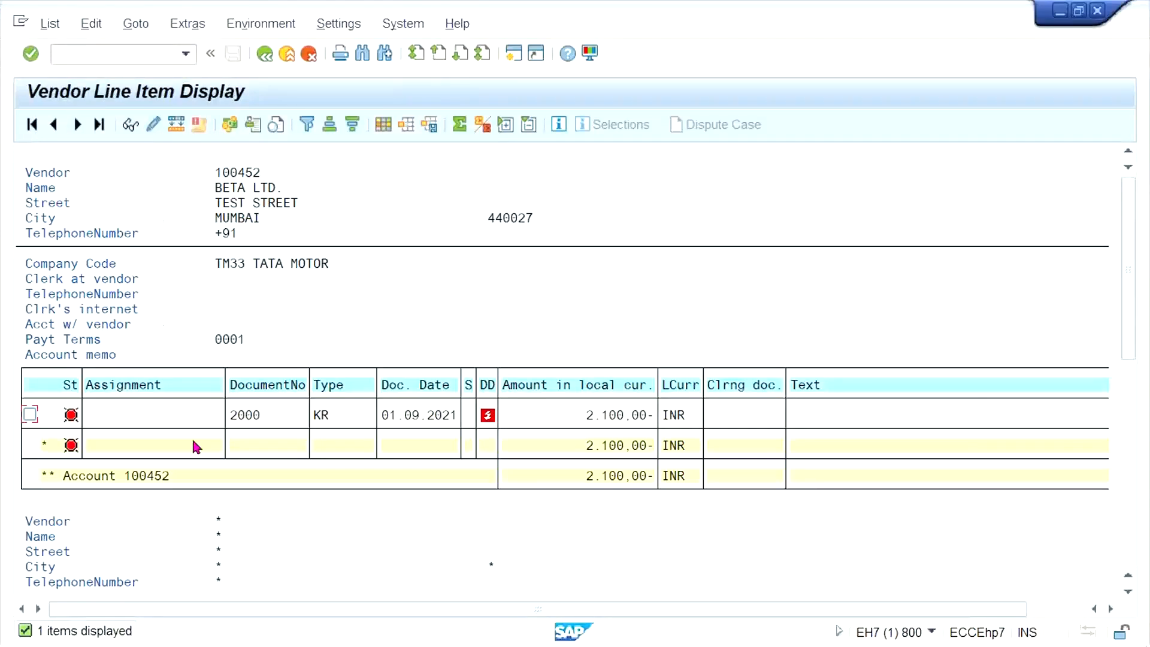
Check the posted down payment request's session, return to the vendor line item display, and refresh the list again.
mouse_move(290, 642)
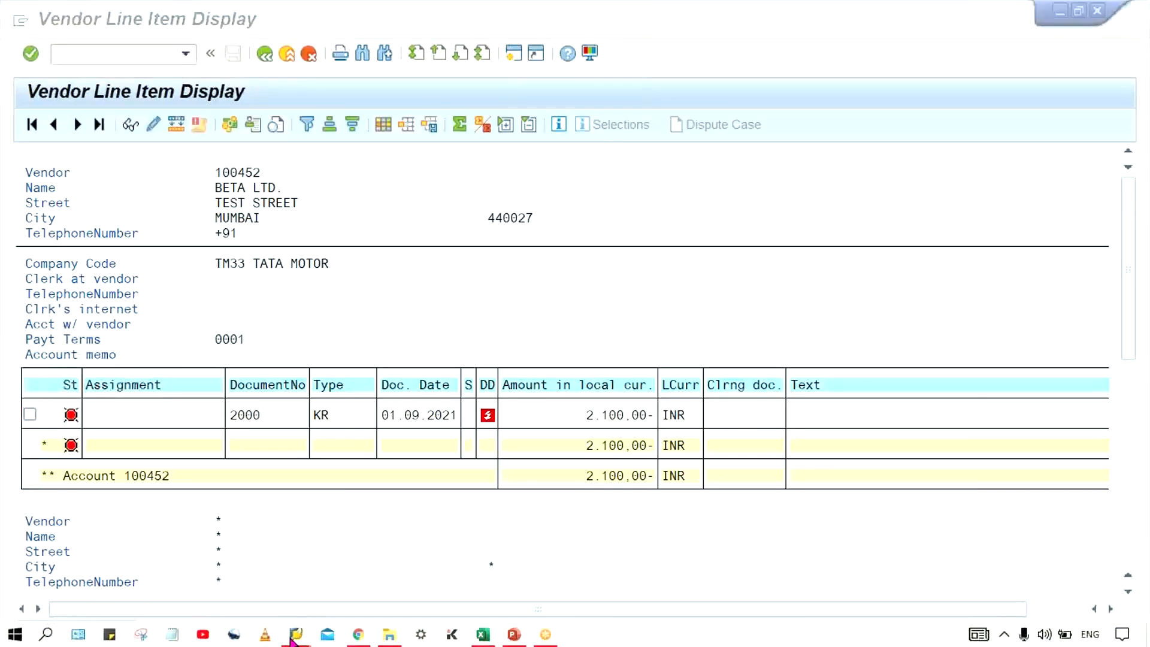
mouse_move(595, 602)
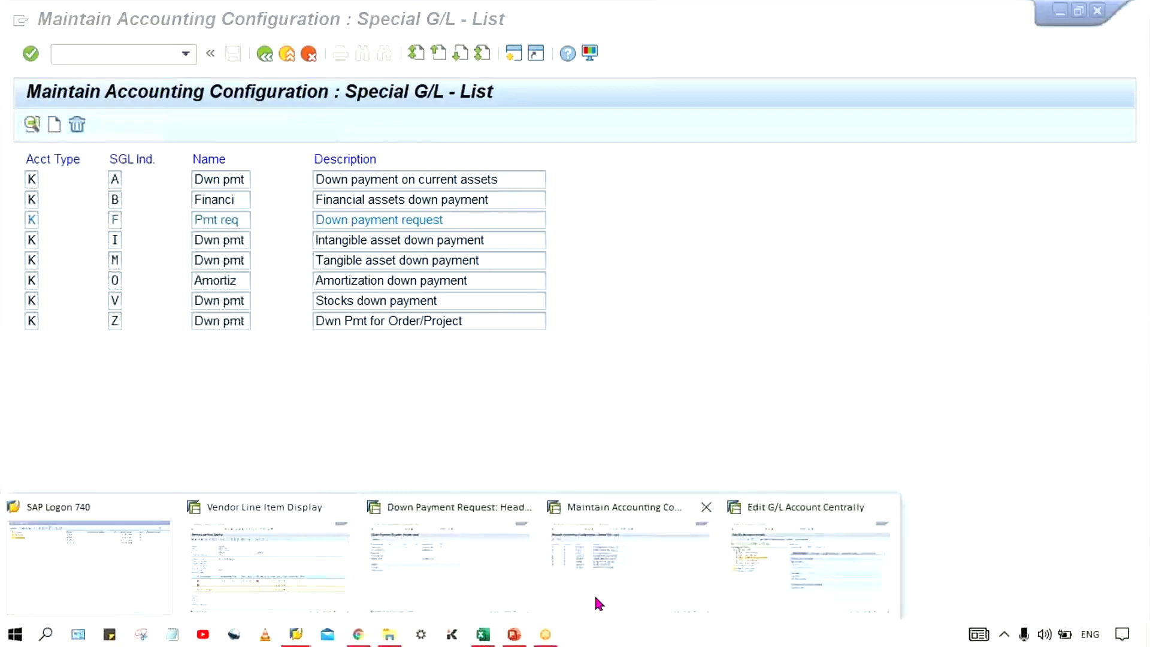
click(466, 584)
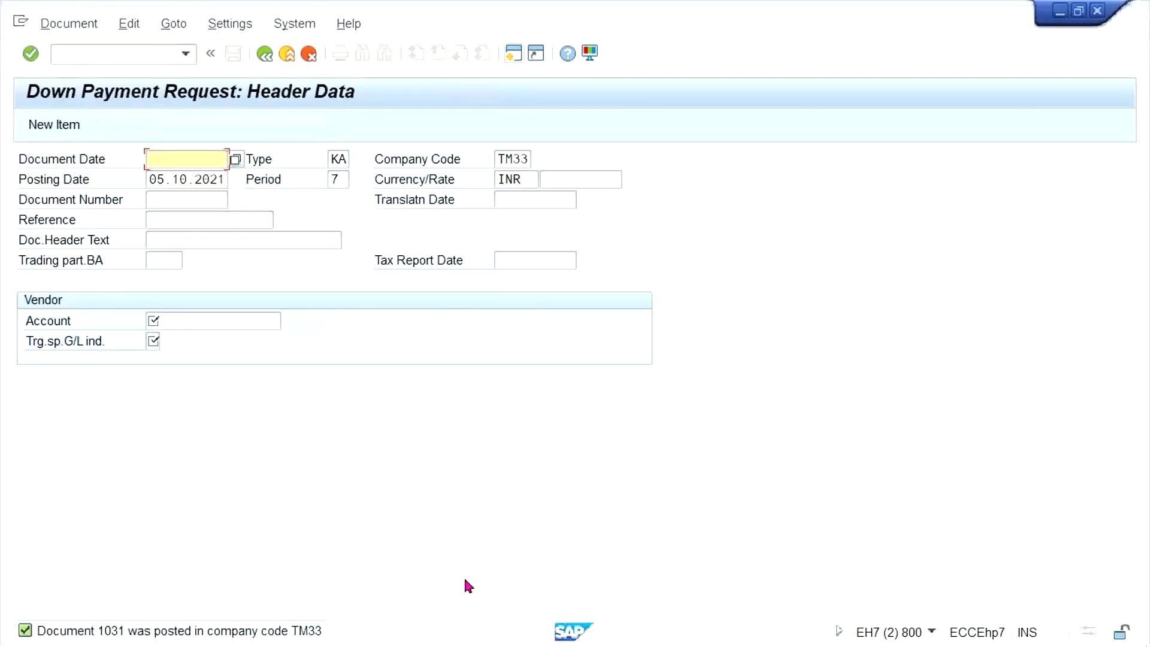
mouse_move(268, 641)
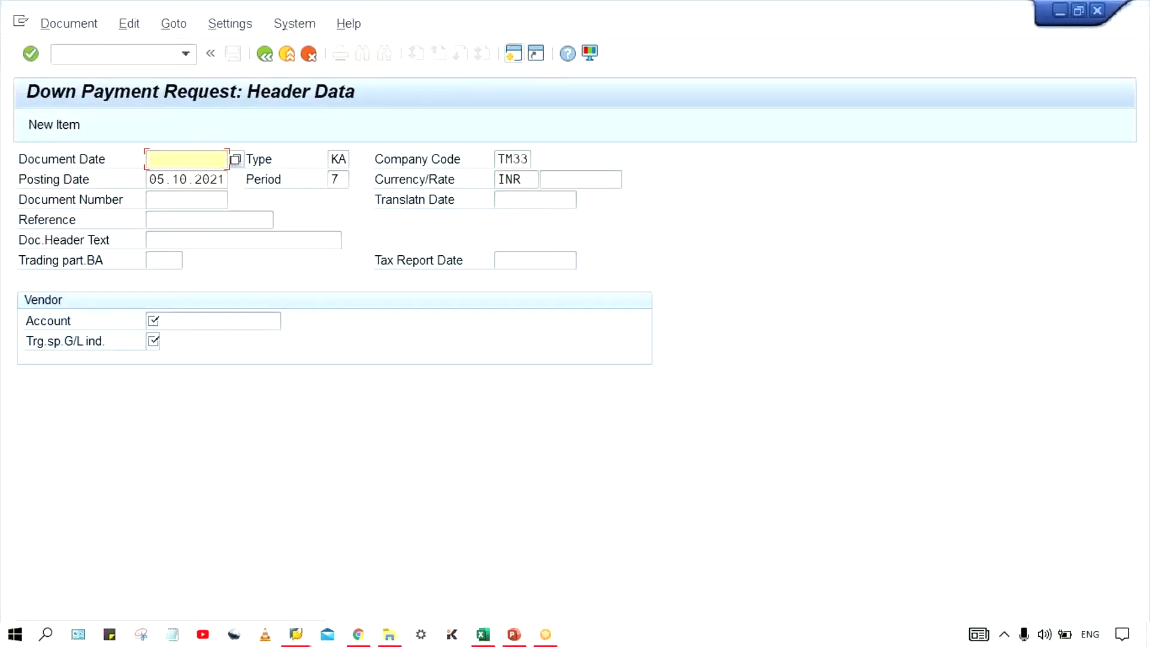
click(296, 635)
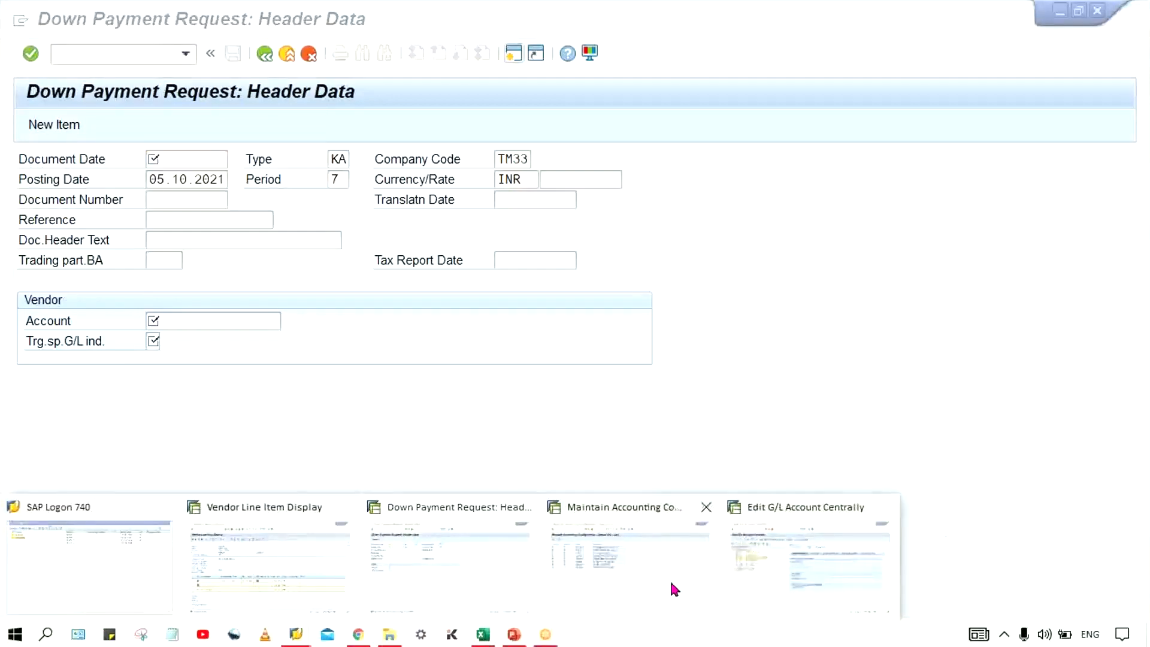
click(308, 565)
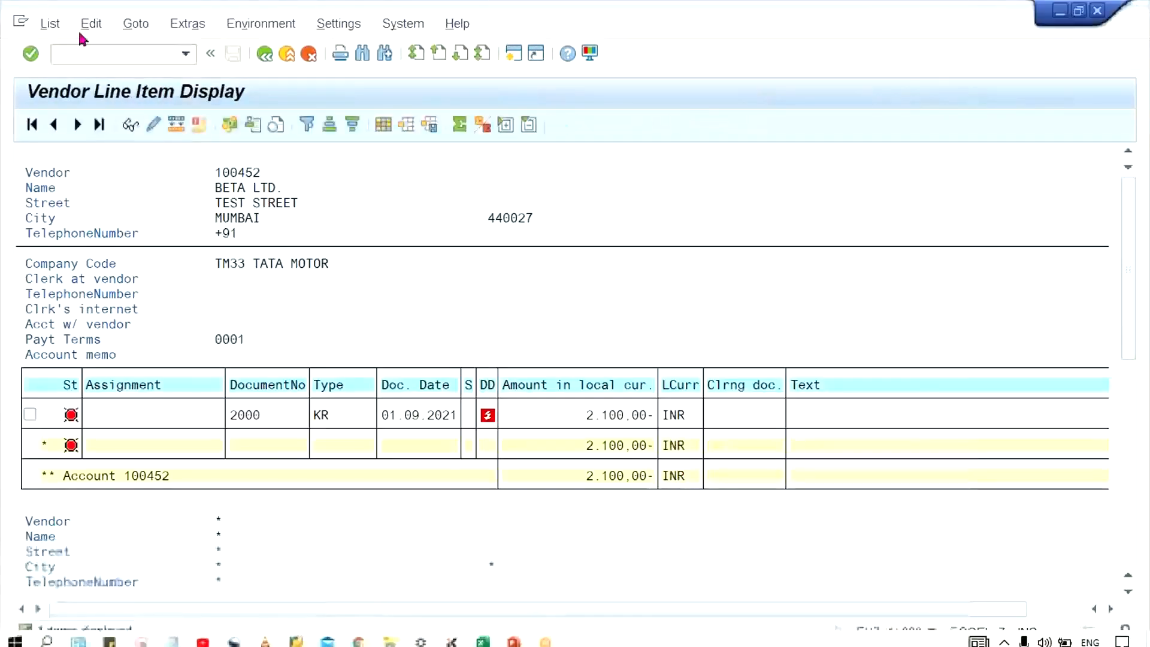
click(55, 28)
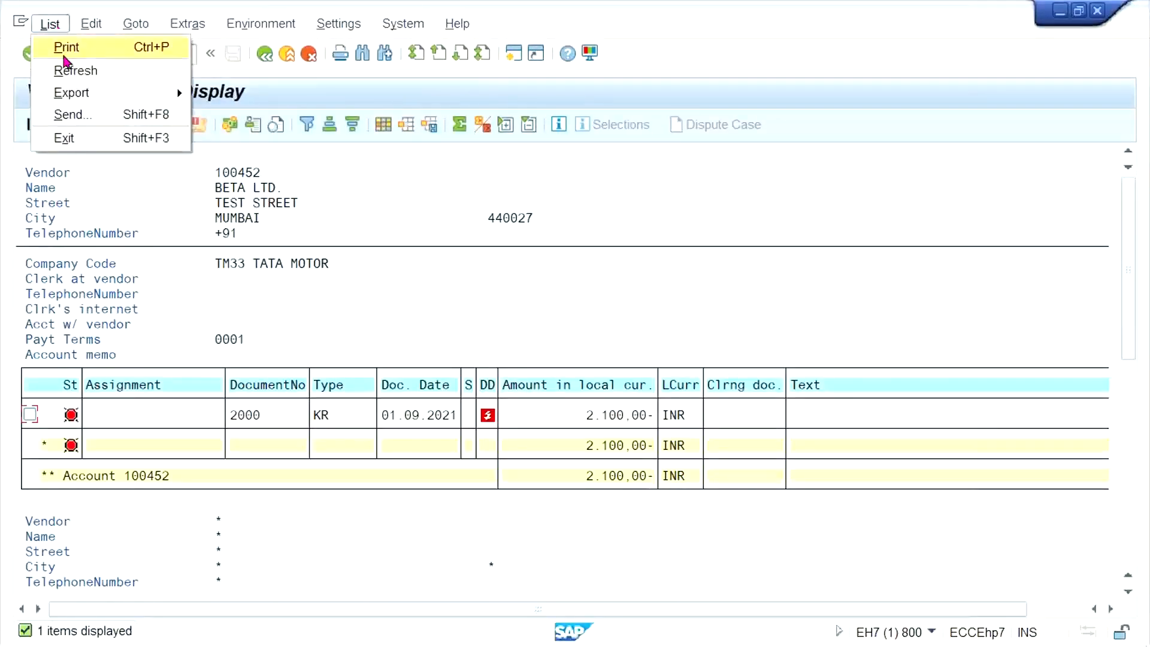
click(87, 71)
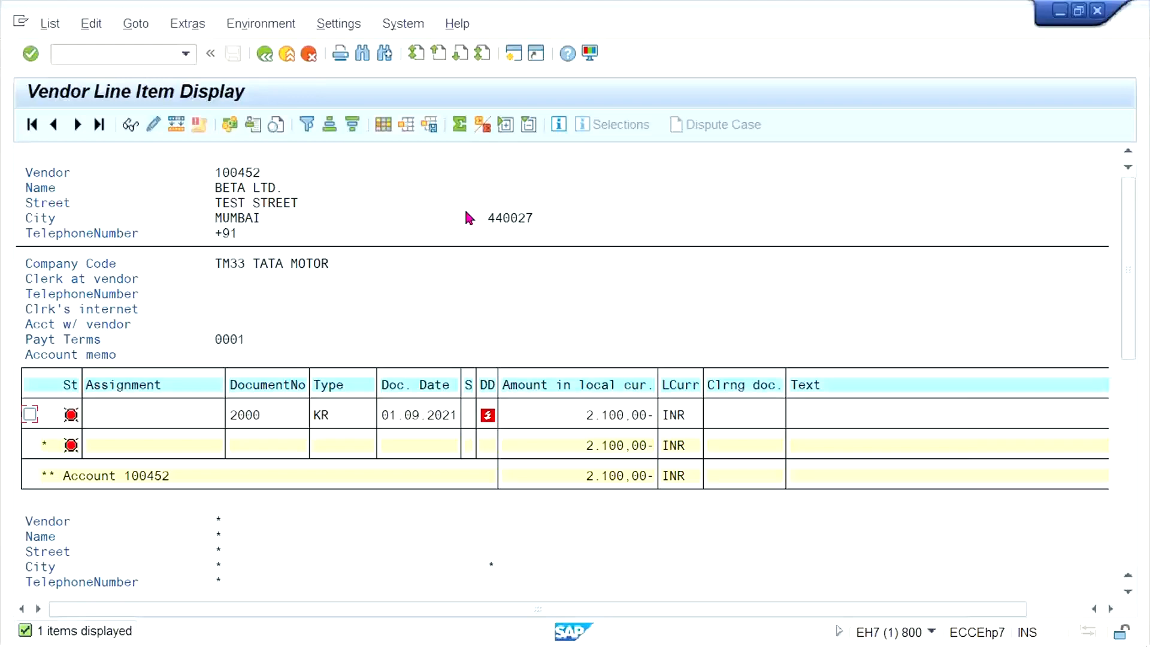
Rerun the vendor line item report with special G/L transactions and noted items included, and examine the listed amounts.
click(265, 56)
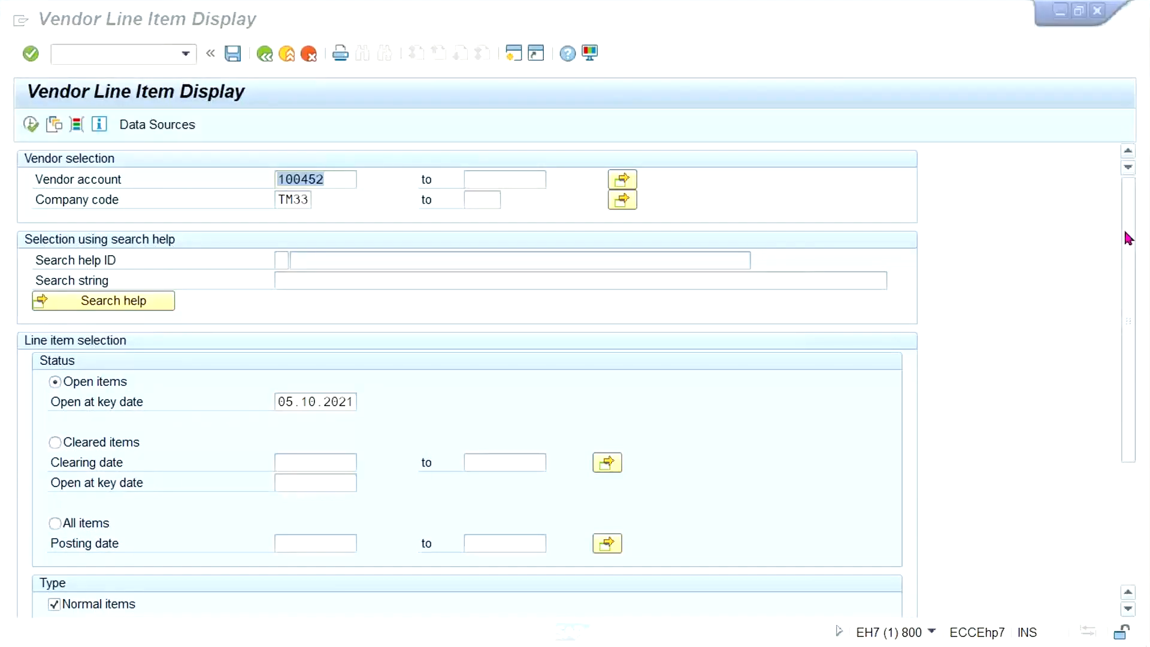
scroll(1125, 235, down, 5)
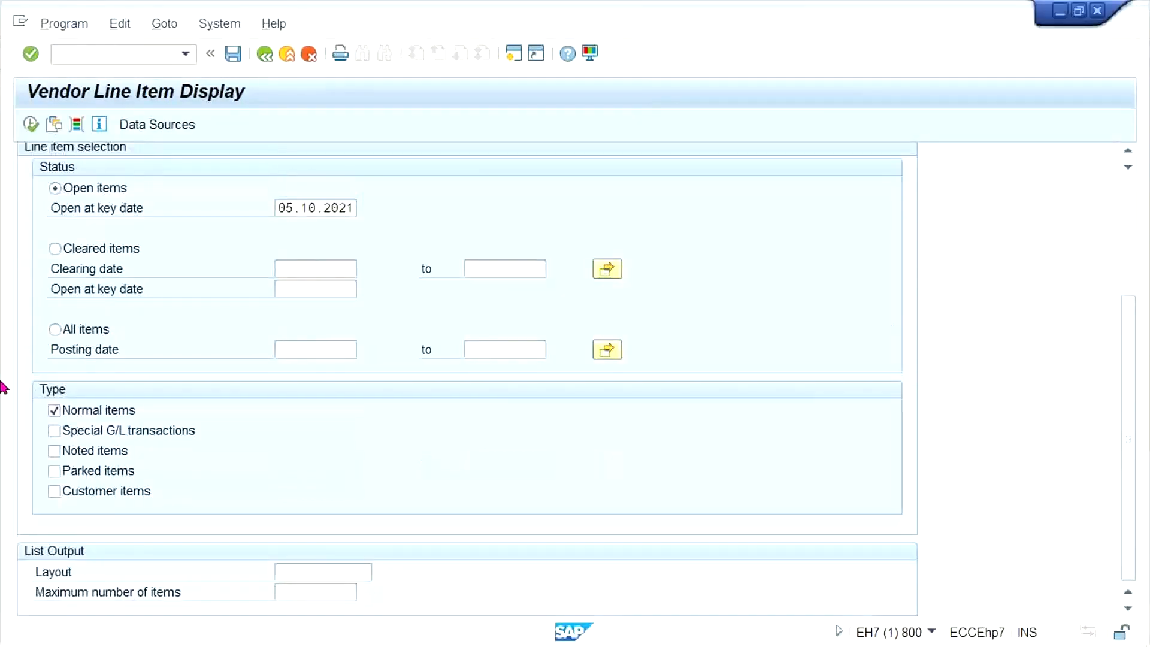
click(60, 454)
click(96, 434)
click(32, 126)
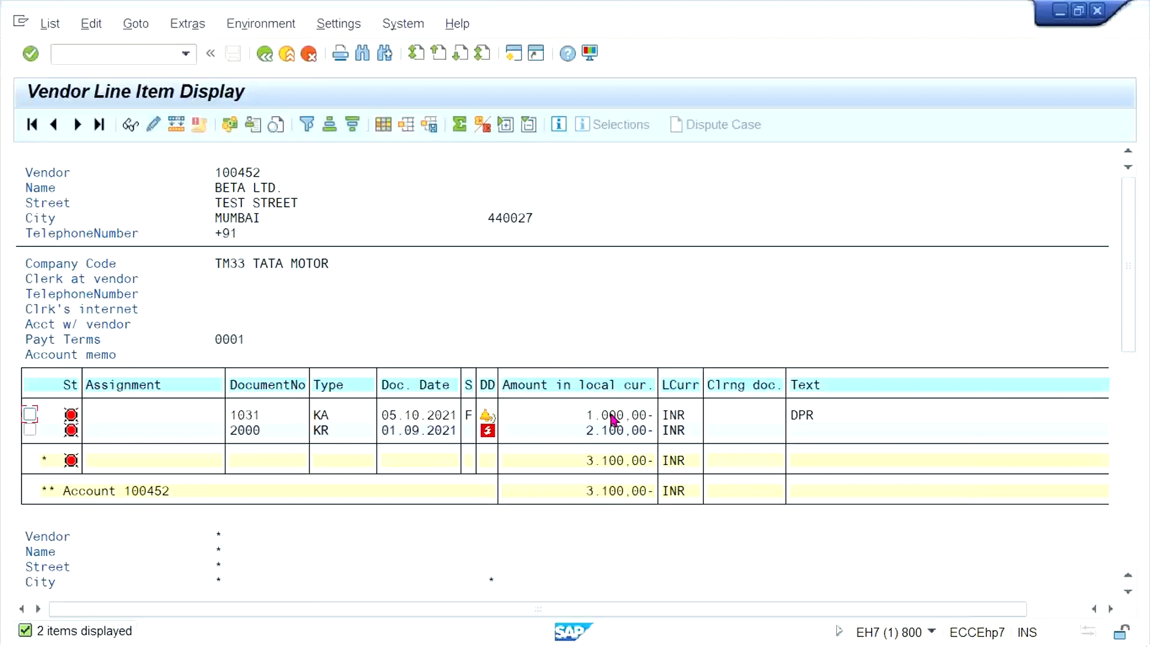
click(573, 438)
click(580, 416)
Switch to the special G/L configuration session and start transaction FBZP there in place of the current one.
mouse_move(347, 644)
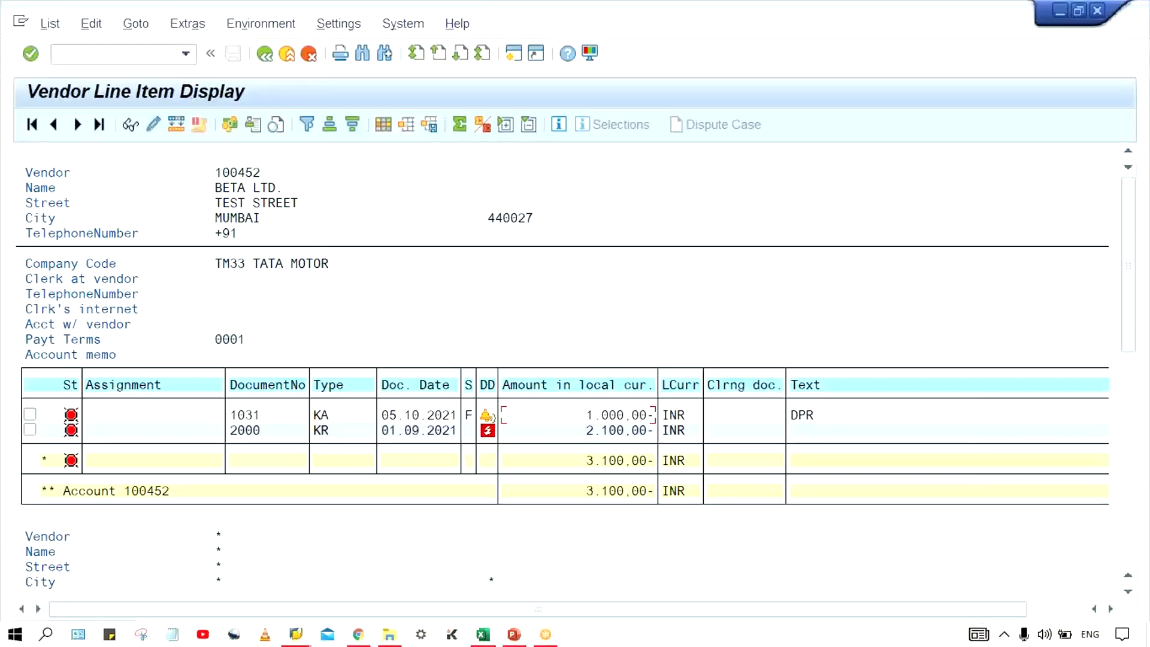
mouse_move(307, 635)
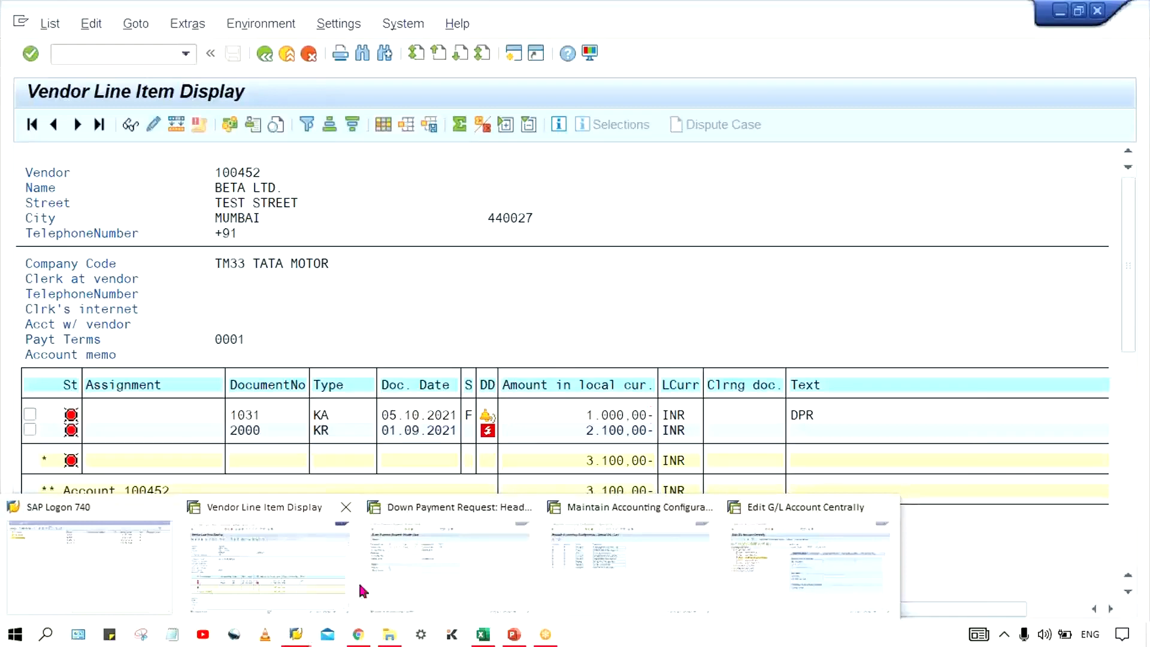
mouse_move(473, 595)
mouse_move(599, 584)
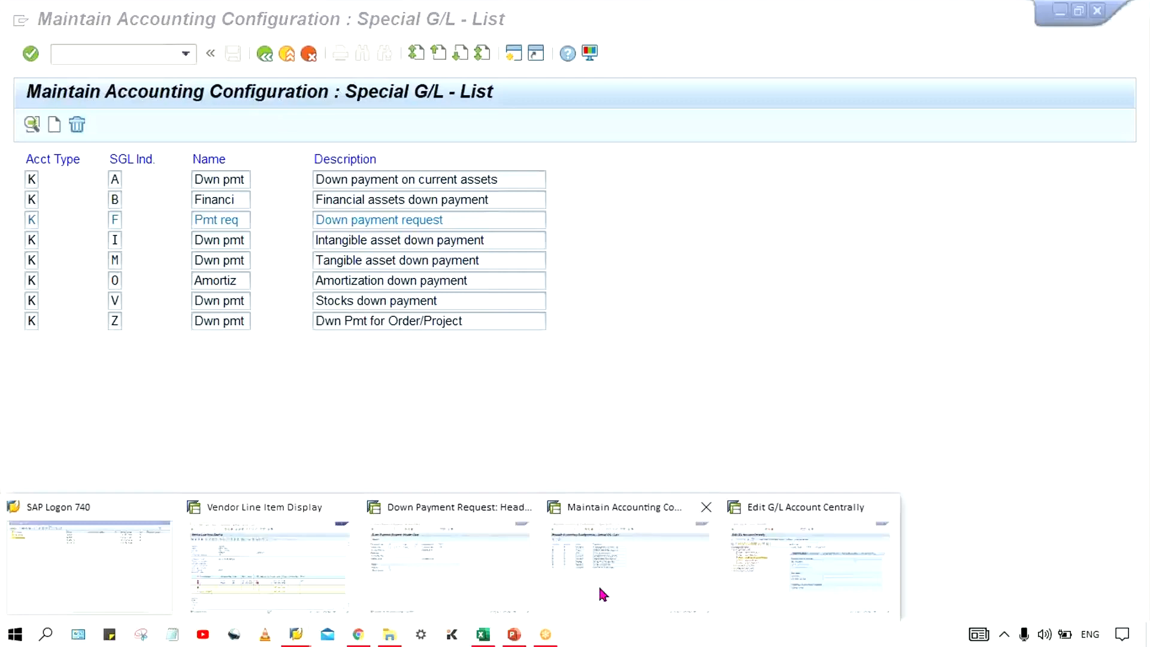
click(602, 551)
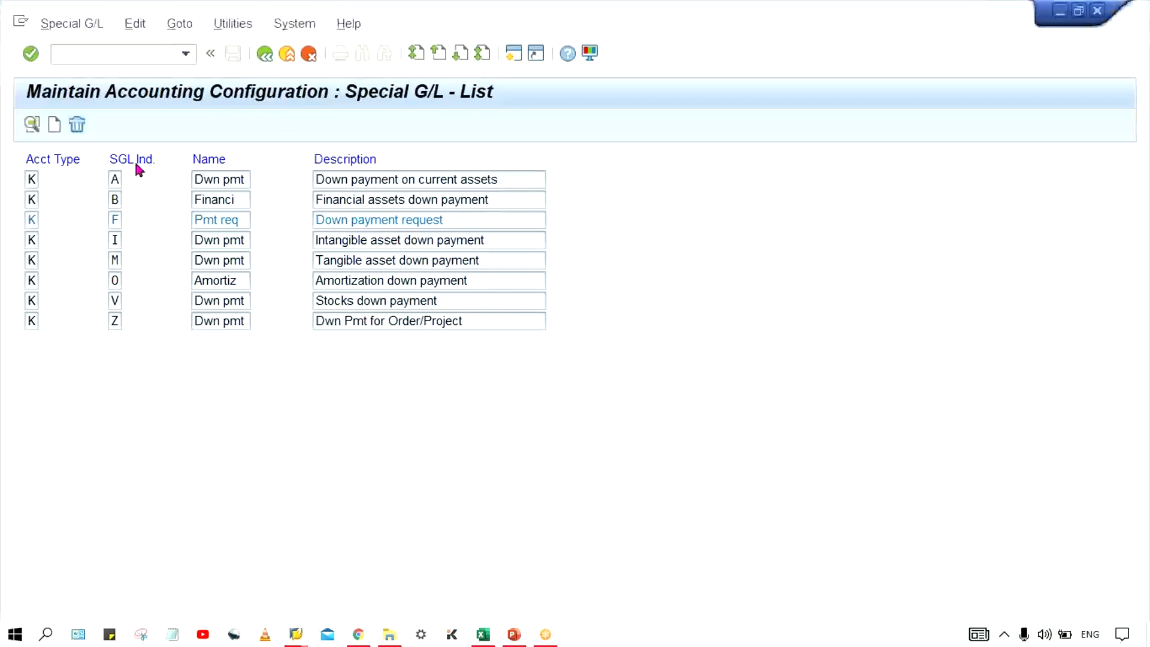
click(99, 53)
text(/)
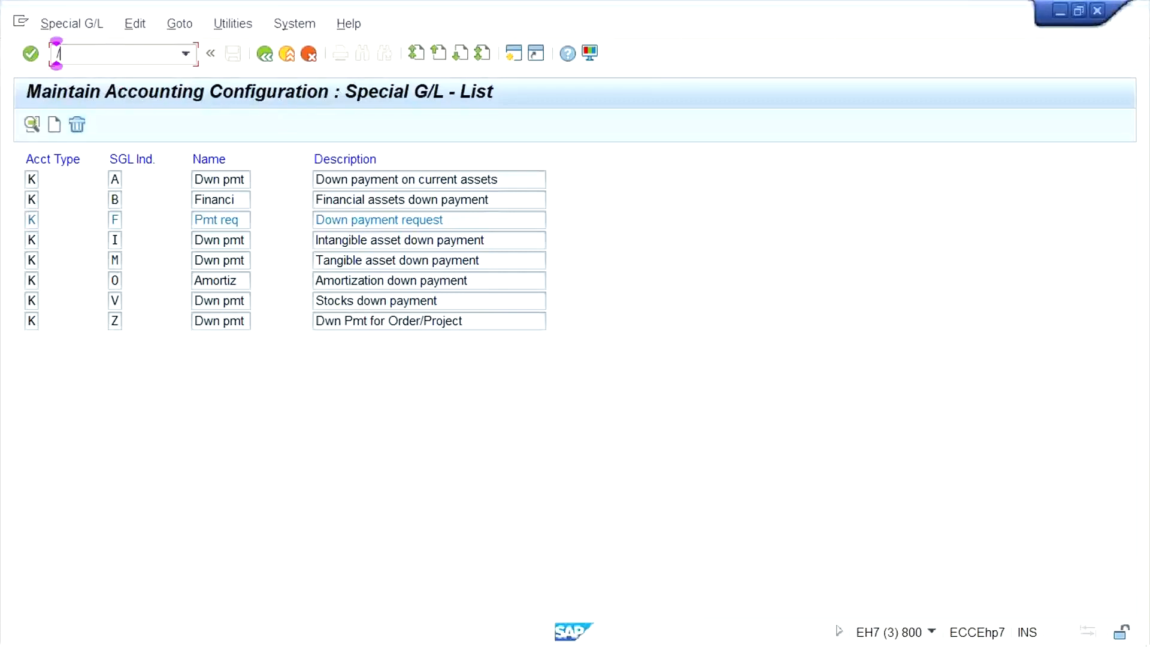
text(NFBZP)
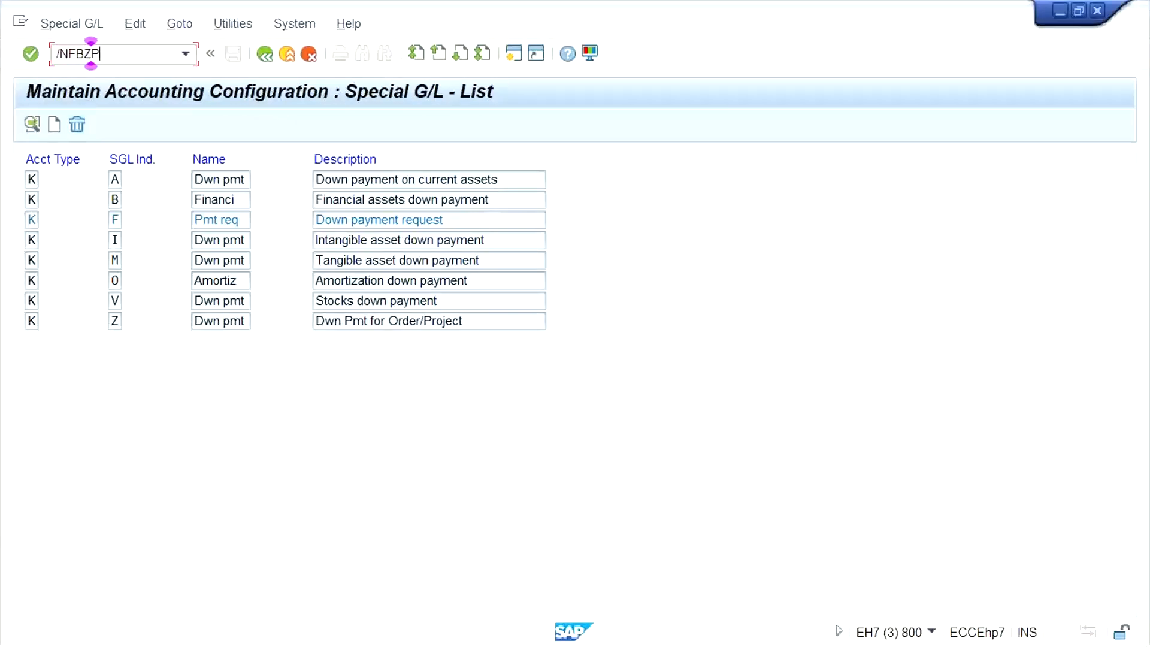
key(Return)
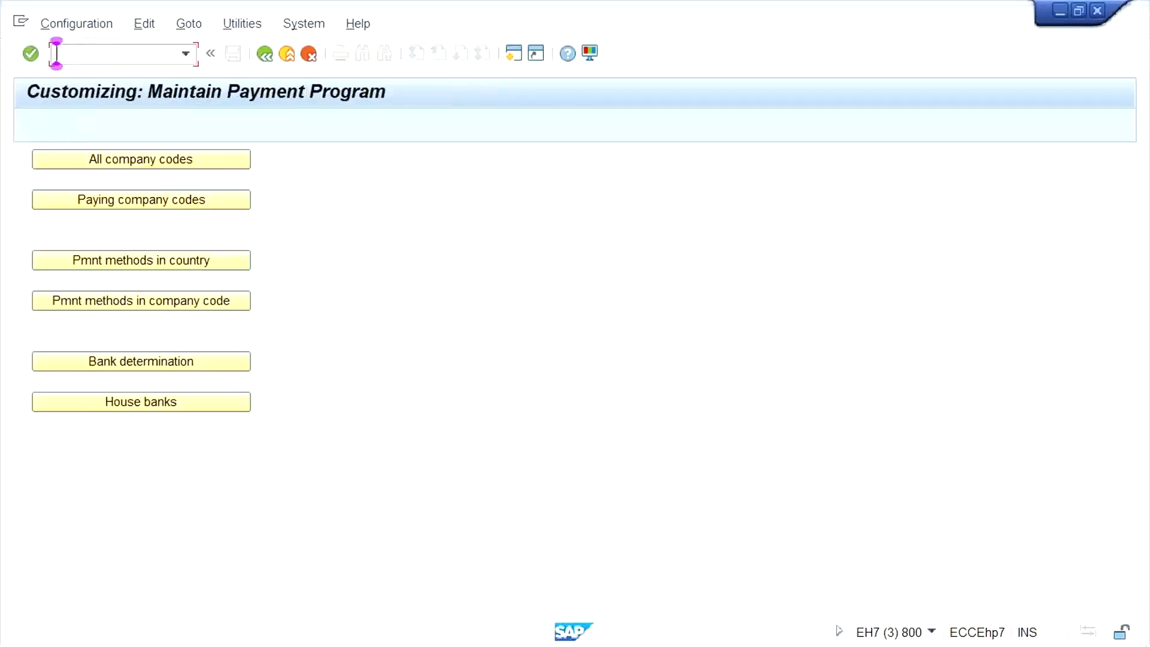
Open the payment program's details for company code TM33 under all company codes.
click(132, 163)
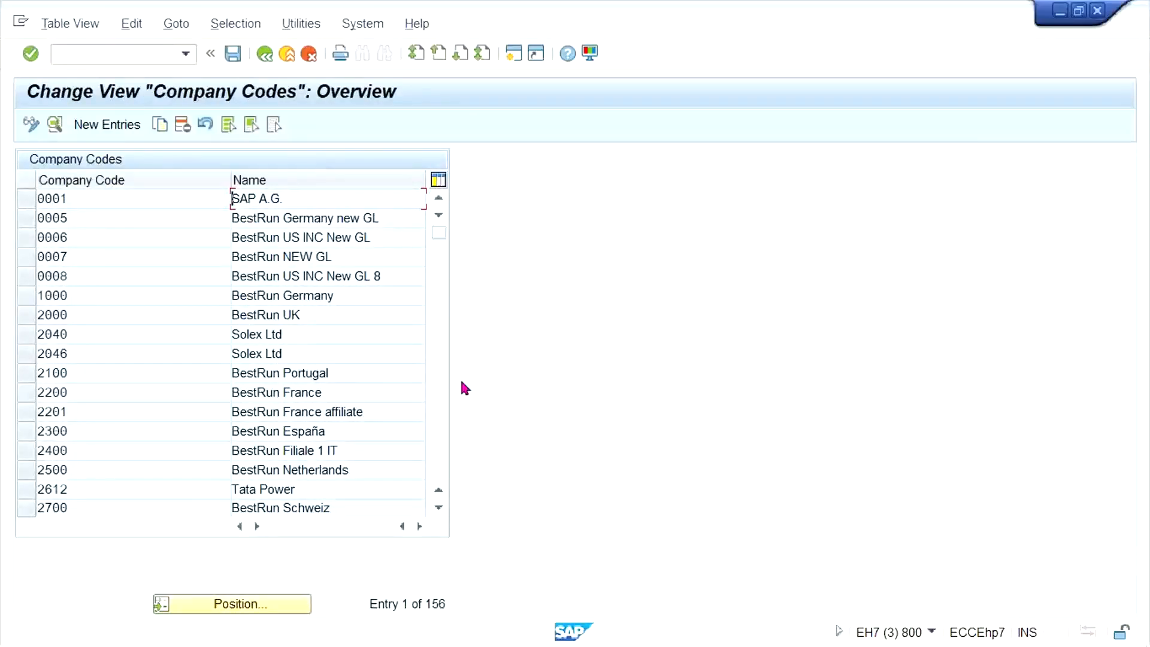
click(256, 597)
text(TM33)
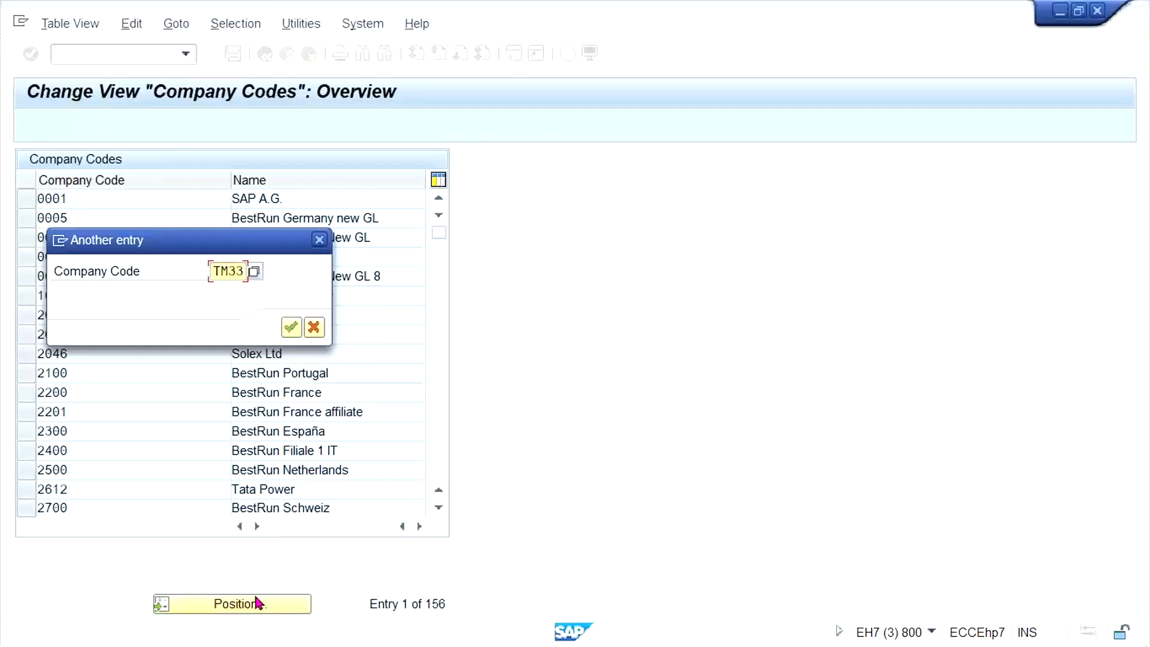
key(Return)
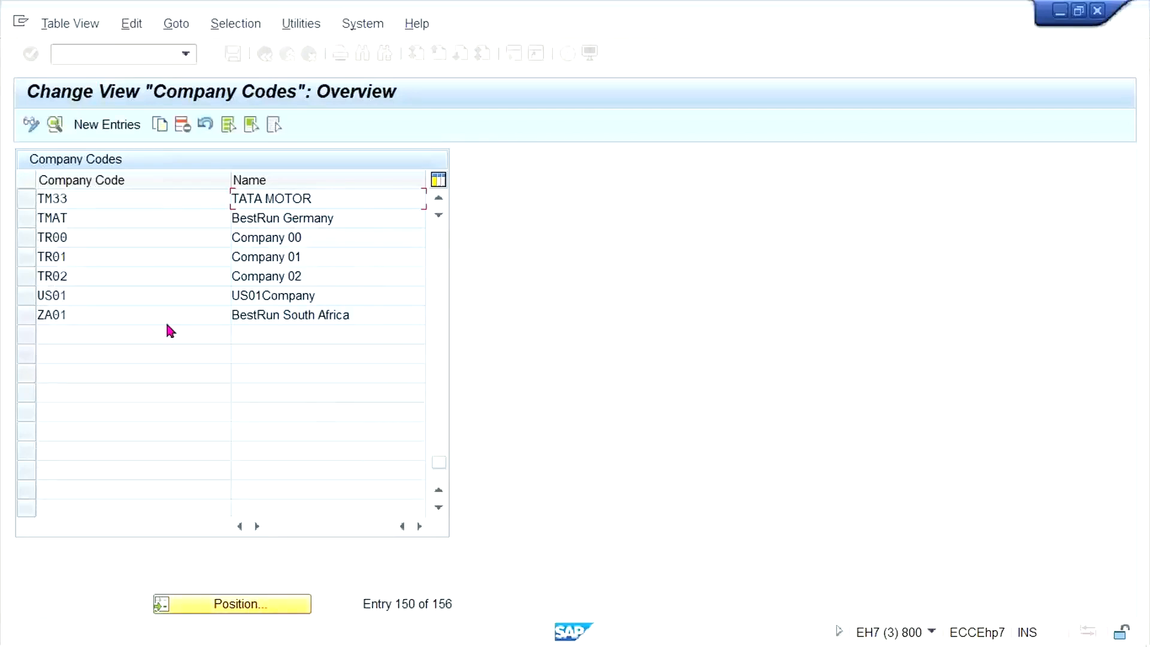
double_click(158, 196)
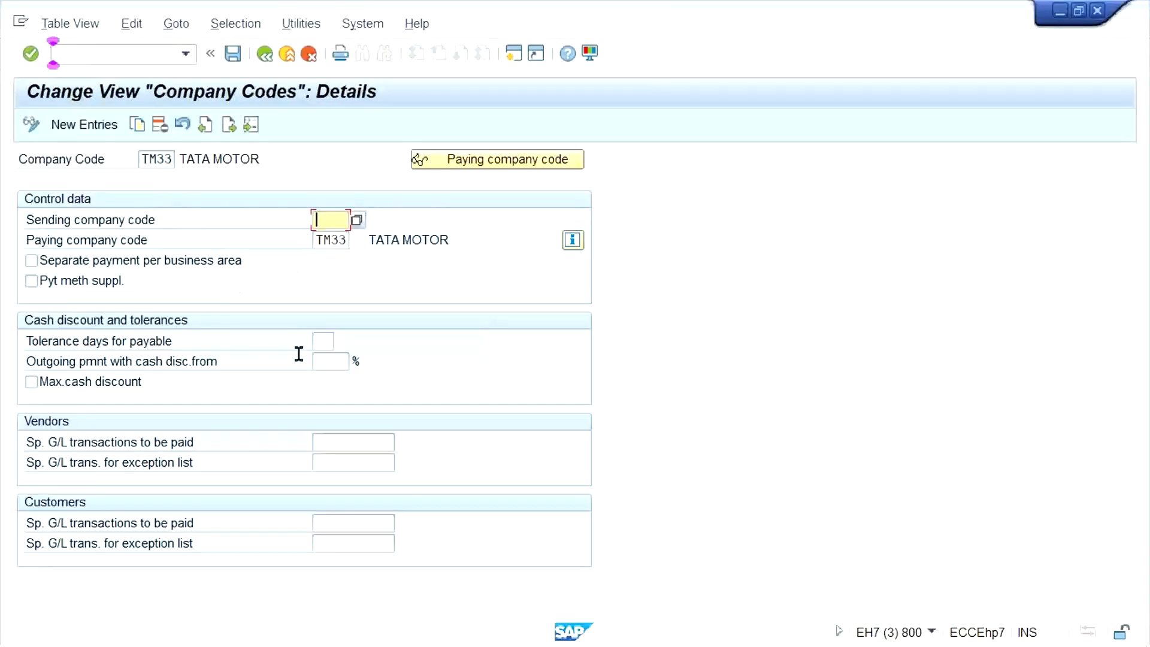
Set the vendor special G/L transactions to be paid to AF for company code TM33, save, and return to the overview.
click(362, 443)
text(A)
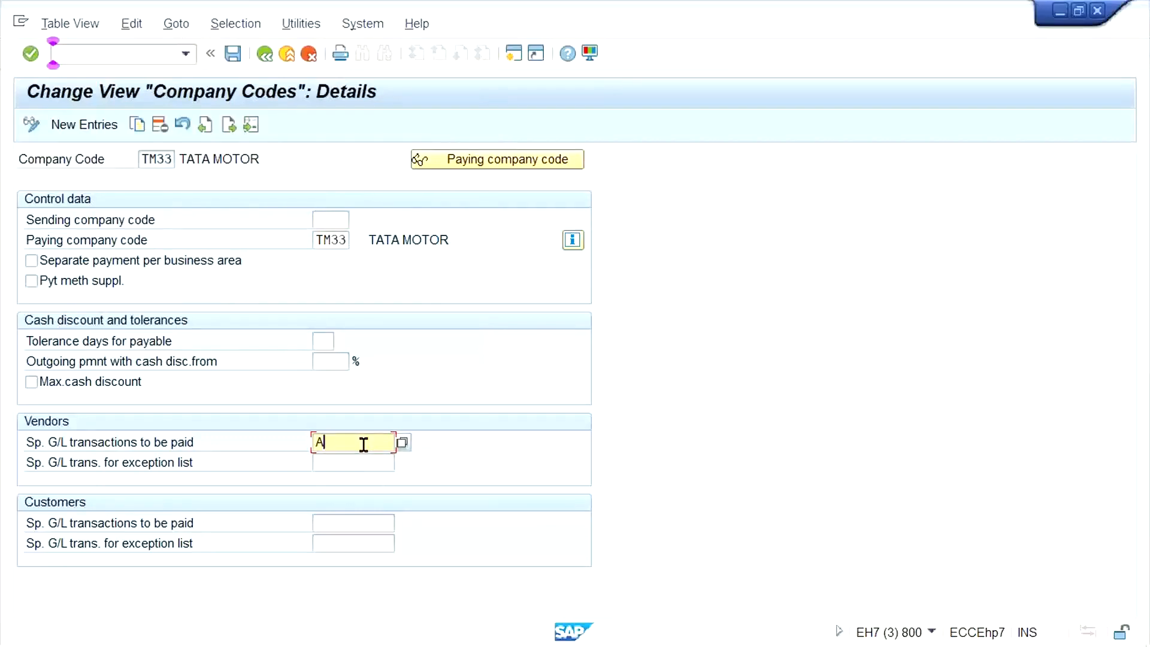
text(F)
key(Return)
key(ctrl+s)
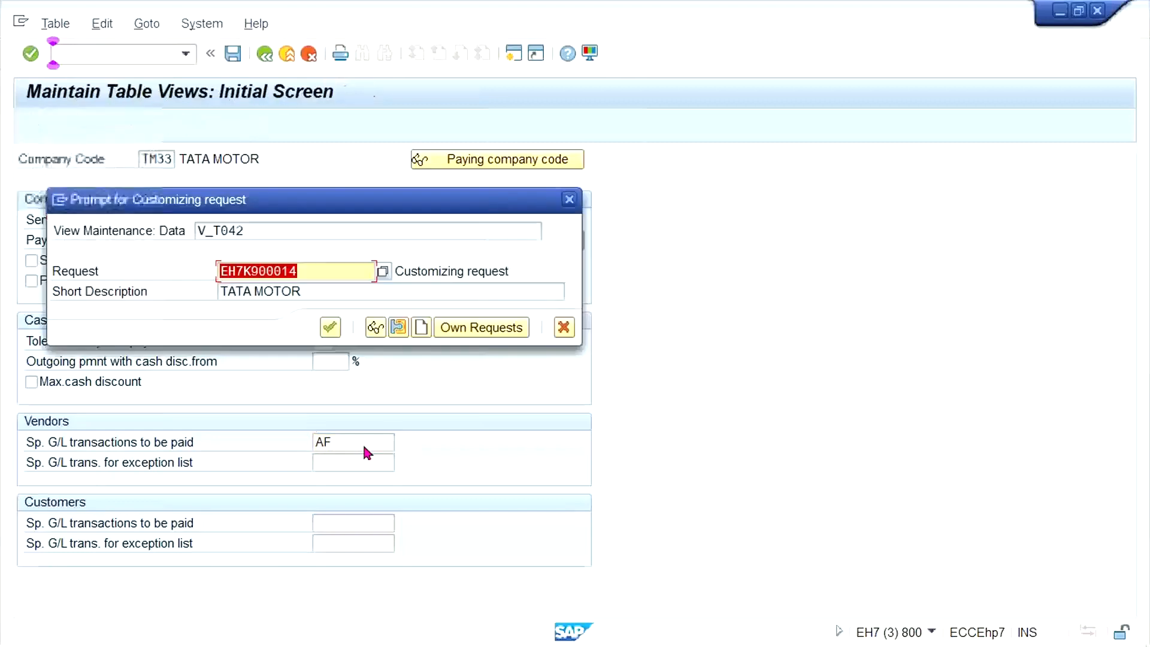
key(Return)
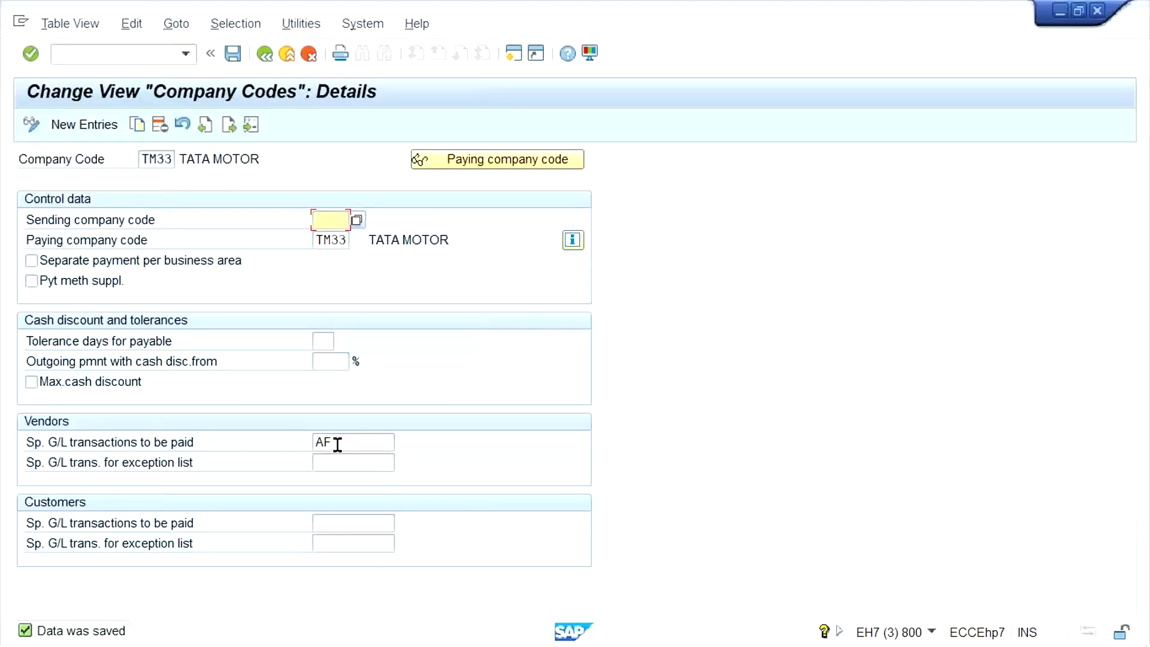
key(ctrl+s)
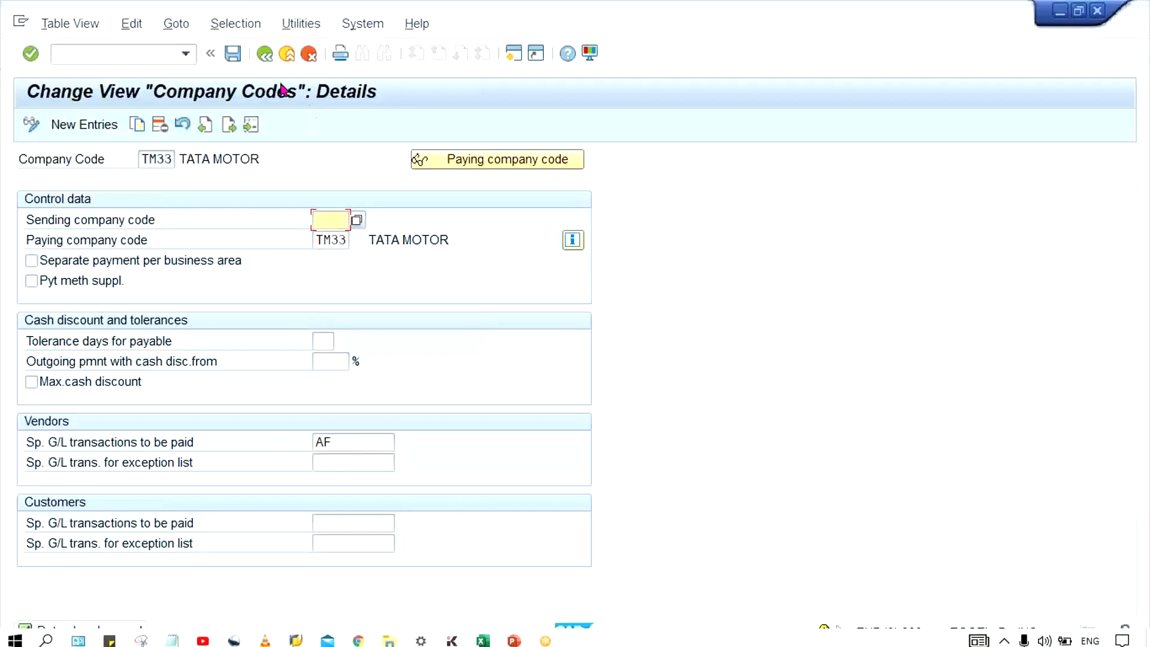
click(264, 57)
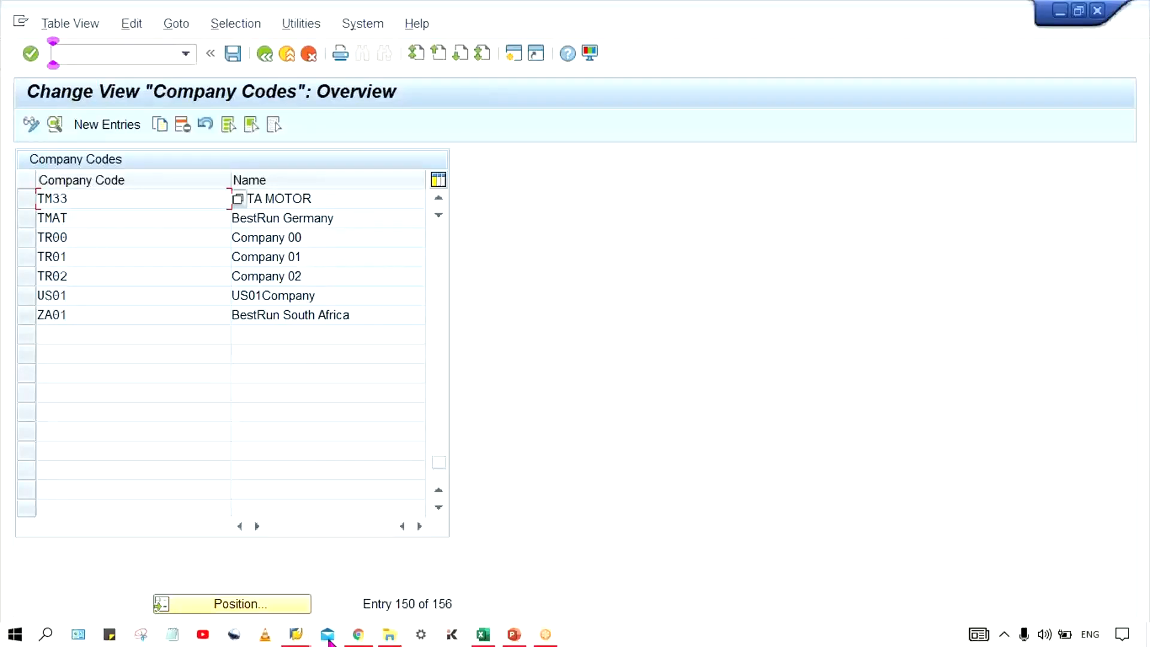
Switch to the down payment request session and start transaction F110 there in place of the current one.
mouse_move(290, 637)
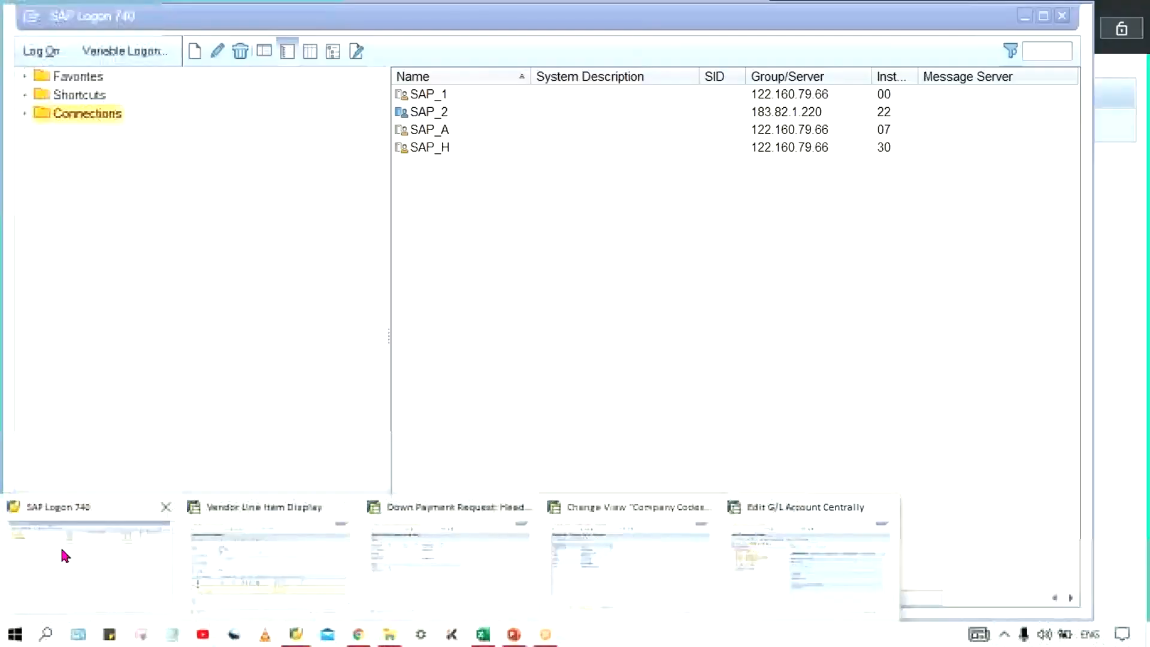
click(228, 561)
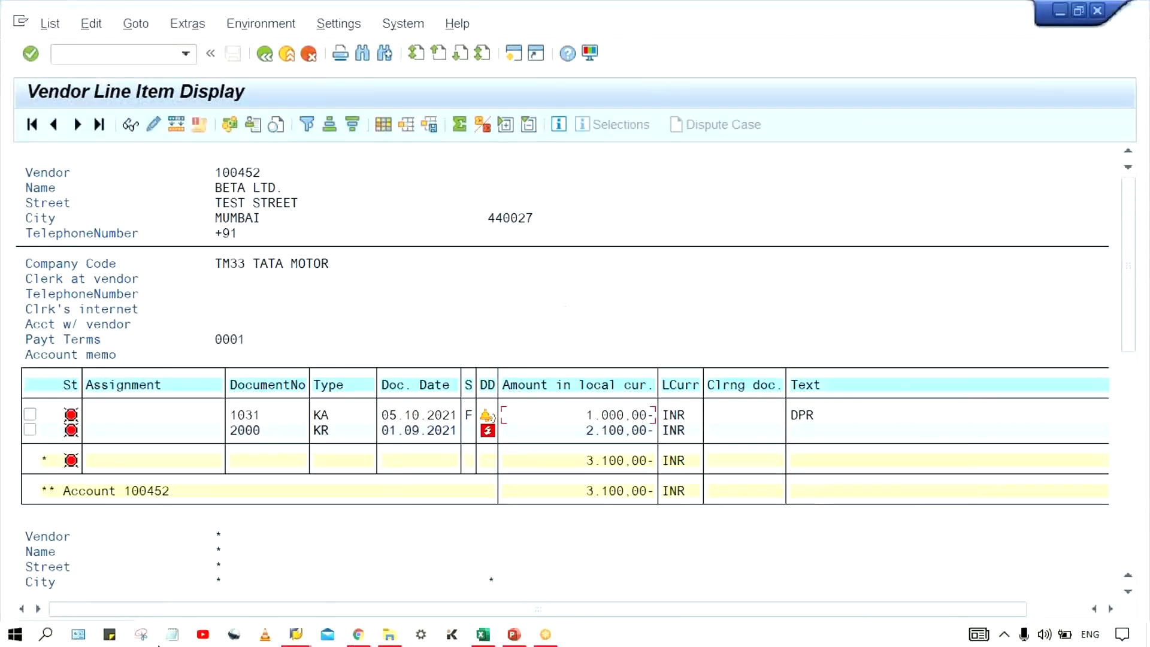
click(326, 638)
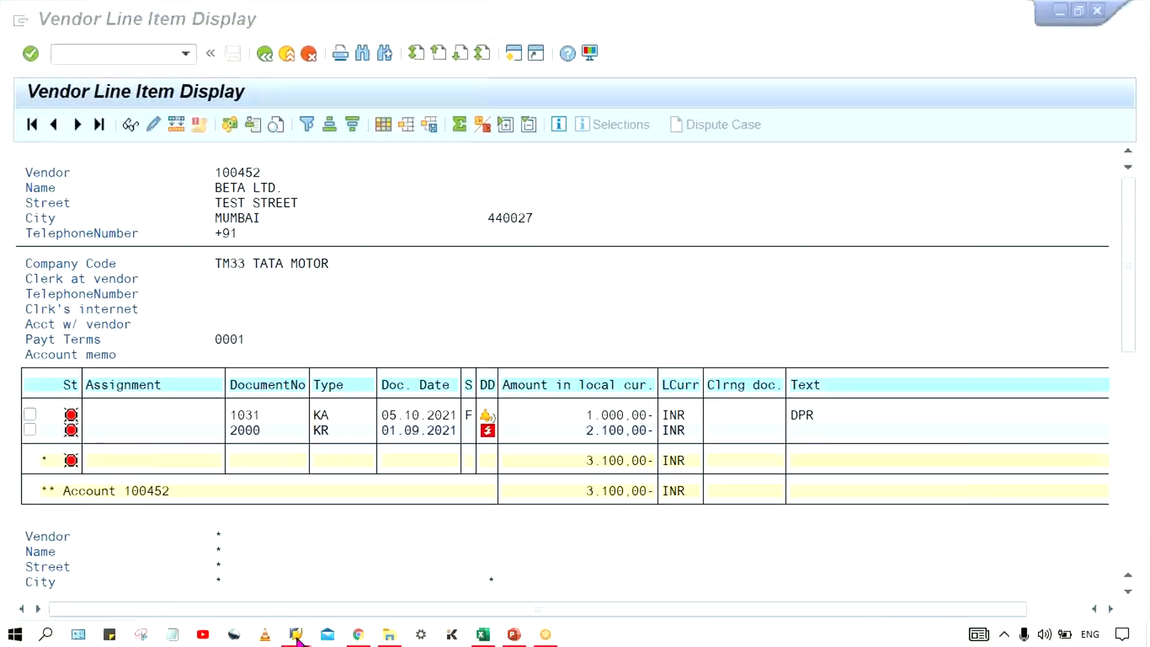
click(447, 605)
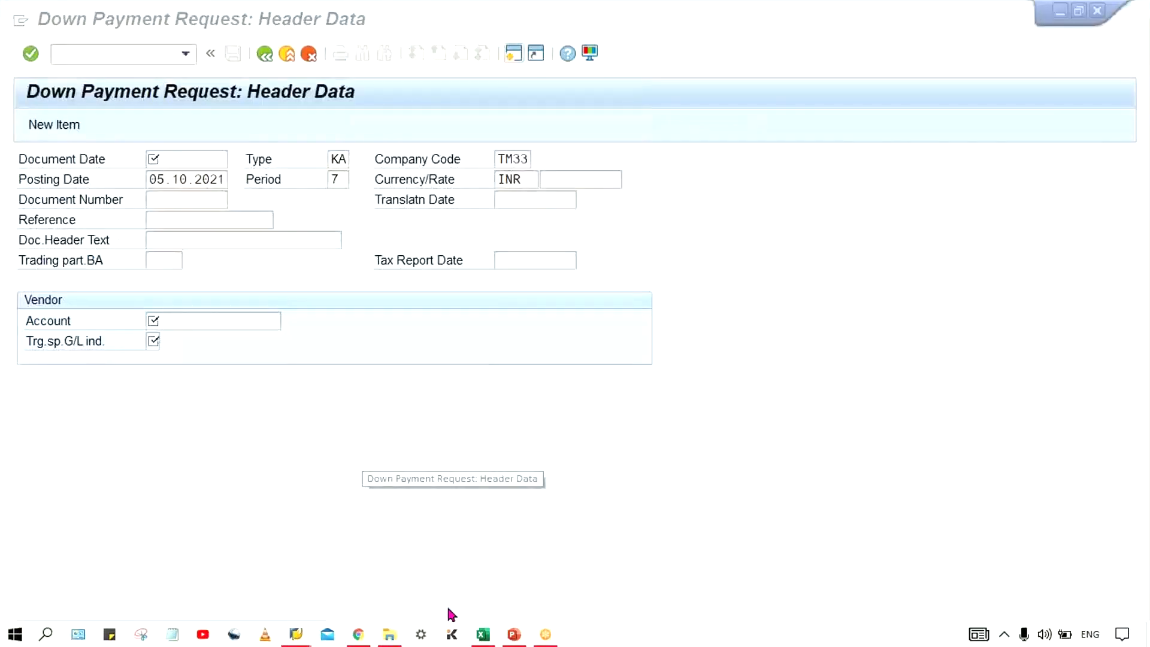
click(106, 54)
text(/N)
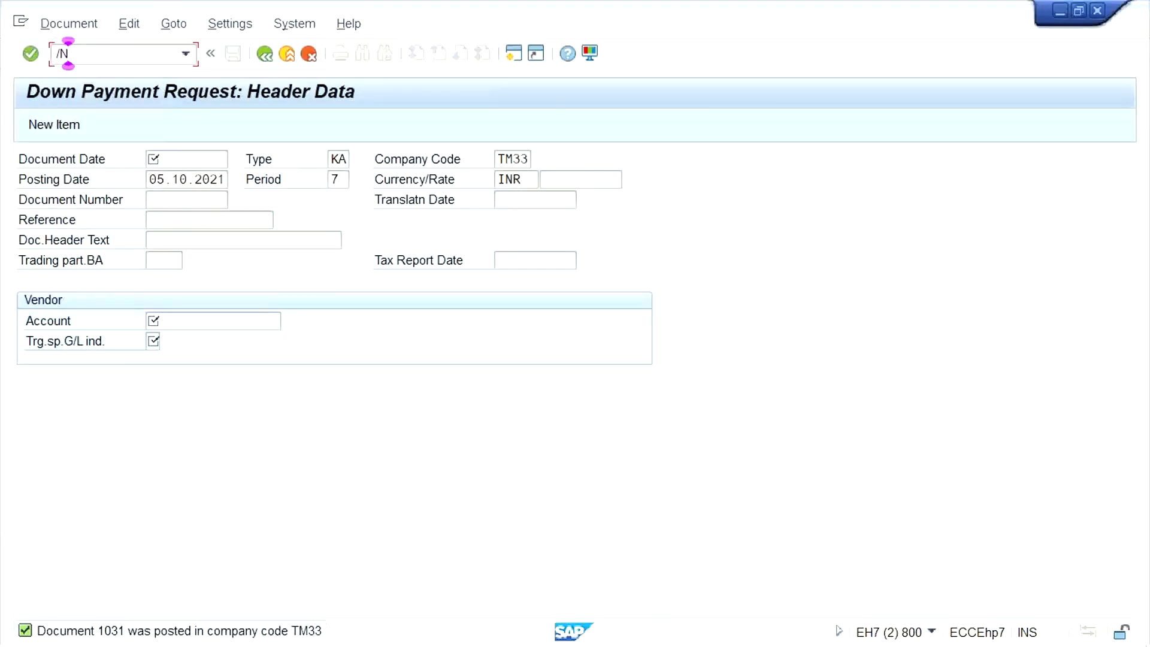
text(F110)
key(Return)
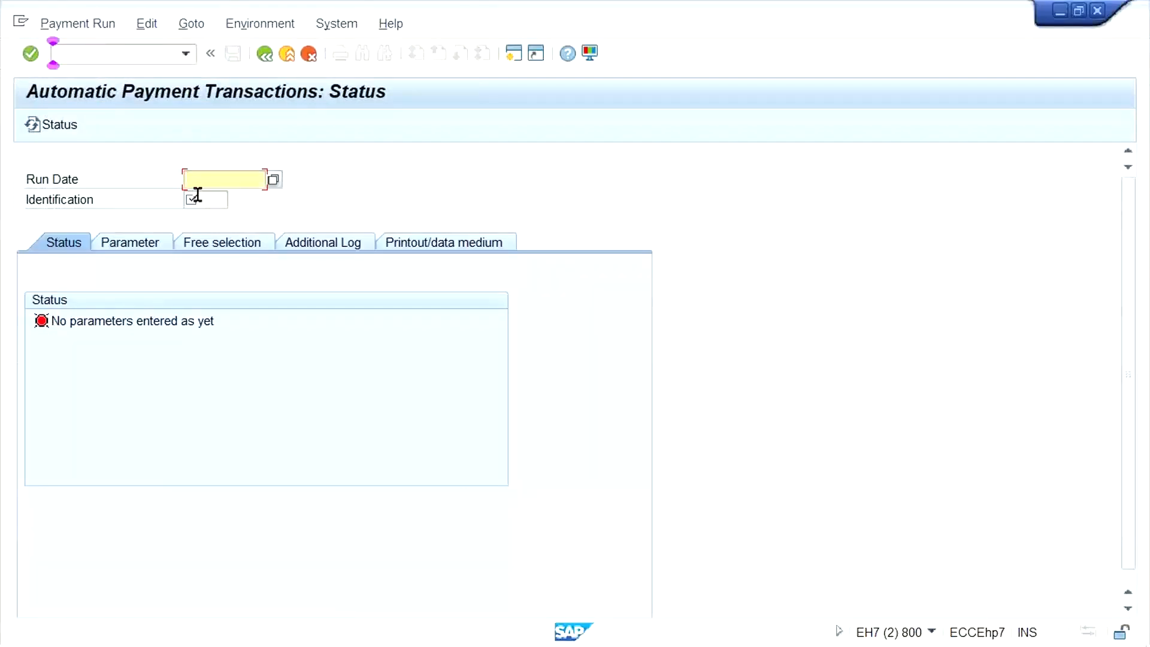
Identify the payment run with run date 05.10.2021 and identification TM33A.
text(05.10.2021)
key(Tab)
key(Return)
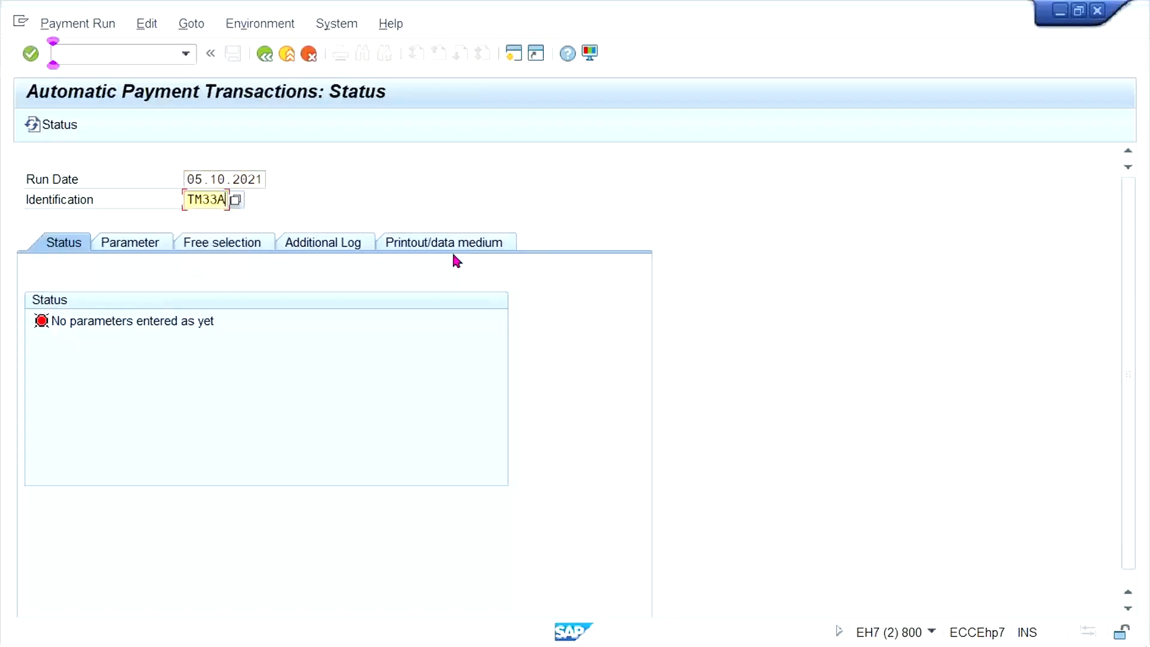
key(shift+Tab)
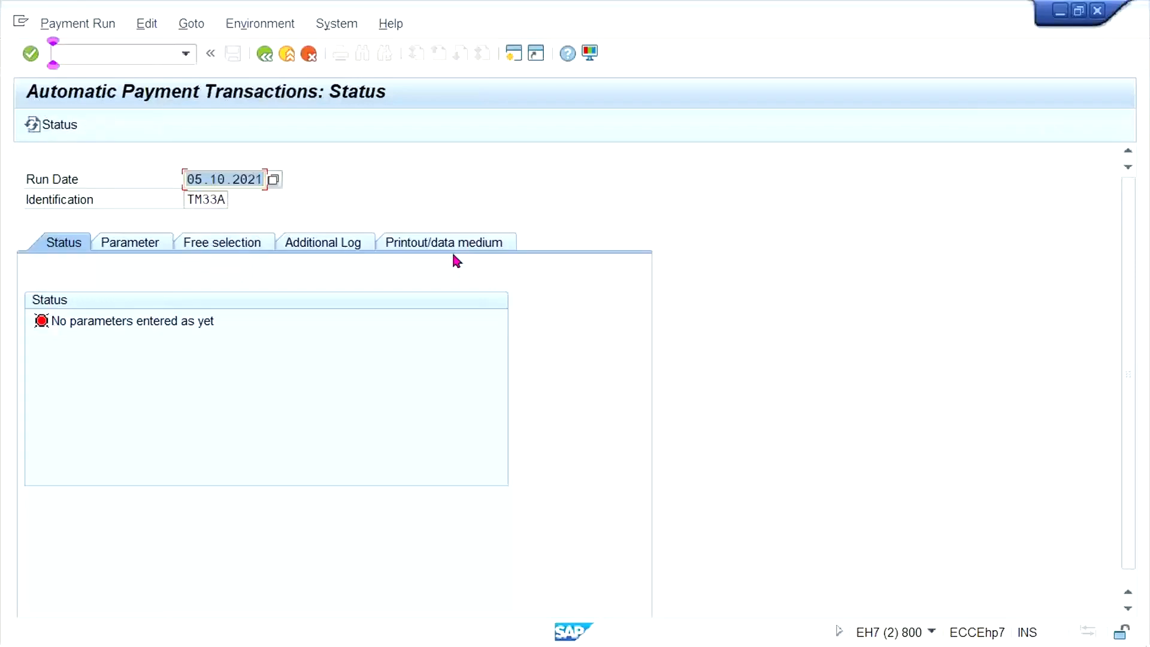
In the run's parameters, enter company code TM33, payment method T and next payment date 08.10.2021.
click(139, 247)
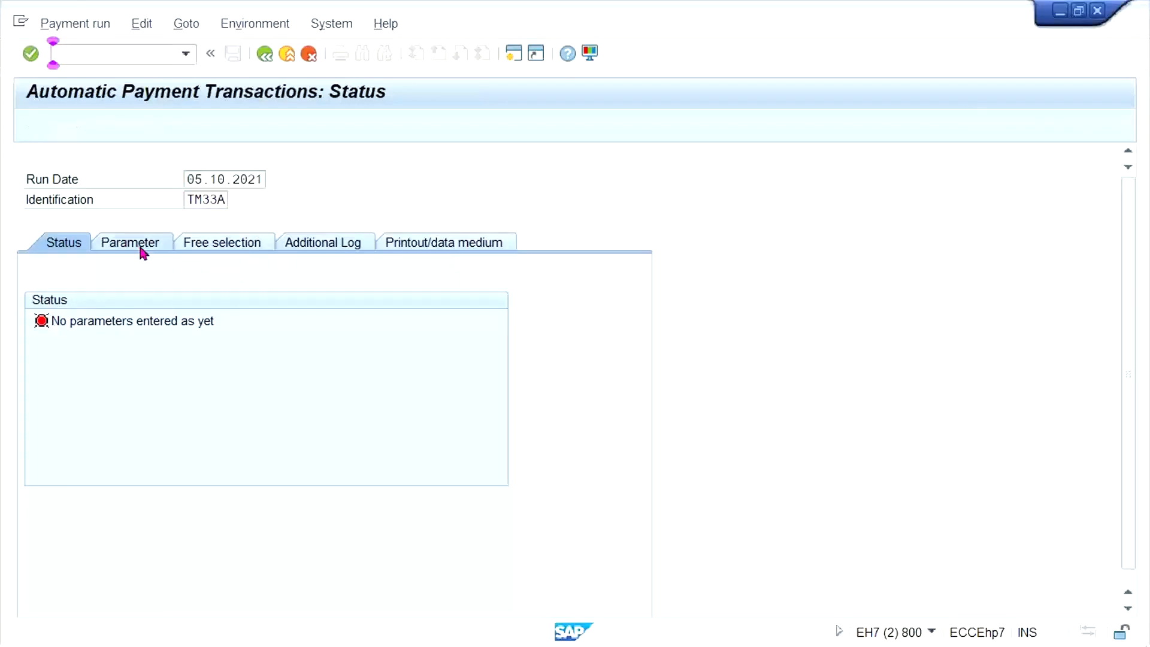
click(111, 359)
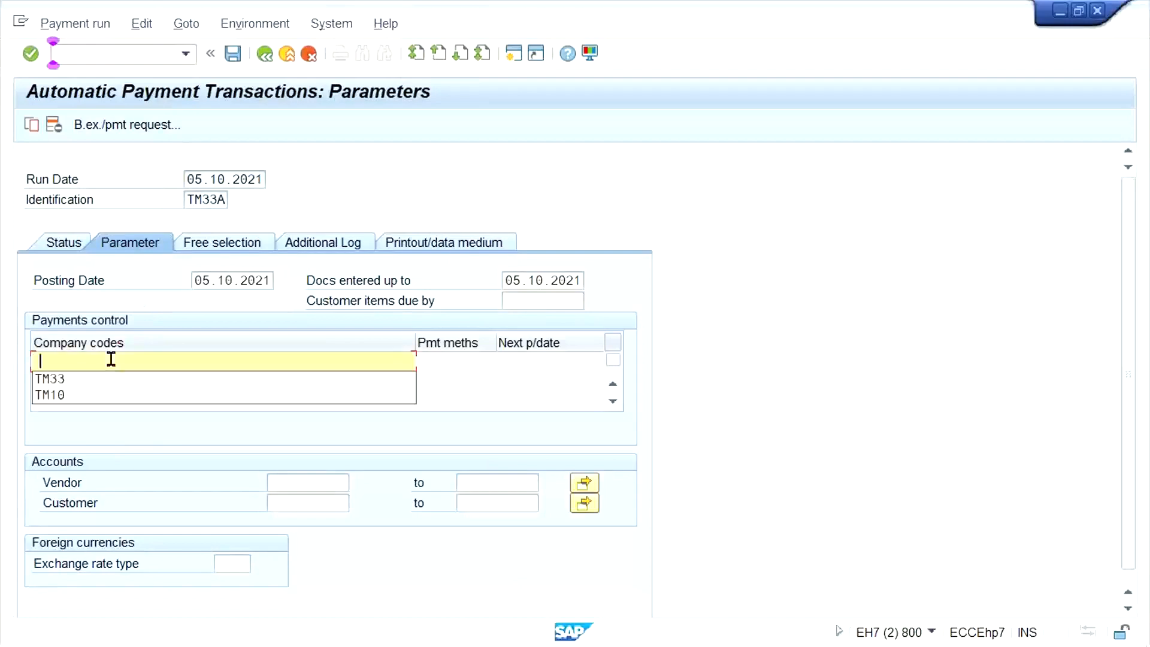
key(Down)
key(Return)
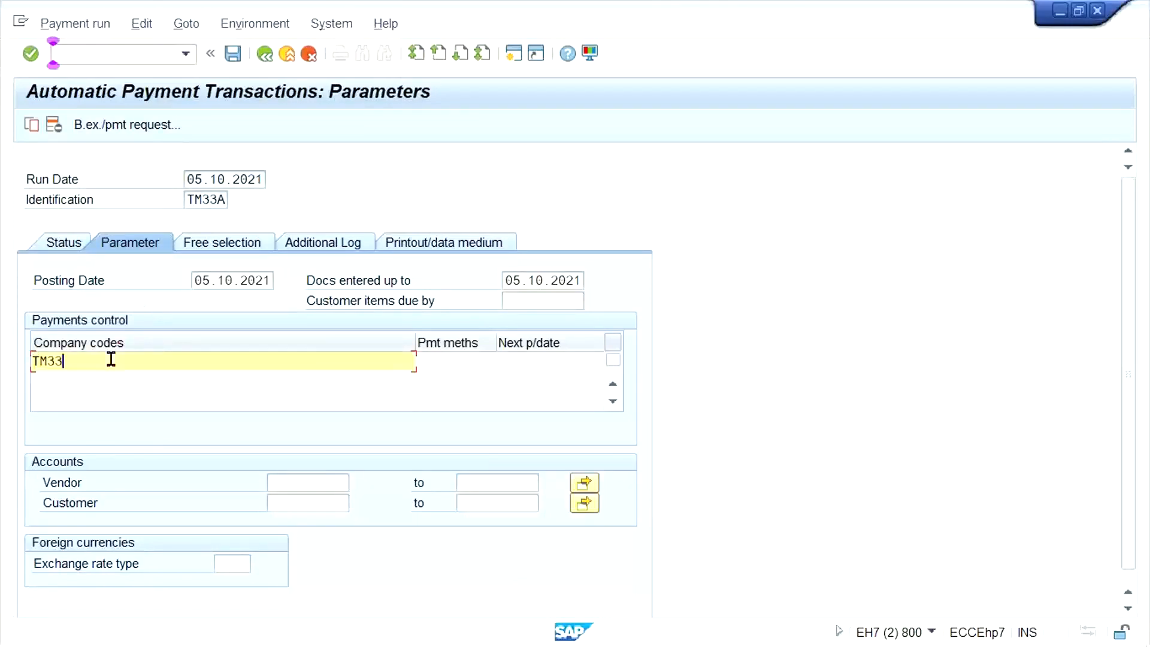
key(Tab)
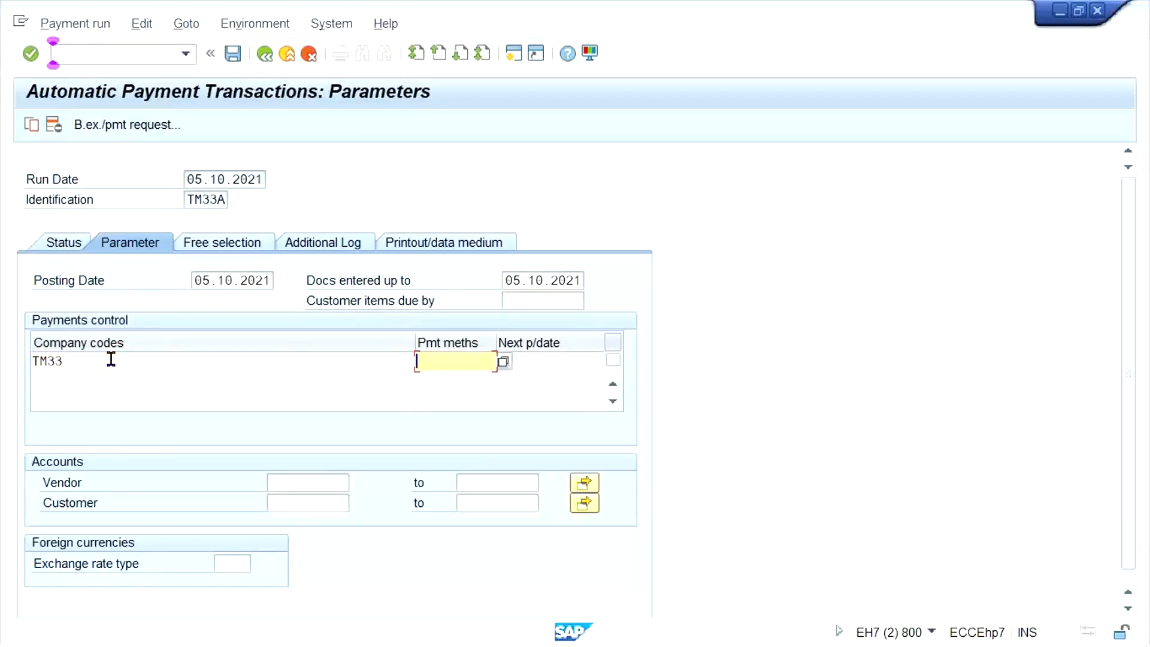
text(T)
key(Tab)
key(Down)
key(Return)
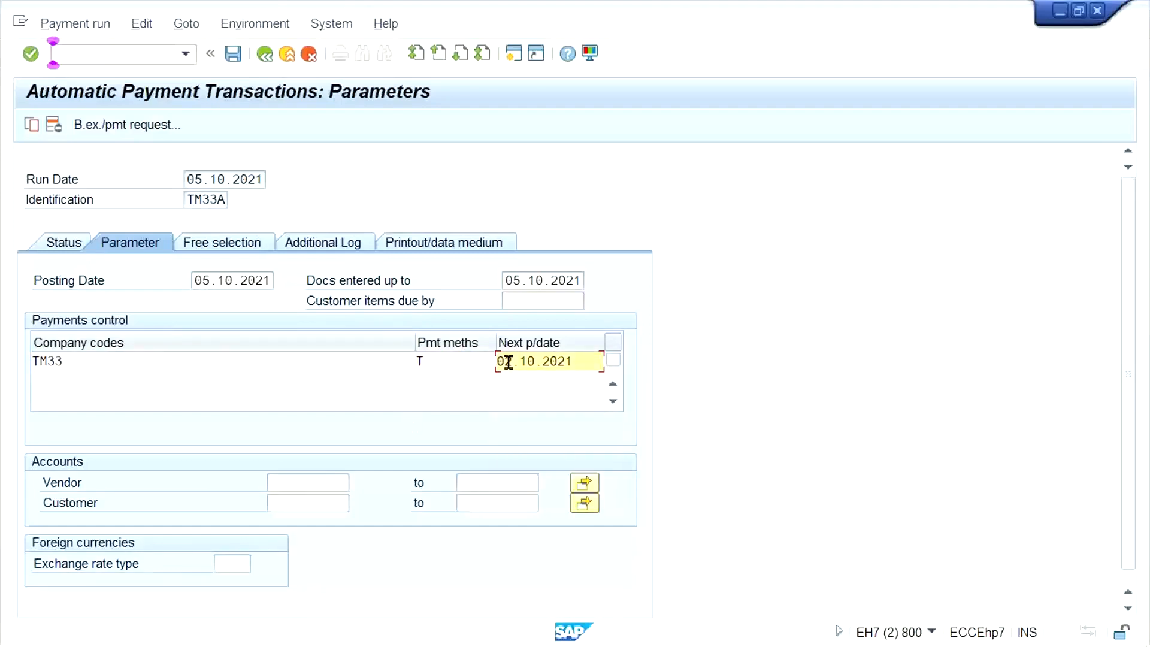
key(BackSpace)
text(8)
Restrict the payment run to the BETA LTD. vendor account, checking its number in the vendor line item display.
click(327, 477)
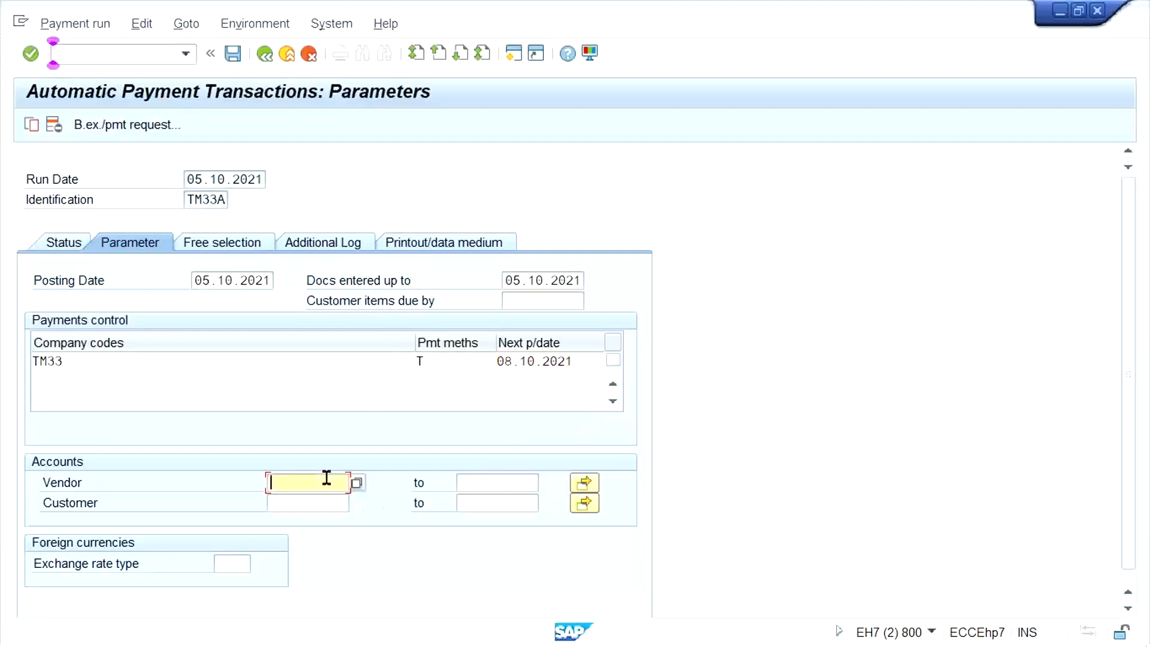
key(Down)
key(Down)
key(Up)
key(Return)
key(alt+Tab)
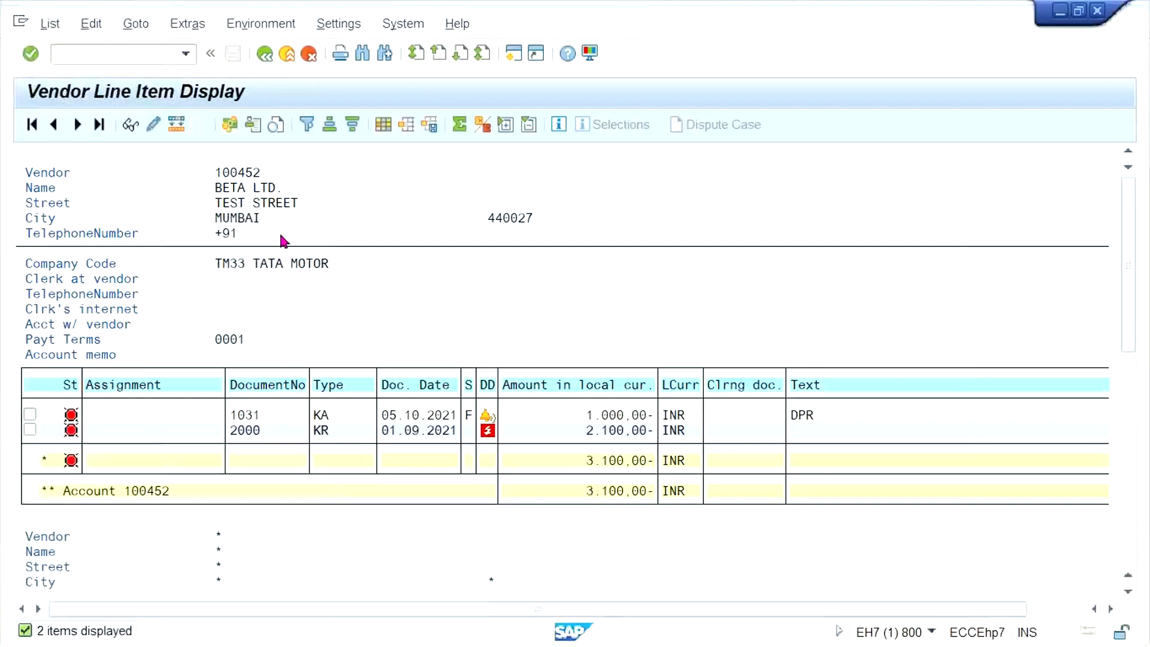
key(alt+Tab)
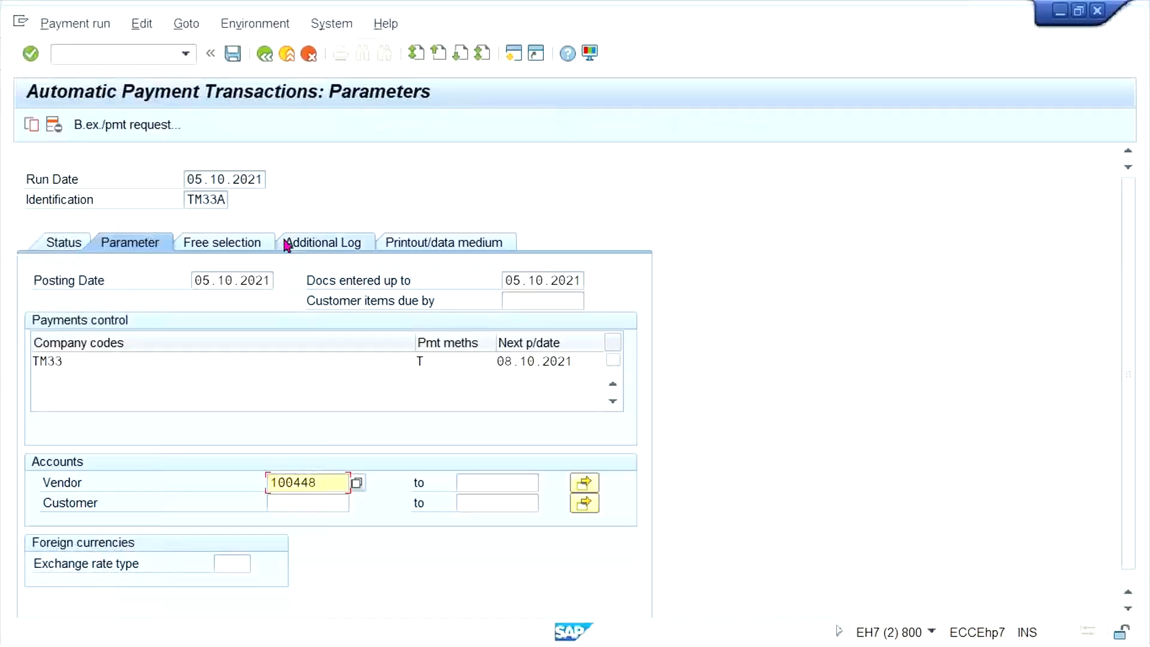
key(BackSpace)
key(BackSpace)
text(52)
Log the due date check, payment method selection in all cases and payment document line items for the same vendor.
click(329, 242)
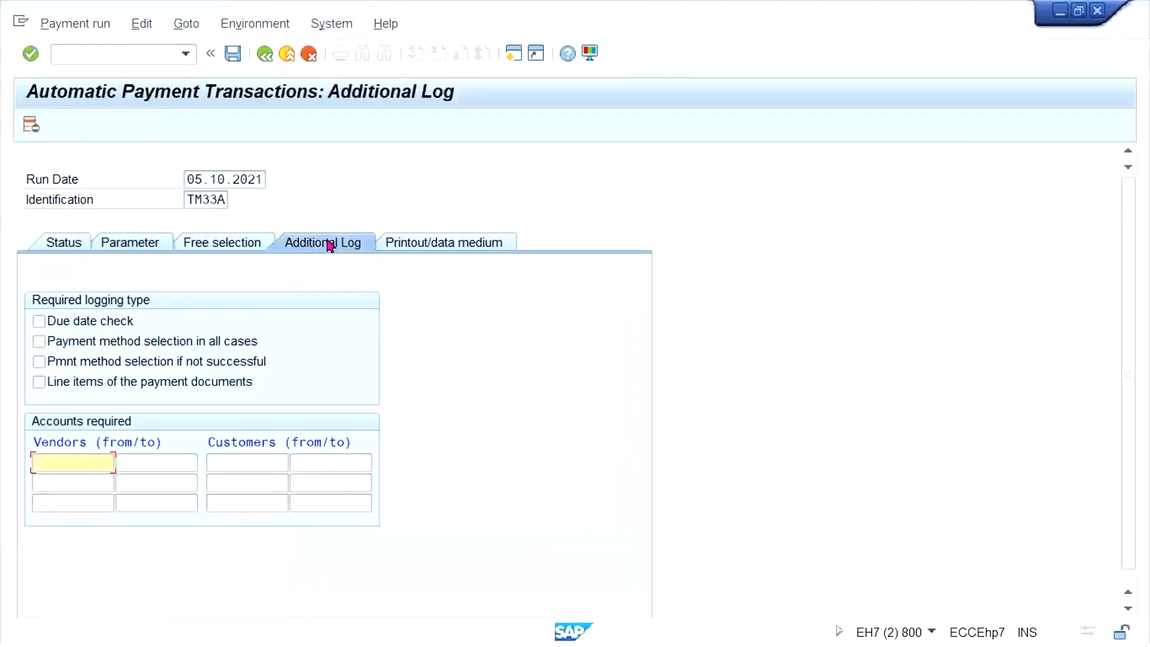
click(112, 322)
click(122, 342)
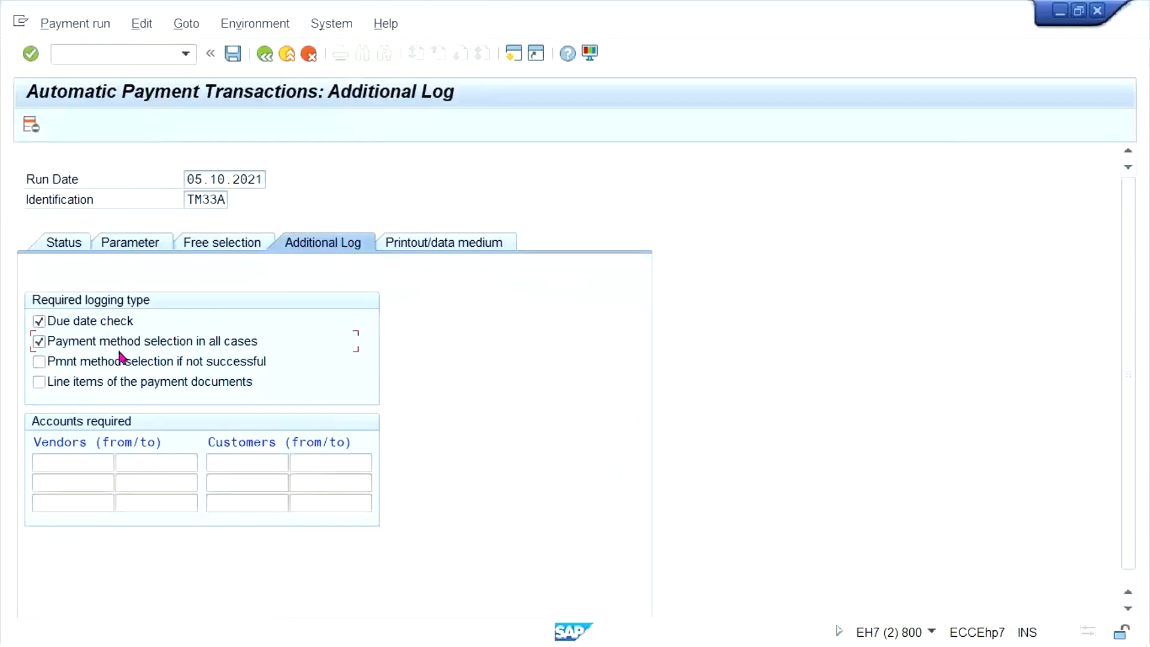
click(103, 383)
click(76, 462)
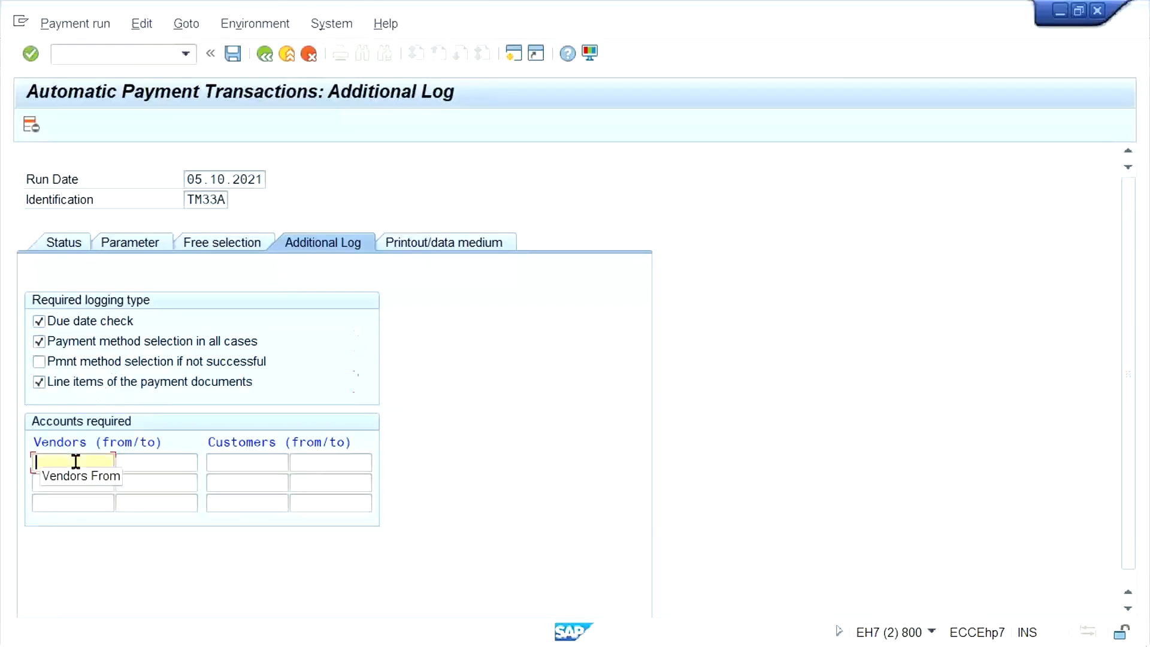
text(100452)
key(Return)
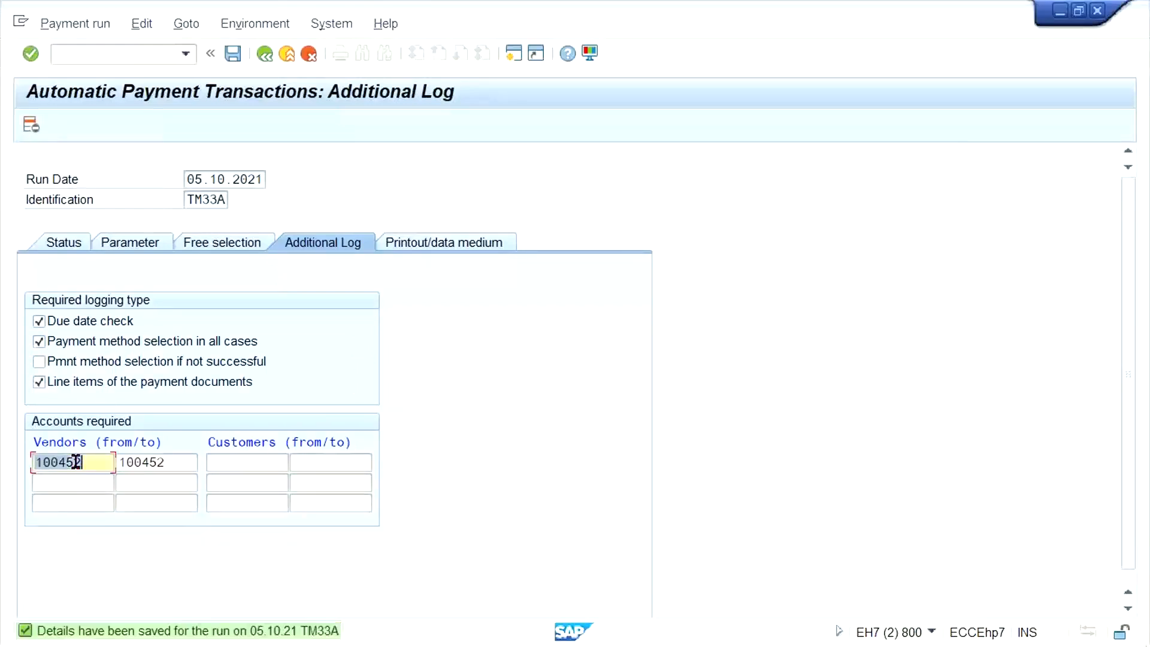
Schedule the payment proposal to start immediately and refresh the run's status.
click(74, 245)
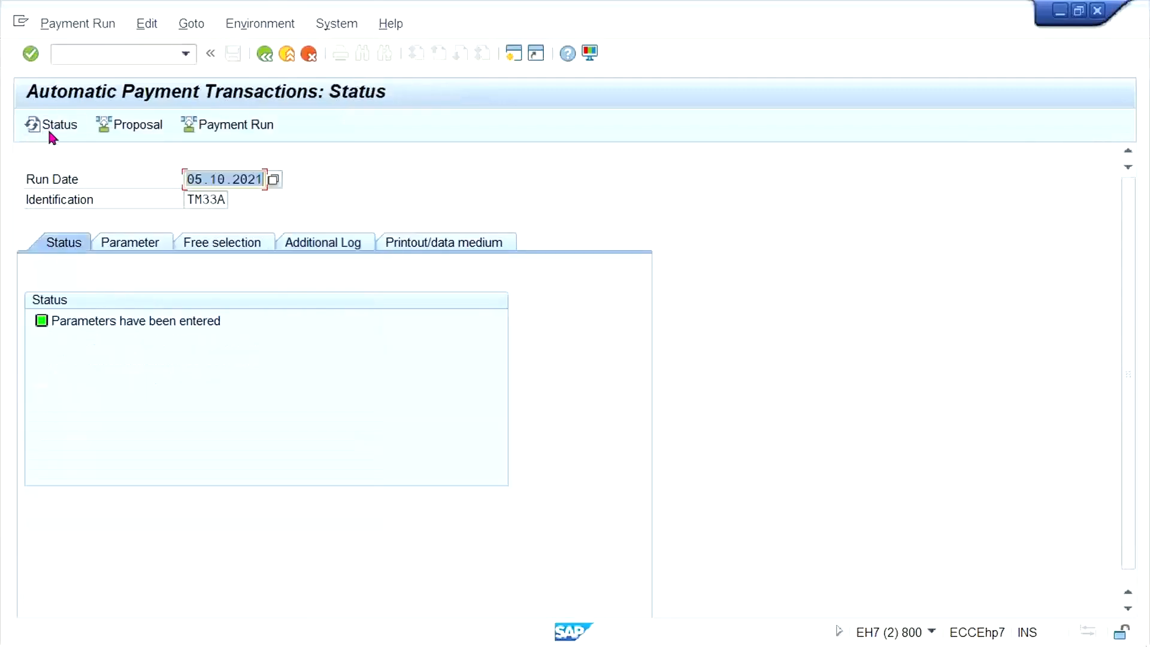
click(148, 129)
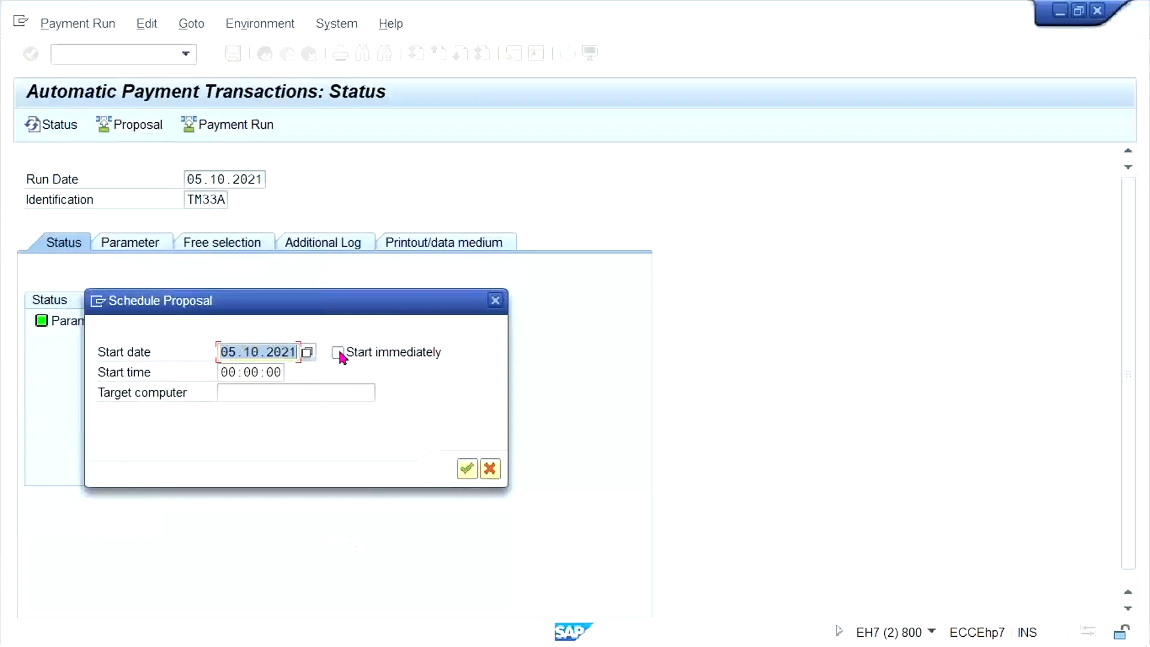
click(337, 353)
key(Return)
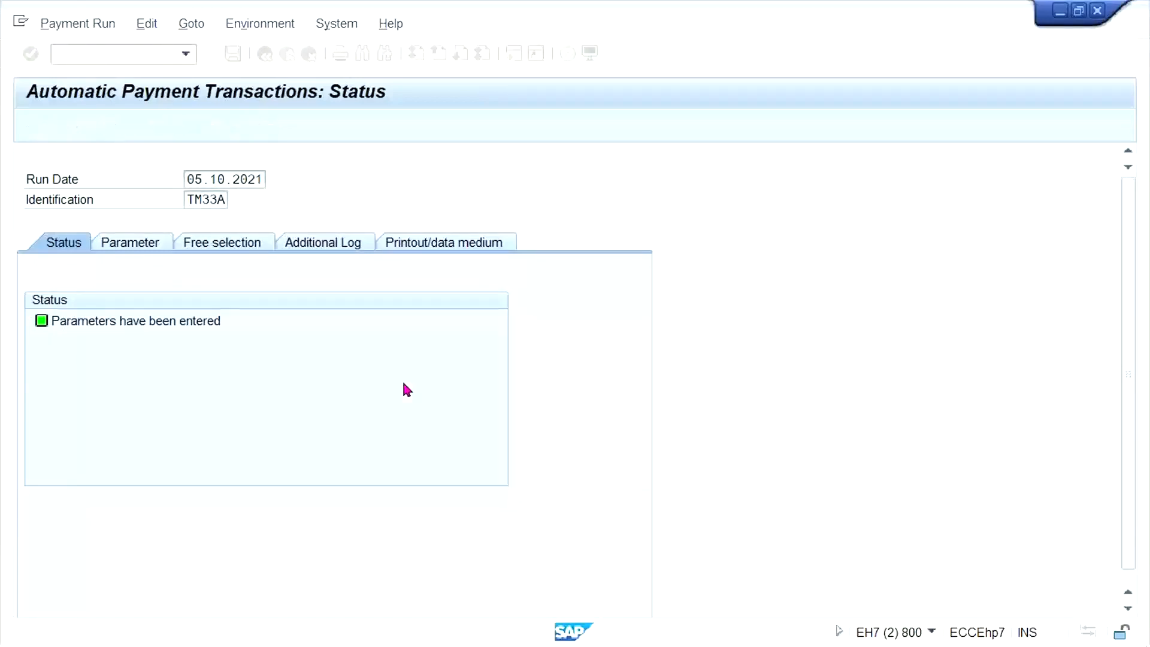
key(Return)
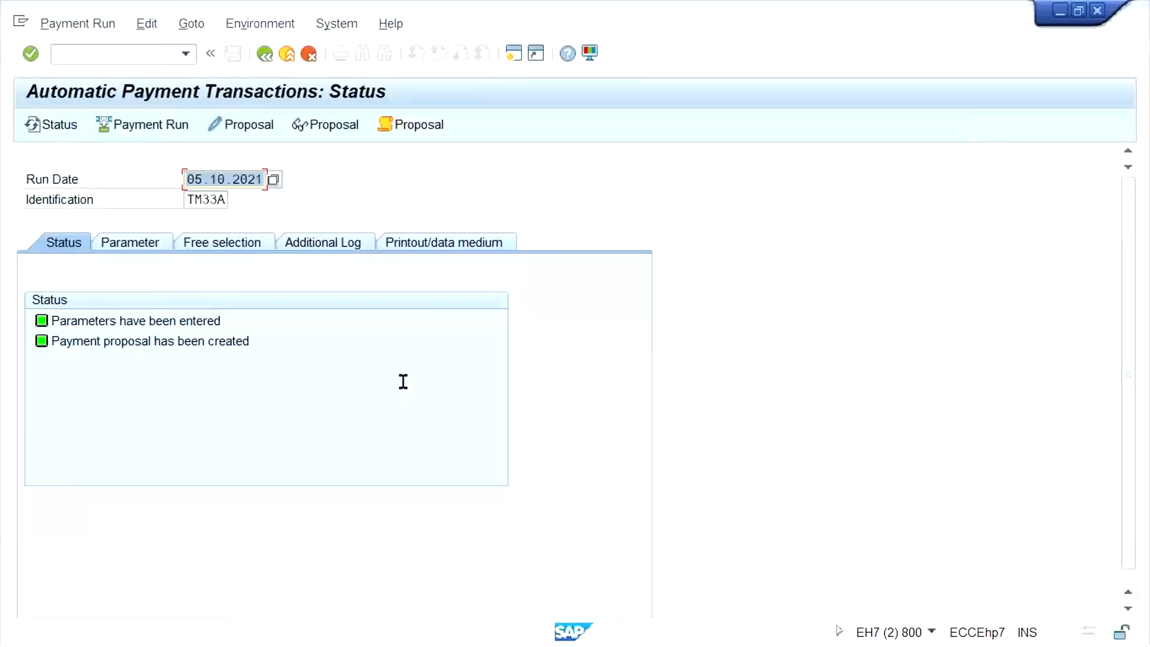
Try to display the payment proposal, read the proposal's job log, and return to the run status.
click(337, 124)
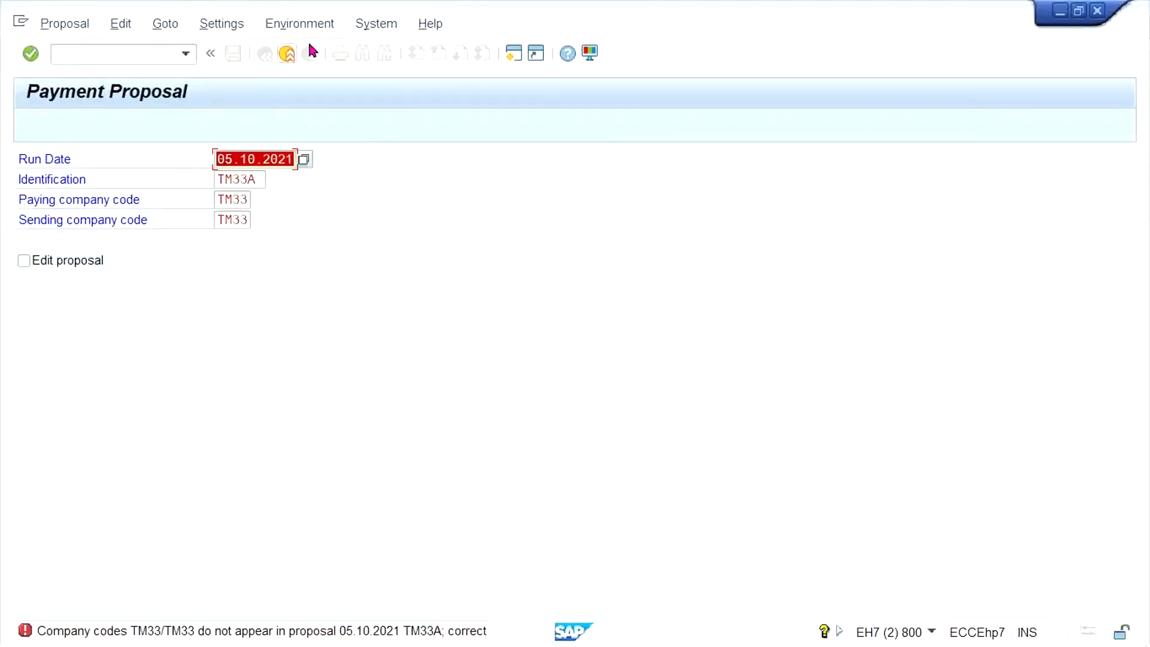
click(287, 54)
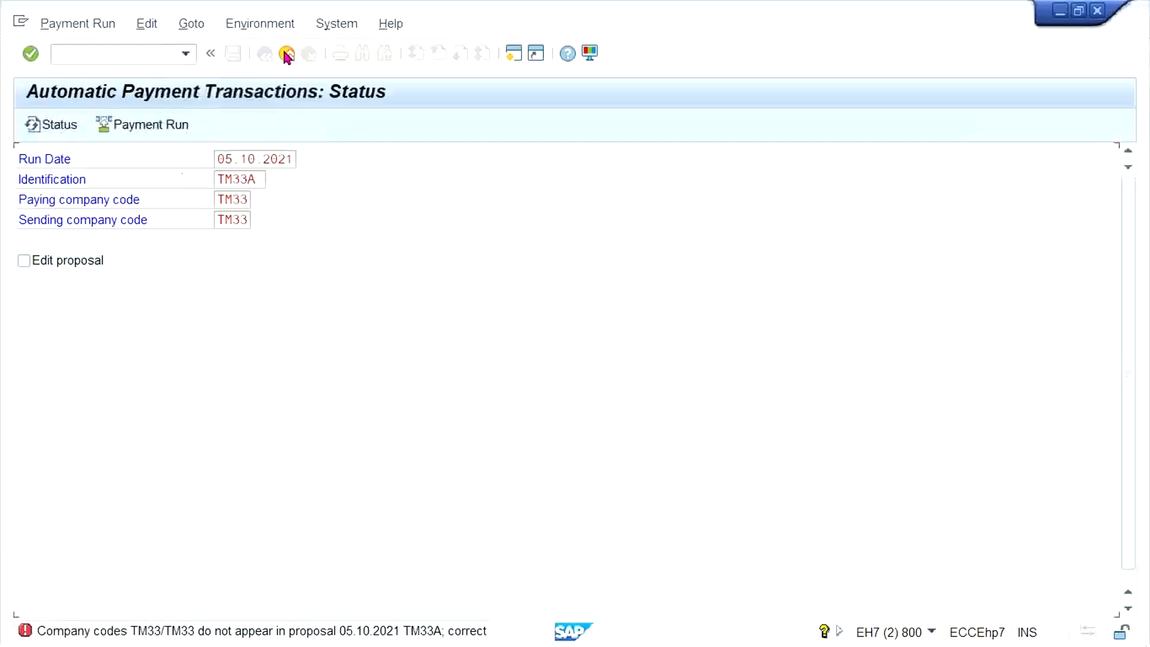
click(409, 124)
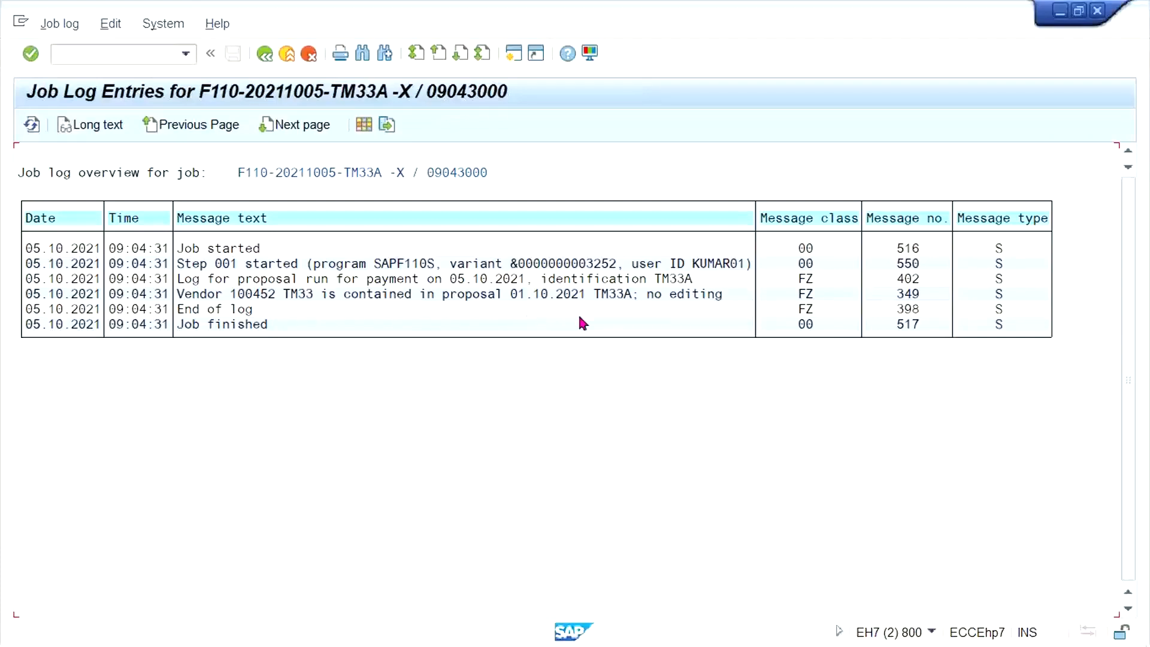
key(F3)
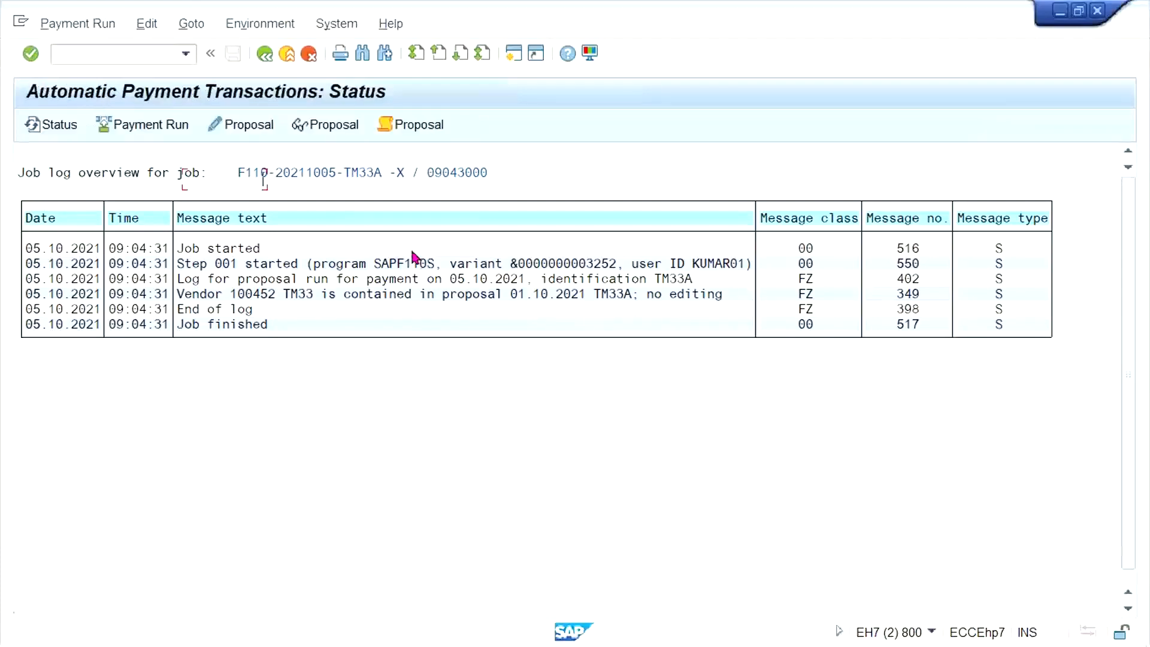
Load the payment run TM33A with run date 01.10.2021.
key(Left)
key(Left)
key(Left)
key(Left)
key(Left)
key(Left)
key(Left)
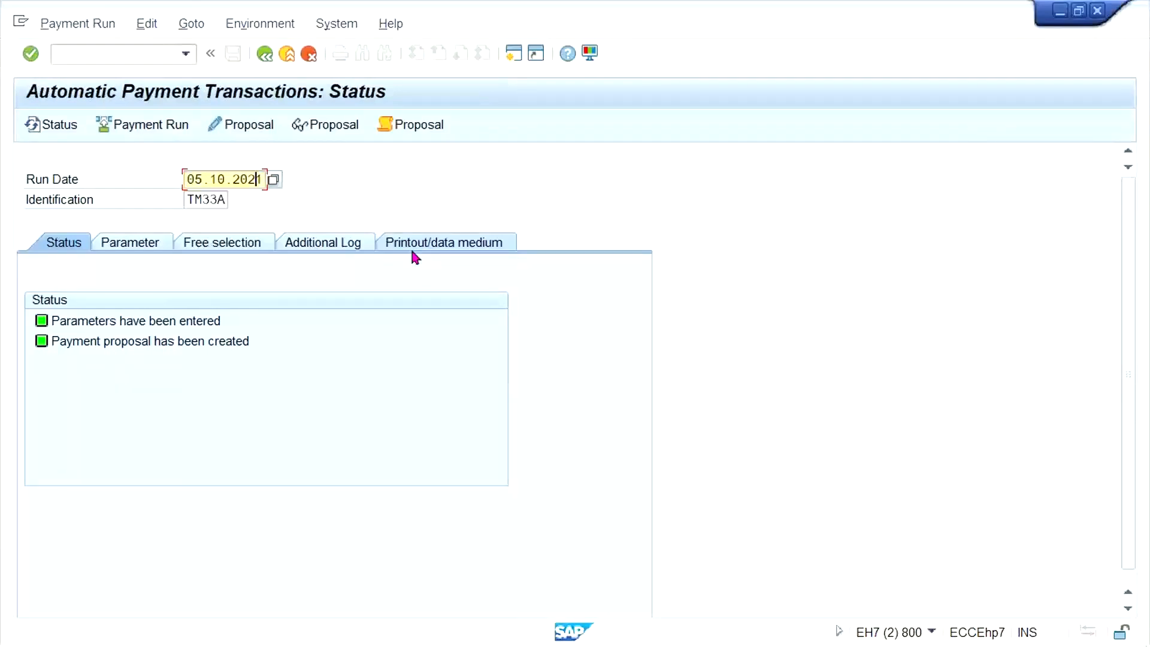
key(Left)
key(Left)
key(BackSpace)
text(1)
key(Return)
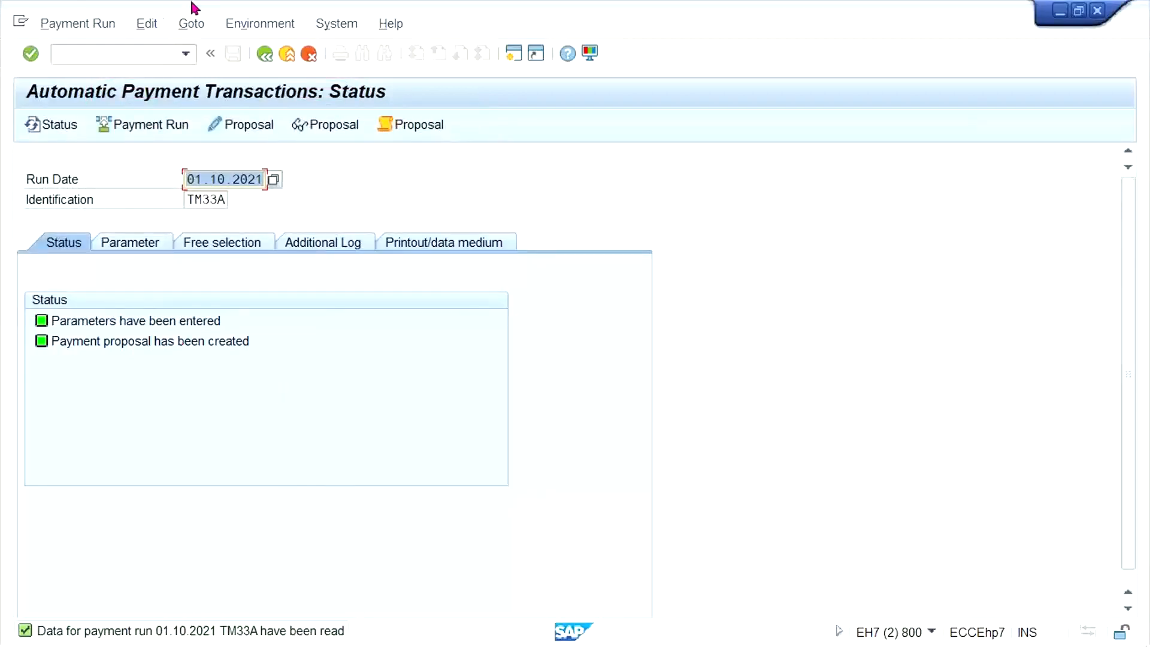
Delete the existing payment proposal of run TM33A.
click(142, 25)
mouse_move(226, 79)
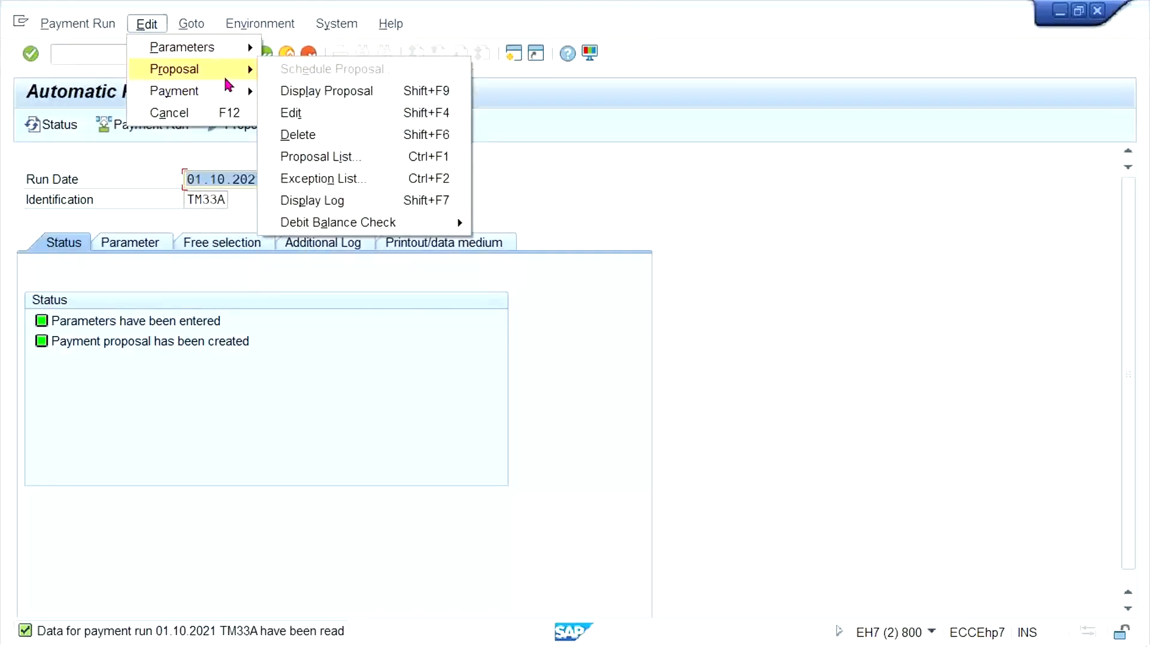
click(300, 135)
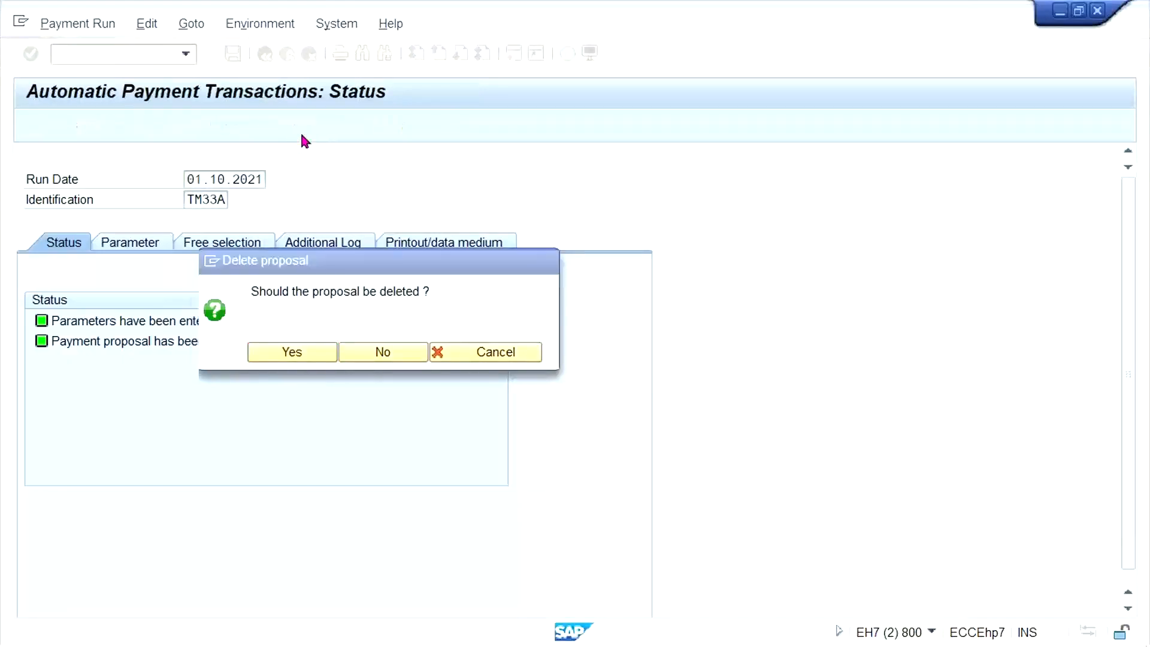
key(Return)
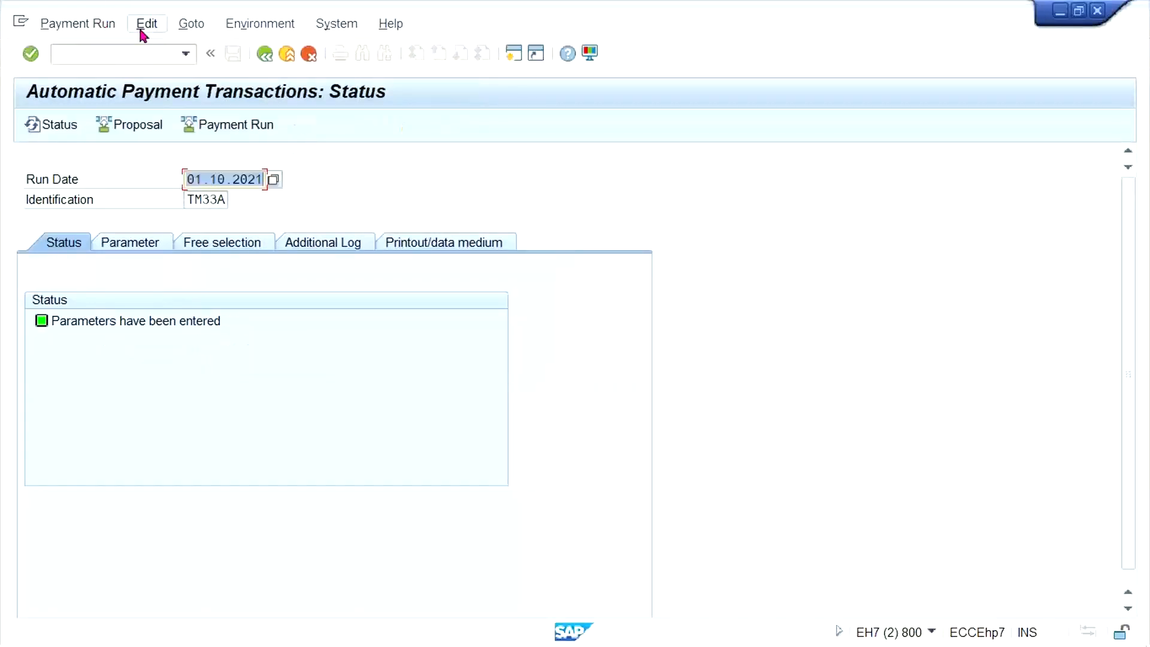
Schedule a new payment proposal for run TM33A and refresh the run's status.
click(129, 130)
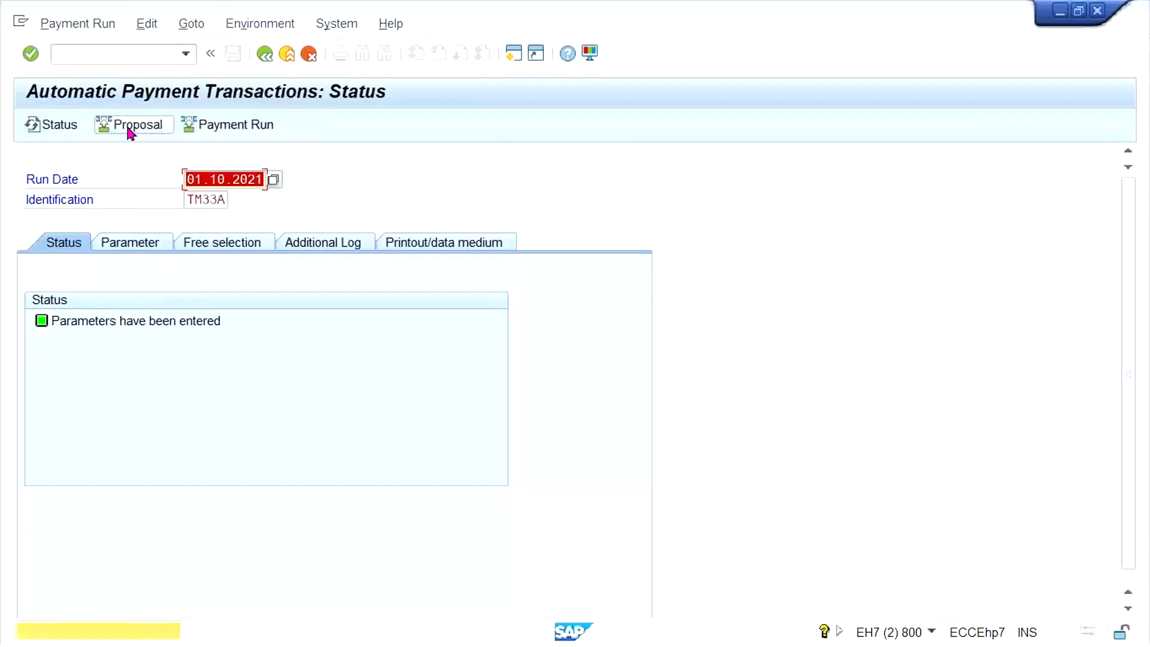
key(Return)
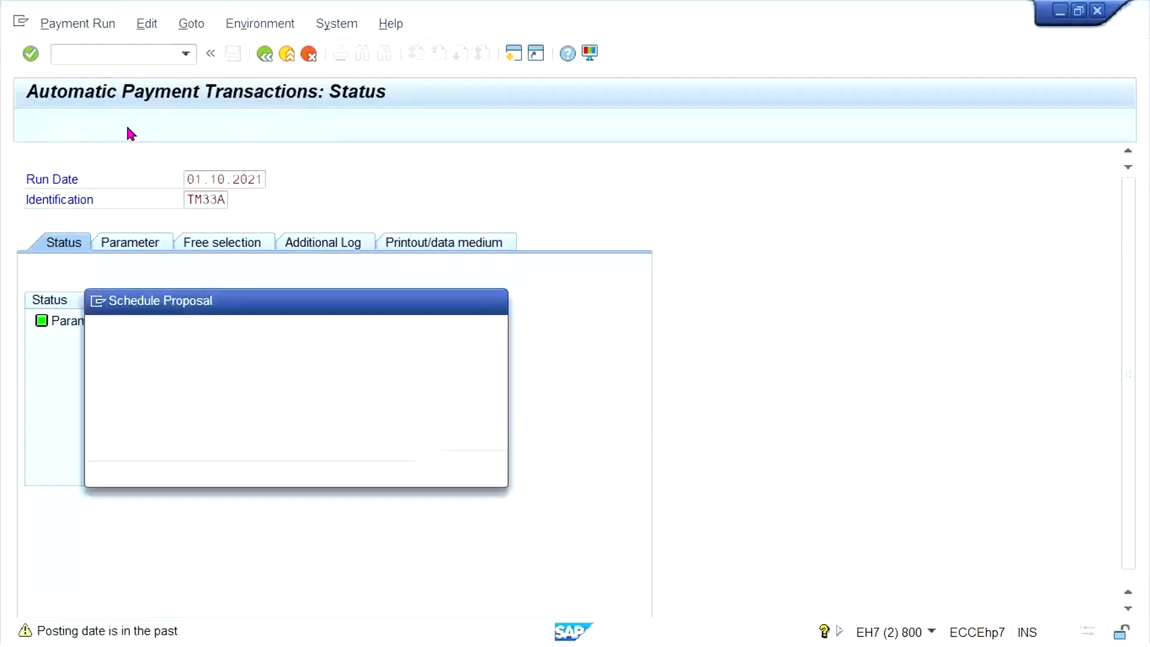
key(Return)
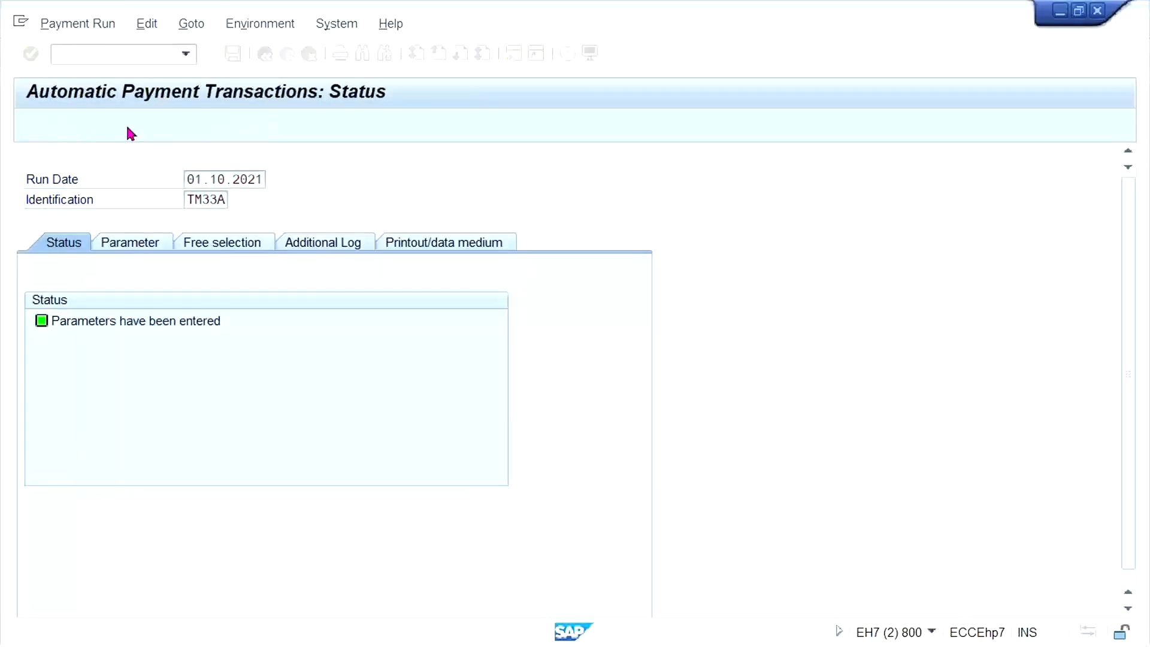
key(Return)
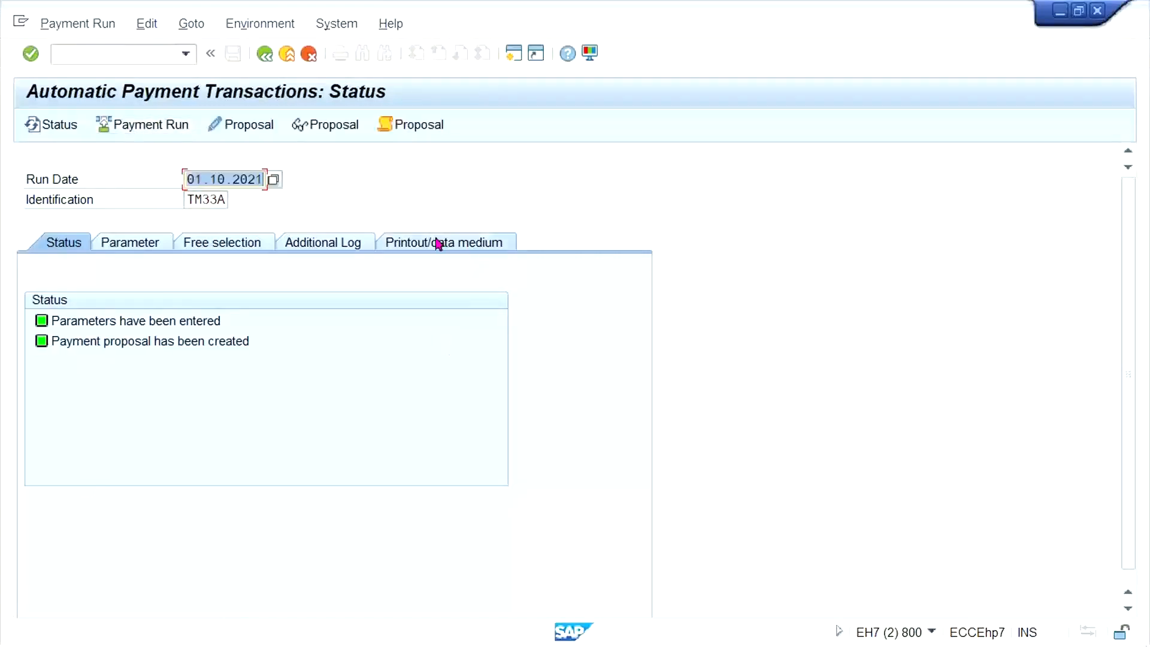
Read the new proposal's job log, return to the run status and display the payment proposal.
click(419, 121)
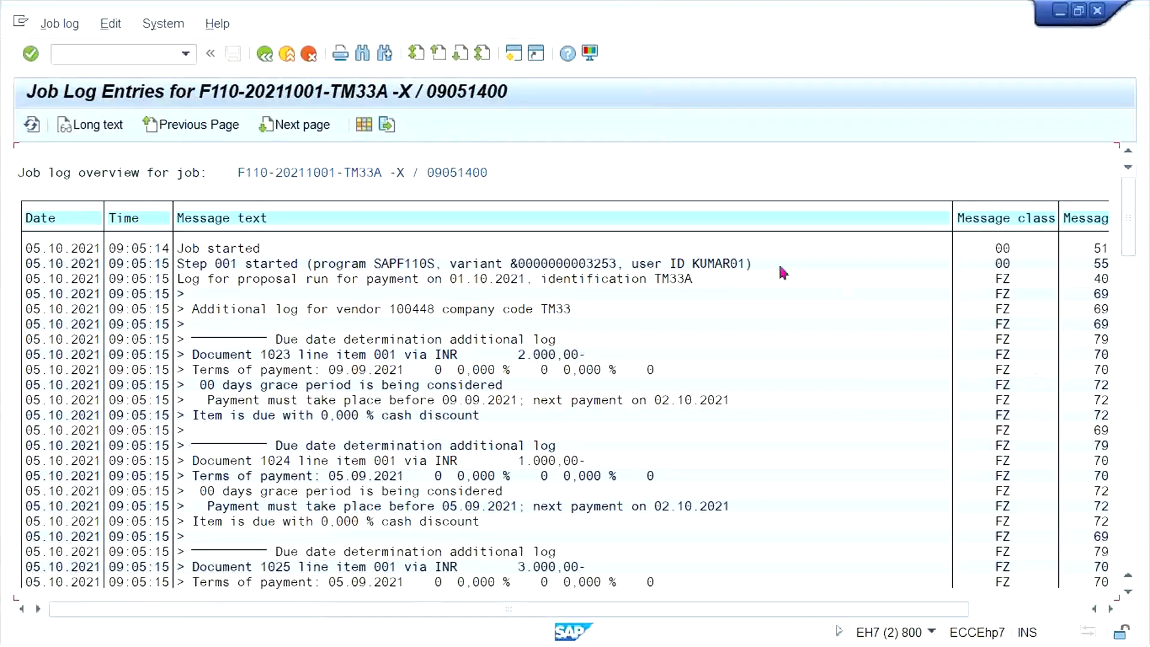
click(264, 58)
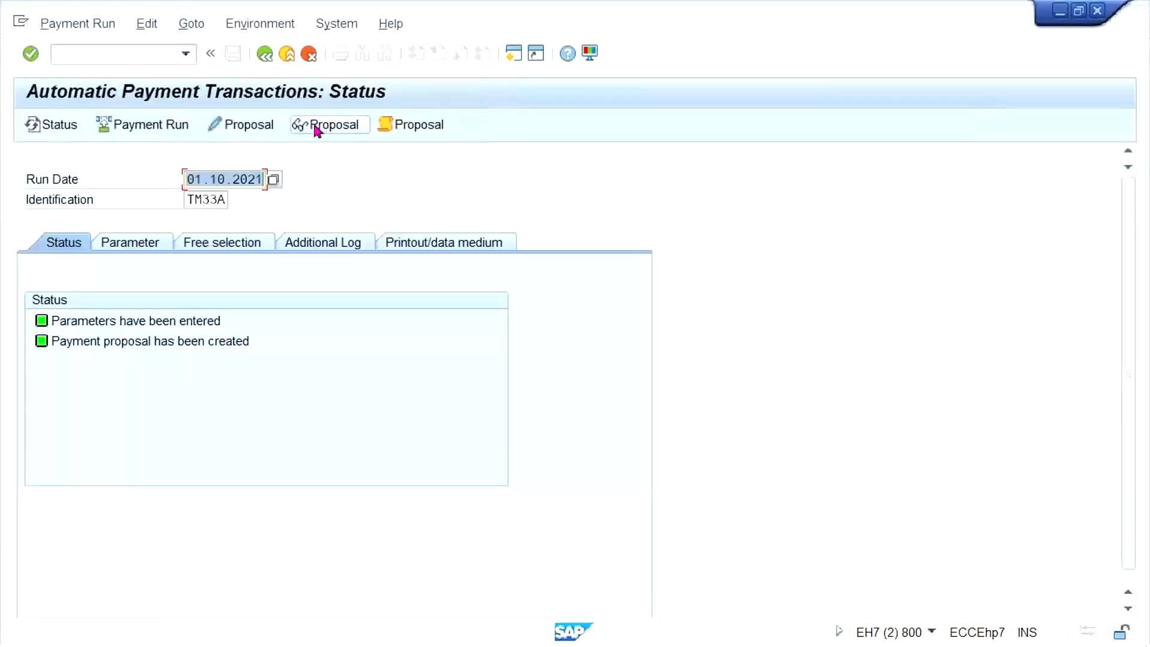
click(313, 126)
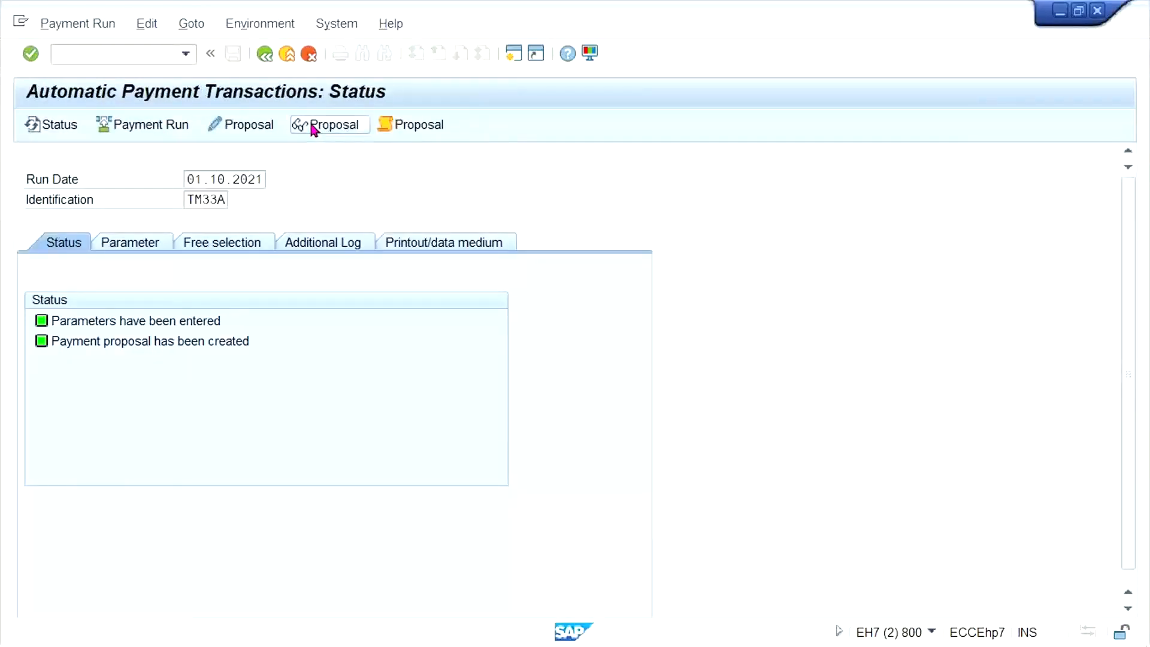
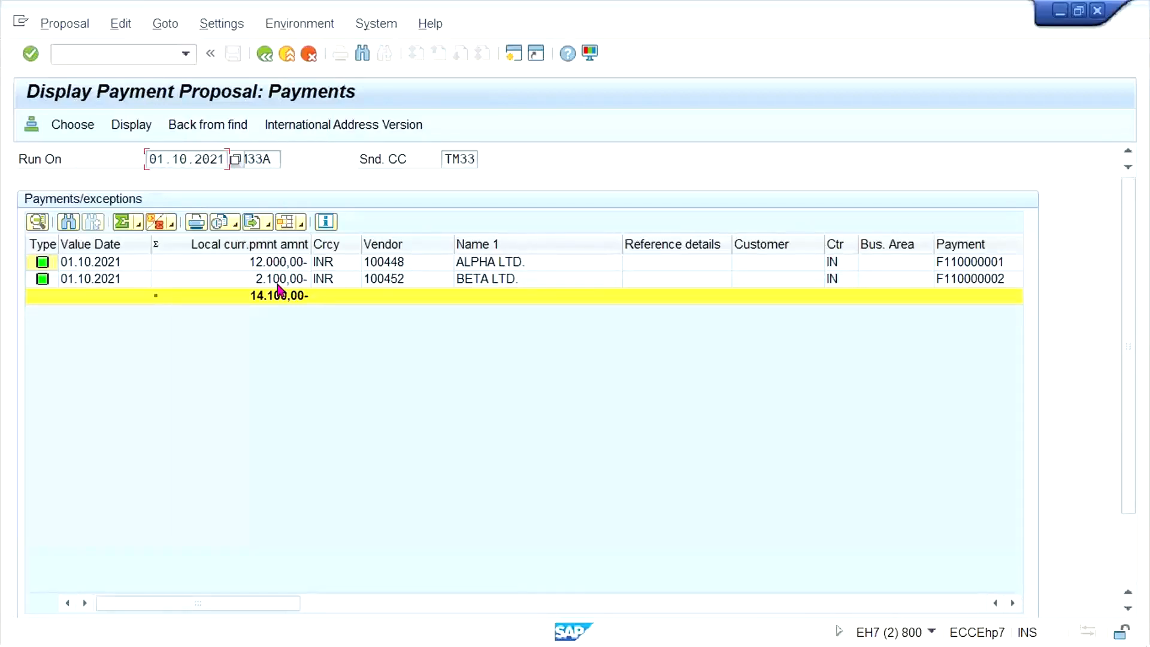
Switch to the vendor line item session, display all items of BETA LTD. in company code TM33, and return to the payment proposal.
key(alt+Tab)
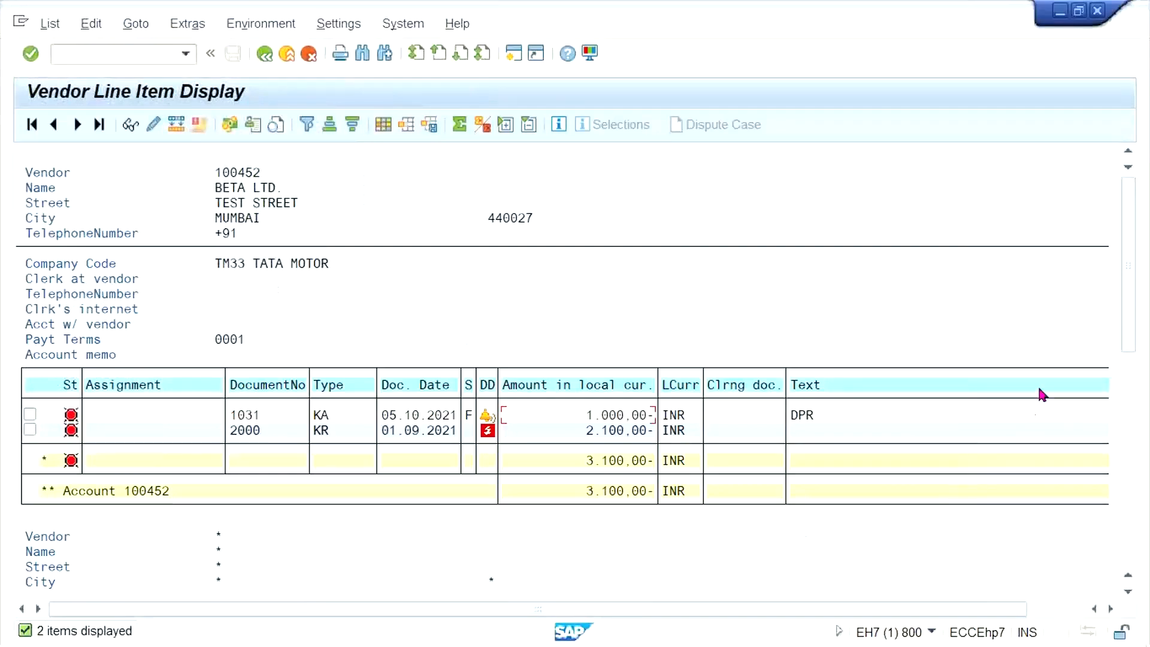
click(1125, 418)
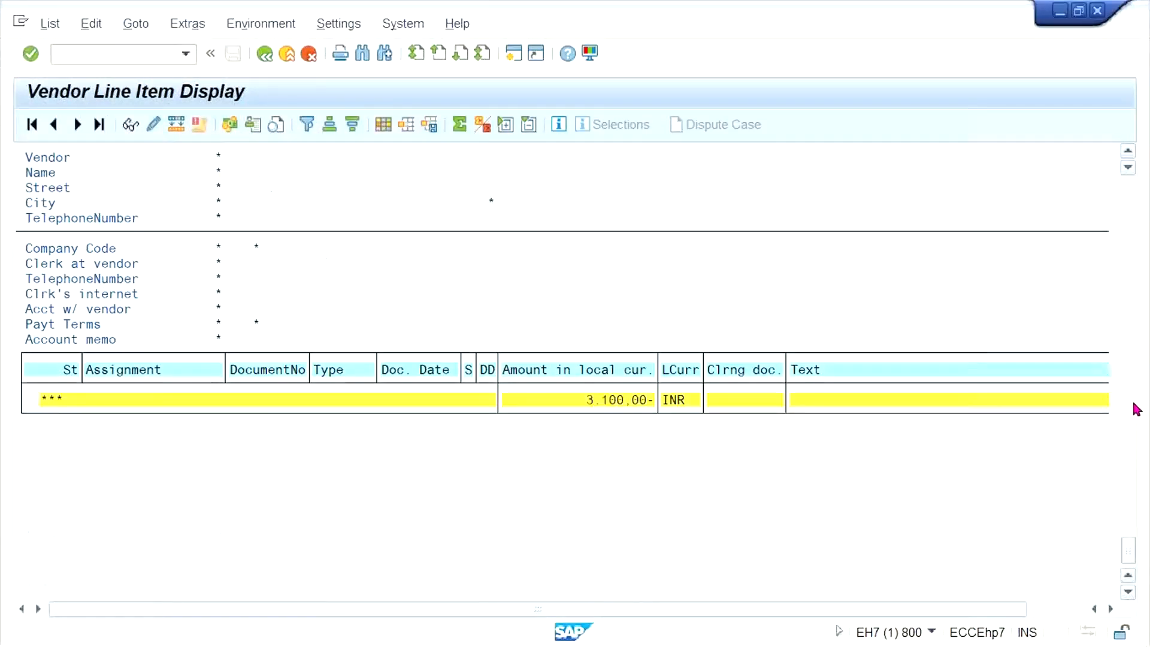
click(1128, 409)
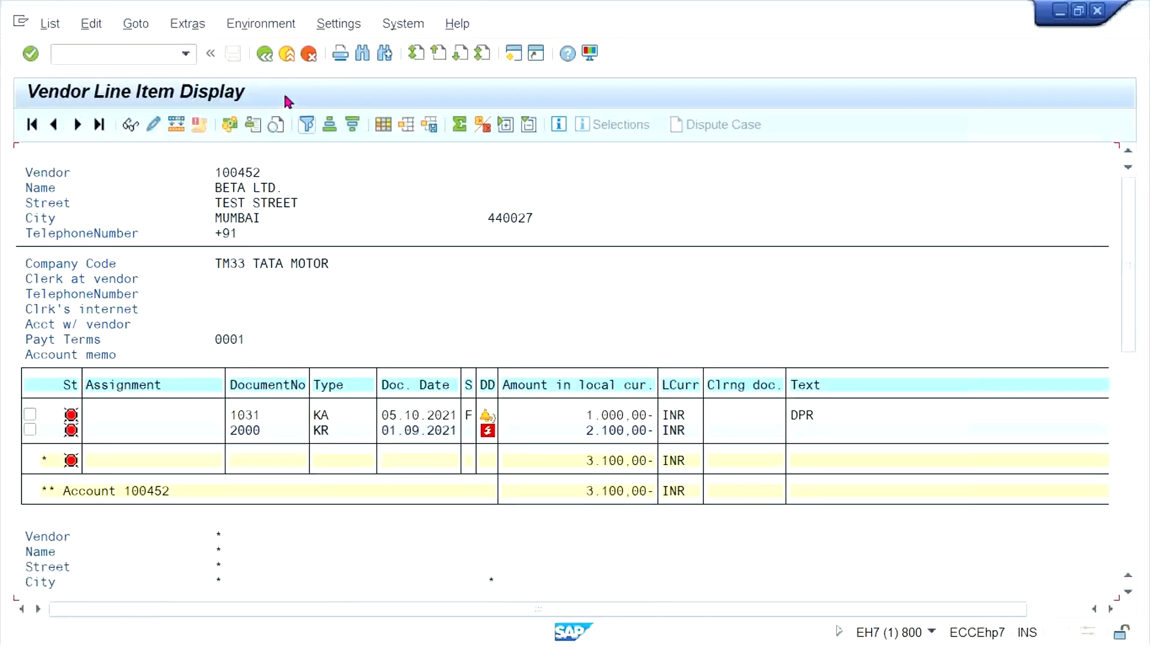
click(259, 52)
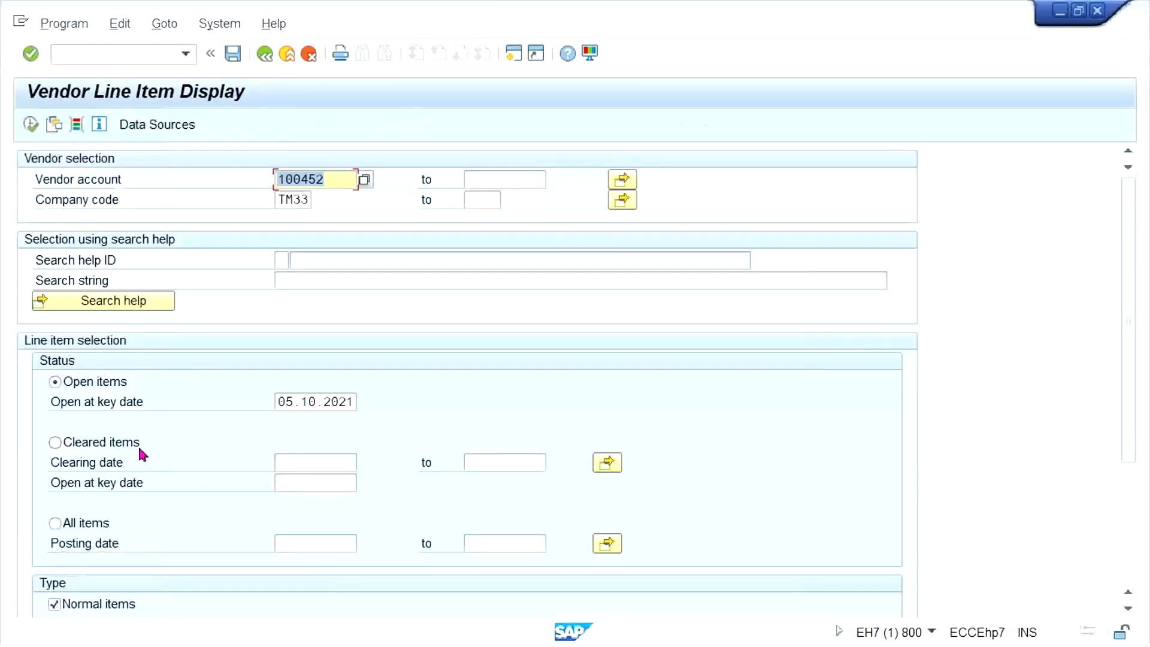
click(66, 526)
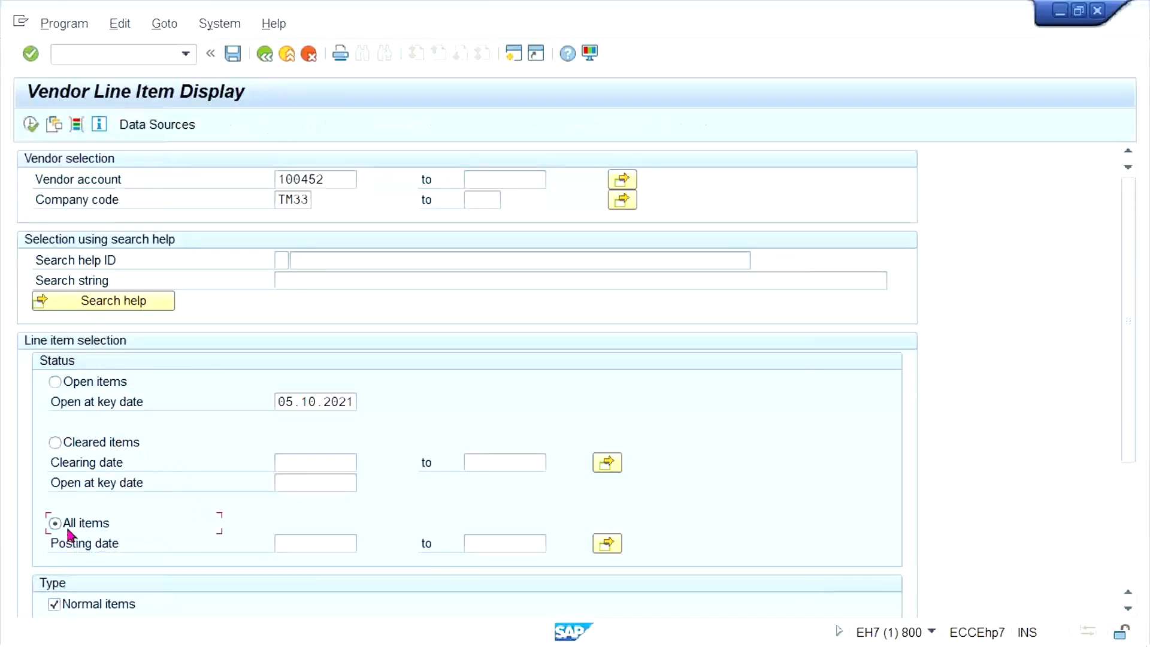
click(32, 131)
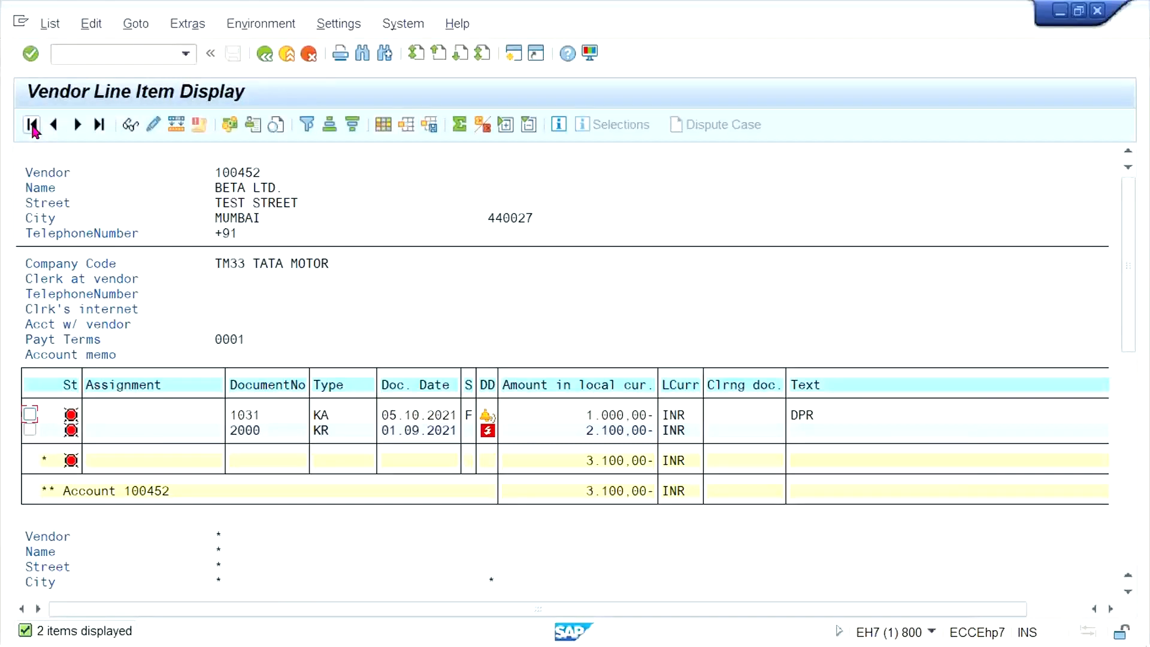
key(alt+Tab)
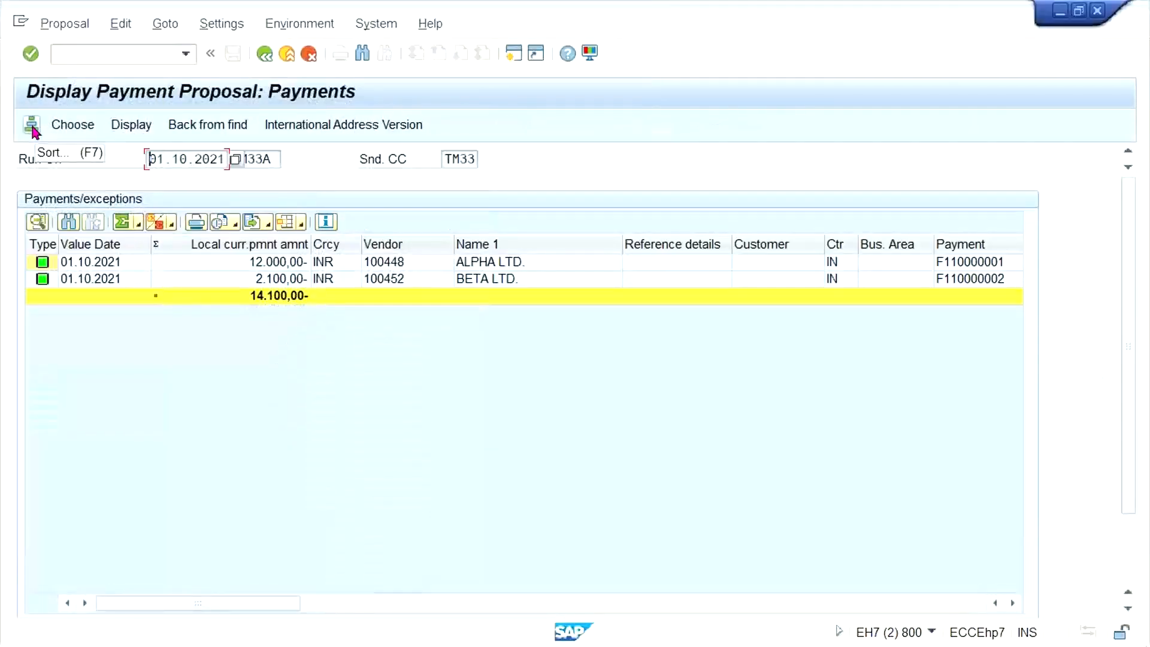
Examine ALPHA LTD.'s paid items in the proposal and the run's parameters, and return to the run status.
double_click(230, 261)
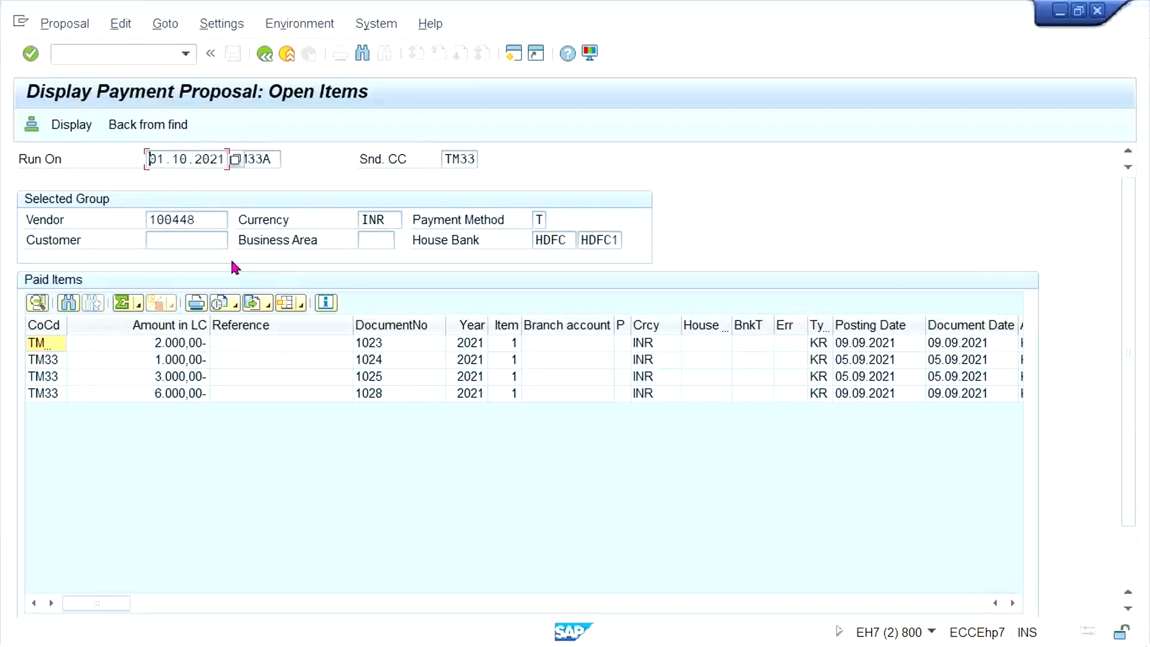
click(263, 55)
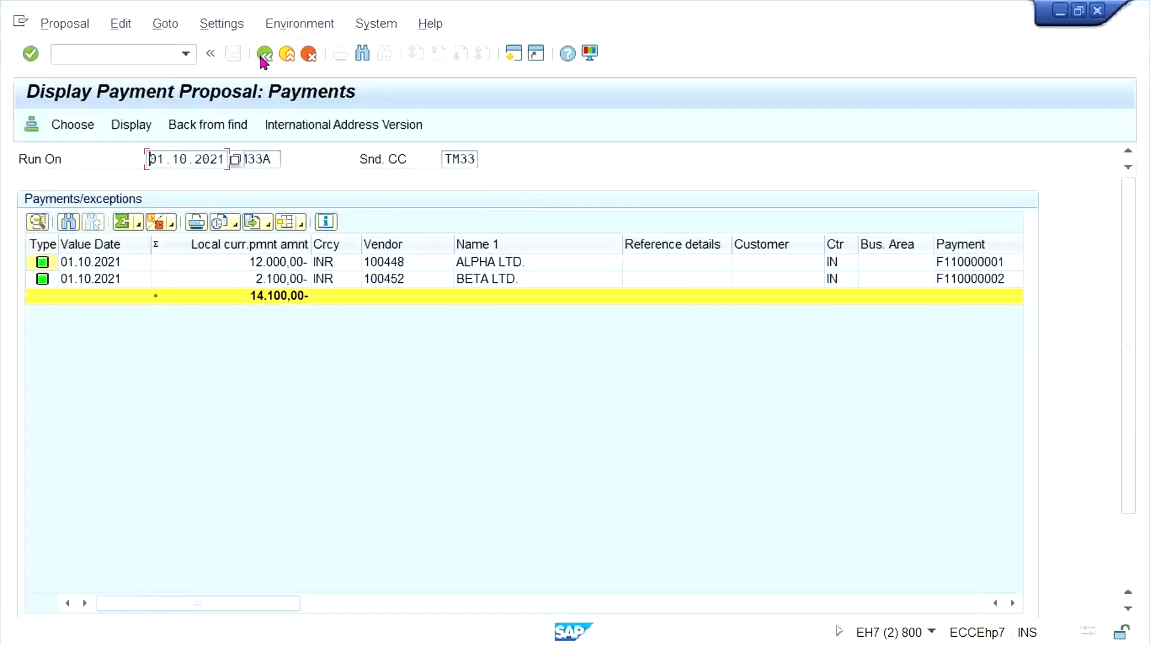
click(262, 57)
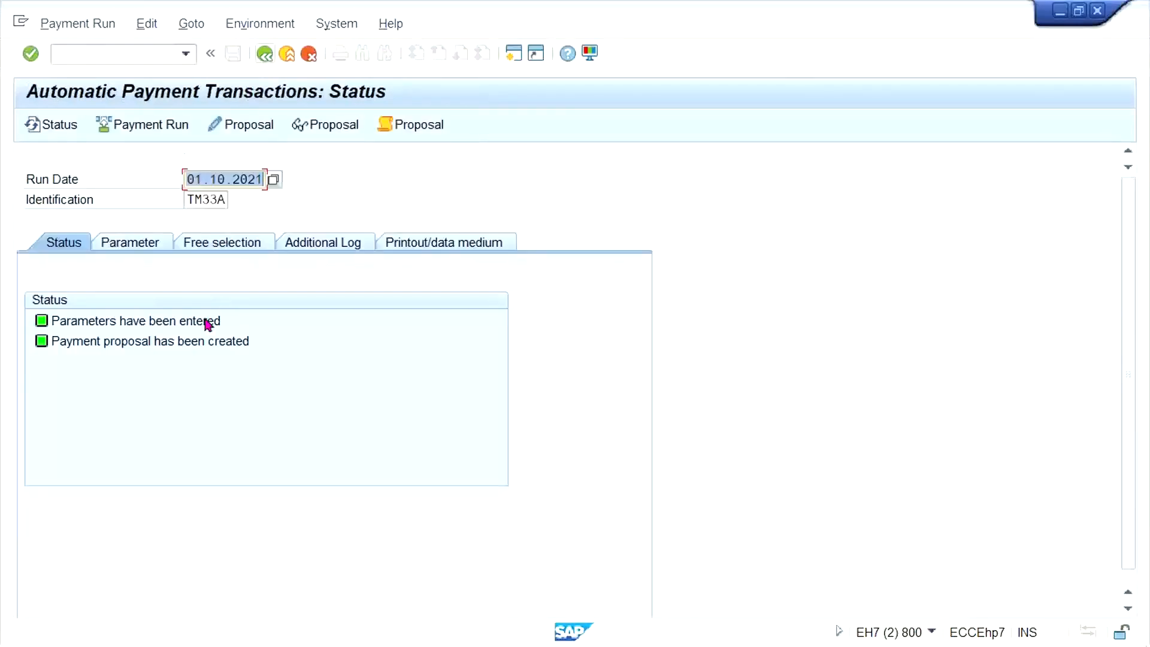
click(159, 245)
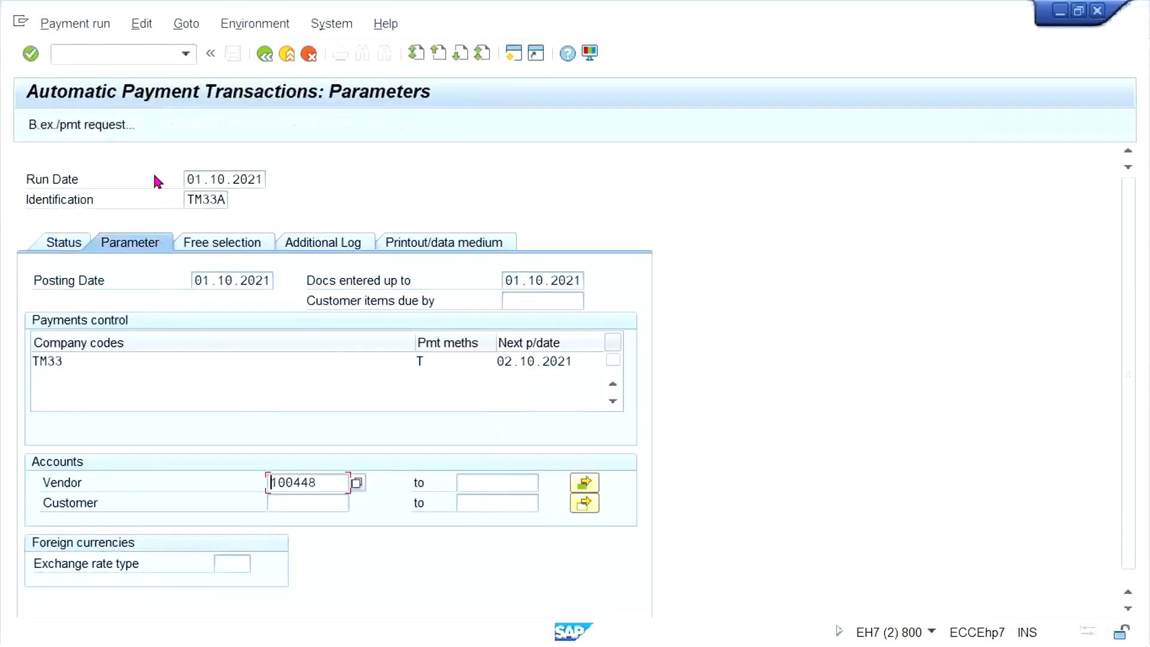
click(67, 244)
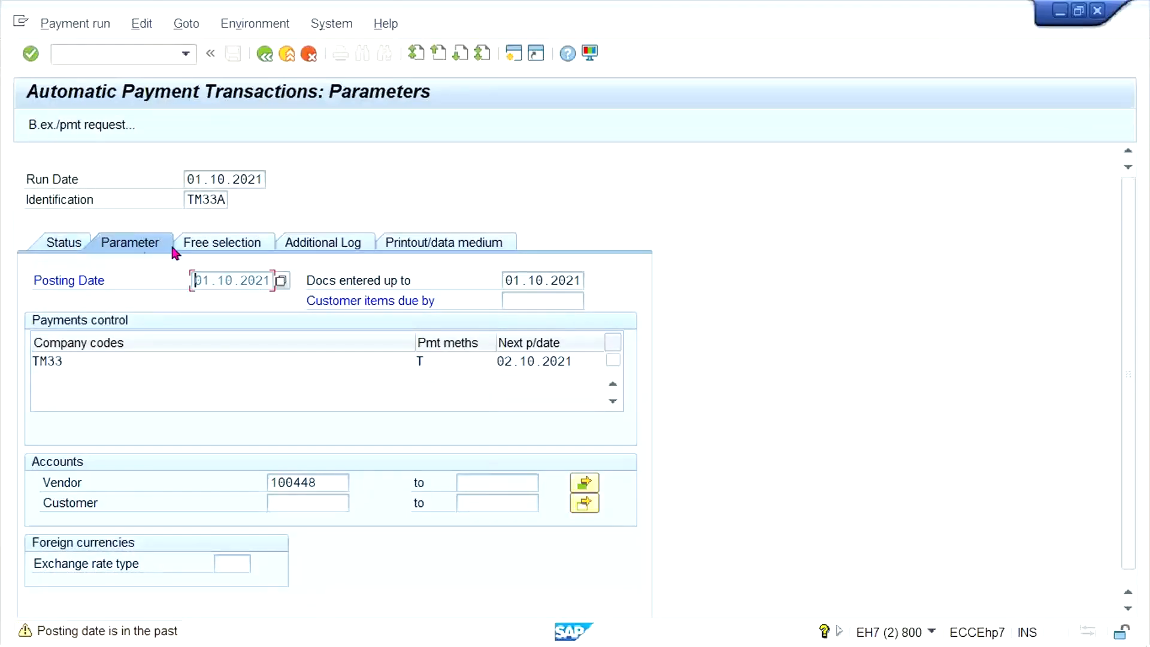
key(Return)
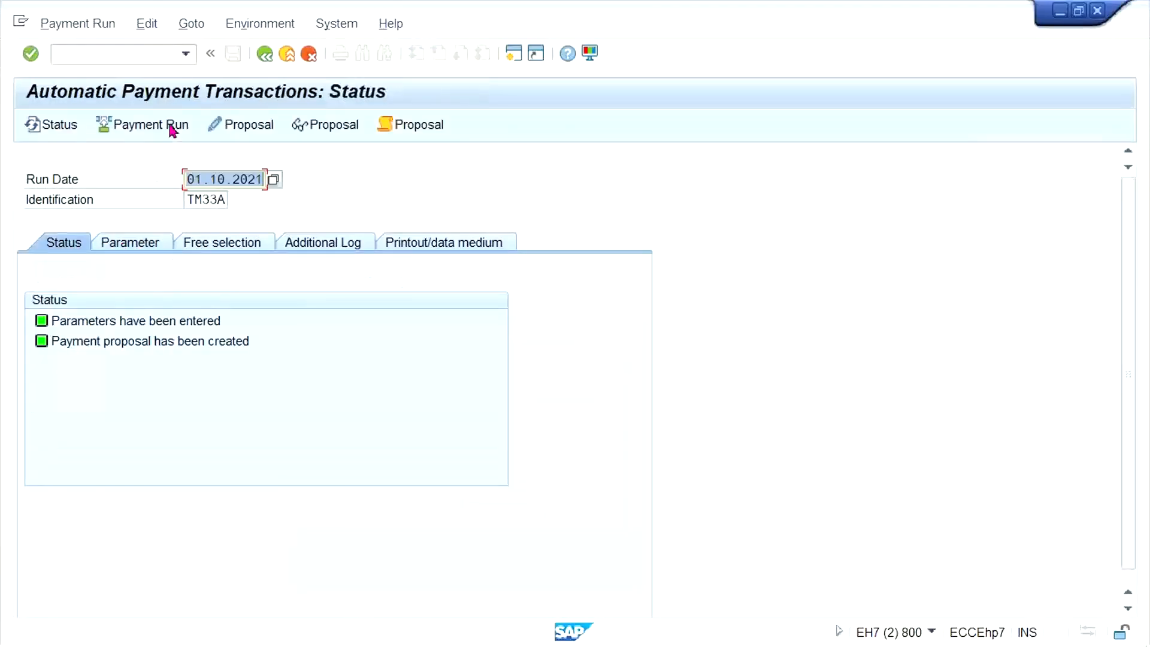
Delete the newly created payment proposal of run TM33A and its log.
click(148, 25)
mouse_move(189, 69)
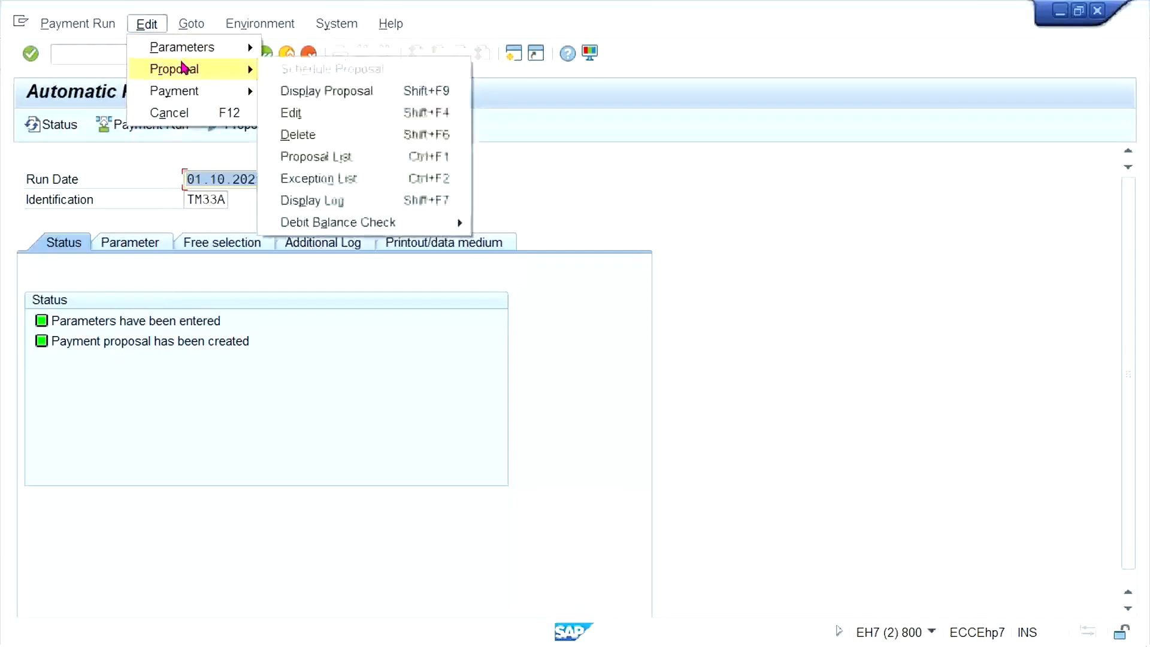
click(306, 135)
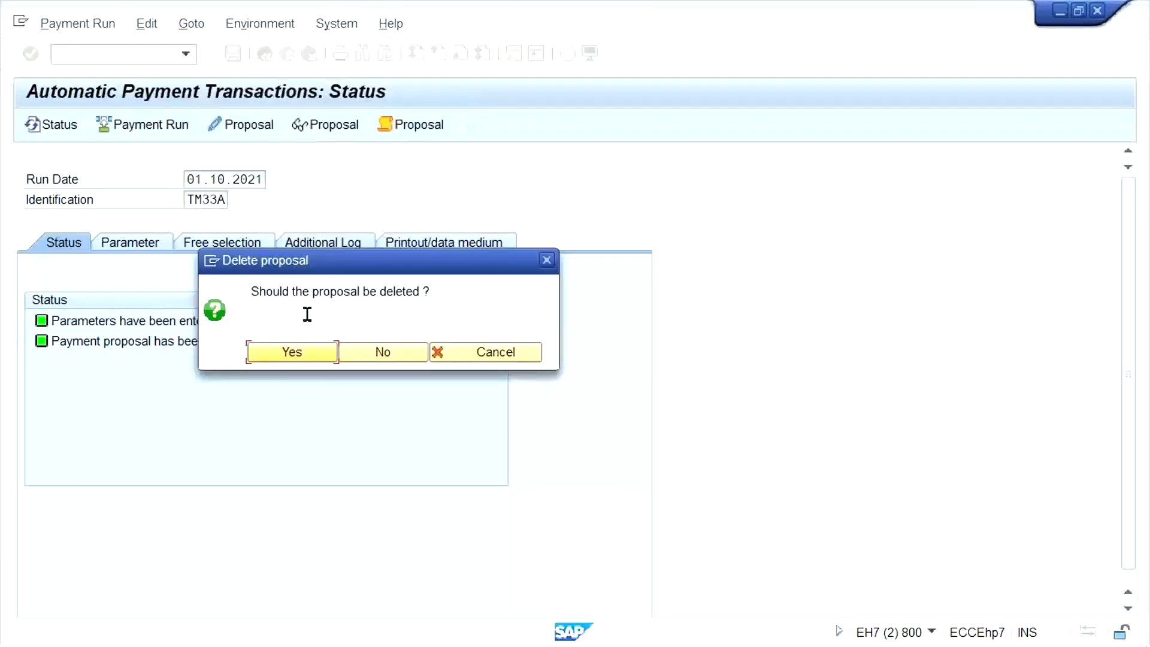
click(290, 352)
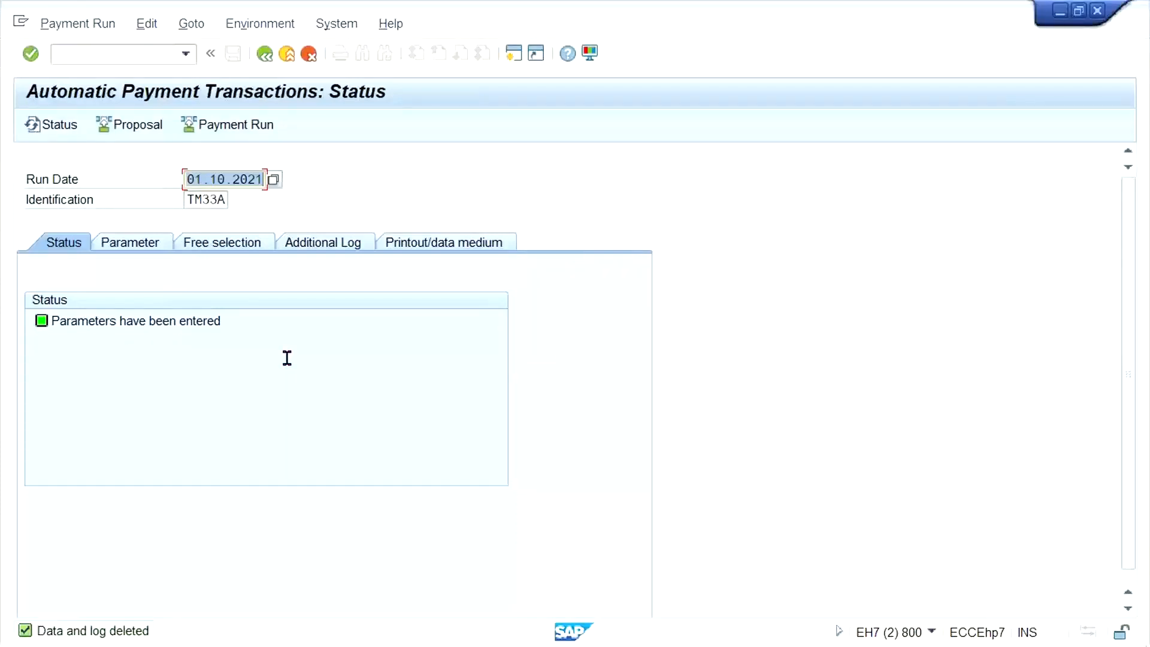
Replace ALPHA LTD.'s account with BETA LTD.'s account in the run parameters' vendor selection.
click(146, 244)
key(BackSpace)
key(BackSpace)
key(BackSpace)
key(BackSpace)
key(BackSpace)
key(BackSpace)
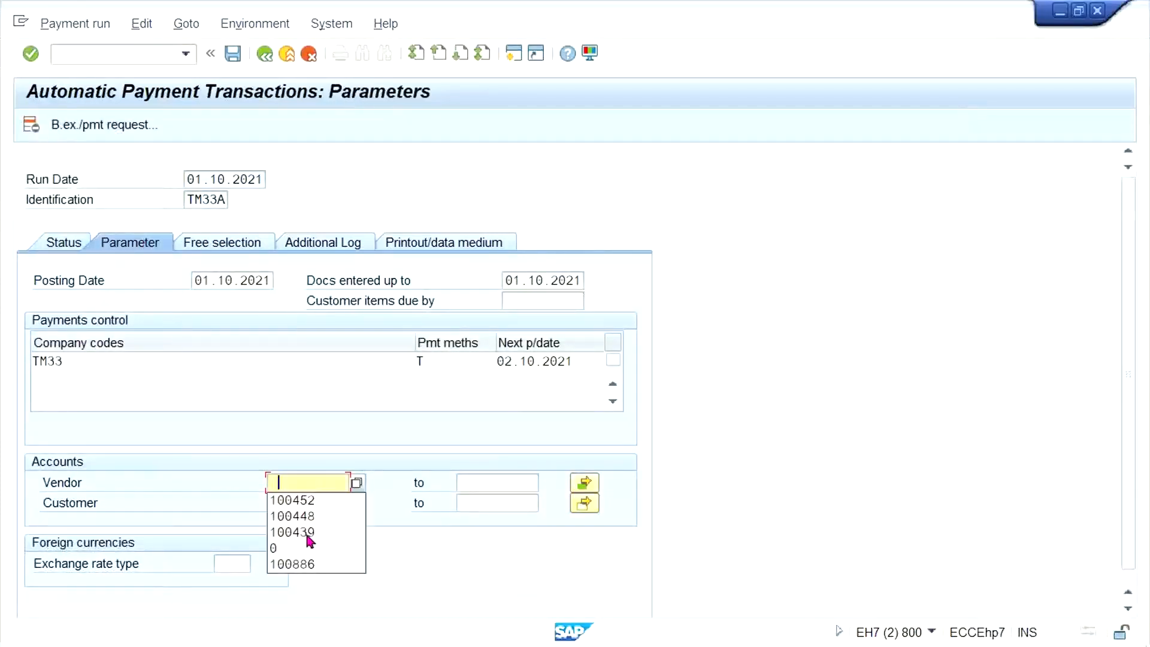
key(Down)
key(Return)
key(Return)
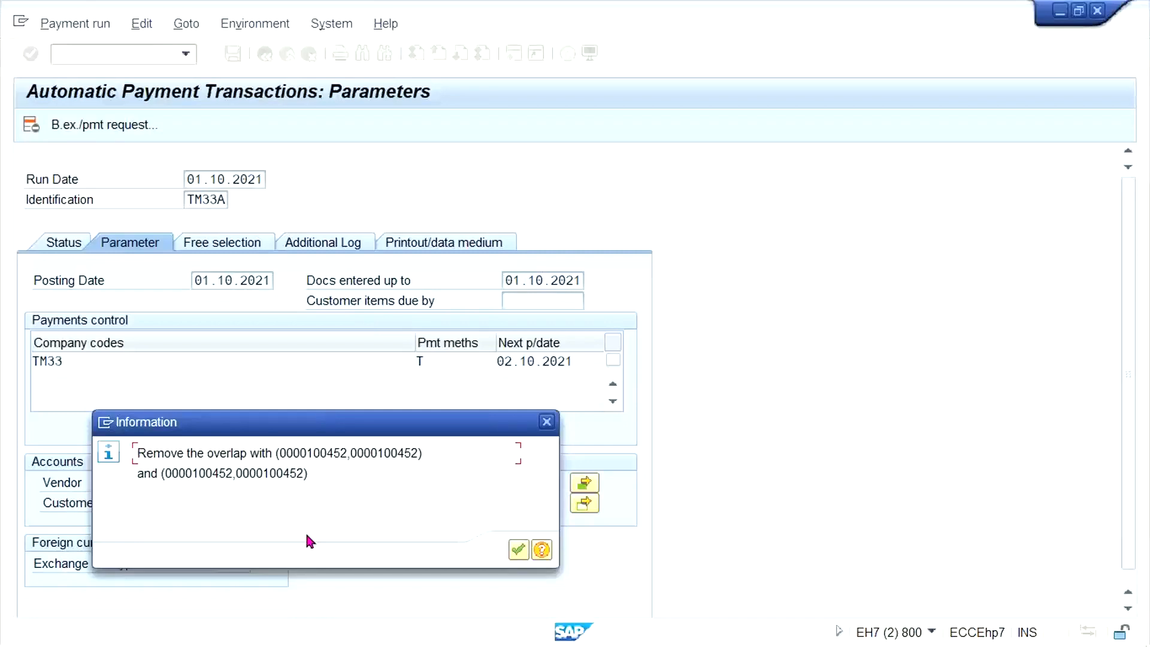
key(Return)
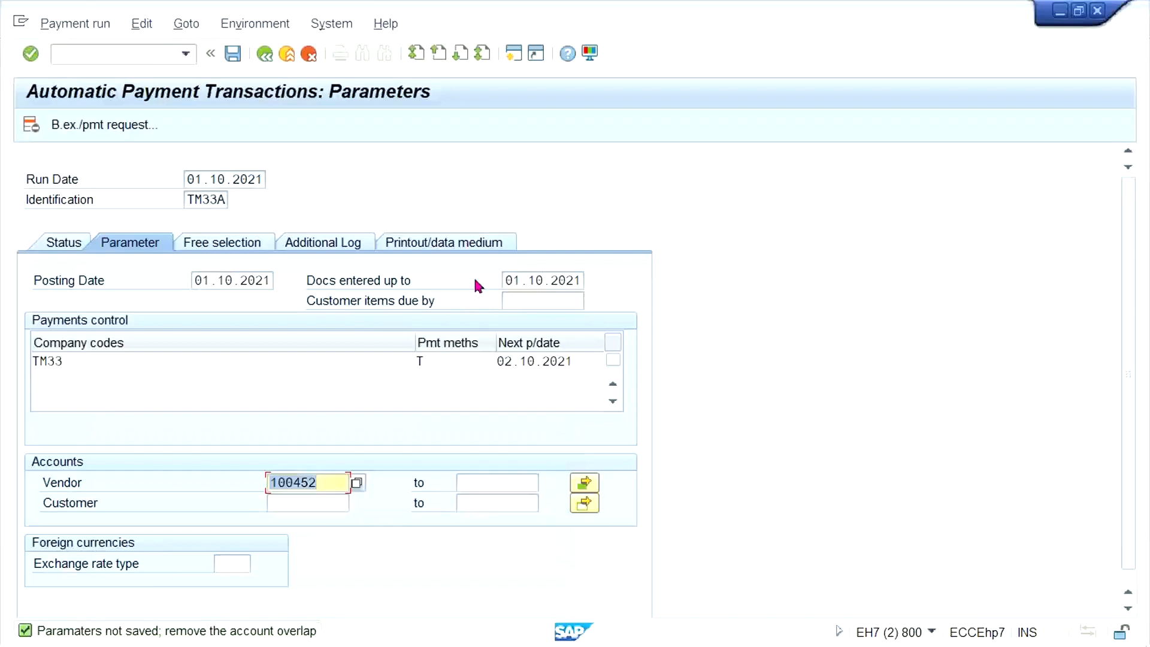
Remove ALPHA LTD.'s account range from the additional log's required vendors, leaving only BETA LTD.'s range.
click(328, 243)
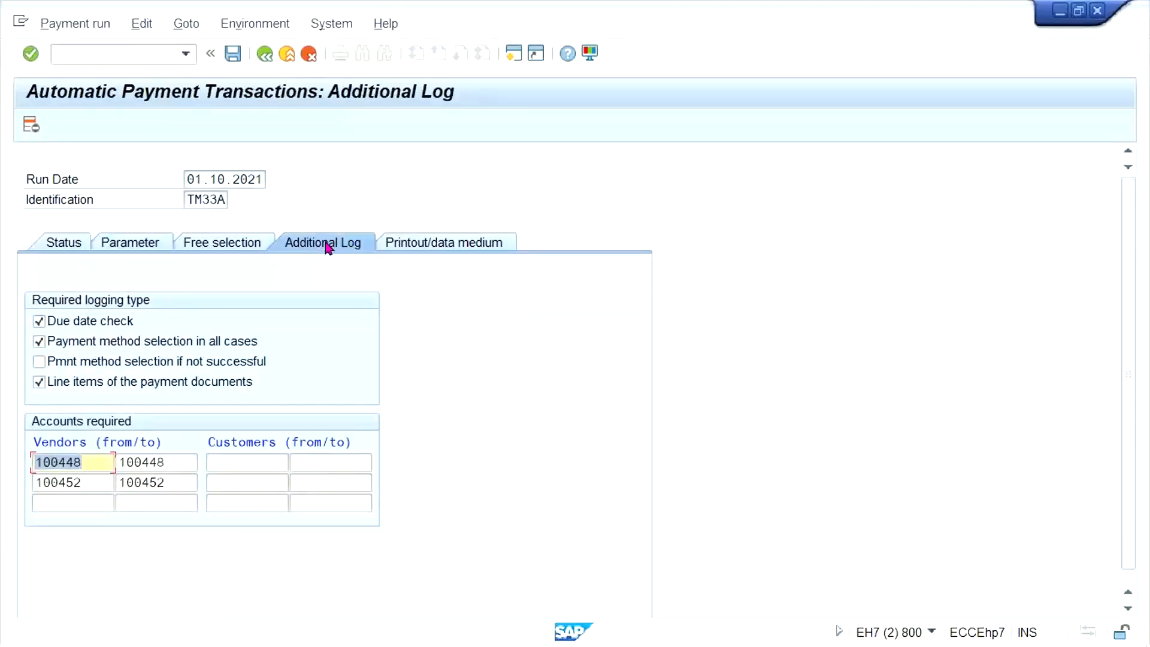
click(186, 462)
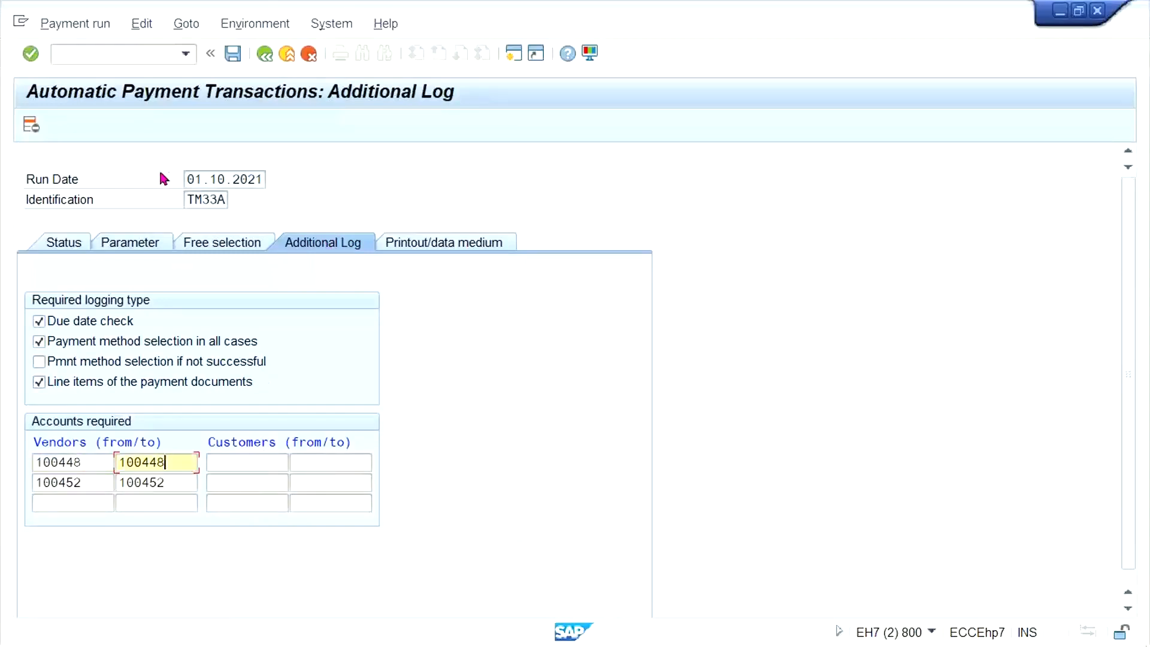
click(27, 127)
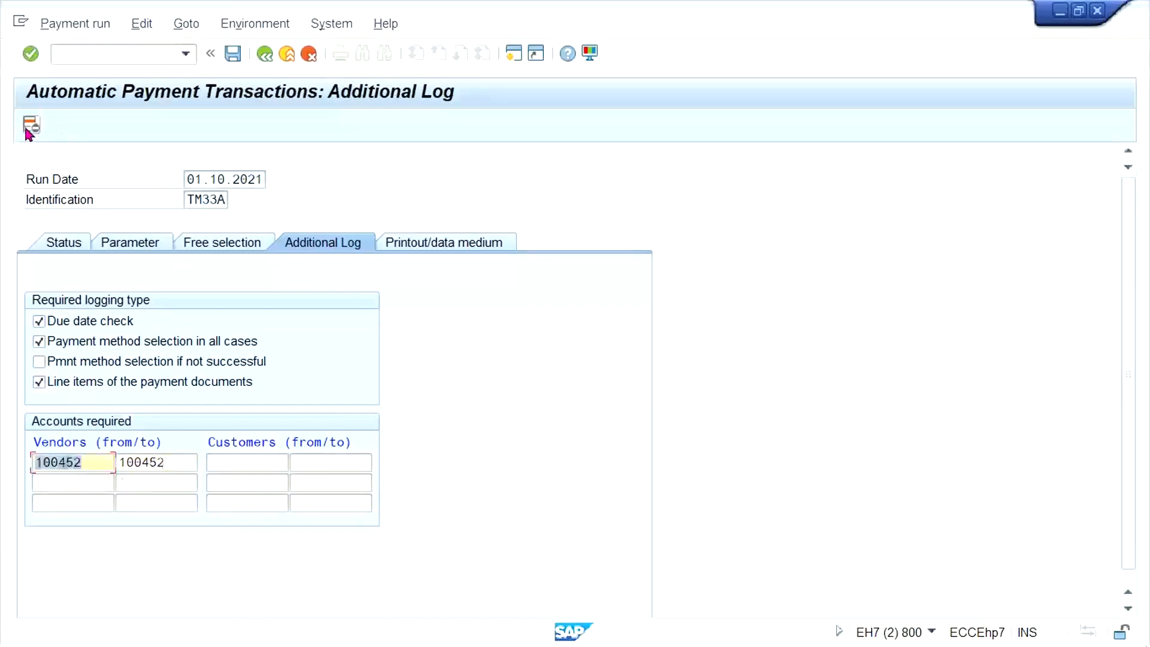
key(Return)
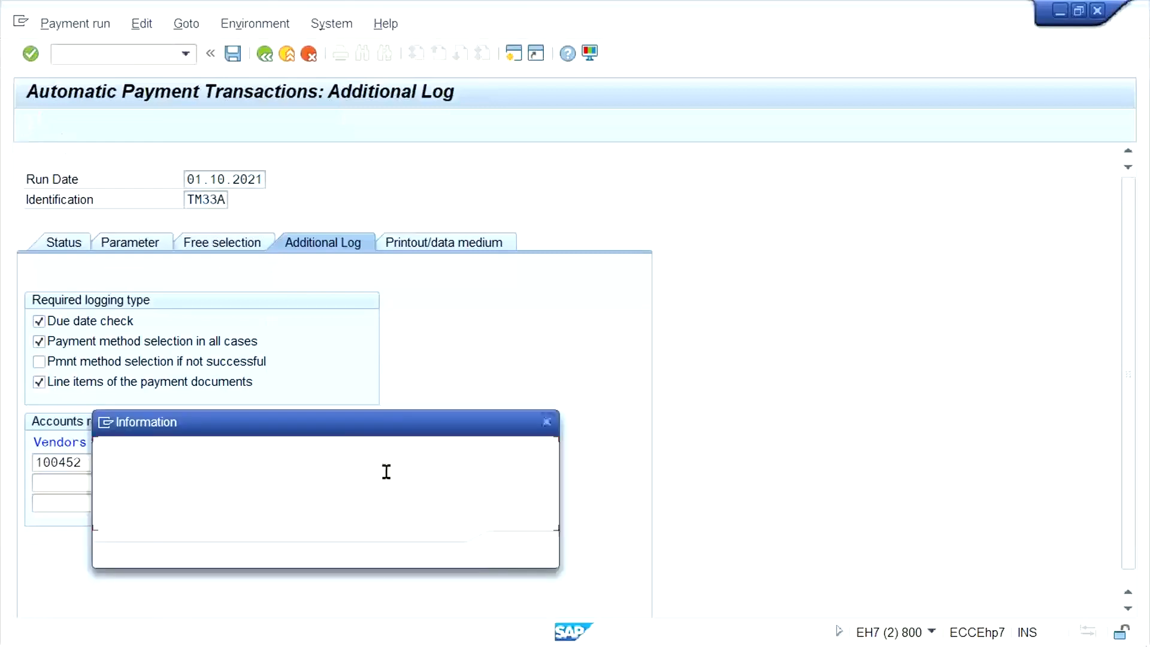
key(Return)
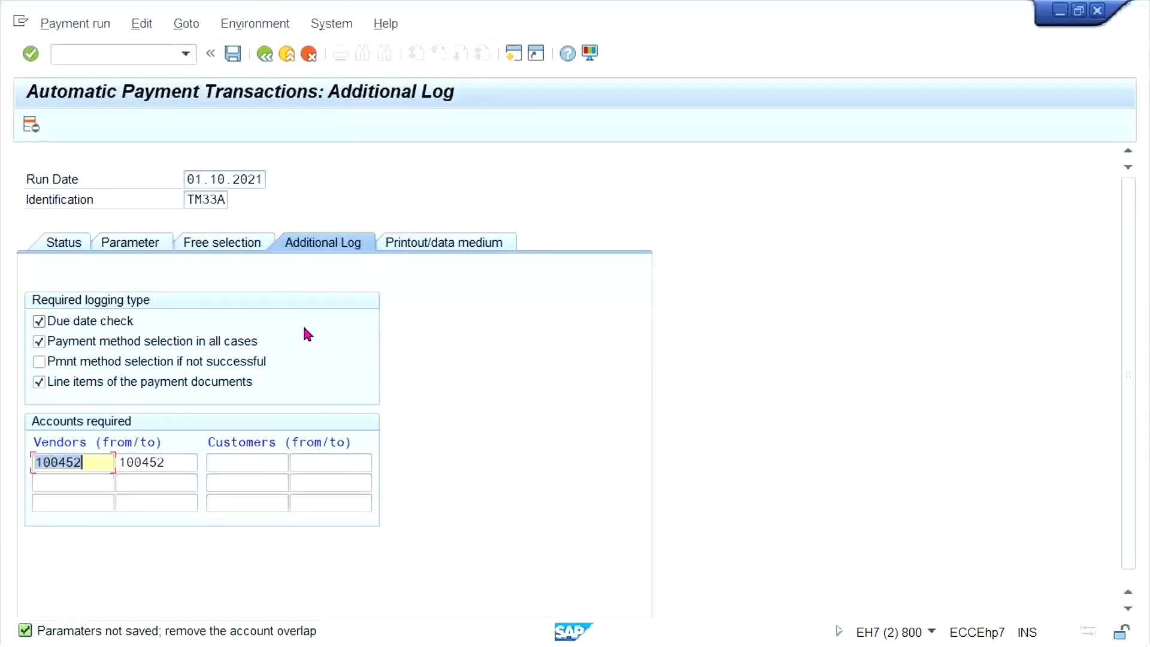
Try to save the parameters of run TM33A with BETA LTD.'s account in the vendor selection.
click(217, 243)
click(138, 246)
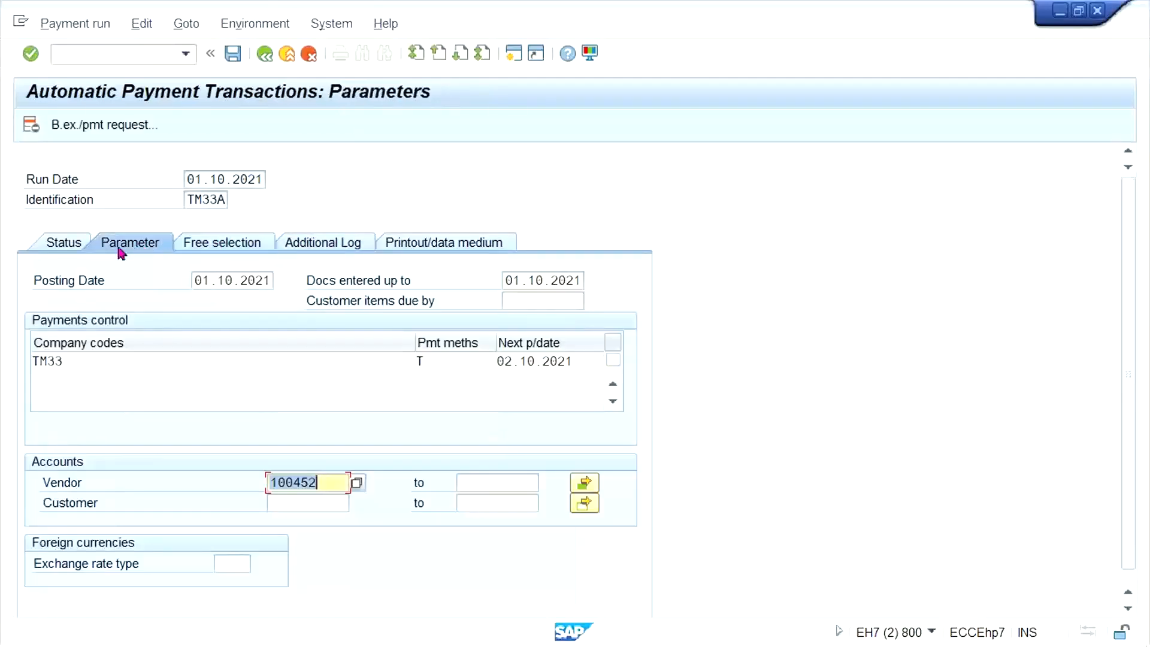
click(53, 246)
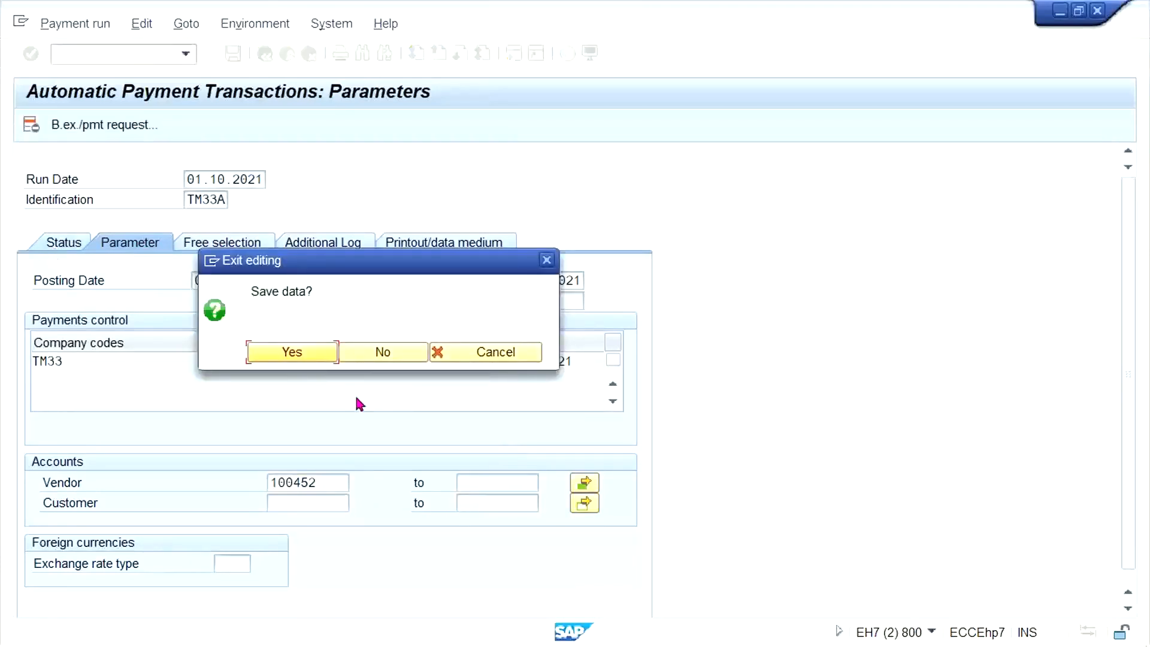
click(319, 357)
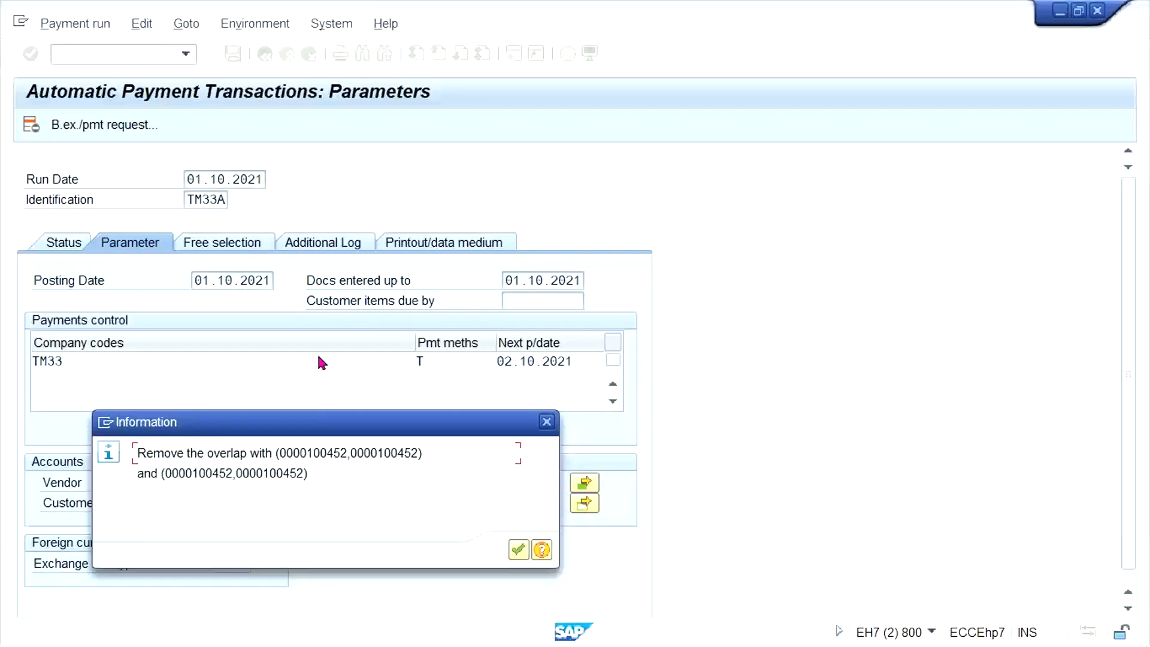
key(Return)
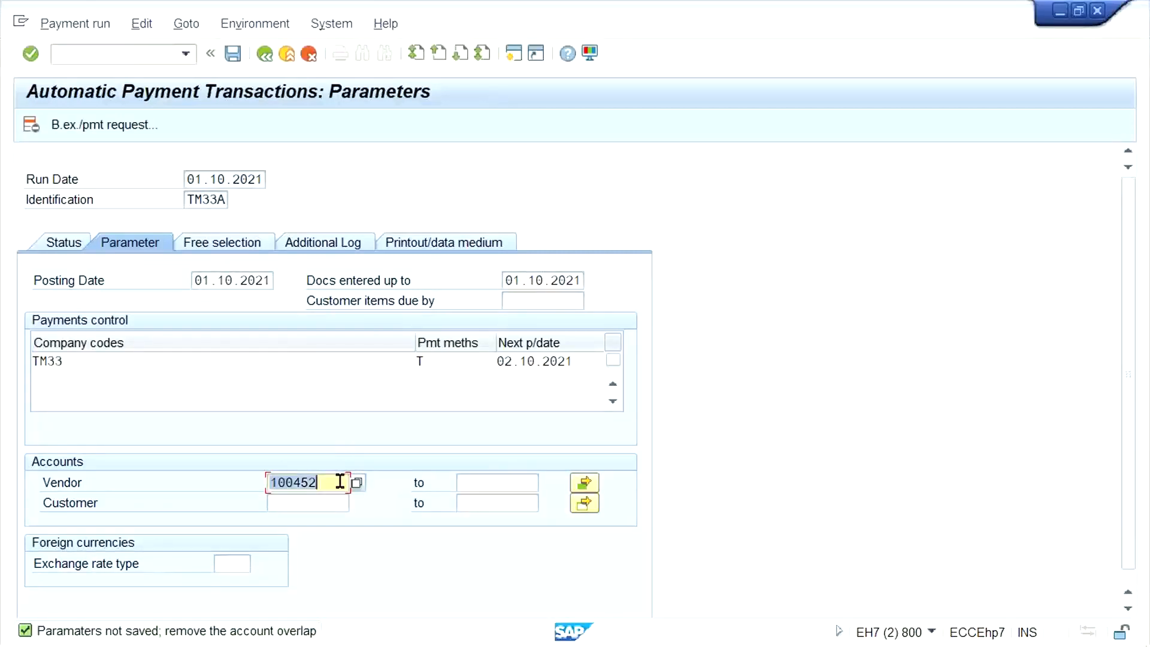
Try to clear the end account of BETA LTD.'s vendor range in the additional log, and return to the parameters.
click(314, 243)
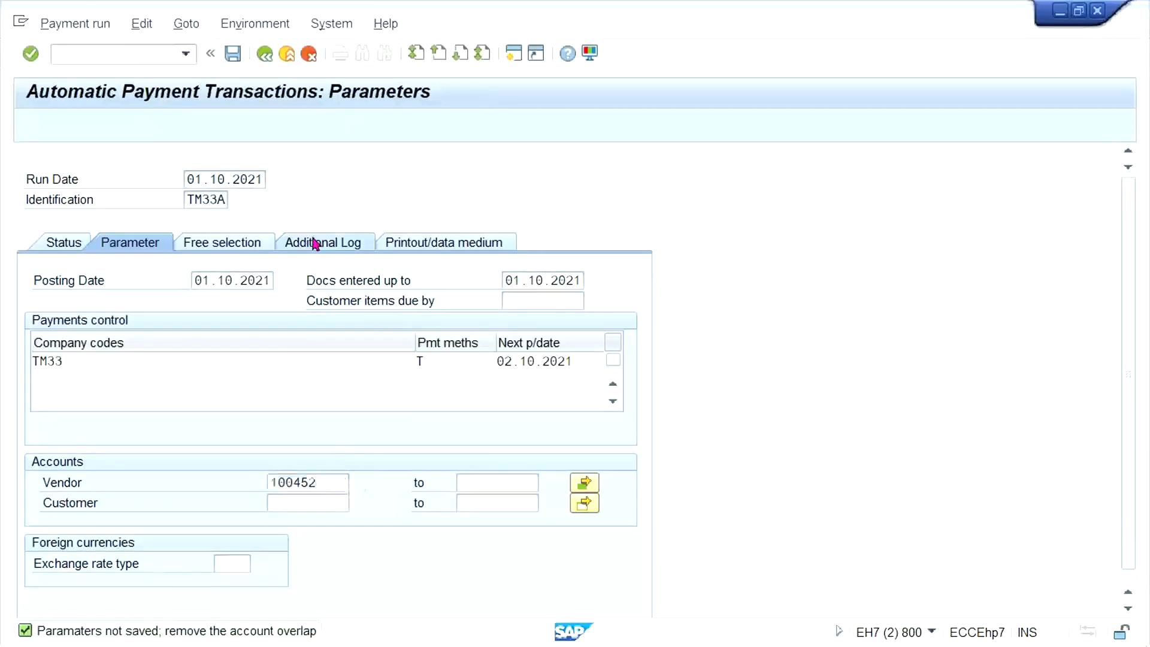
drag(161, 470, 94, 465)
key(Delete)
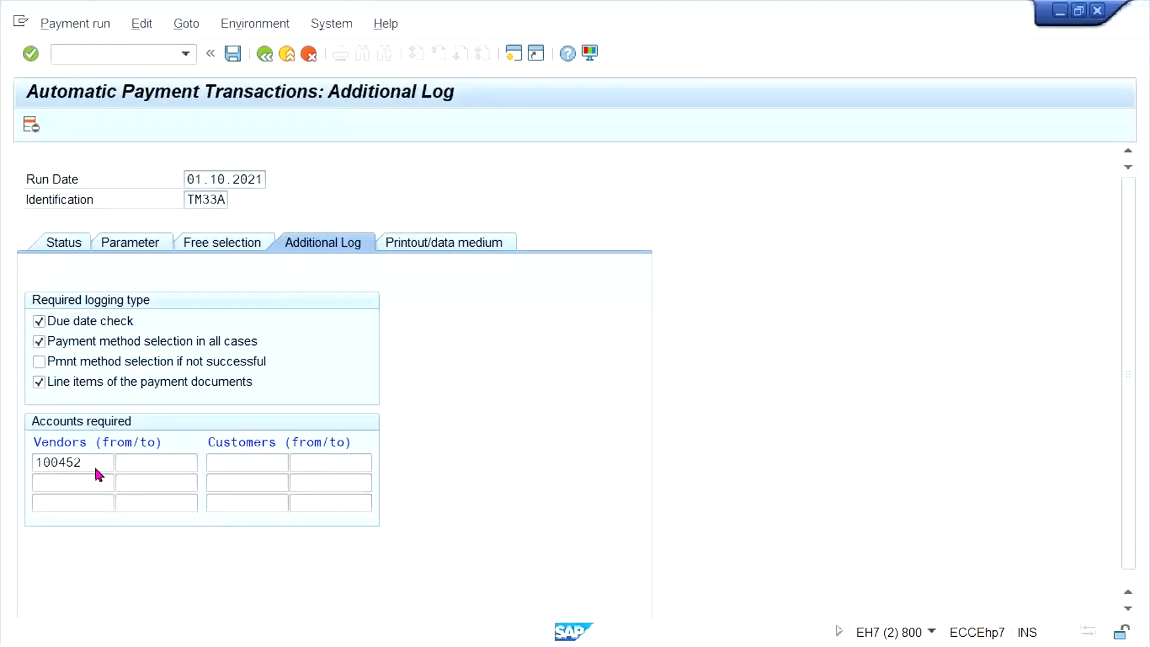
double_click(94, 464)
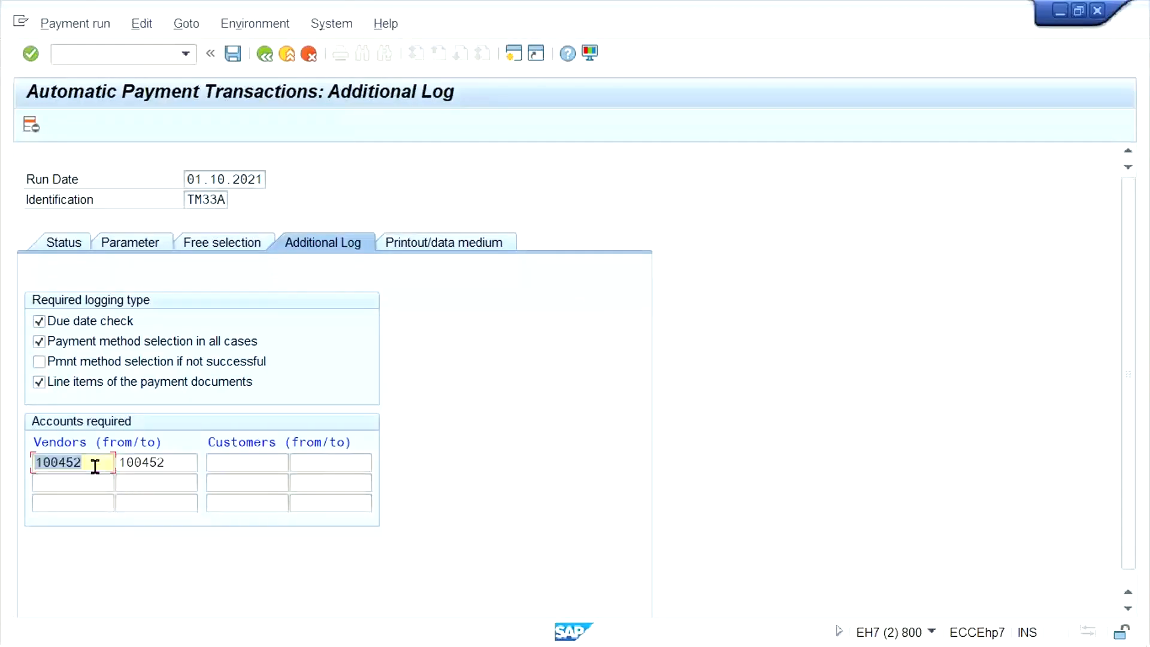
click(146, 244)
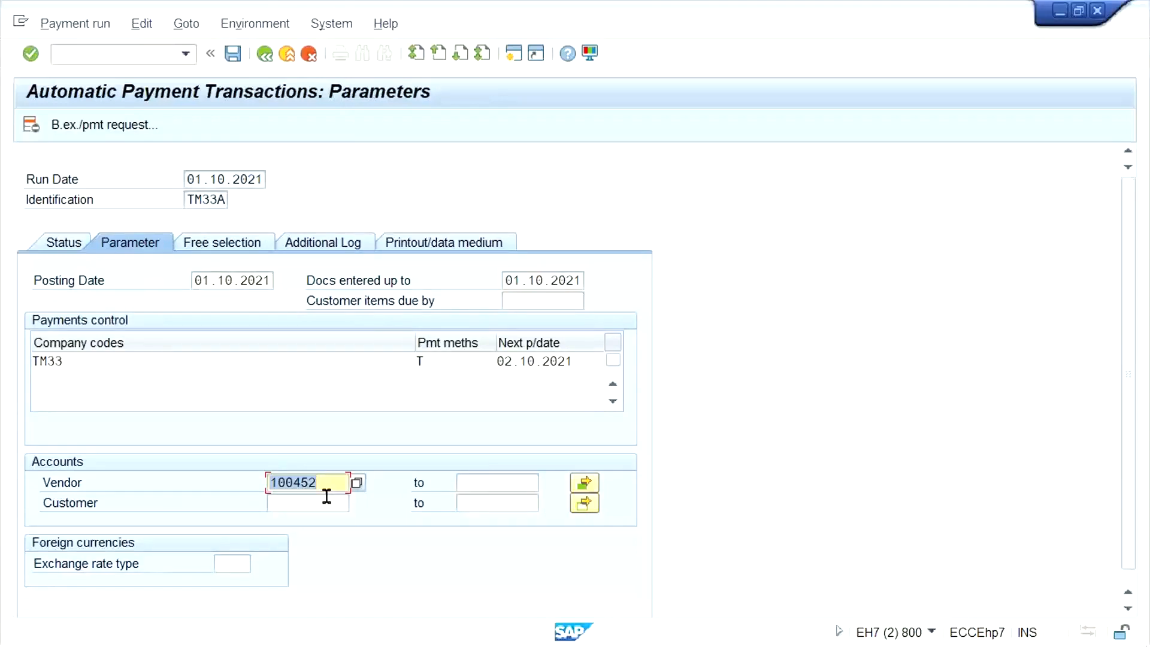
Check BETA LTD.'s account and open items in the Vendor Line Item Display session, and return to the payment run parameters.
mouse_move(335, 646)
mouse_move(287, 638)
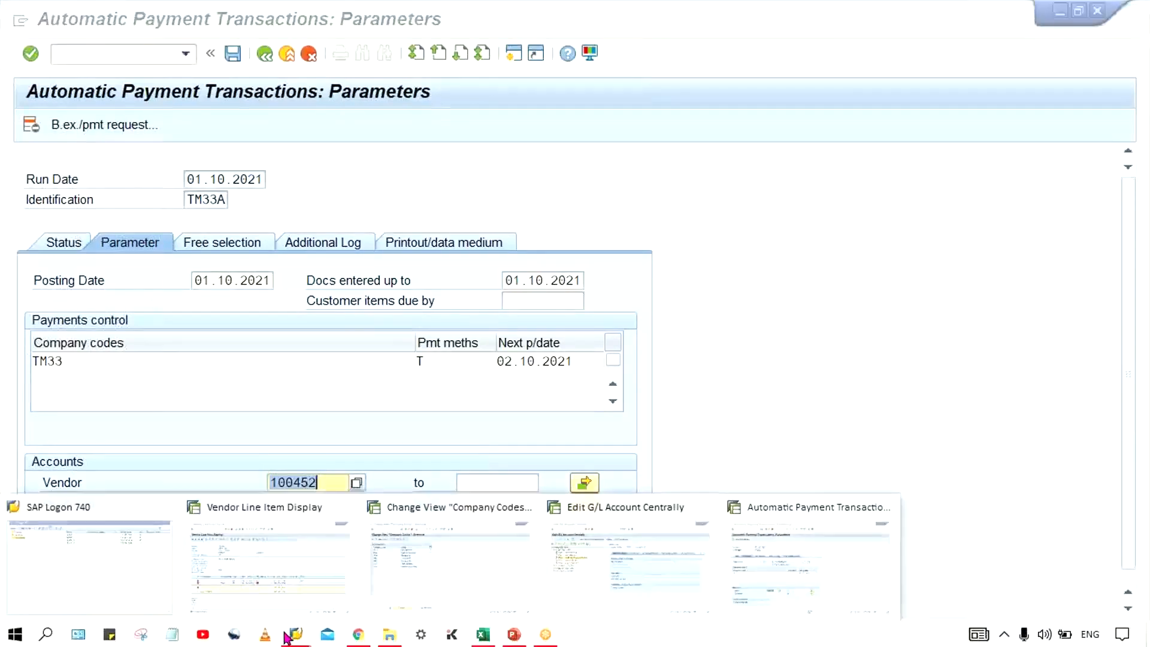
click(301, 549)
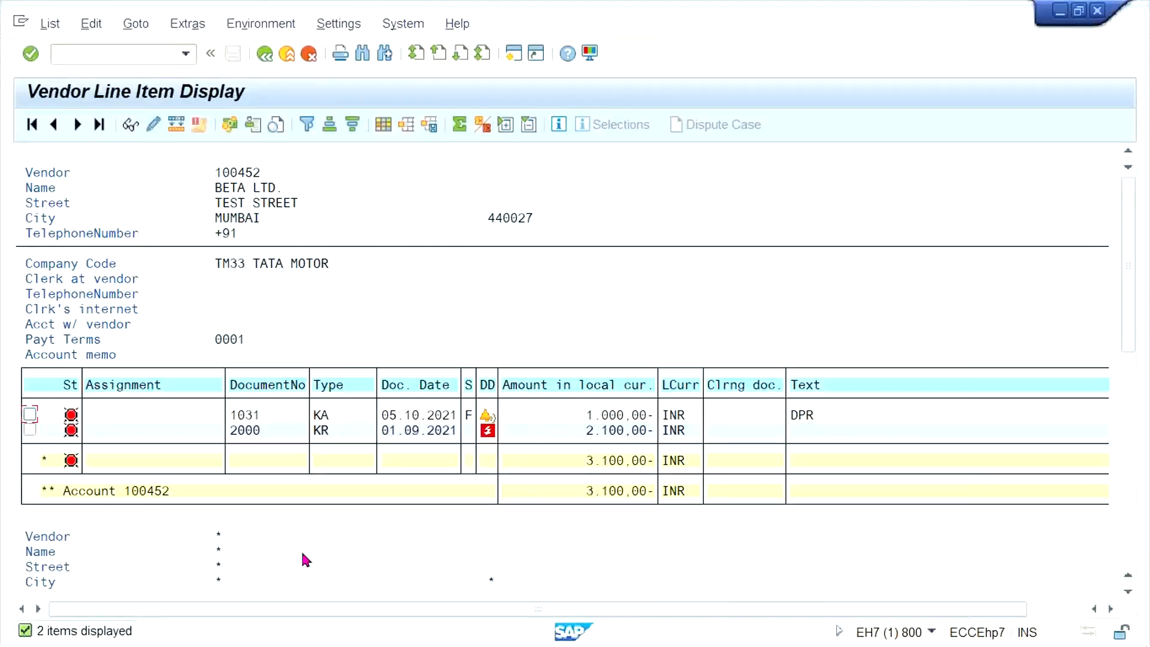
key(alt+Tab)
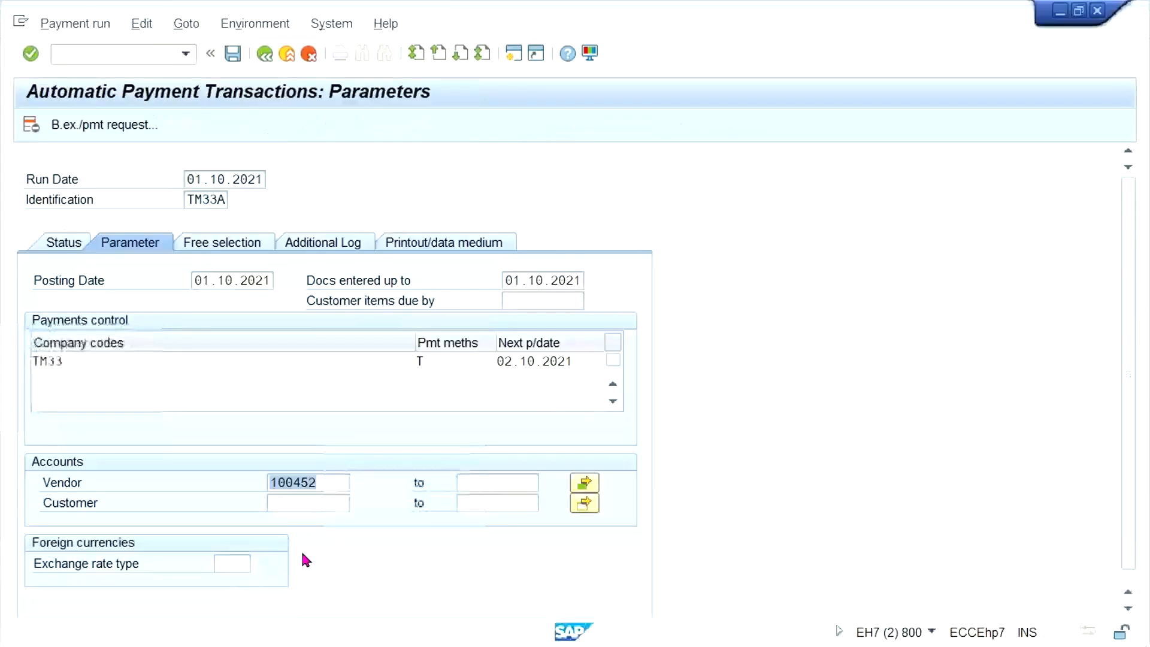
Re-enter BETA LTD.'s account as the vendor for run TM33A and try to save the parameters again.
key(BackSpace)
key(Down)
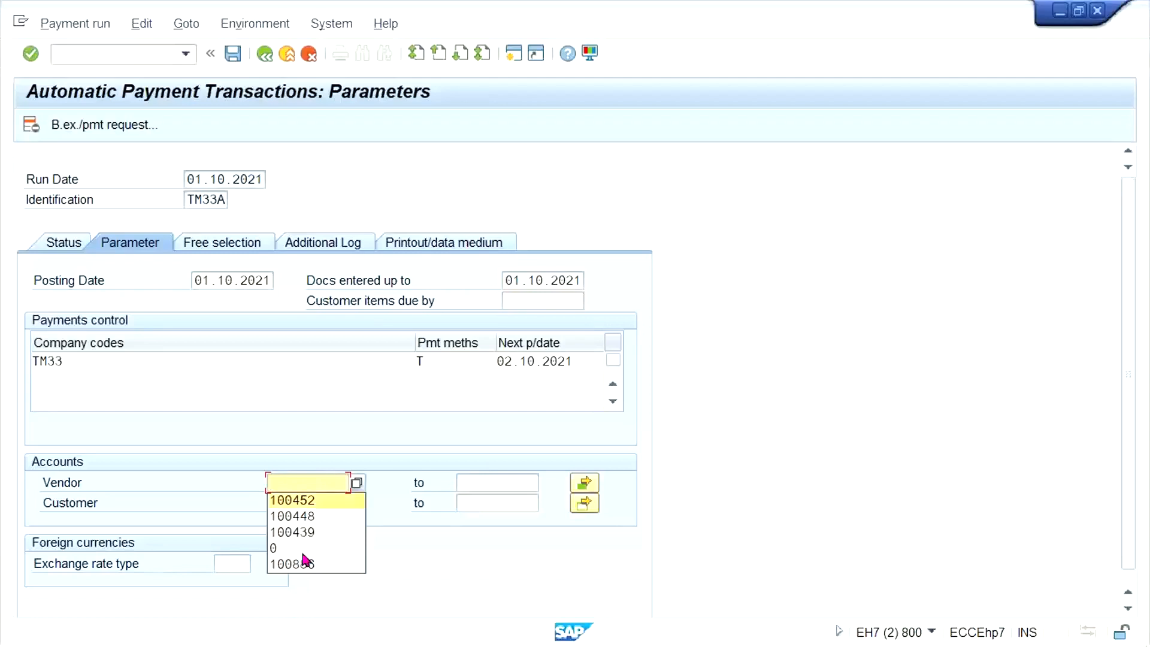
key(Return)
key(Return)
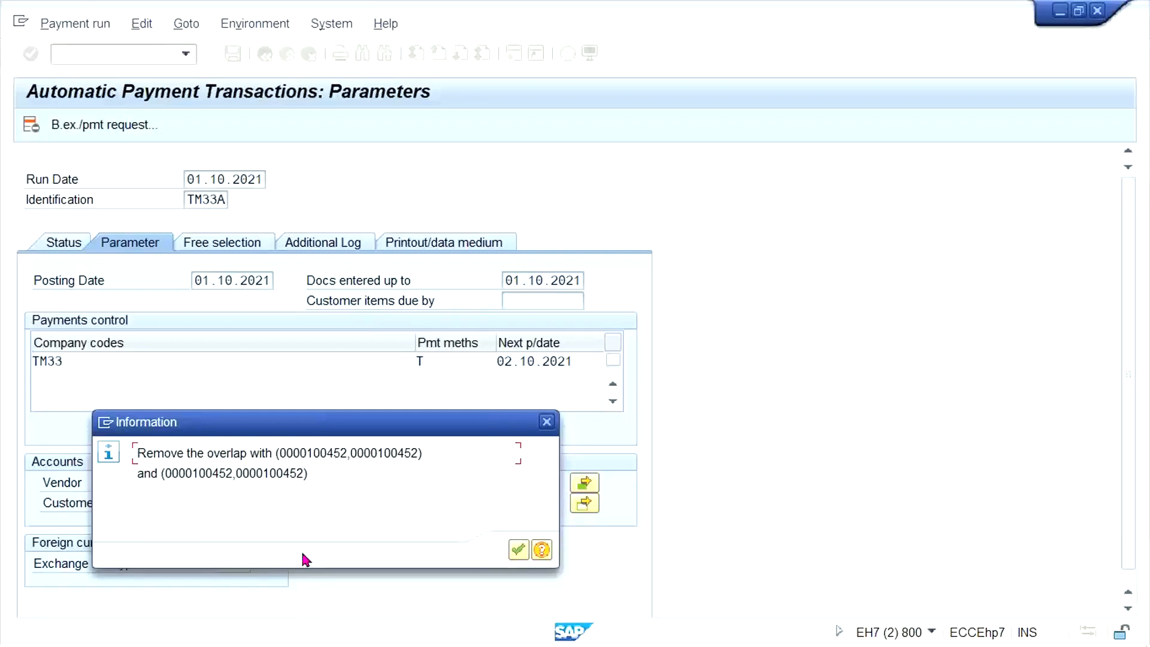
key(Return)
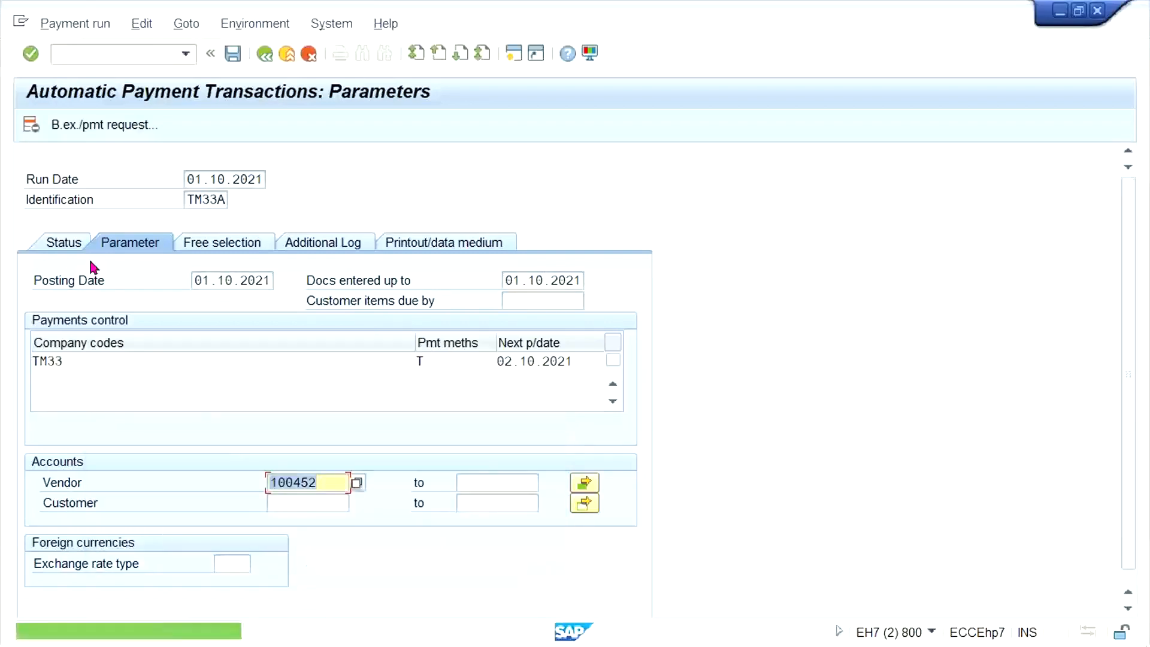
key(F3)
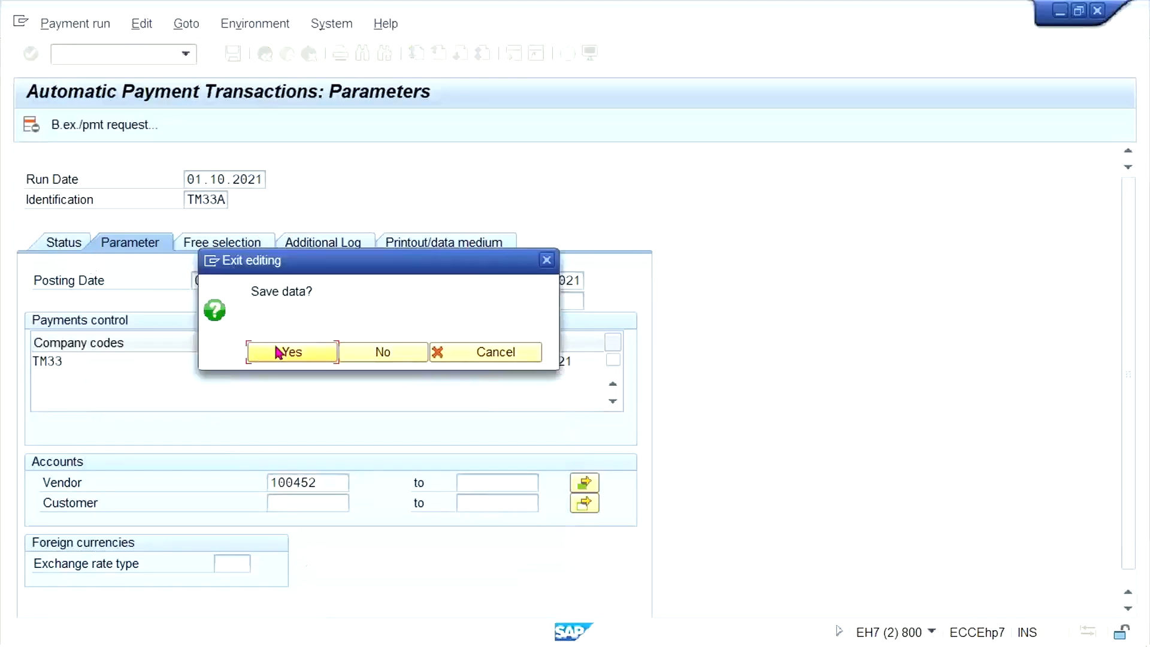
click(277, 351)
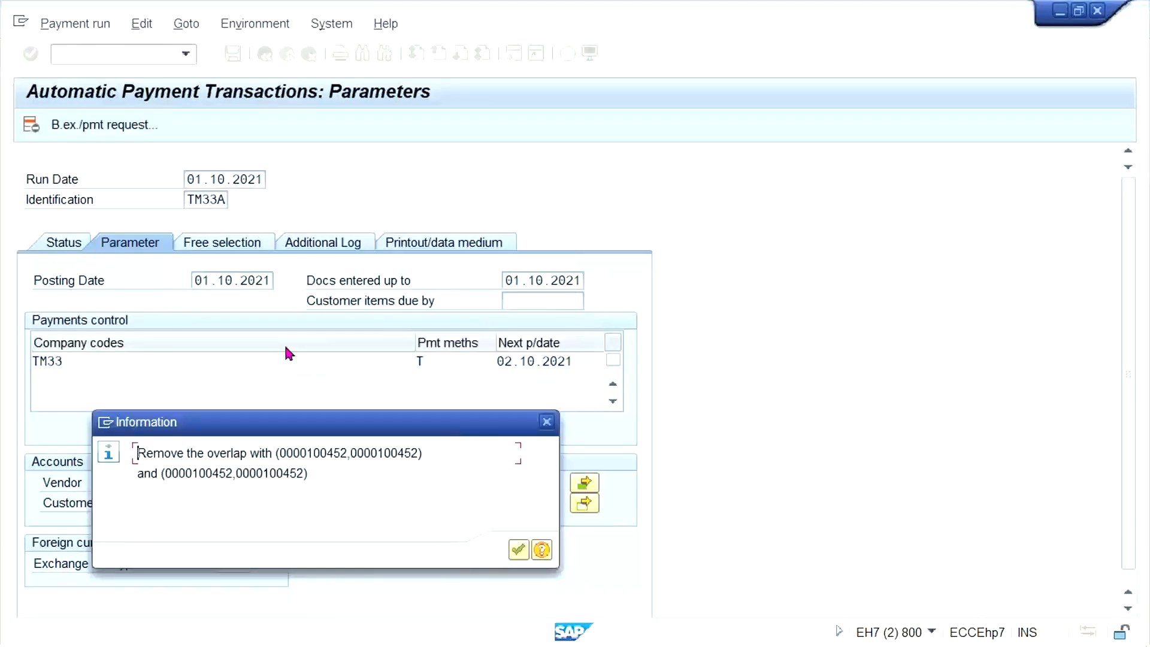
key(Return)
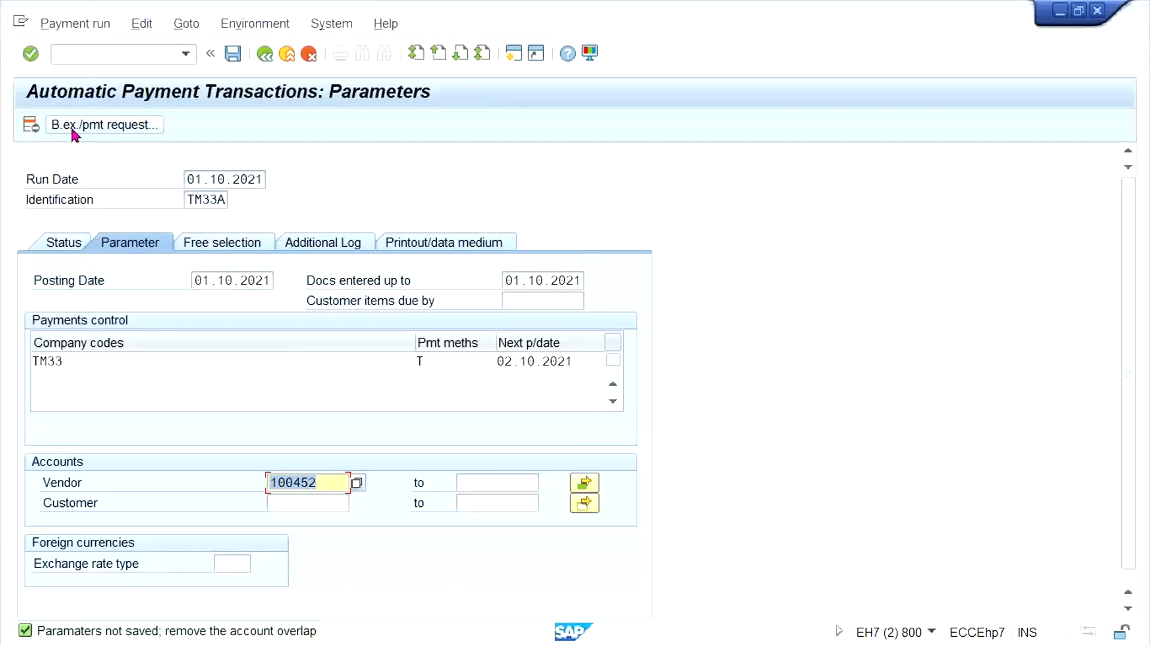
Restart transaction F110 and start a new payment run with identification TM33B for run date 01.10.2021.
click(186, 54)
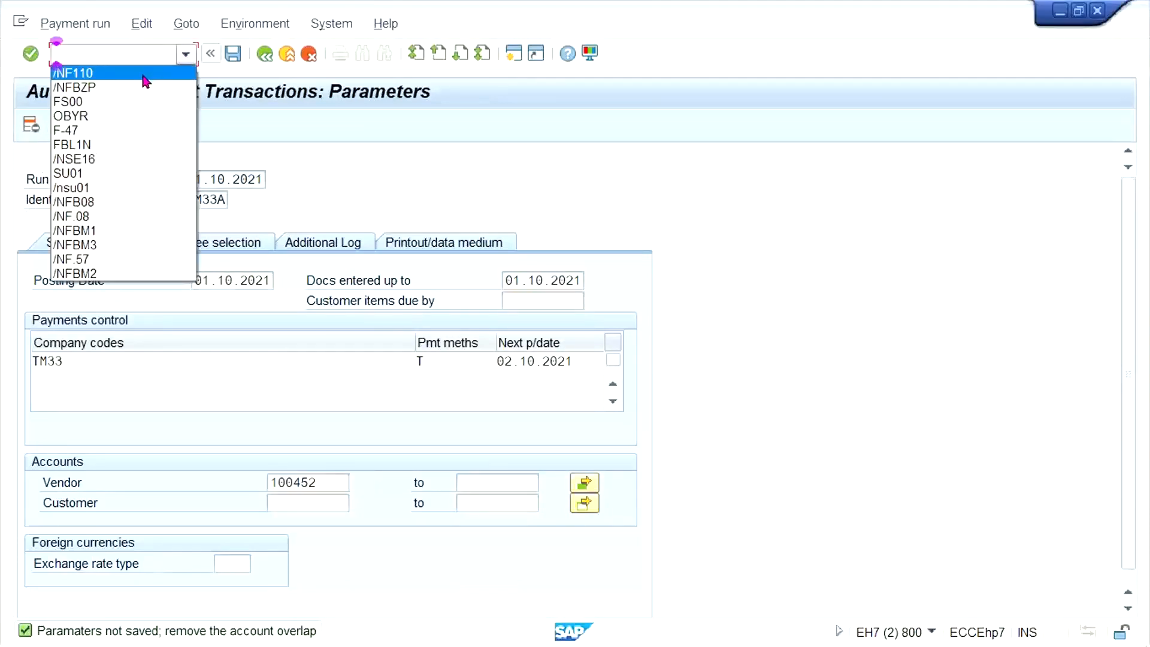
click(142, 76)
key(Return)
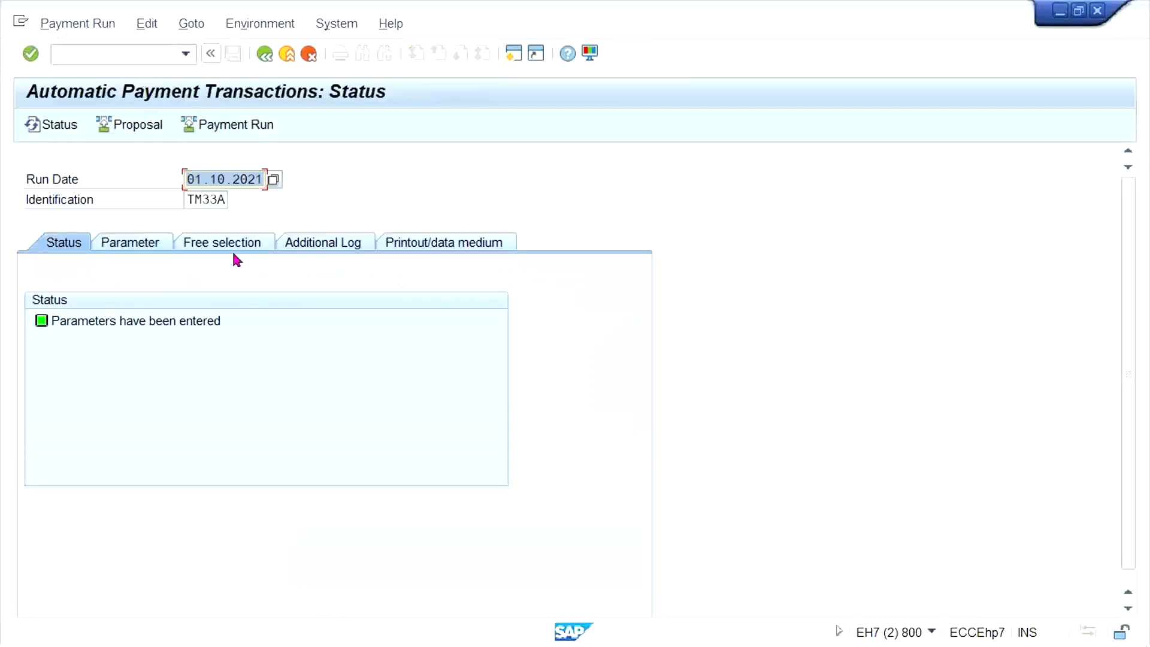
click(226, 198)
key(BackSpace)
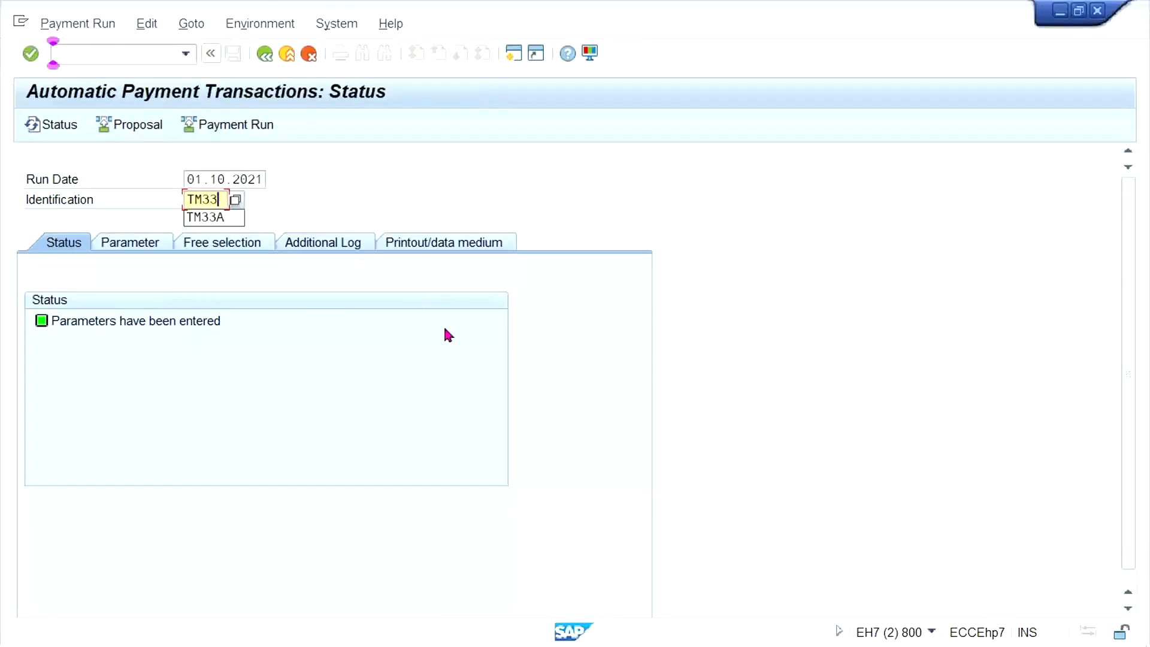
text(B)
key(Return)
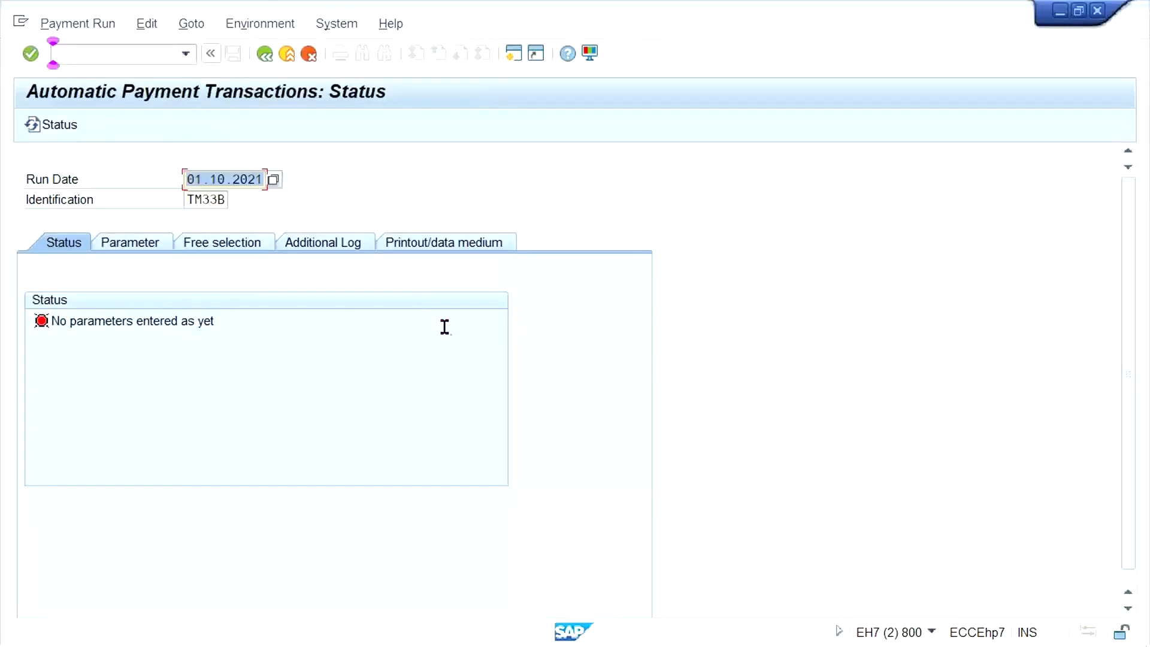
Enter company code TM33, payment method T, next posting date 08.10.2021 and BETA LTD.'s vendor account in run TM33B's parameters.
click(150, 245)
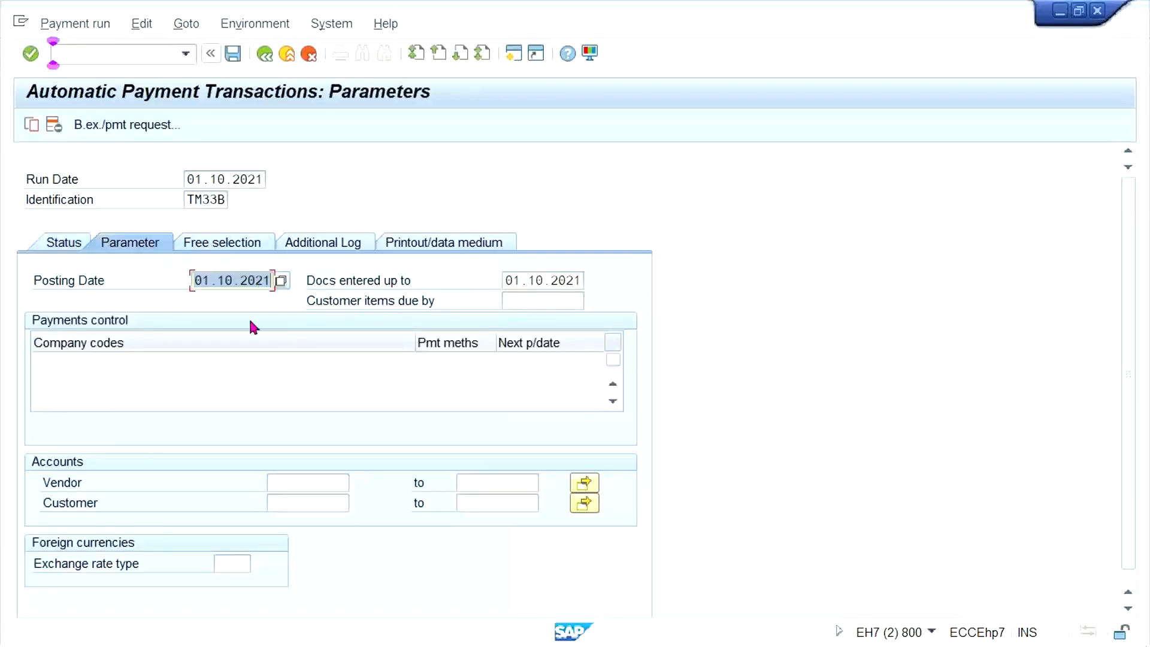
click(143, 362)
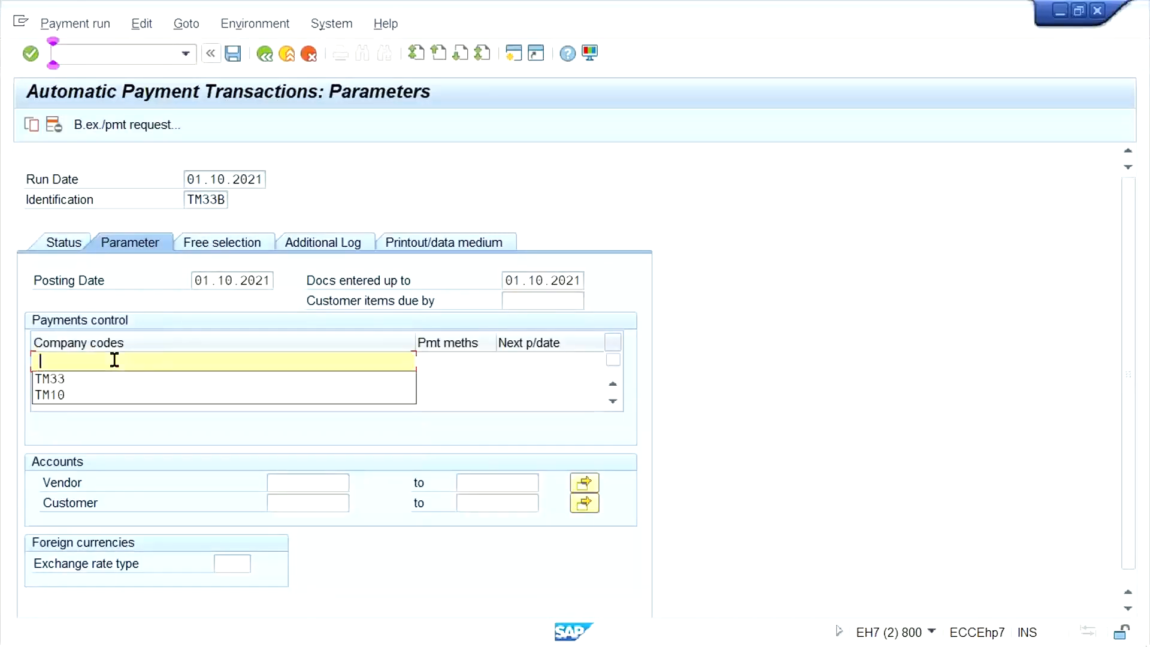
text(TM33)
key(Tab)
text(T)
key(Tab)
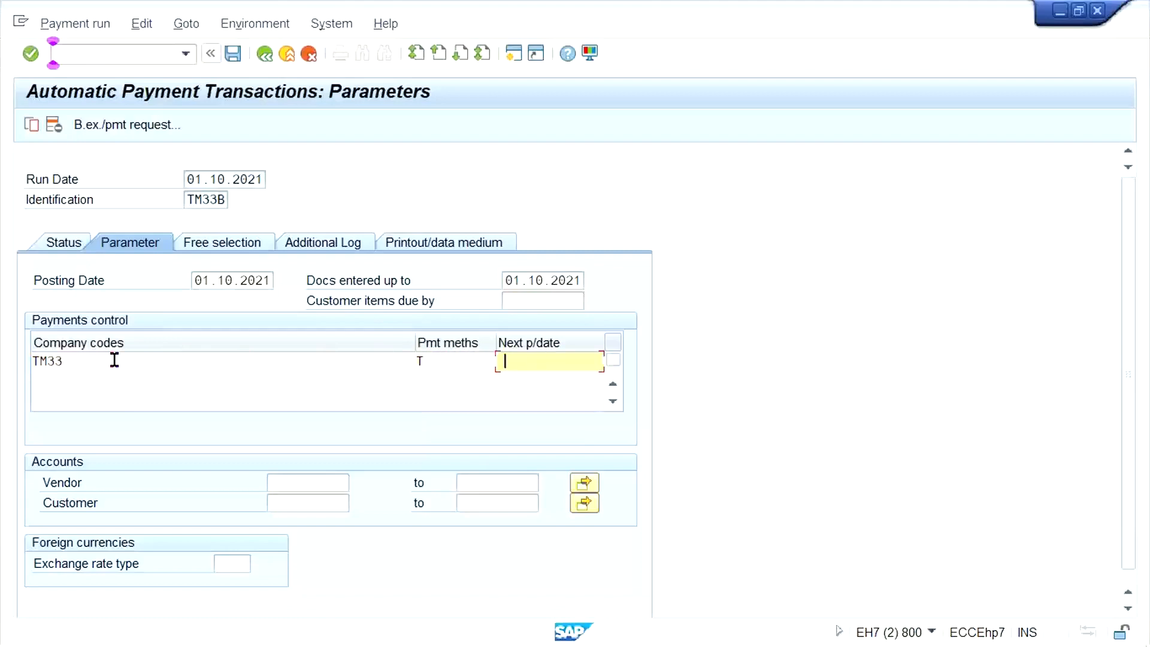
text(08.10.2021)
click(309, 484)
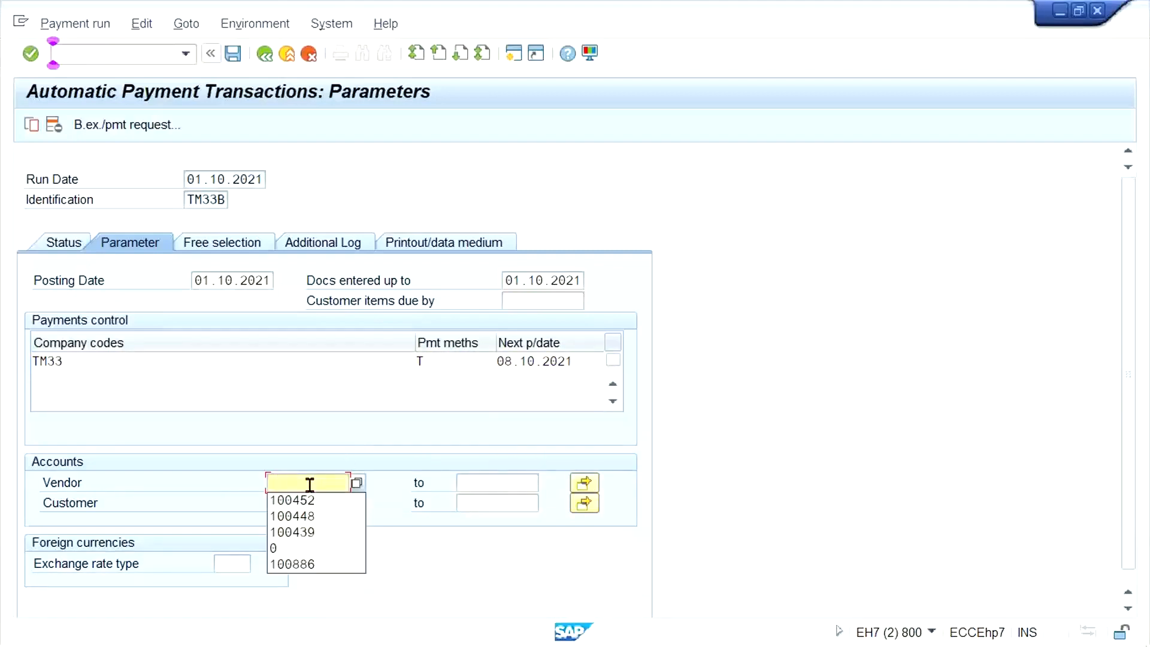
click(336, 504)
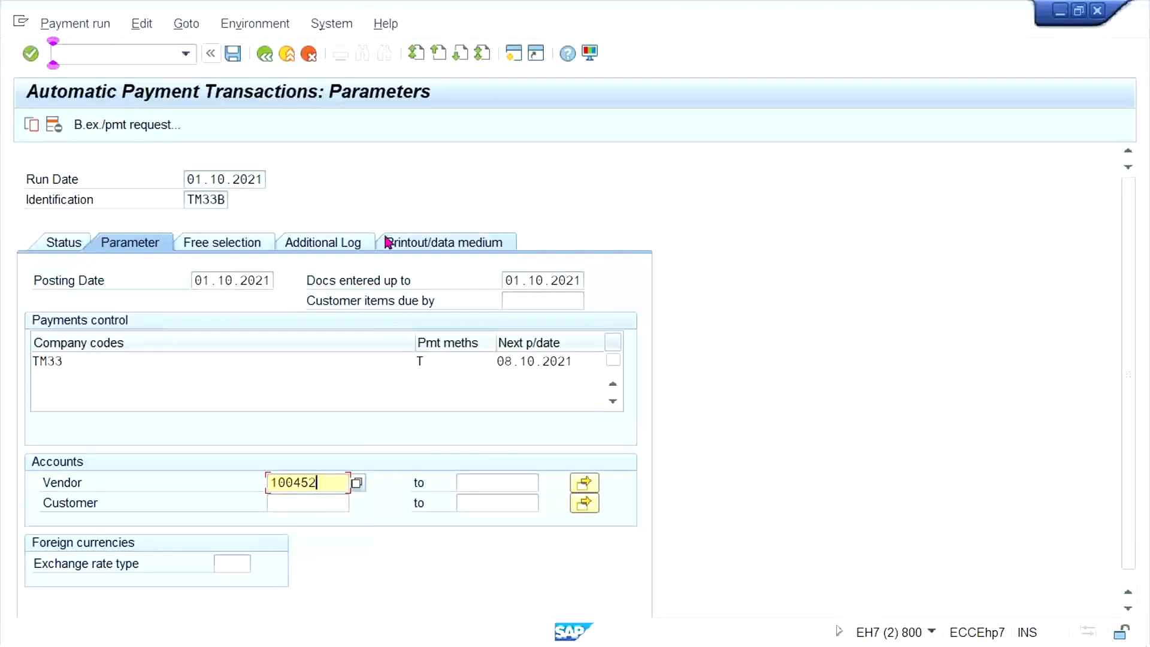
Try to remove the empty company code row from the payments control, and restart F110 without saving the parameters.
click(330, 241)
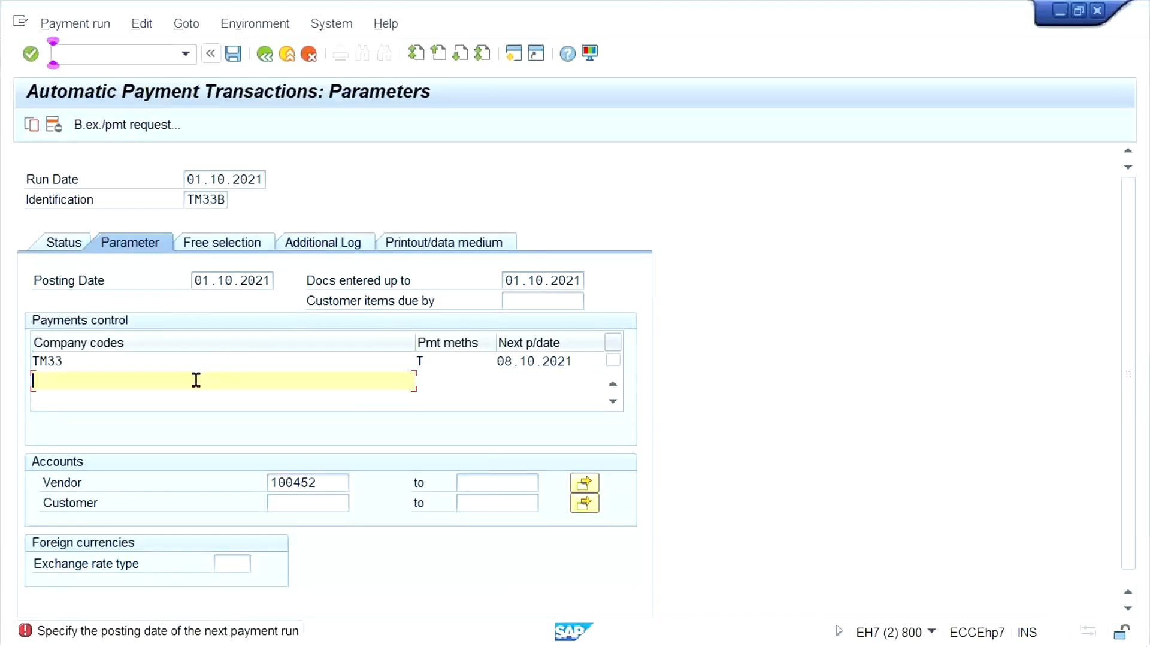
click(54, 127)
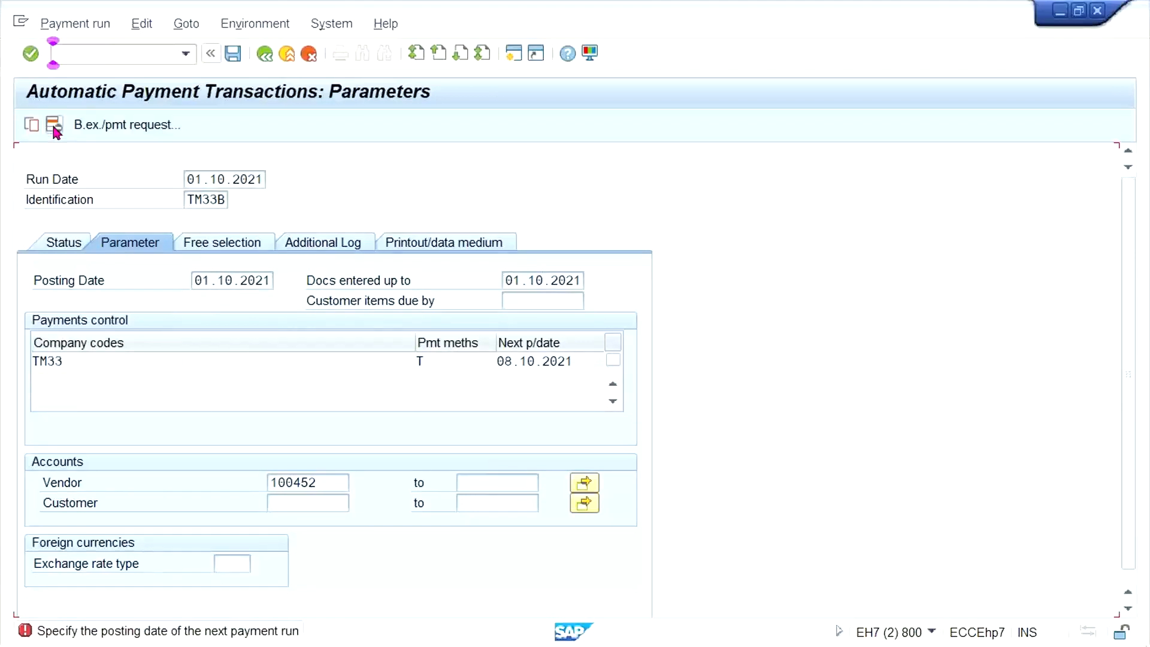
click(53, 127)
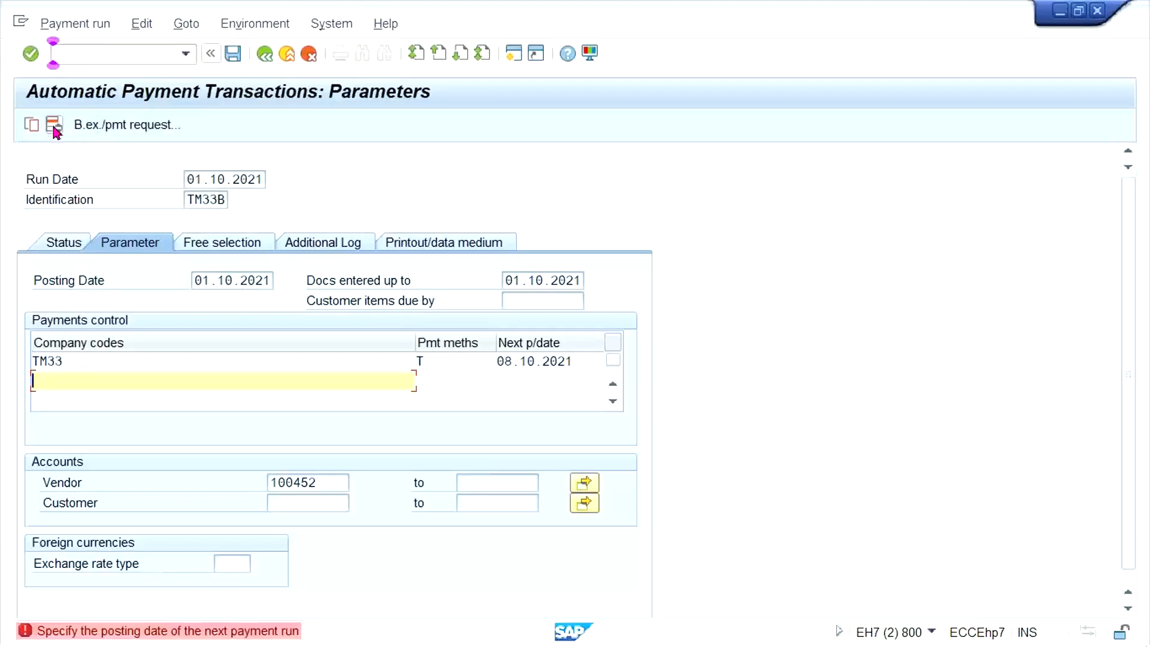
click(53, 127)
click(53, 127)
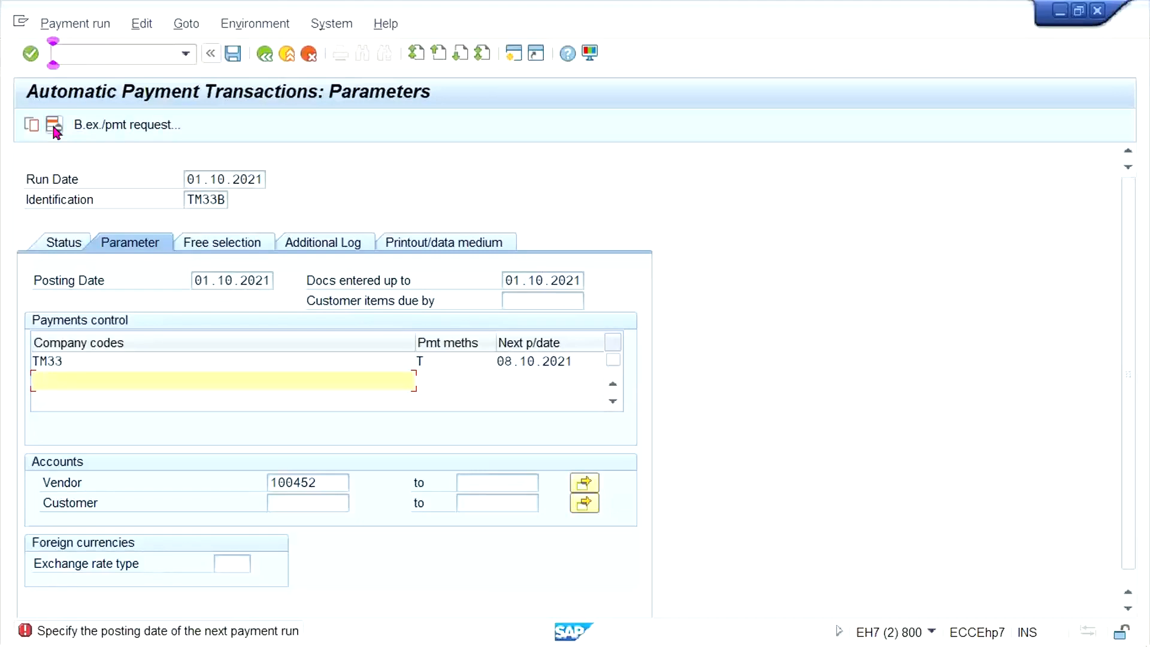
click(186, 54)
click(154, 73)
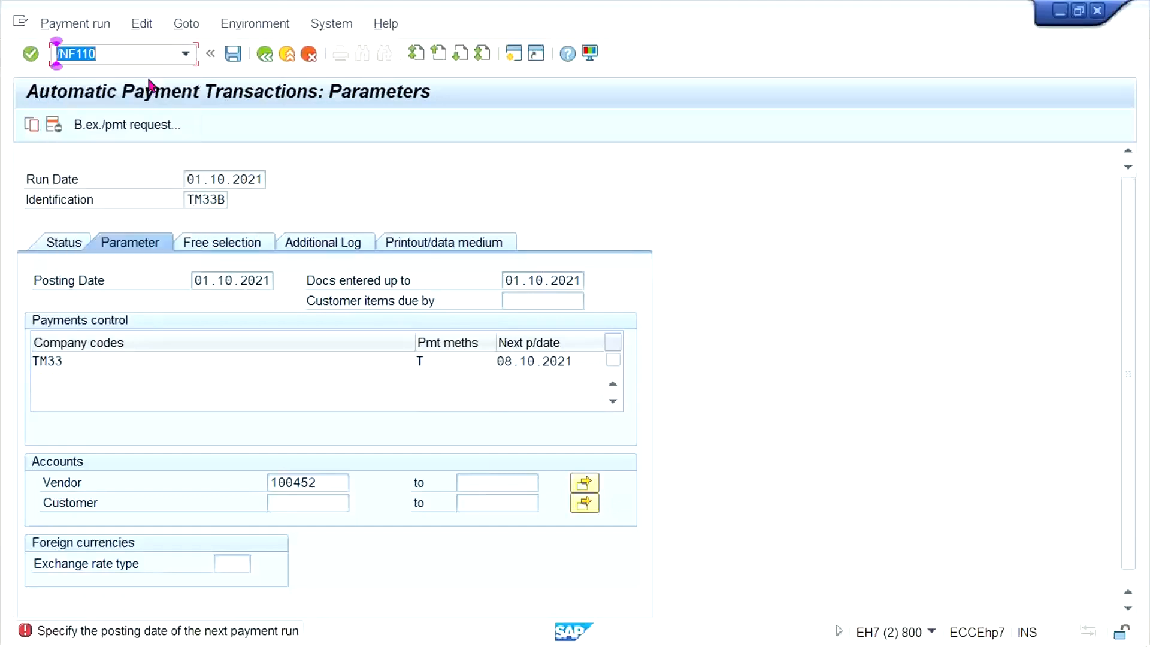
key(Return)
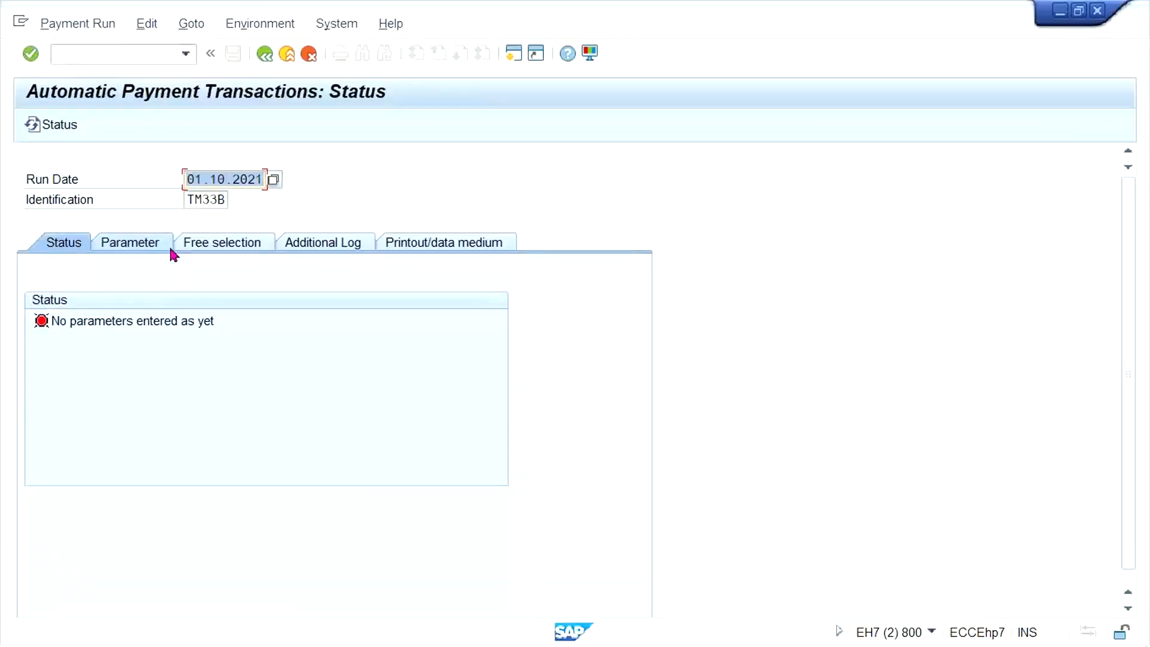
Enter company code TM33, payment method T and next posting date 08.10.2021 in the payments control of run TM33B.
click(165, 245)
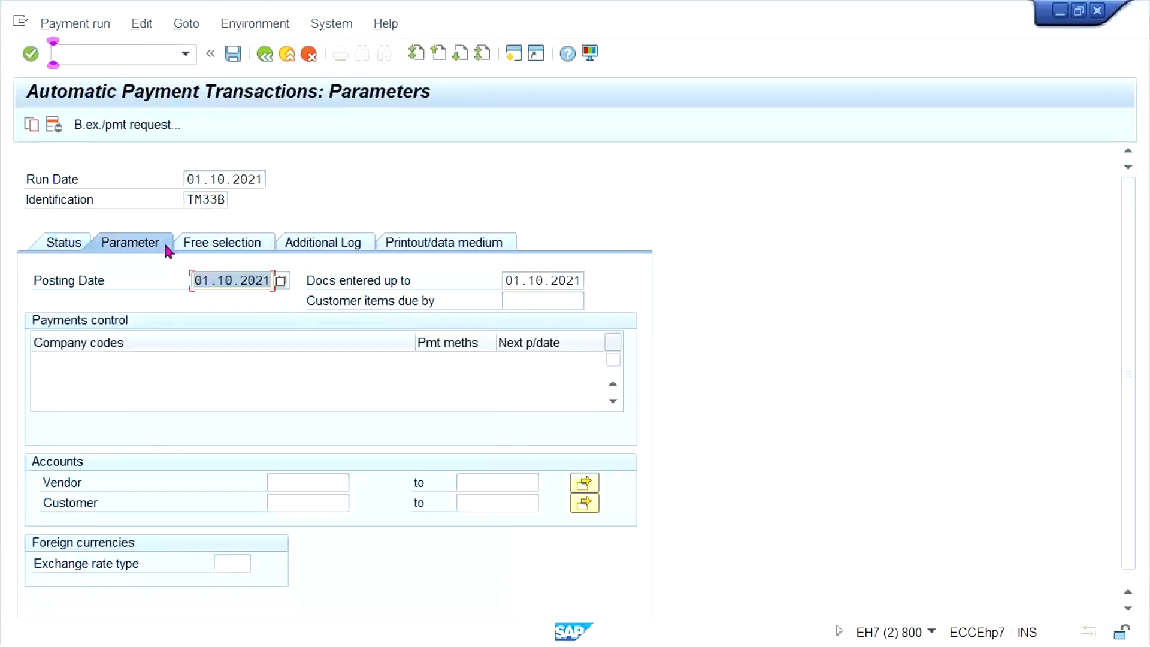
click(270, 359)
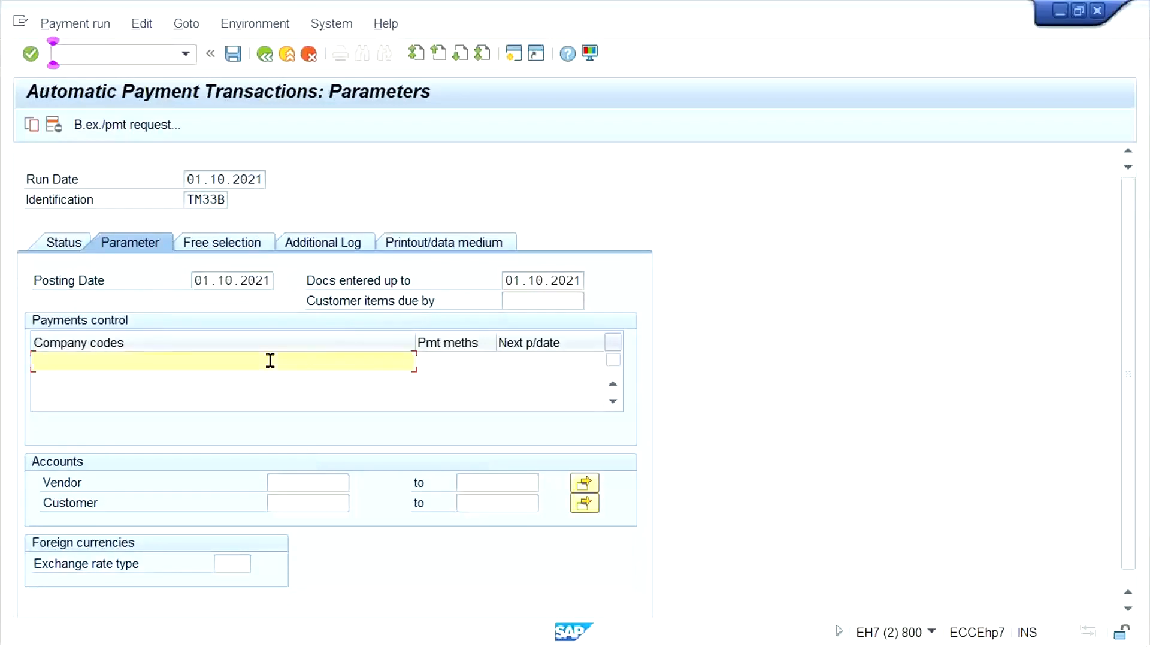
key(Down)
key(Return)
key(Tab)
text(T)
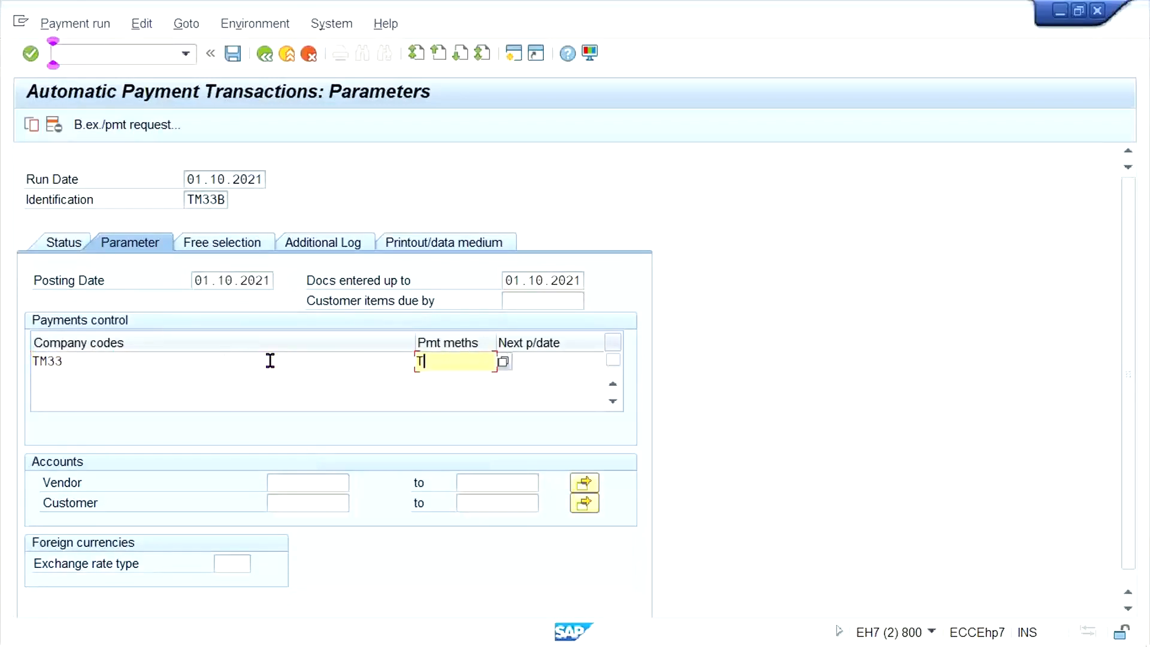
key(Tab)
text(08.10.2021)
key(Down)
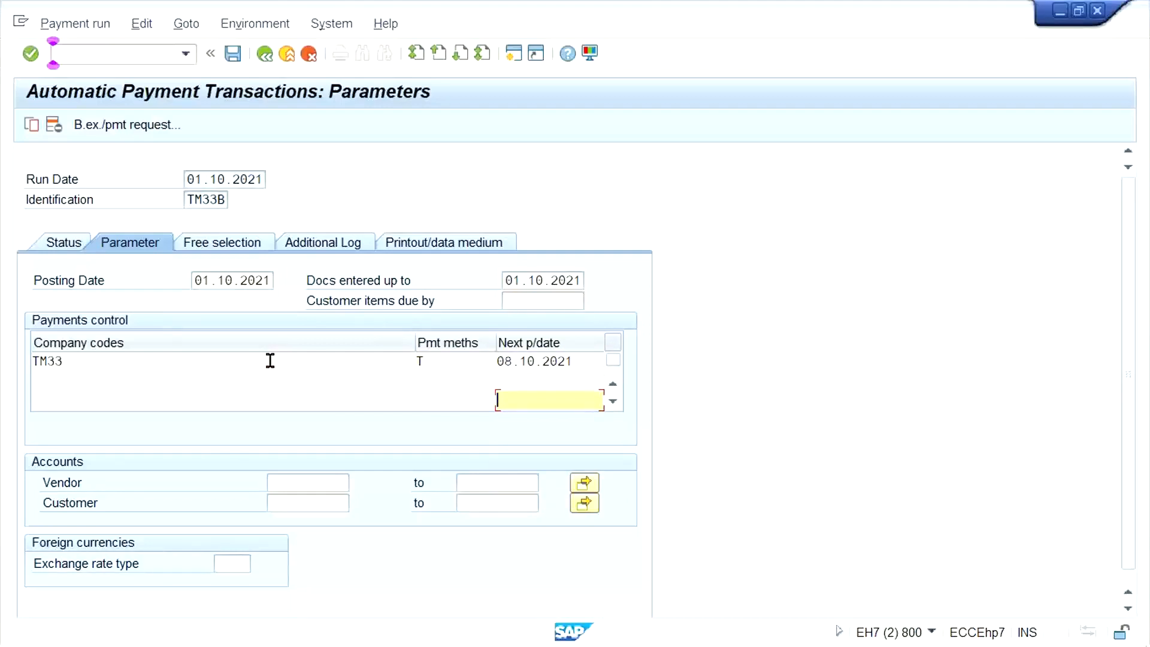
Enter BETA LTD.'s account as the vendor for run TM33B.
click(290, 483)
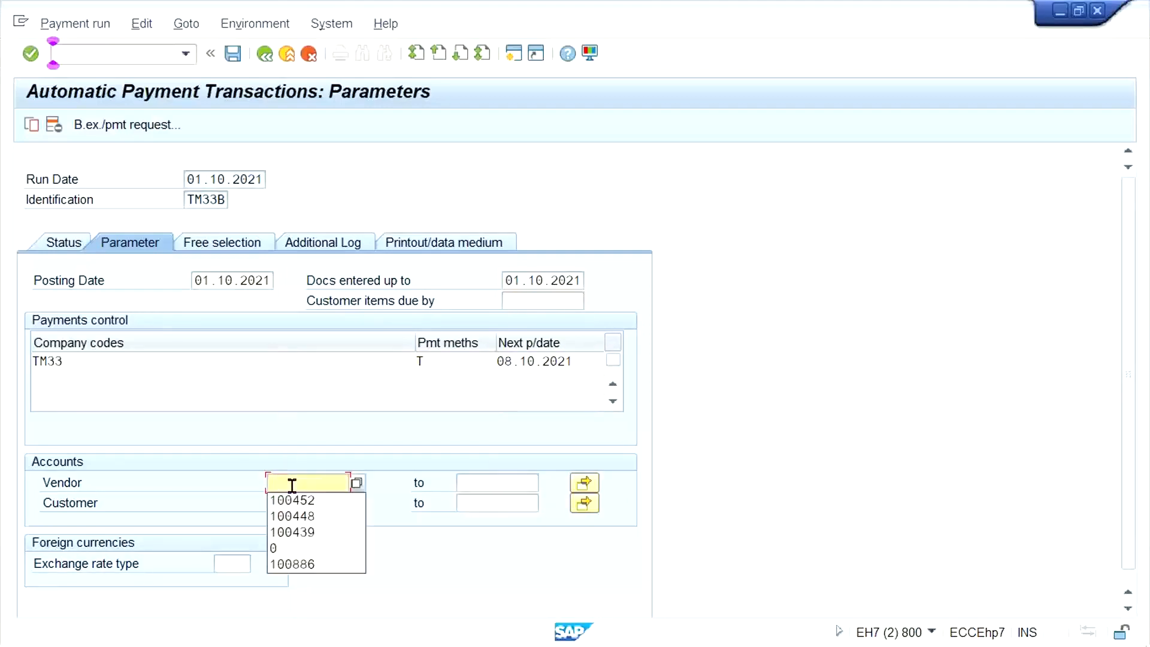
key(Return)
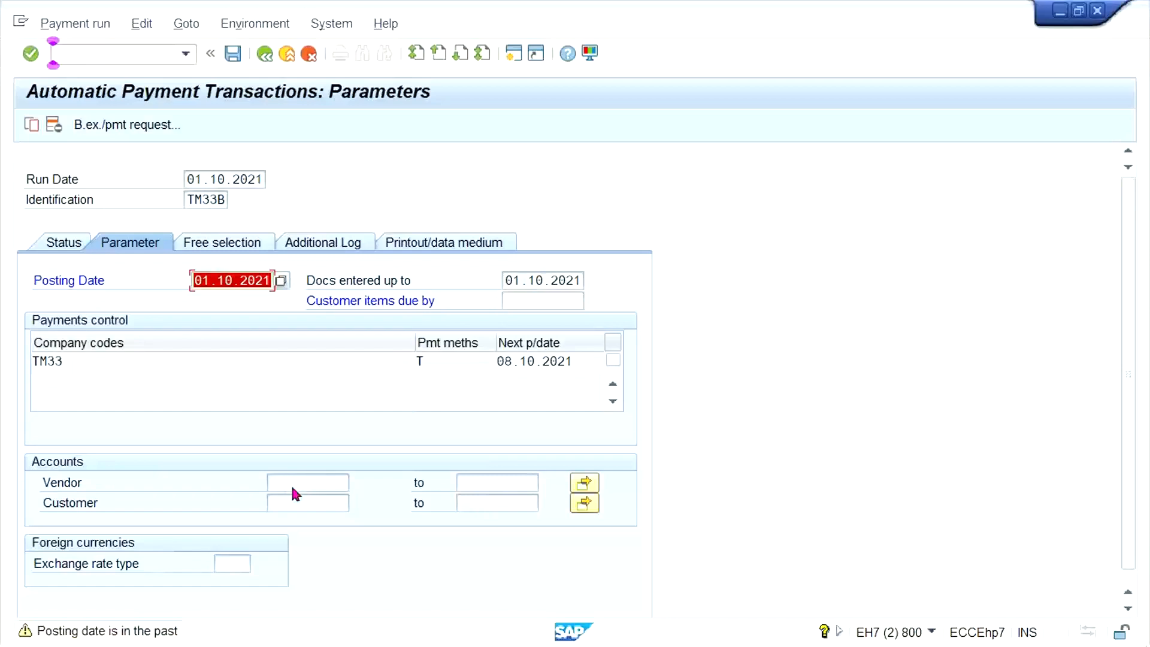
click(291, 484)
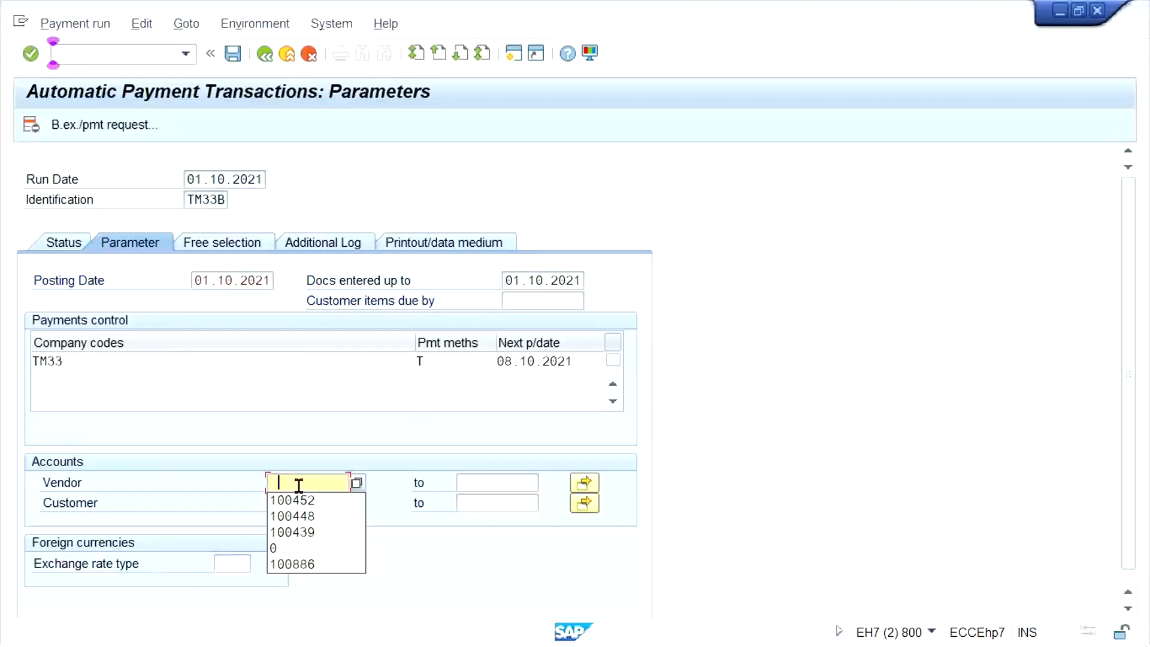
key(Down)
key(Return)
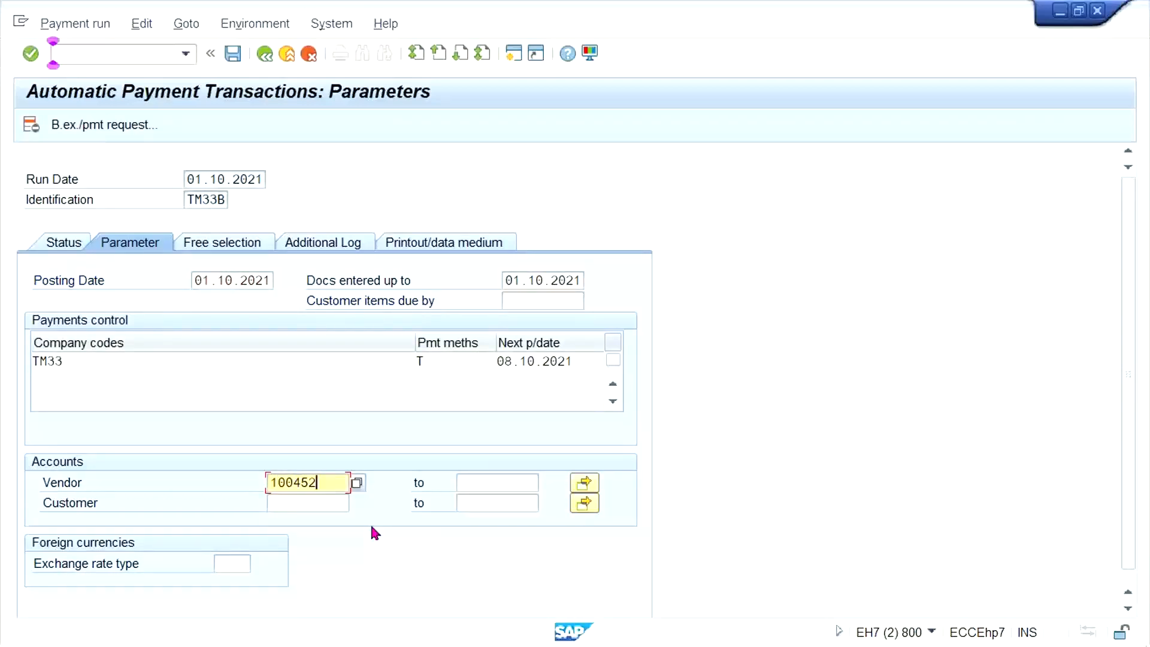
Enable logging of due date check, payment method selection in all cases and payment document line items for BETA LTD.'s account, and save the parameters.
click(328, 243)
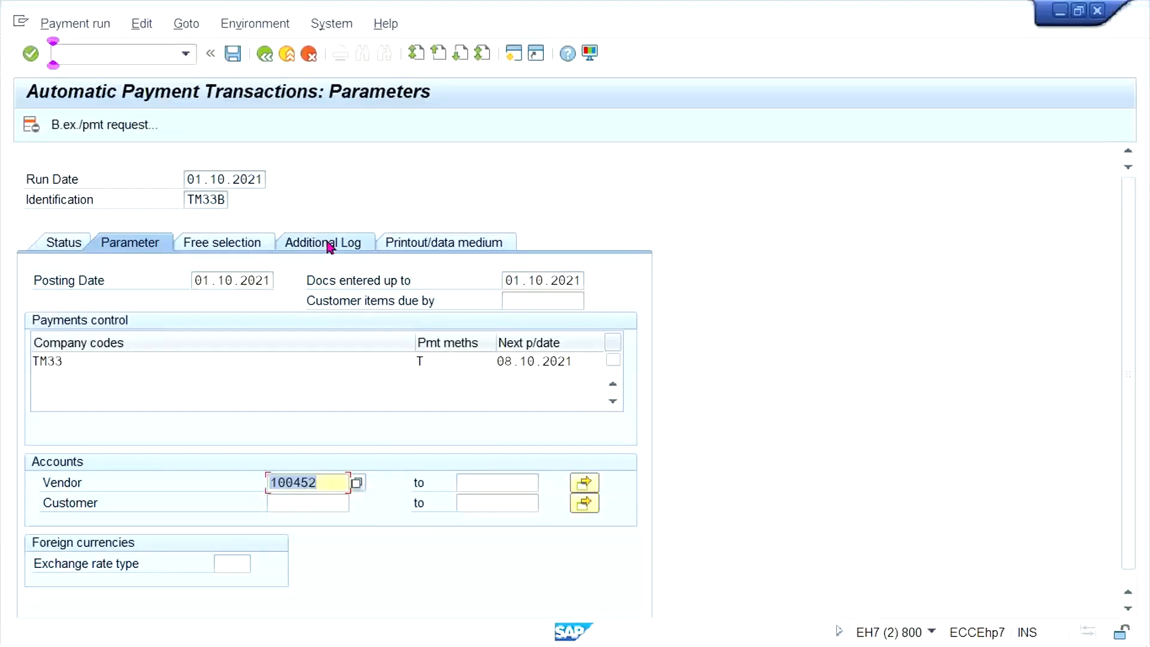
click(325, 241)
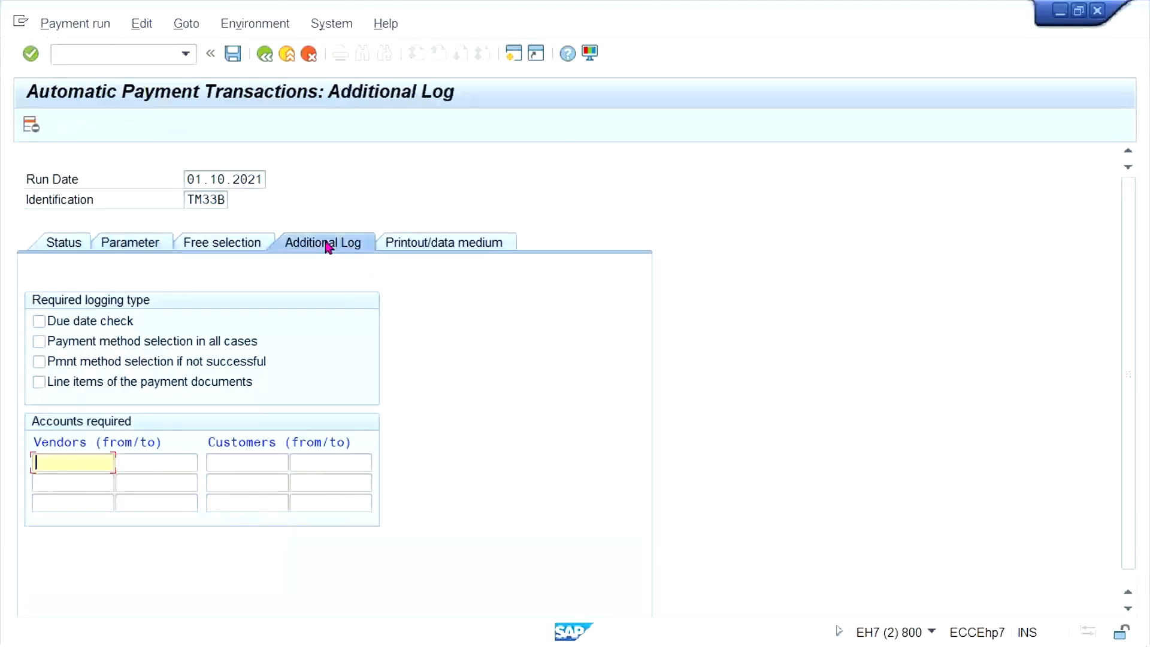
key(Down)
key(Down)
key(Return)
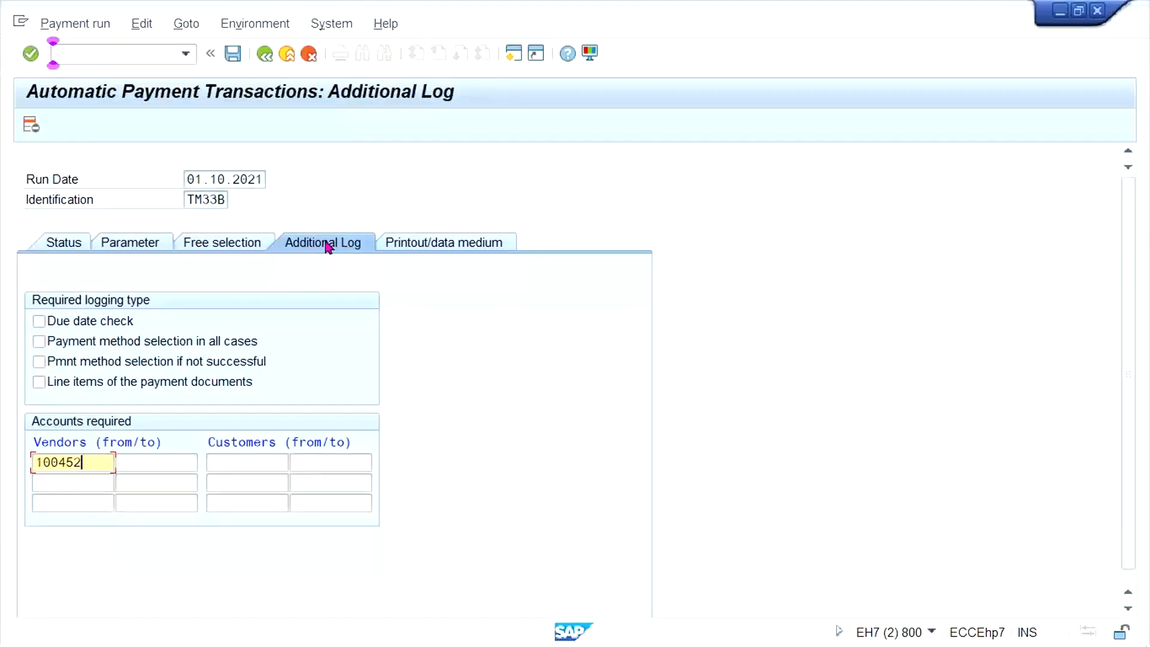
click(118, 321)
click(75, 344)
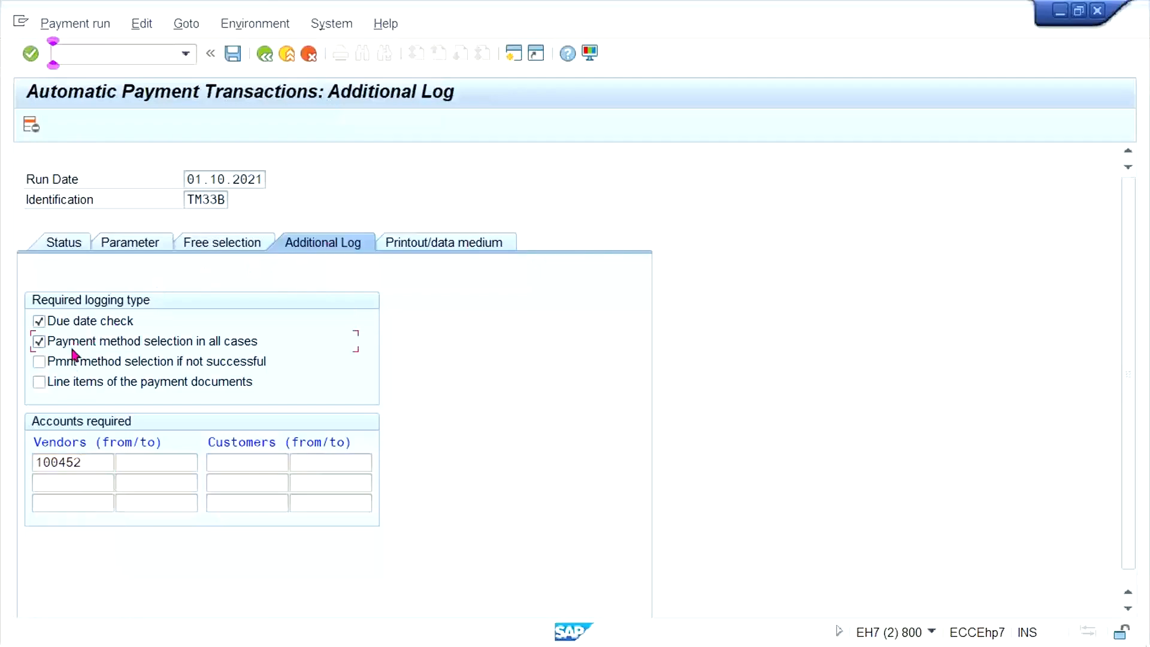
click(67, 378)
key(ctrl+s)
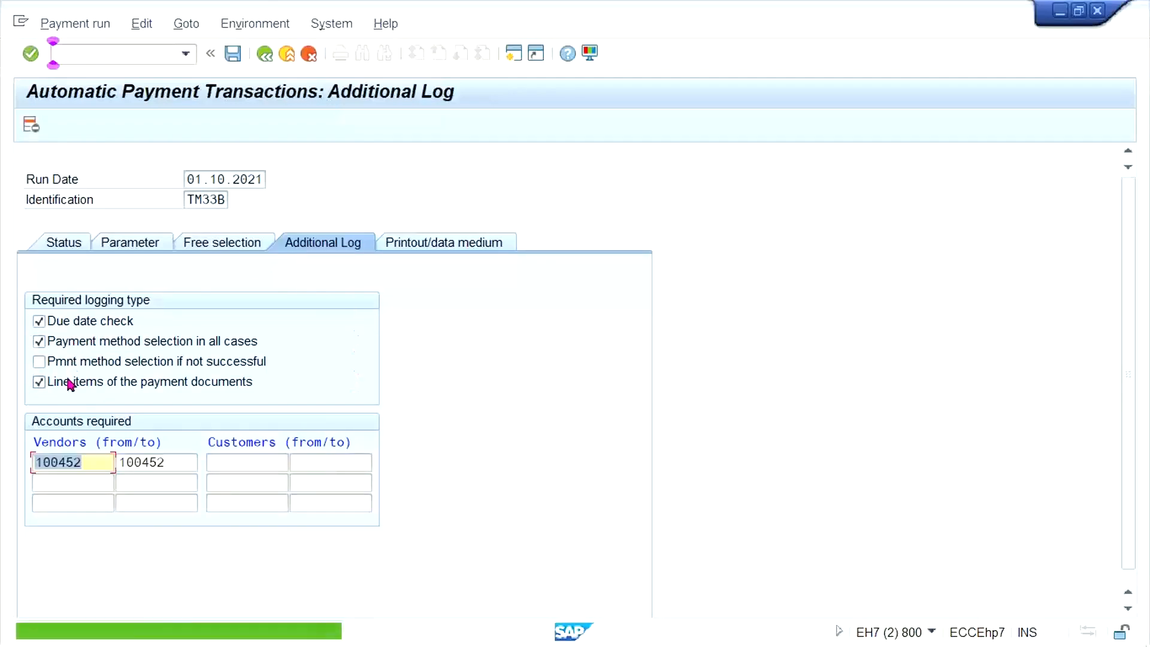
Schedule the payment proposal of run TM33B to start immediately and refresh its status.
click(59, 244)
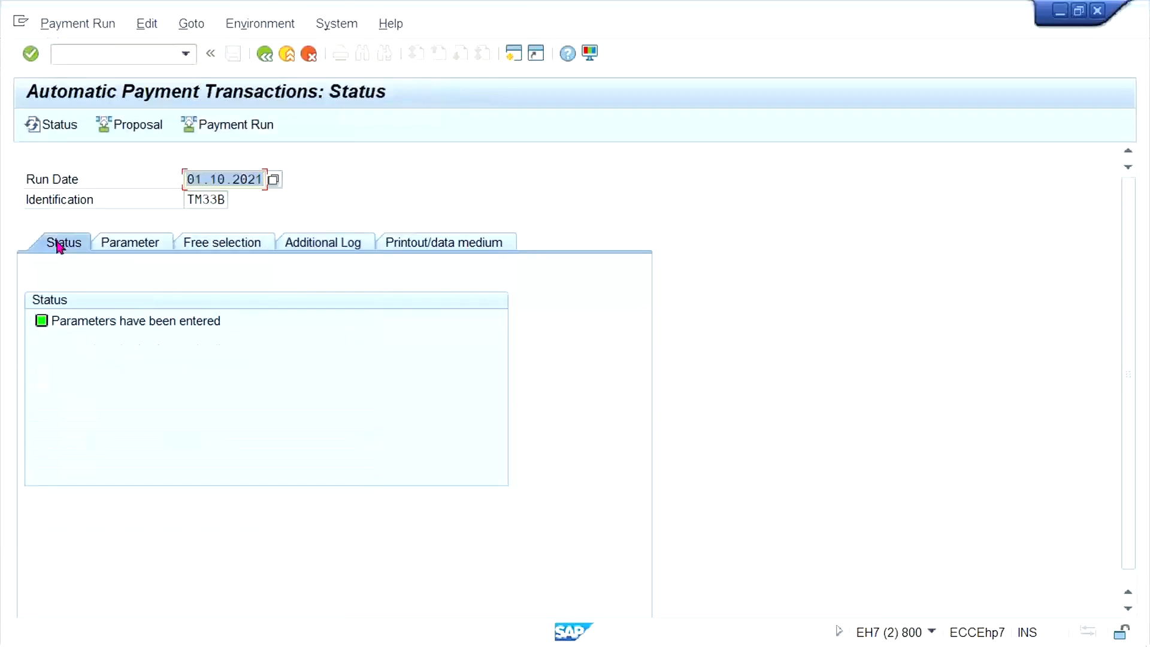
click(141, 127)
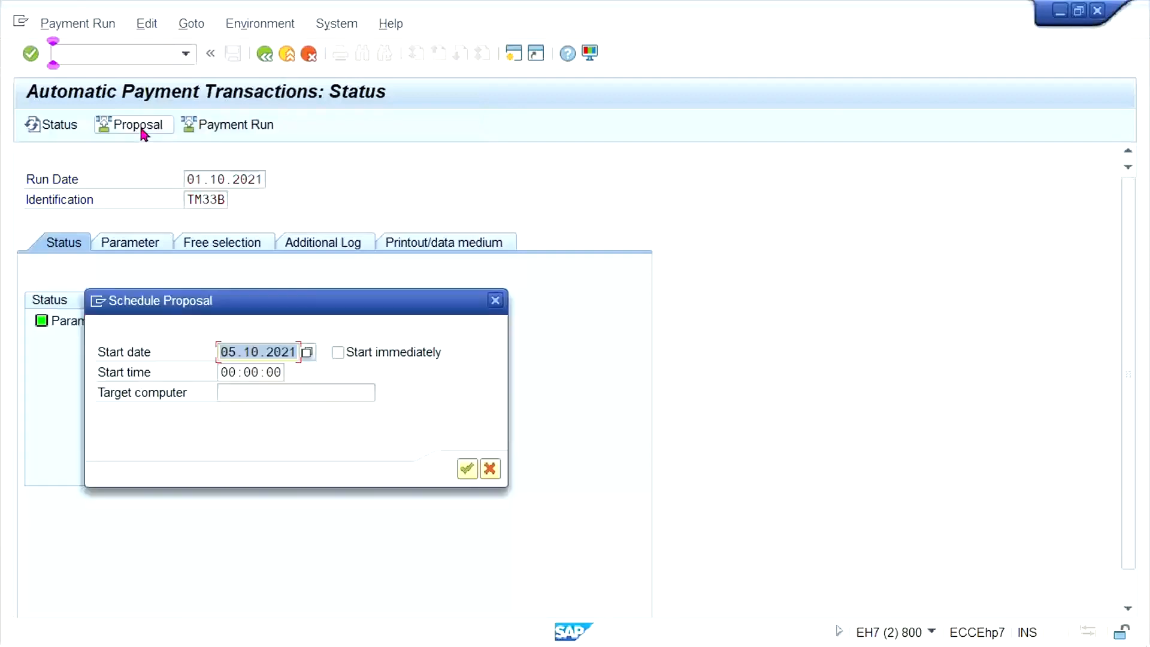
click(363, 353)
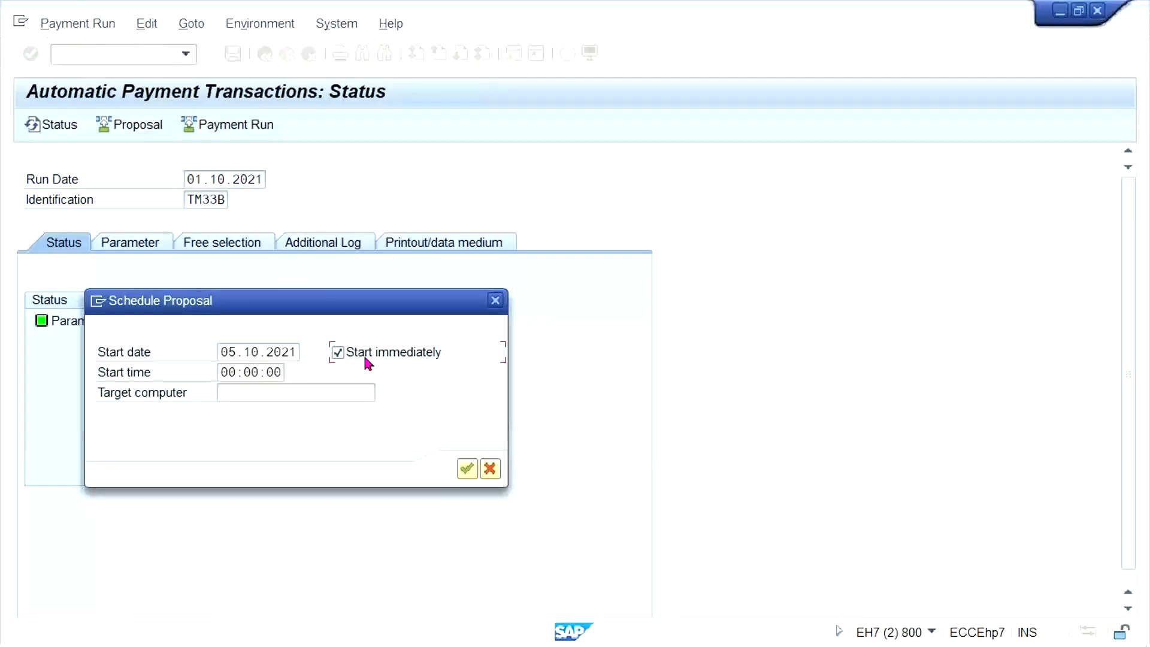
key(Return)
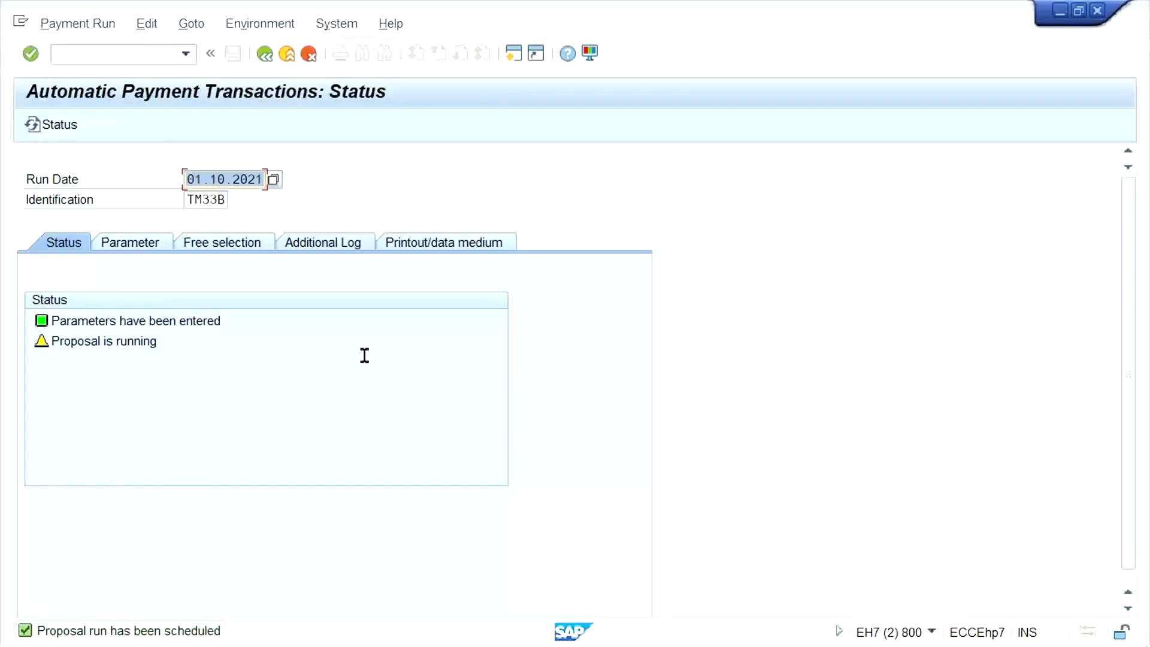
key(Return)
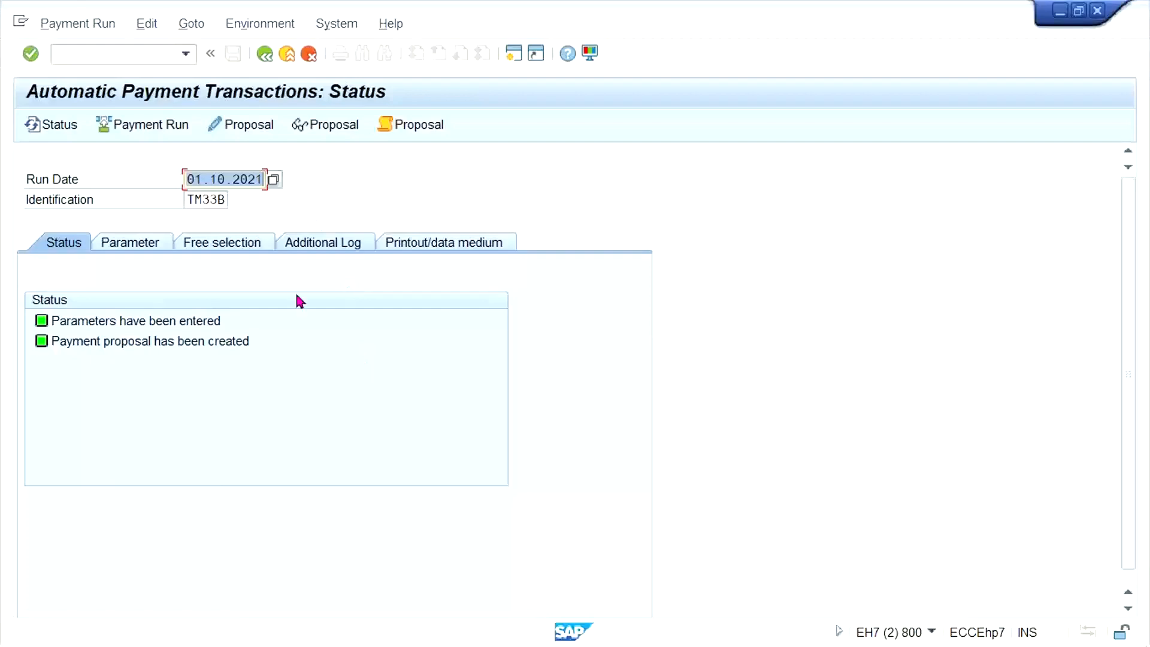
Display the payment proposal and open the items it would pay for BETA LTD.
click(321, 125)
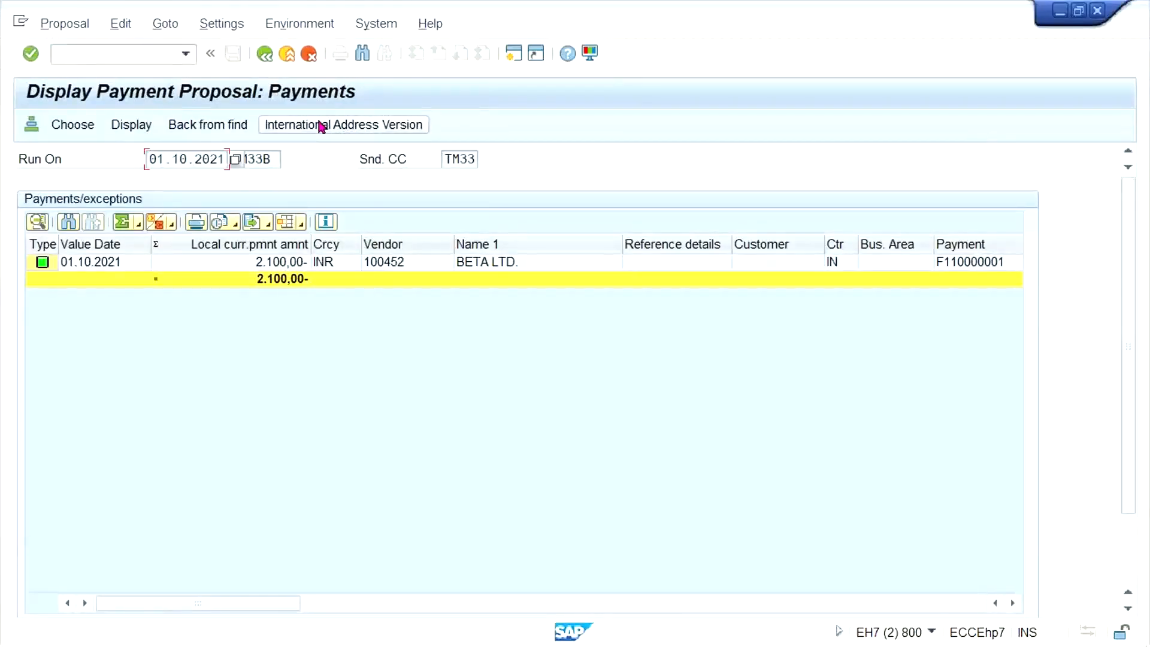
double_click(237, 262)
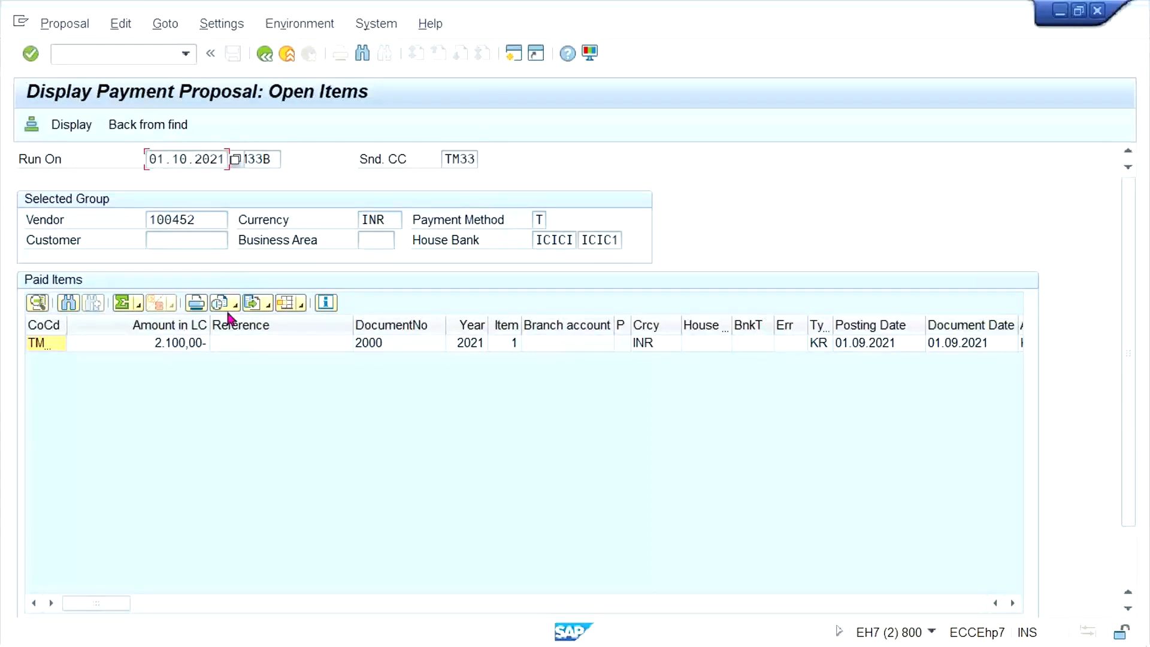
Check the due date of BETA LTD.'s down payment request in change mode from the vendor line items, and leave to SAP Easy Access without saving.
mouse_move(372, 645)
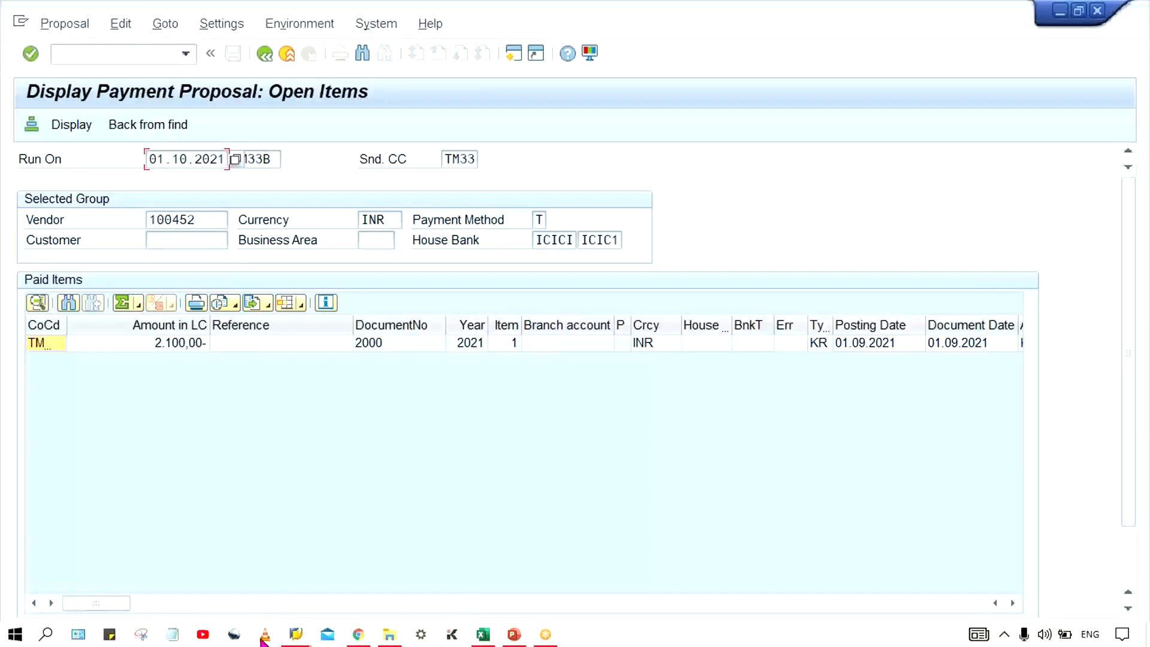
mouse_move(293, 636)
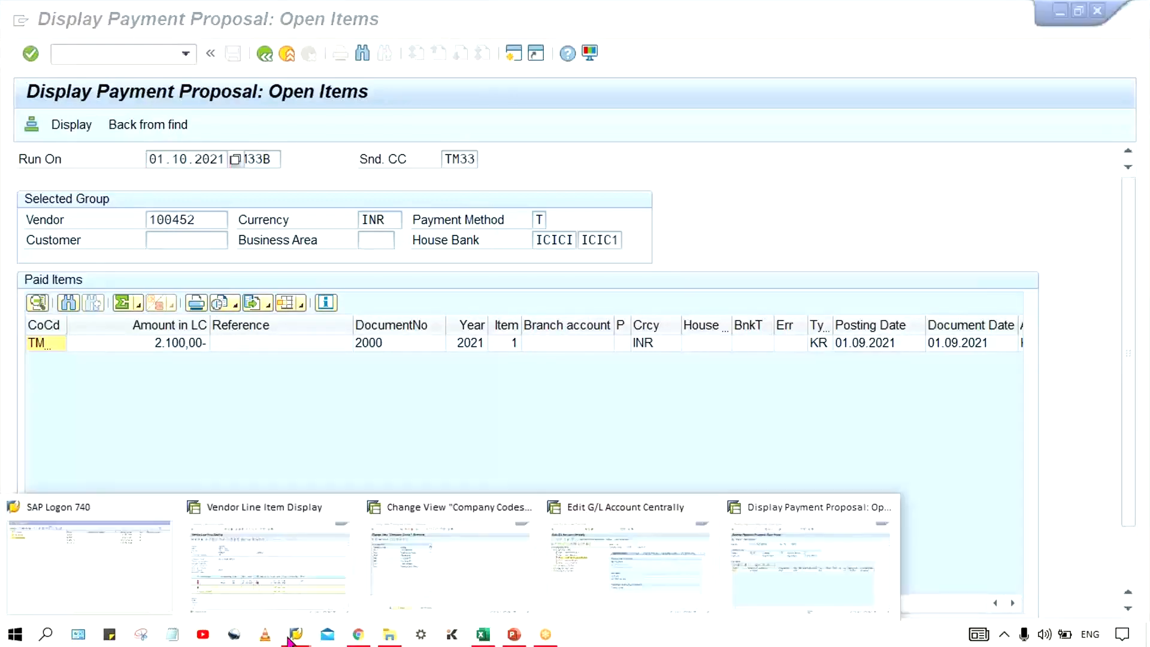
click(304, 590)
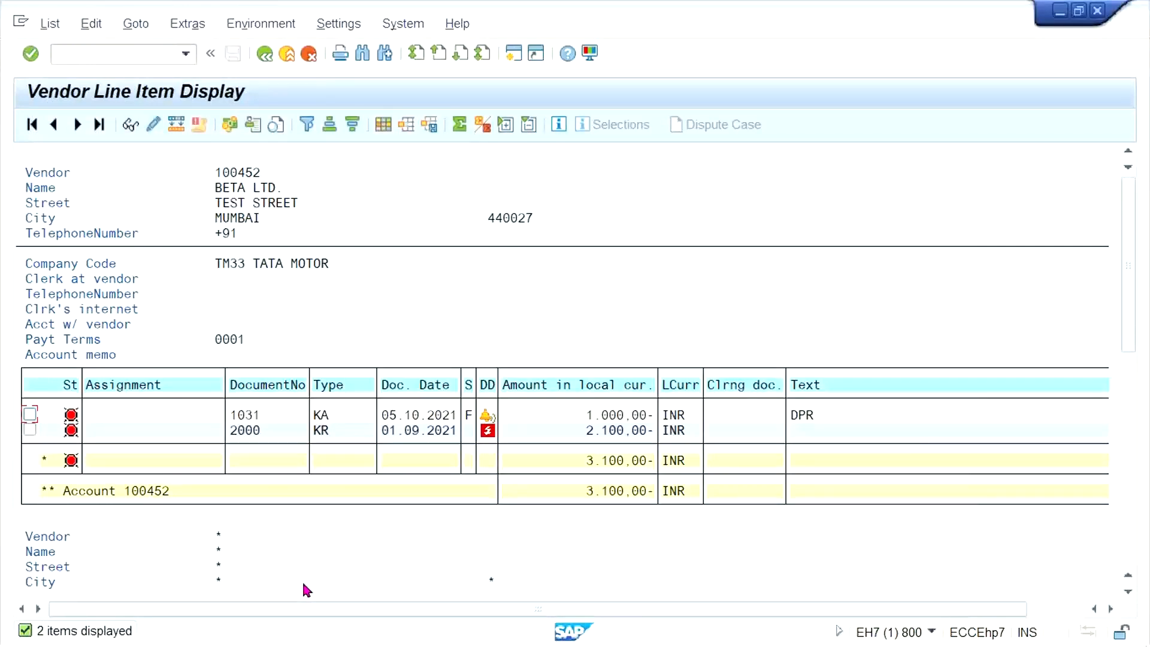
click(413, 420)
double_click(413, 420)
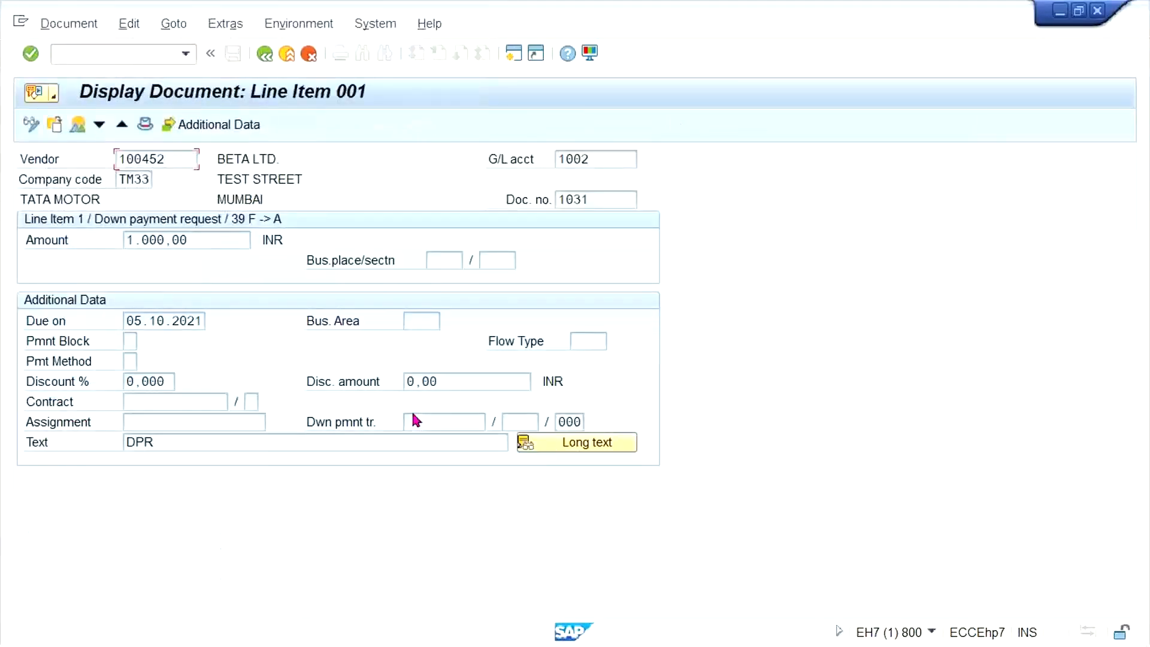
click(30, 124)
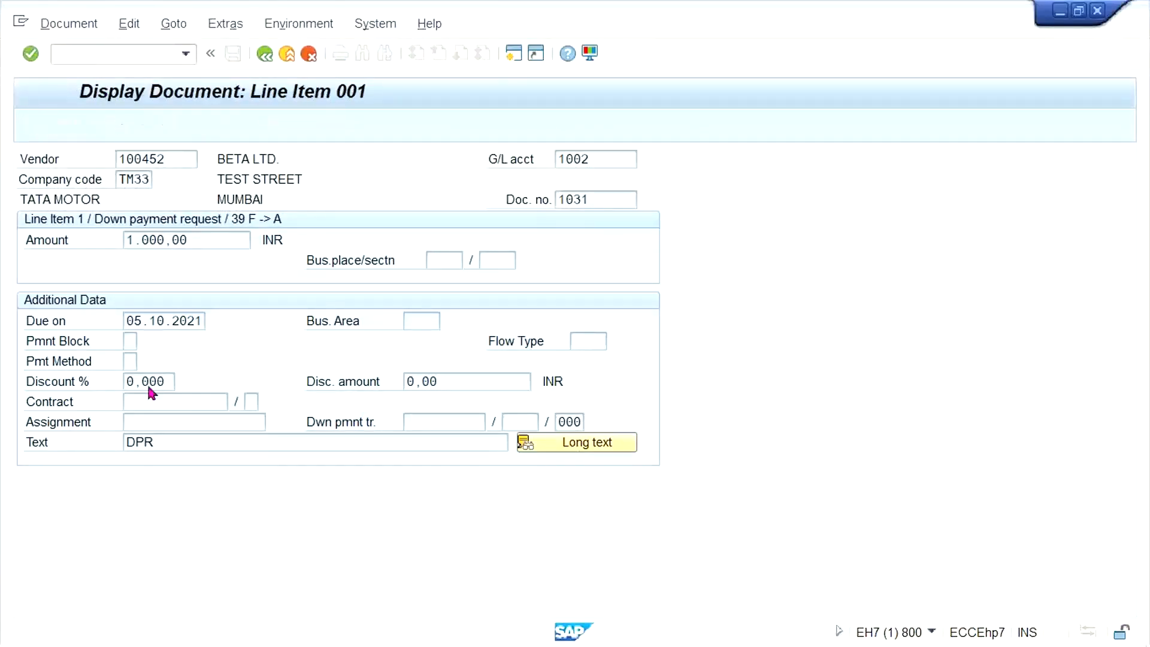
click(138, 319)
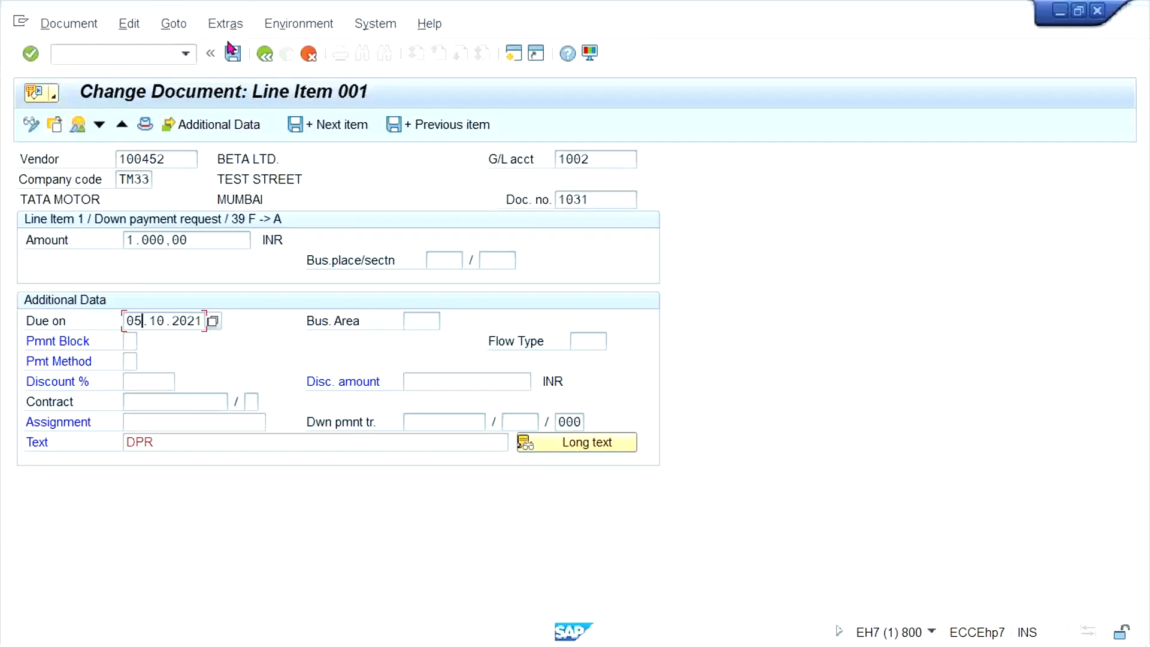
click(186, 54)
click(145, 72)
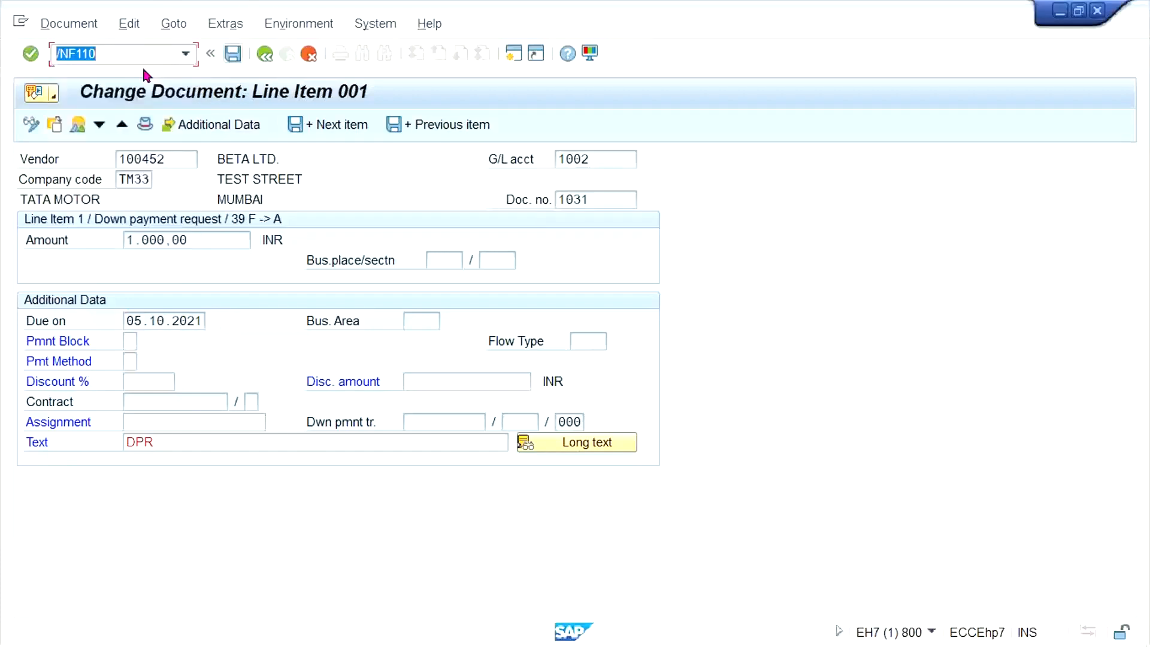
key(Down)
key(Return)
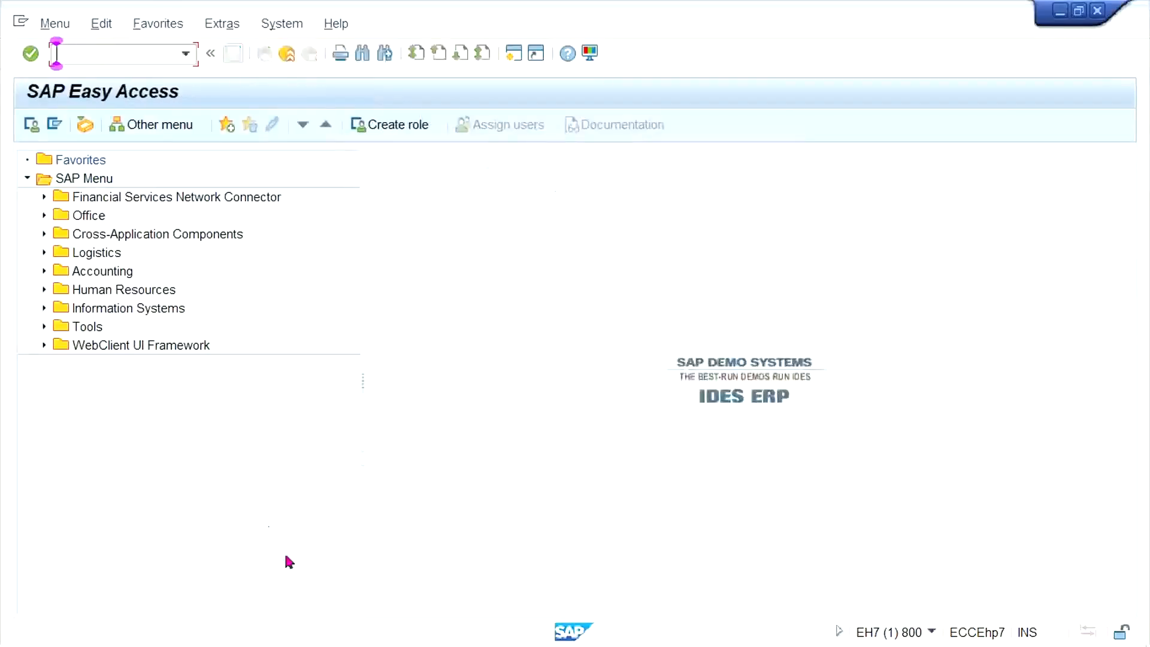
Switch back to the status of run TM33B and delete its payment proposal.
mouse_move(334, 641)
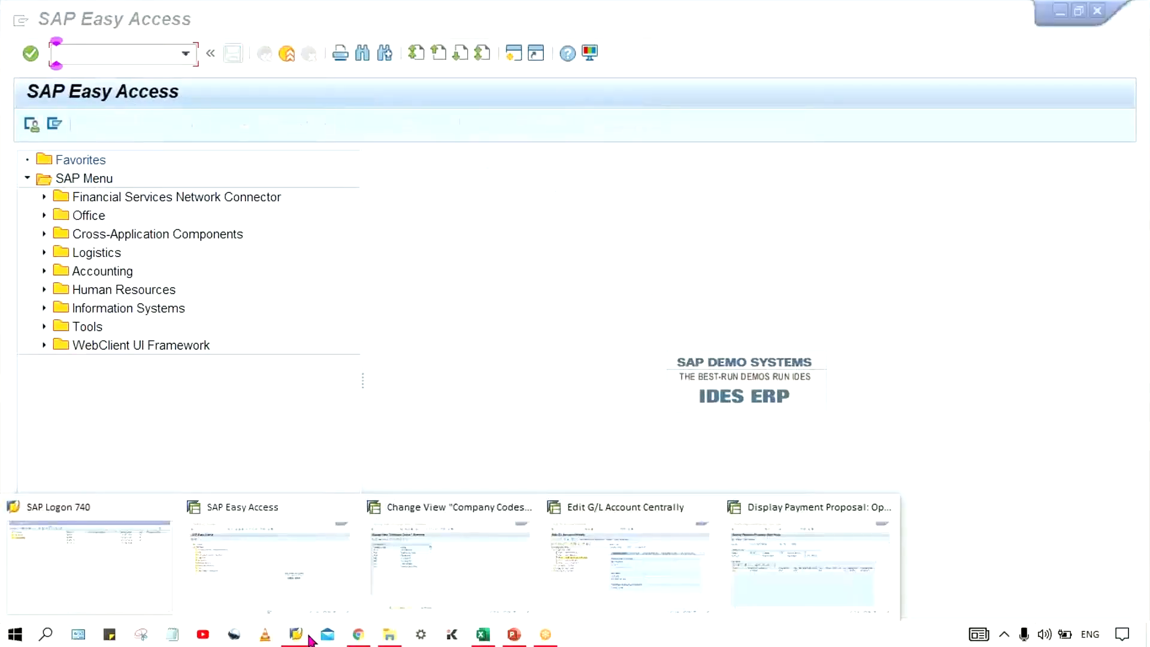
click(758, 583)
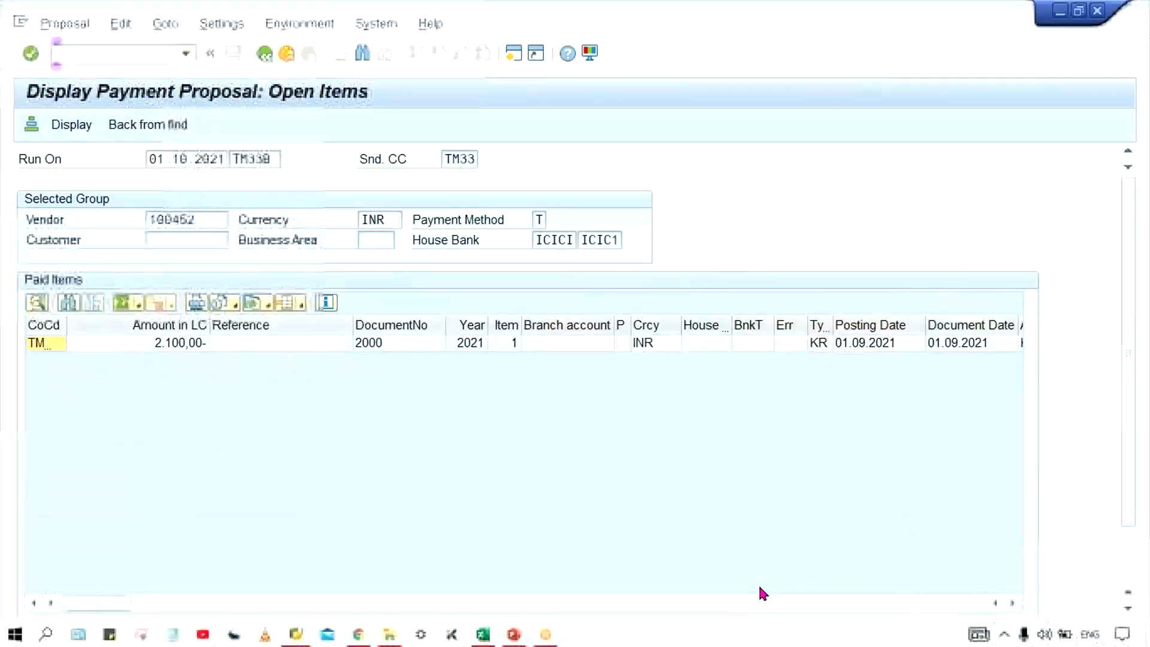
click(261, 58)
click(263, 60)
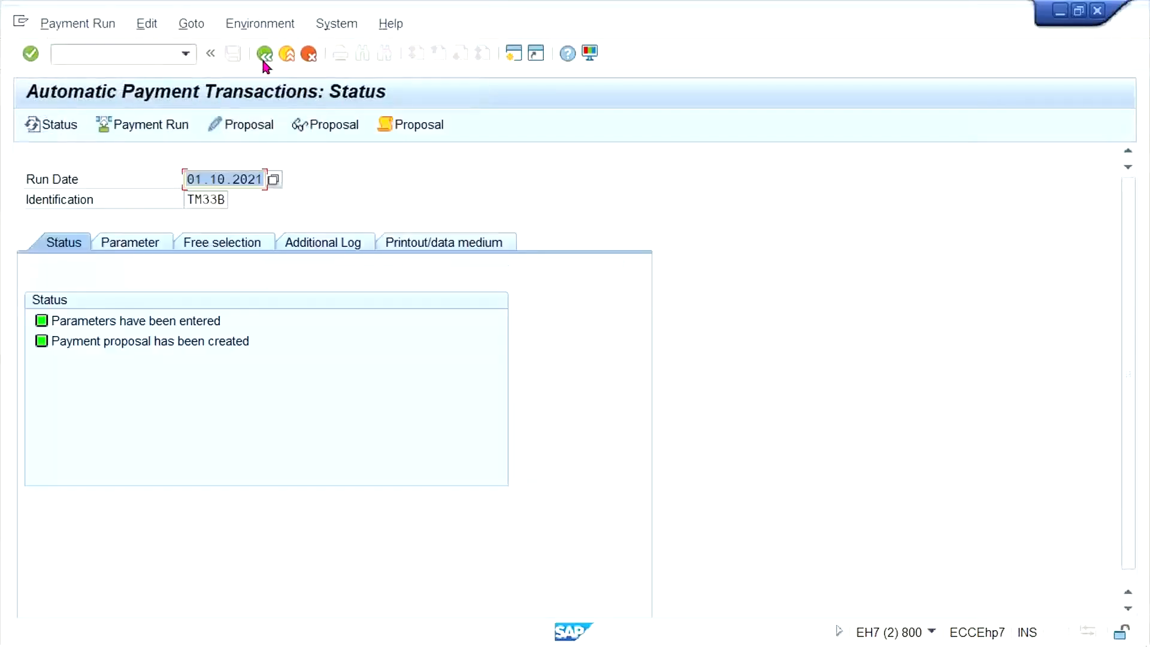
click(155, 23)
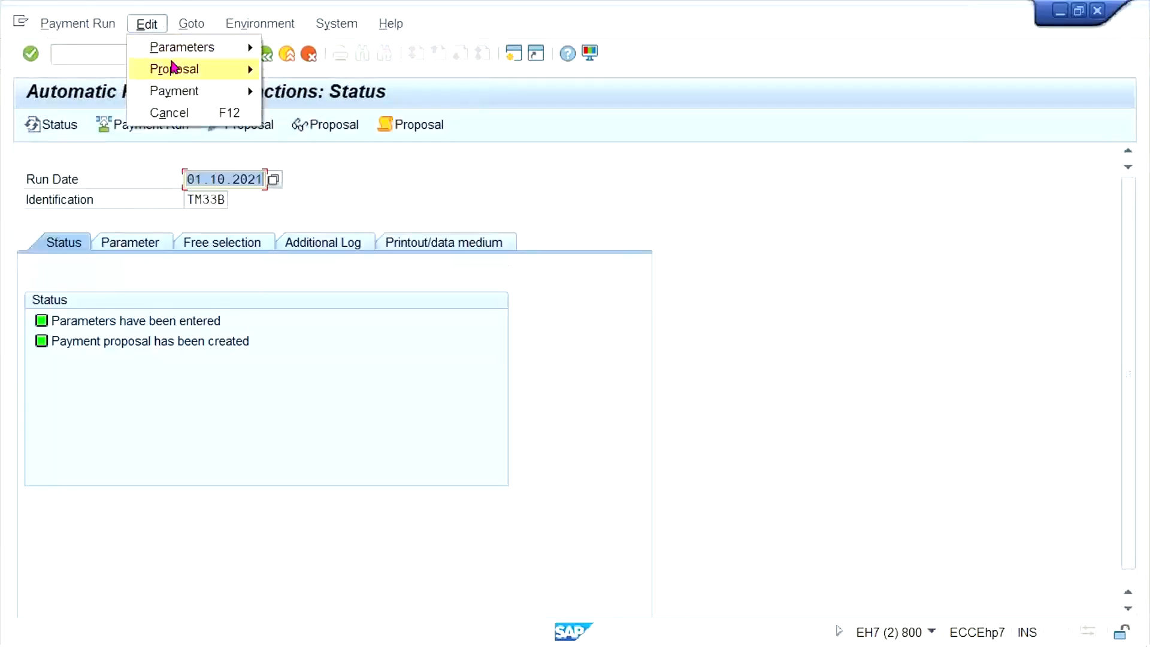
mouse_move(169, 68)
click(402, 210)
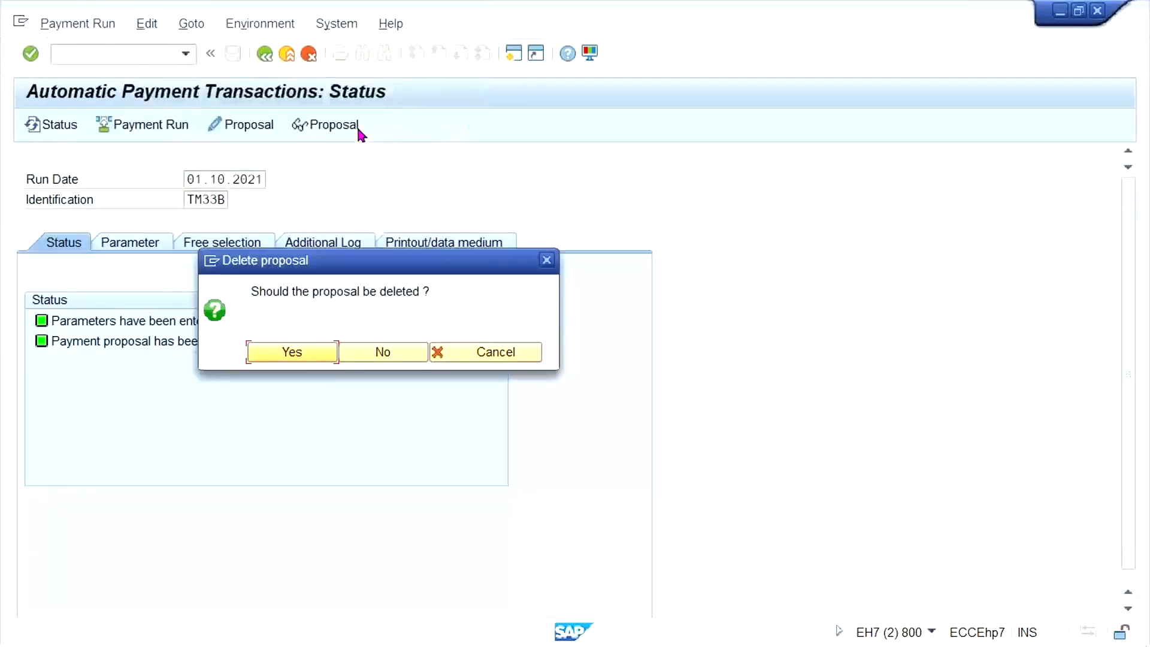
key(Return)
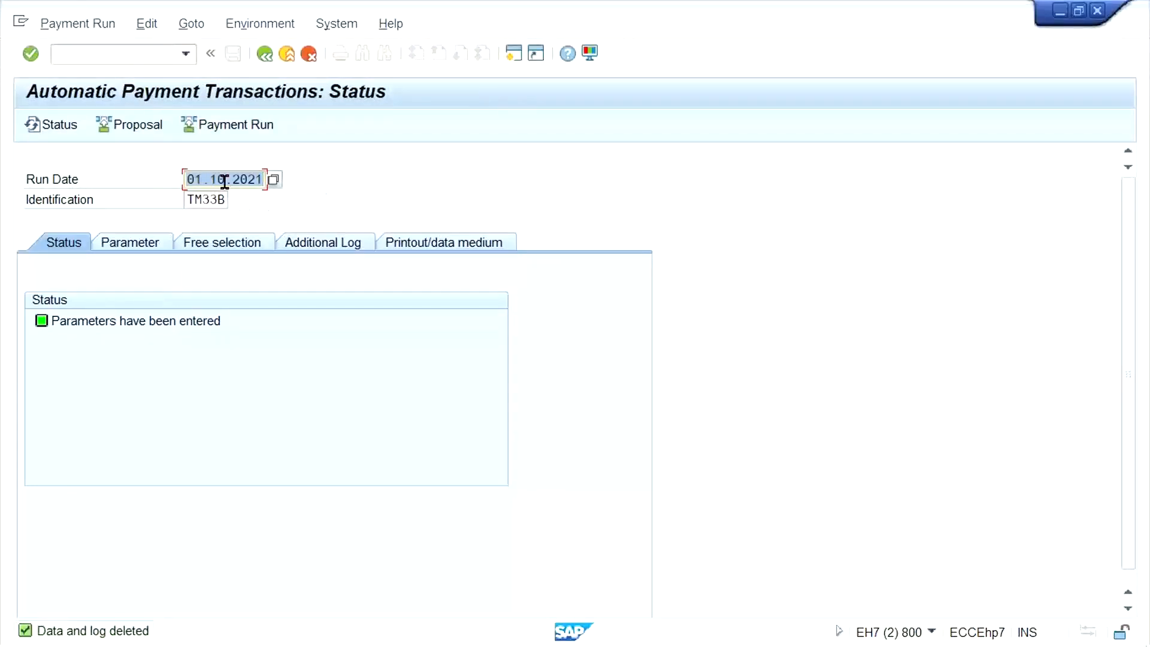
Start payment run TM33B anew with run date 05.10.2021.
click(190, 180)
key(Delete)
text(5)
key(Return)
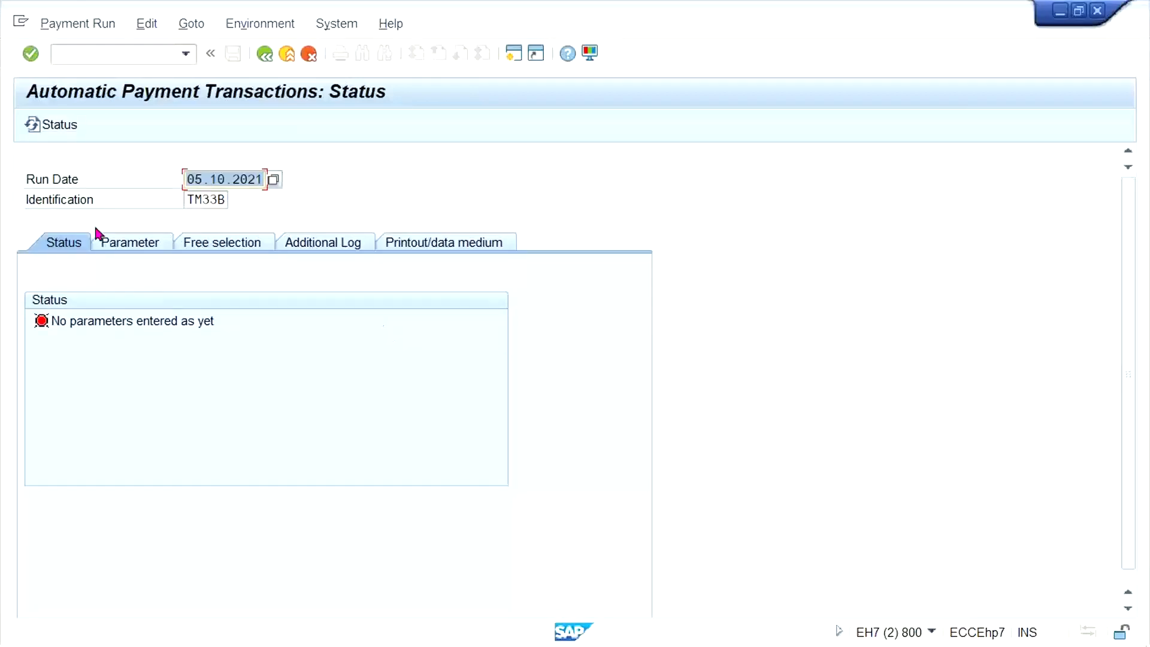
click(133, 249)
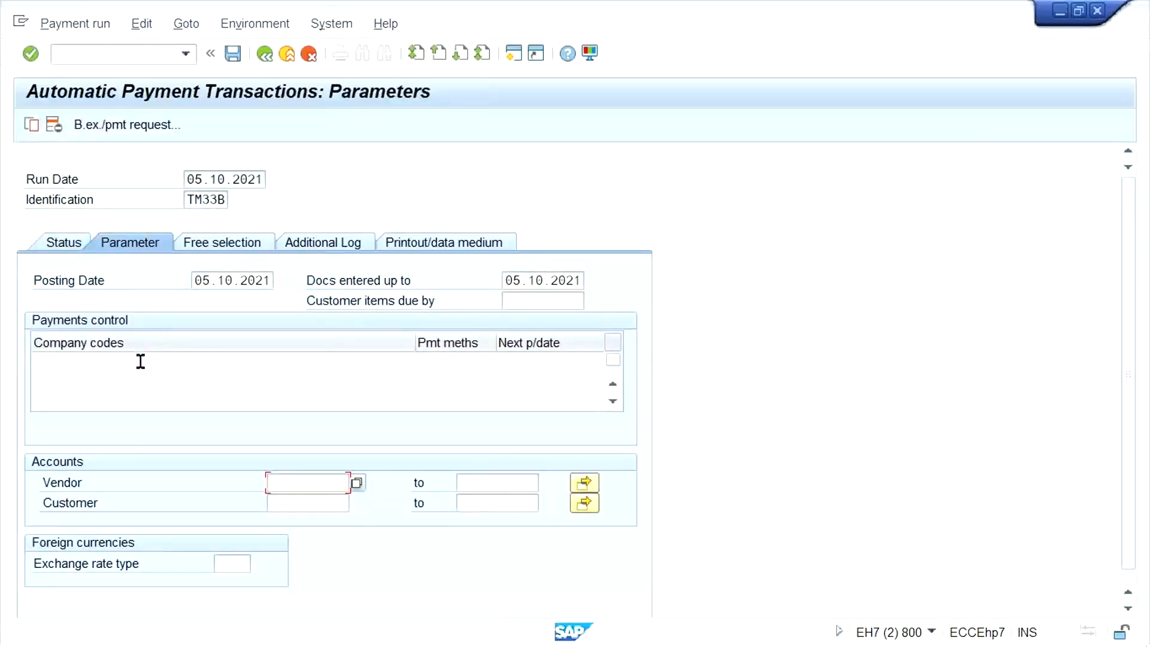
click(145, 359)
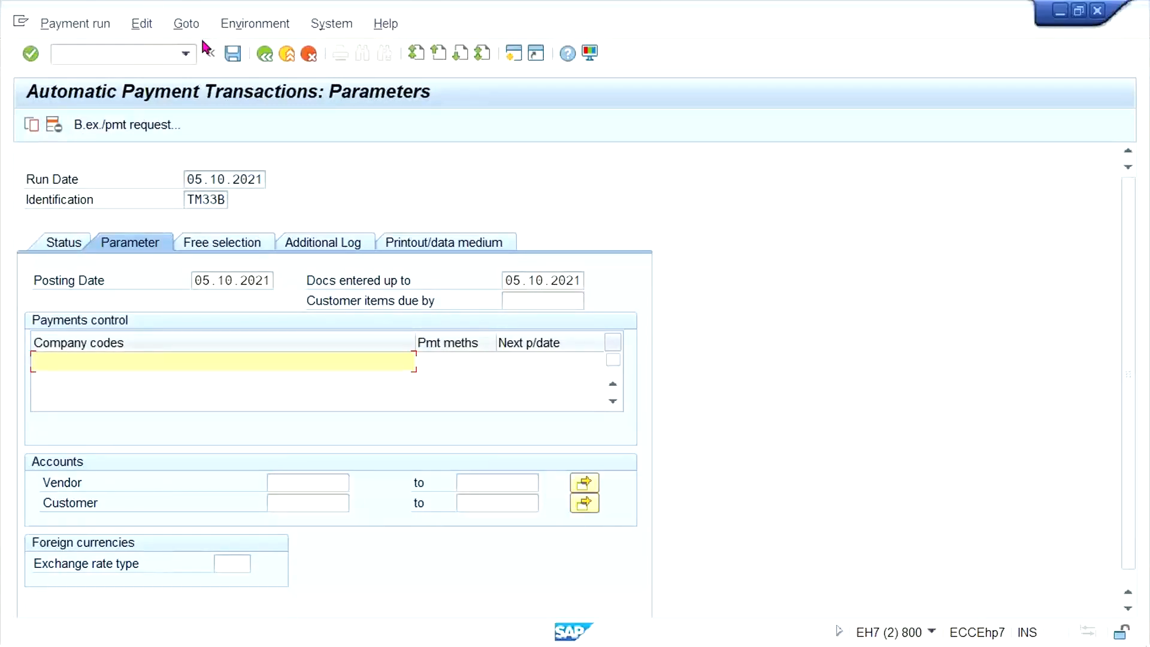
click(183, 53)
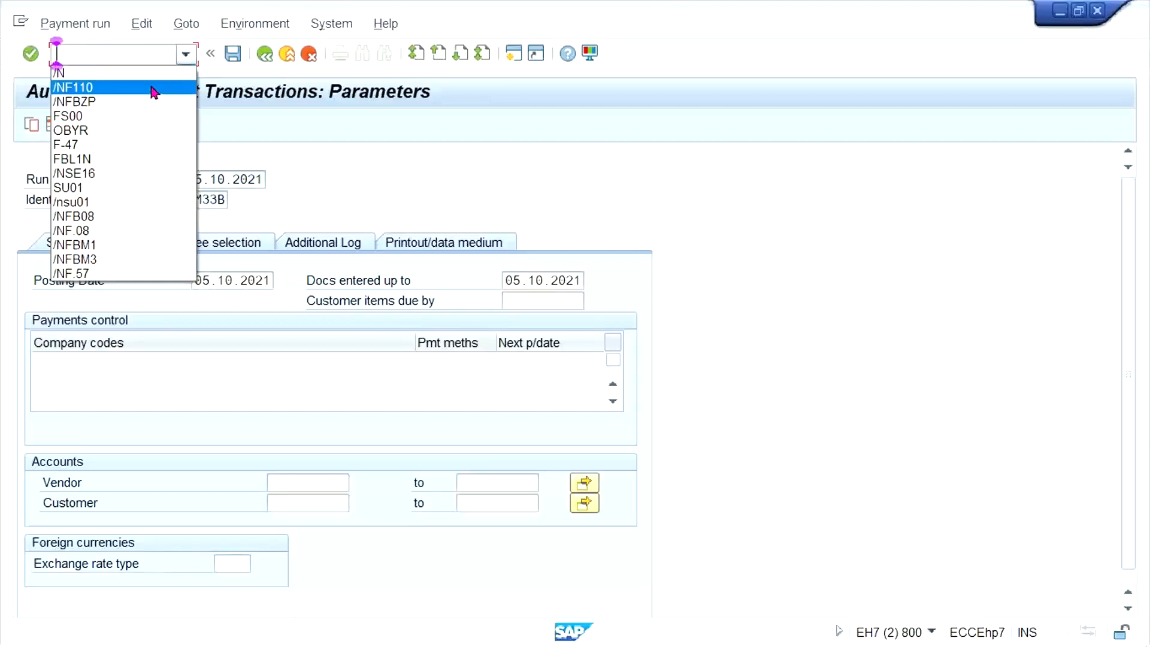
click(152, 77)
key(Return)
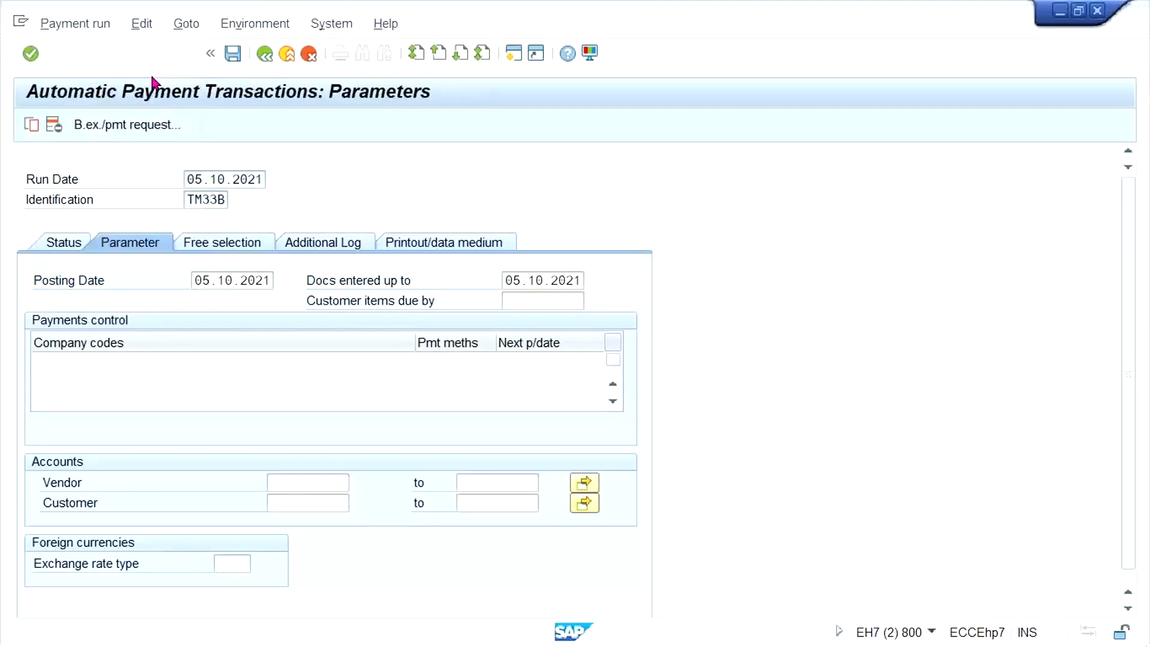
key(Down)
key(Down)
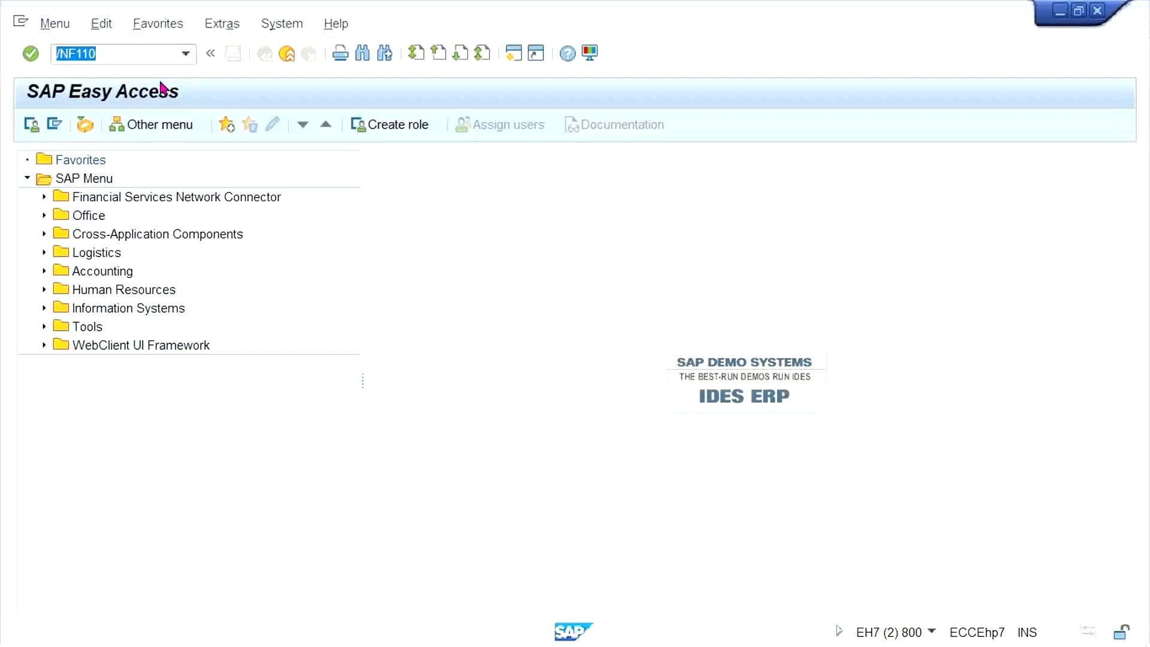
key(Return)
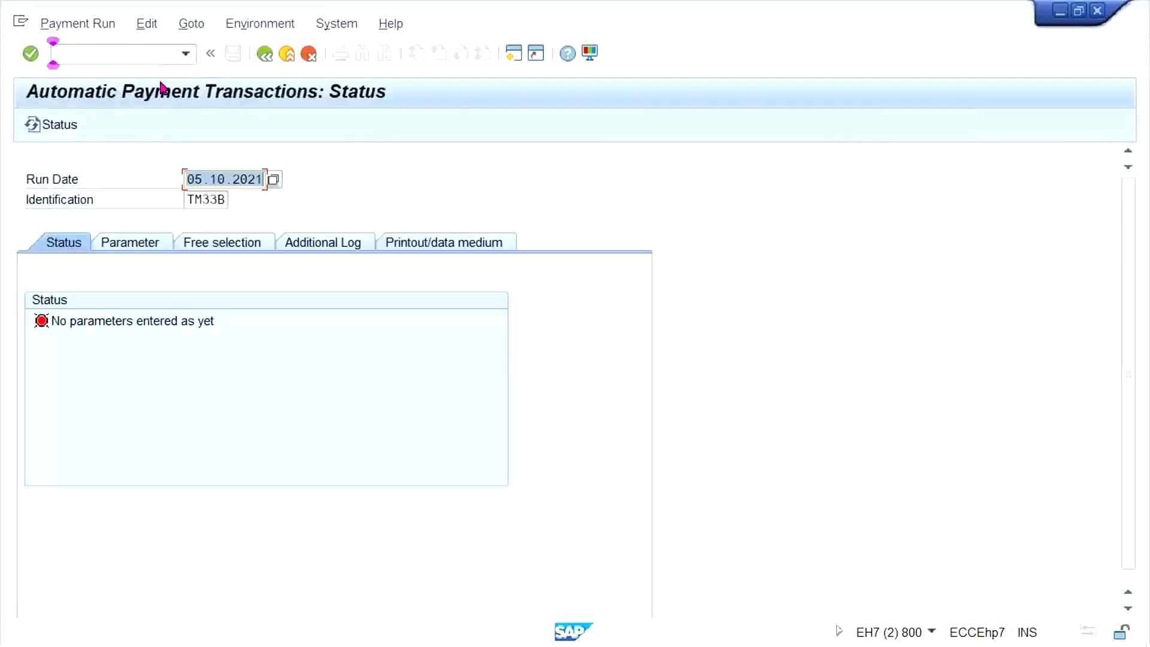
Set the run date of payment run TM33B to 08.10.2021.
text(0)
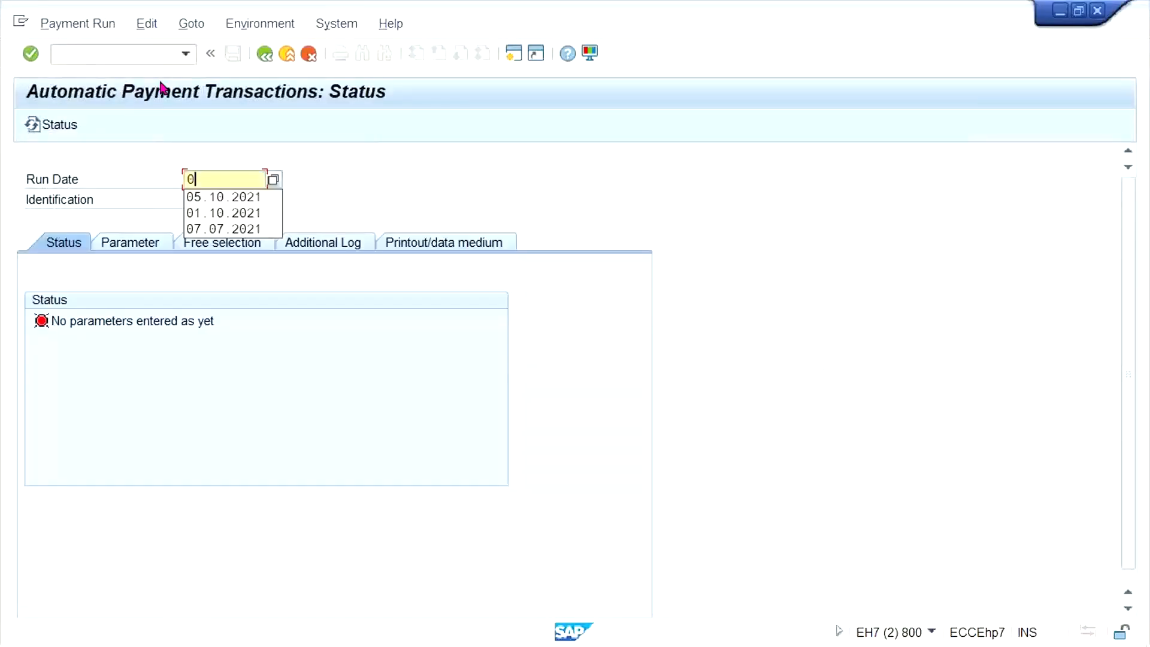
text(8.)
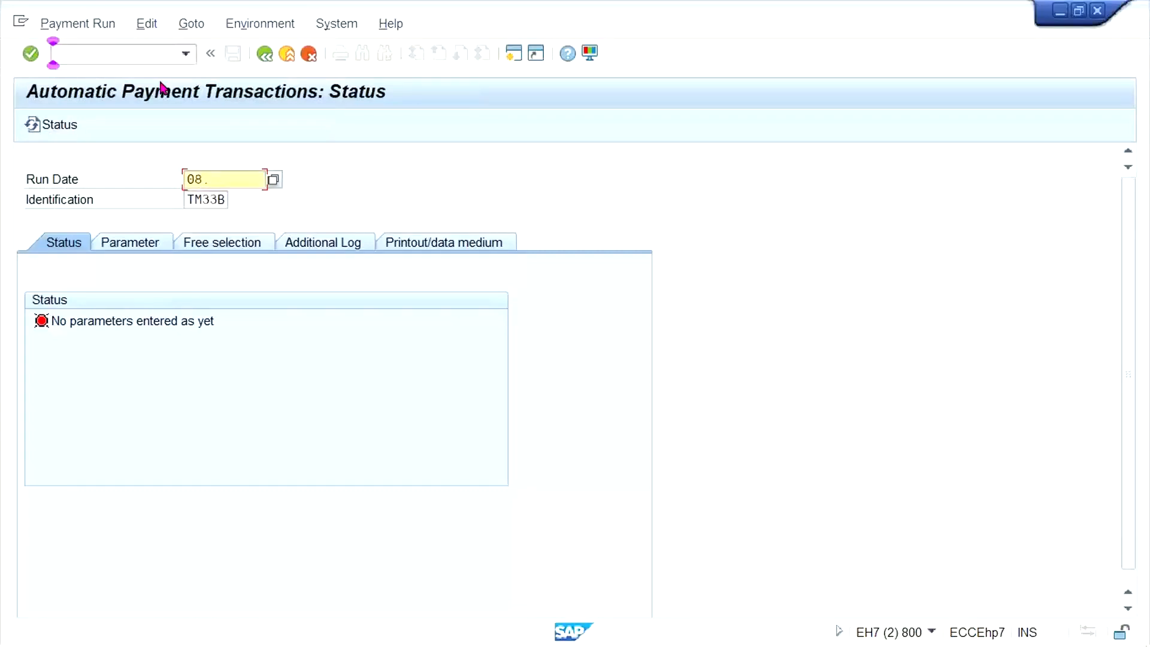
text(10.2021)
Enter company code TM33, payment method T, next posting date 09.10.2021 and BETA LTD.'s vendor account as the run parameters.
click(124, 247)
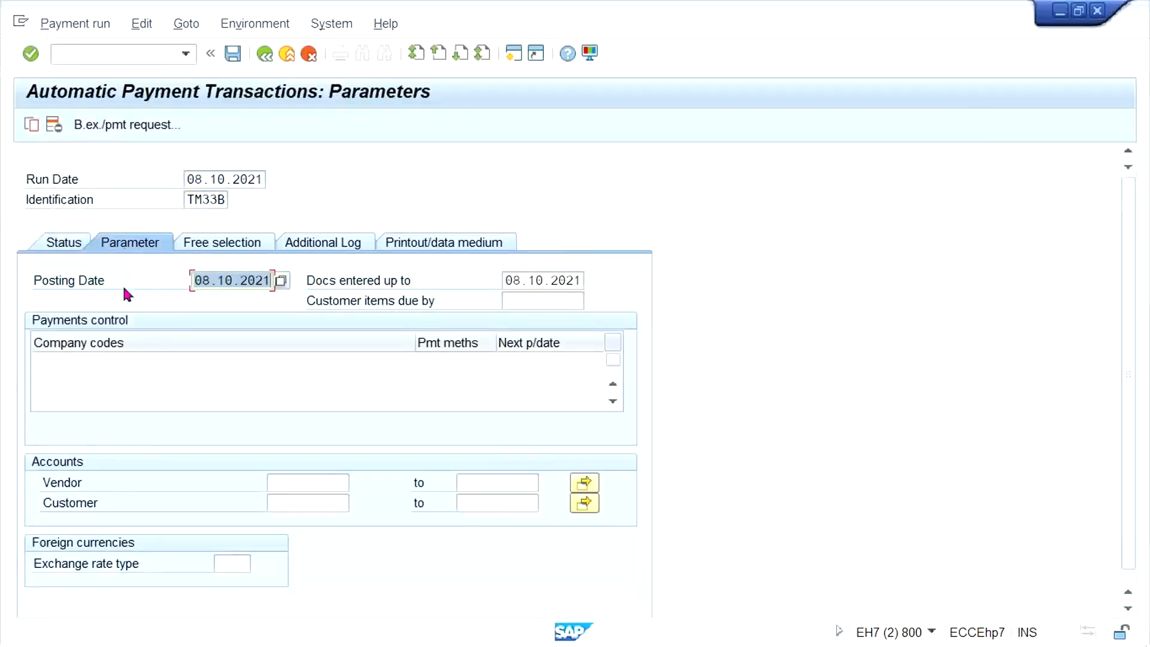
click(113, 364)
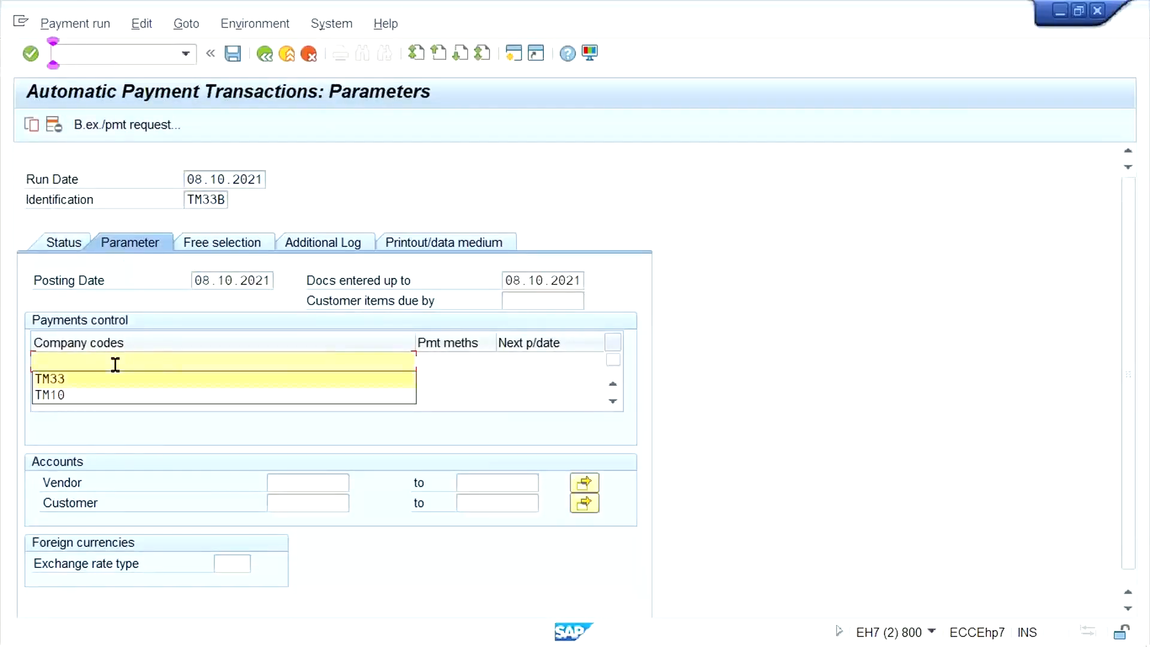
key(Tab)
text(T)
key(Tab)
key(Down)
key(Return)
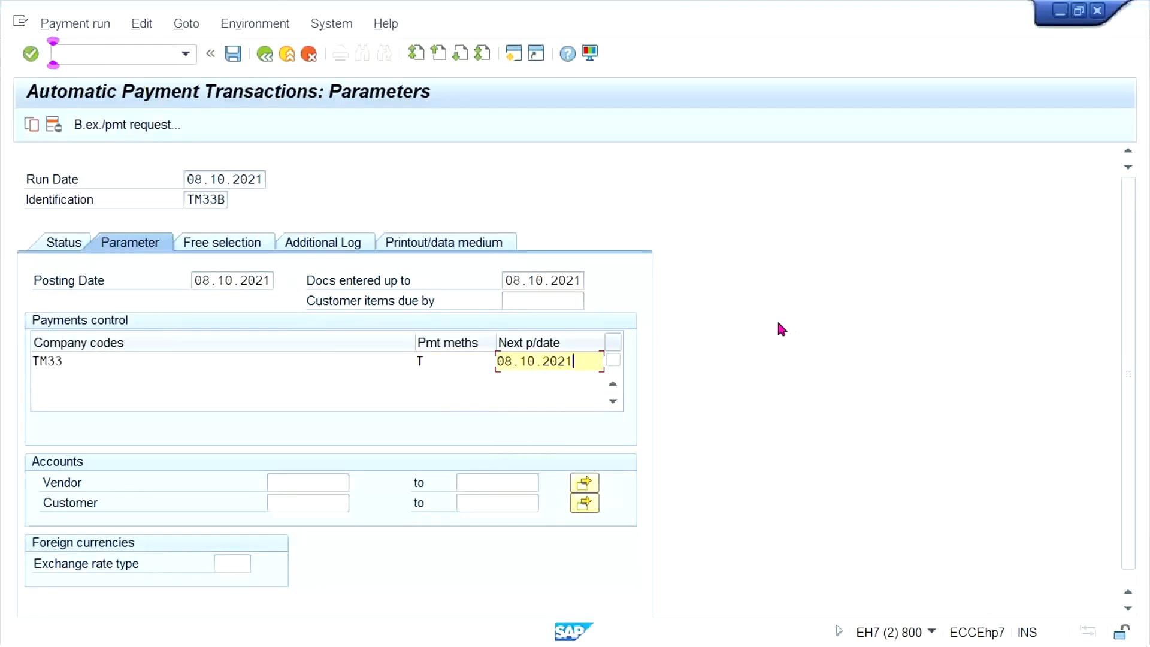
drag(511, 360, 427, 379)
text(09)
click(326, 482)
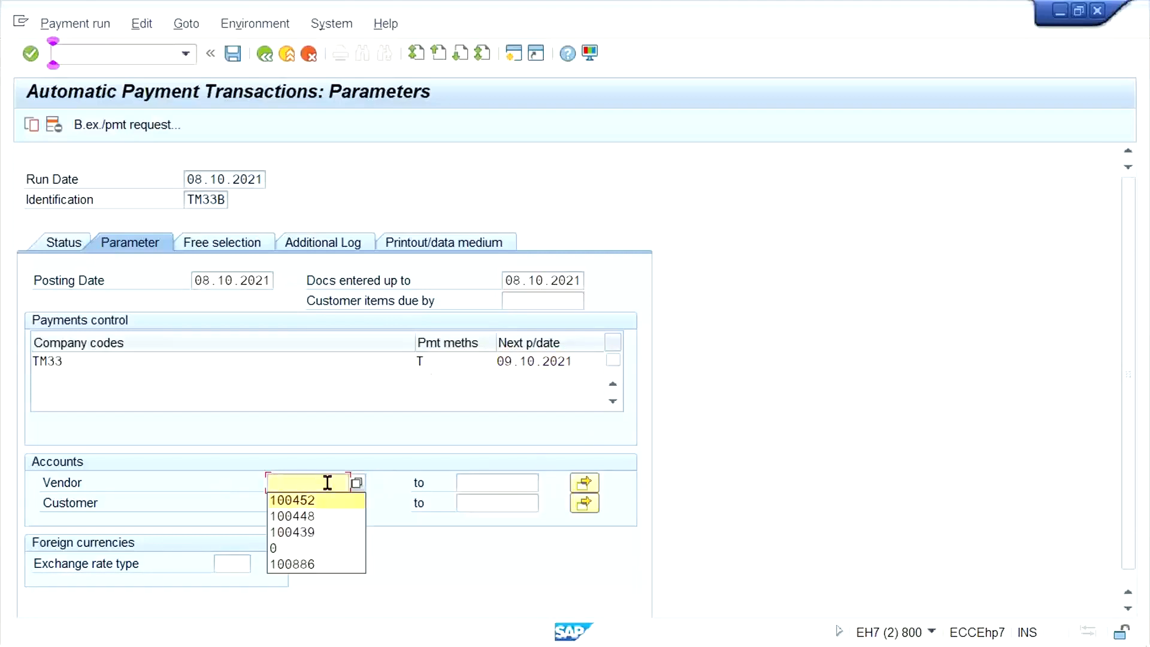
key(Return)
double_click(326, 482)
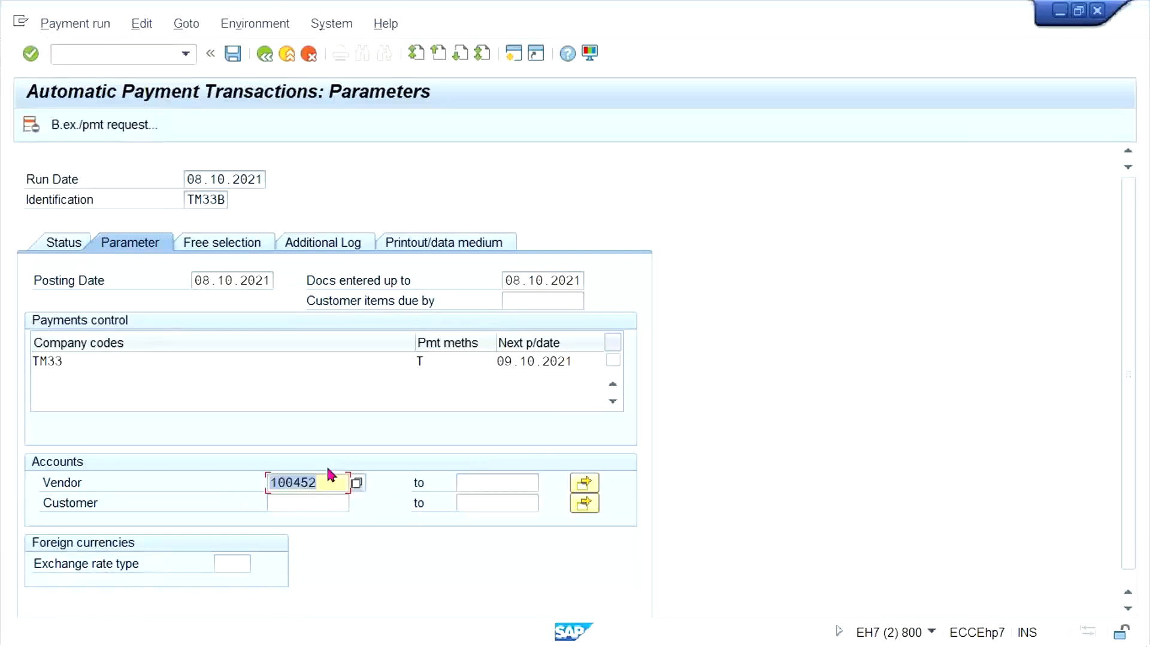
Log the due date check, payment method selection in all cases and payment document line items for BETA LTD.'s account, and save the parameters.
click(320, 253)
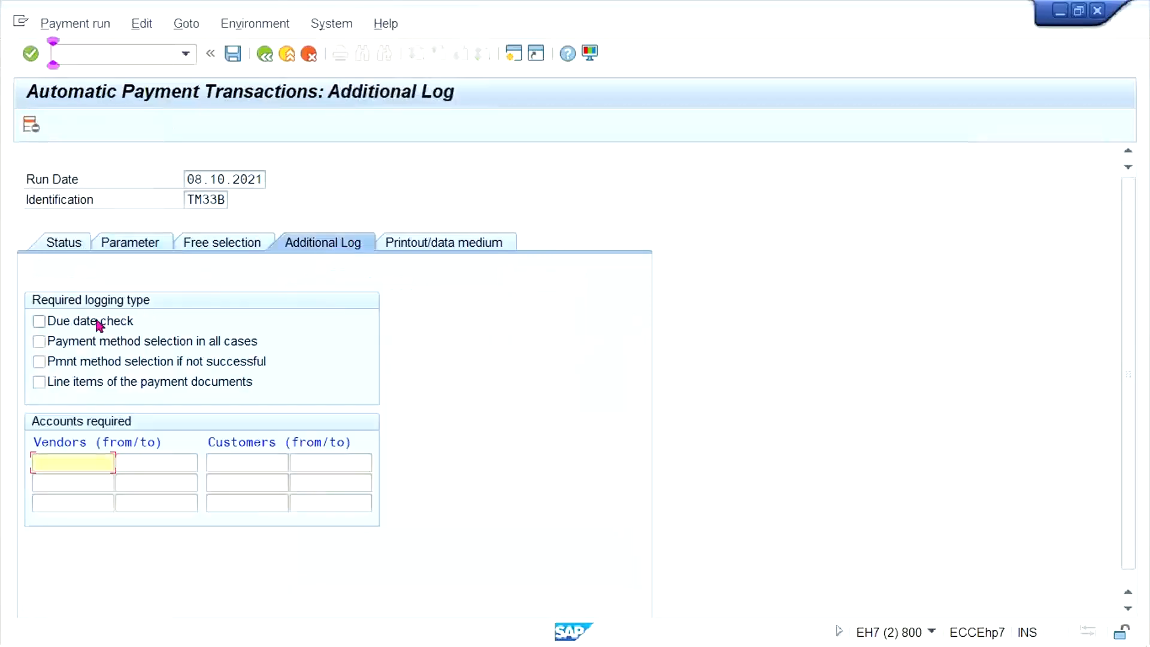
click(66, 322)
click(56, 341)
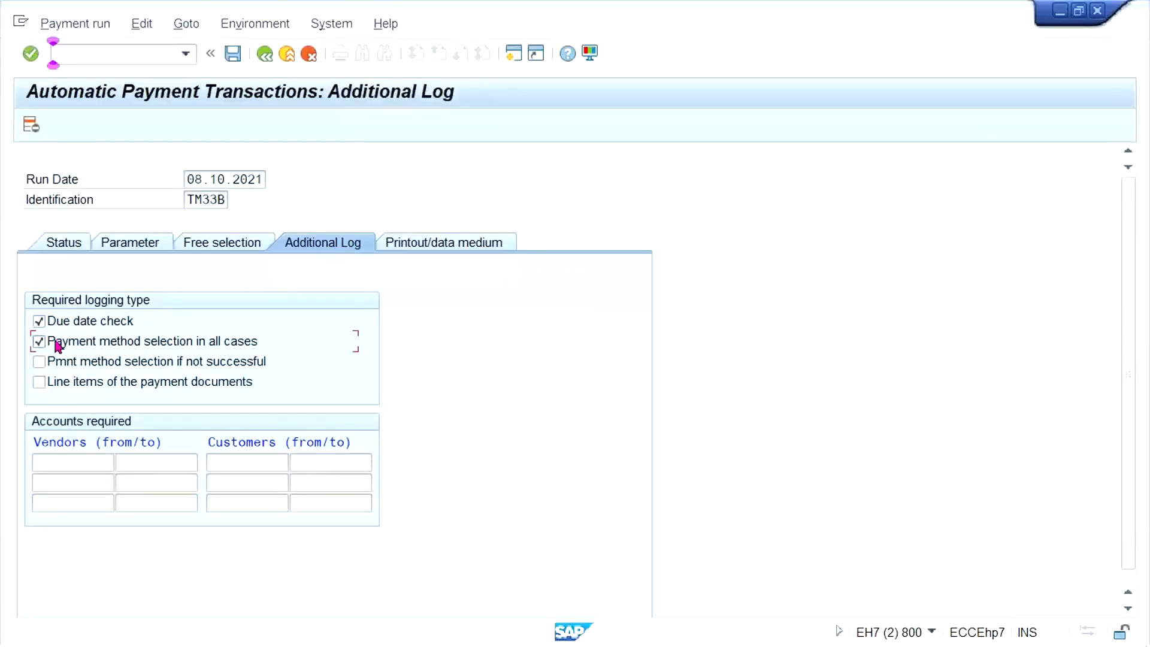
click(47, 381)
click(64, 461)
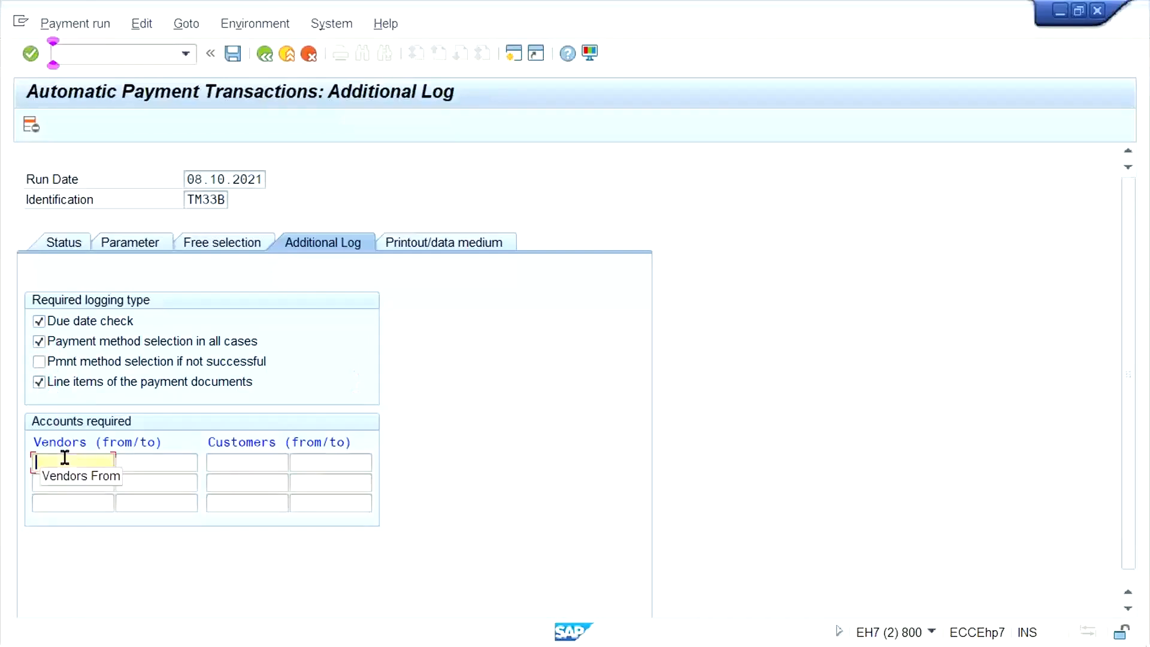
key(Down)
key(Return)
key(ctrl+s)
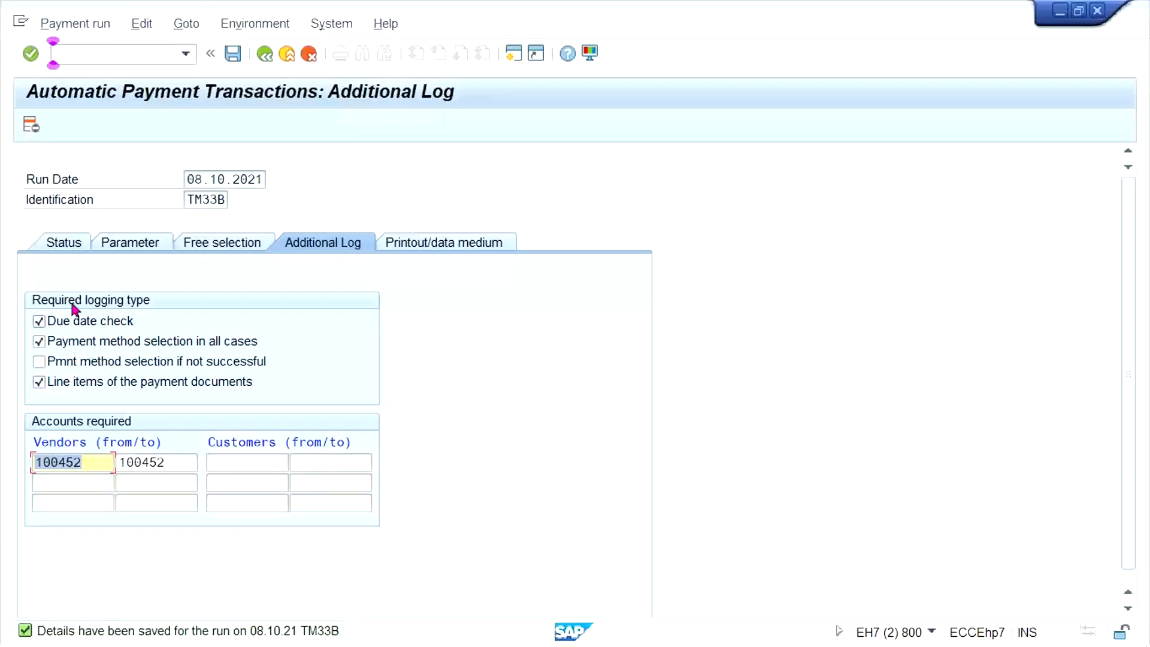
Schedule the payment proposal for run TM33B to start immediately and refresh the run status.
click(72, 244)
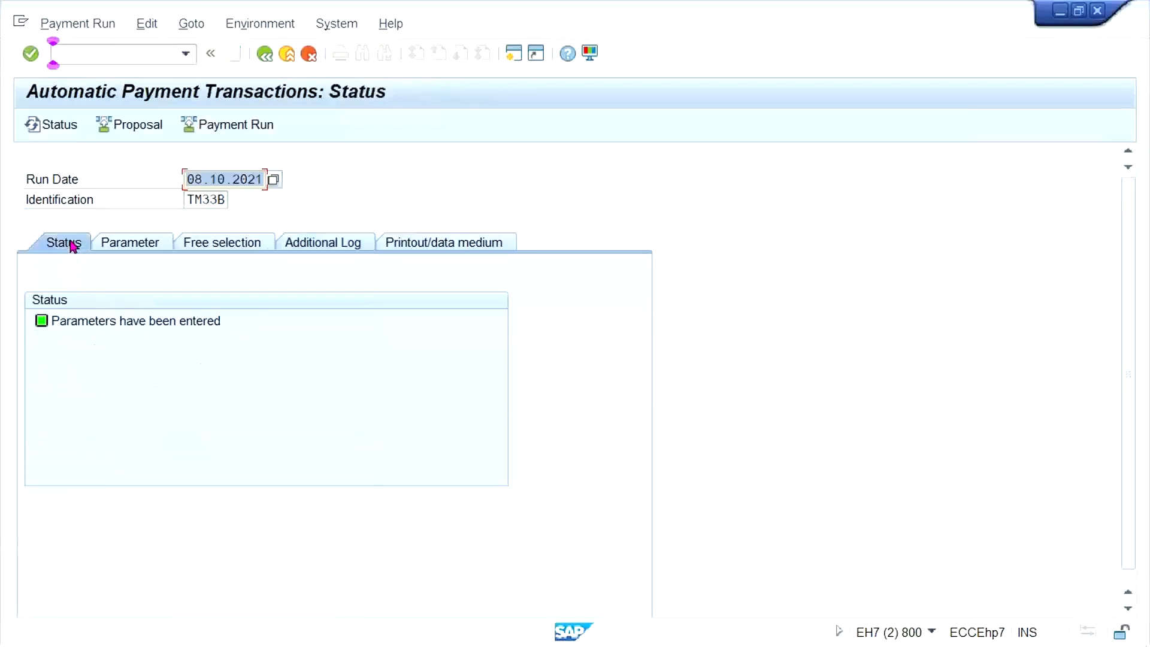
click(144, 129)
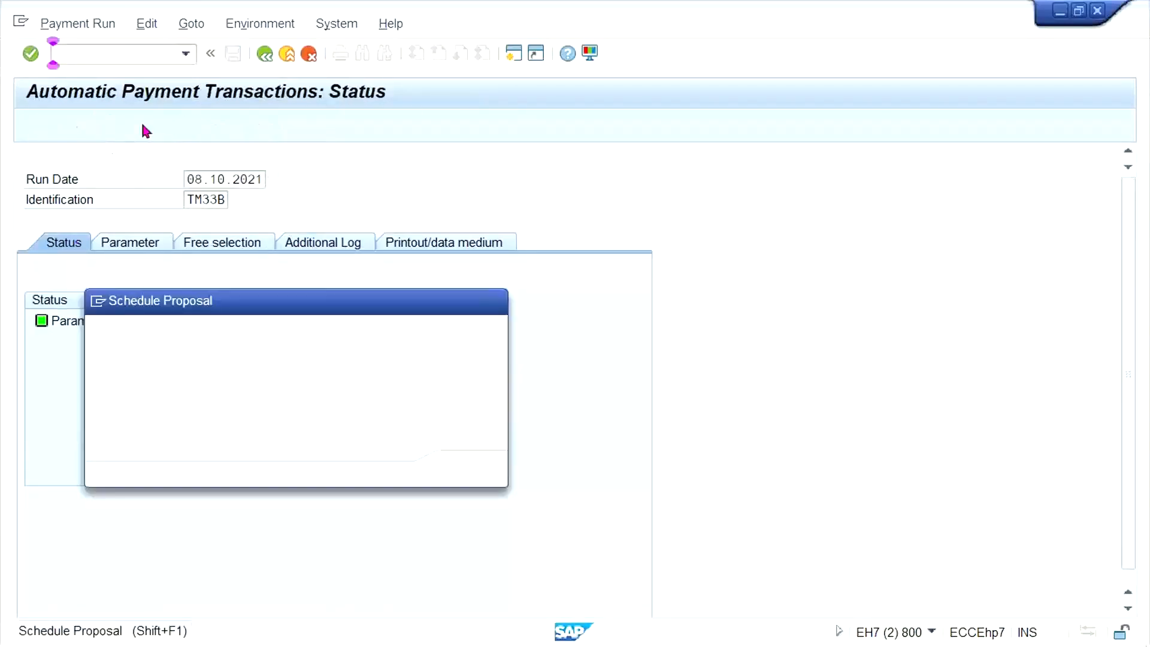
click(353, 355)
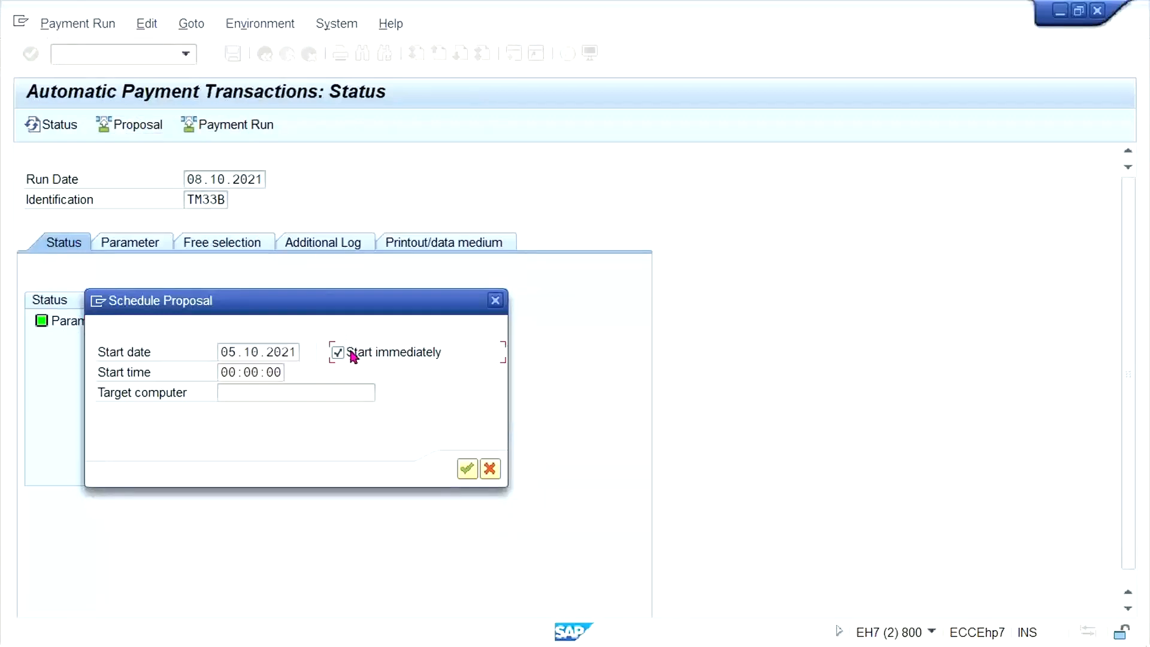
key(Return)
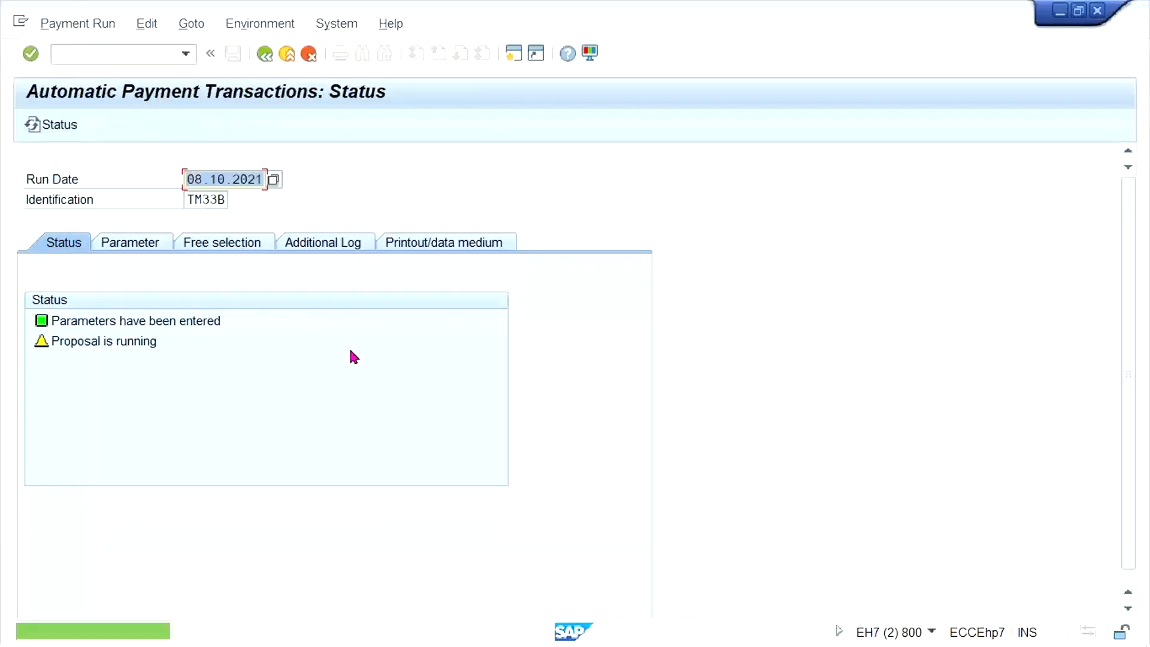
key(Return)
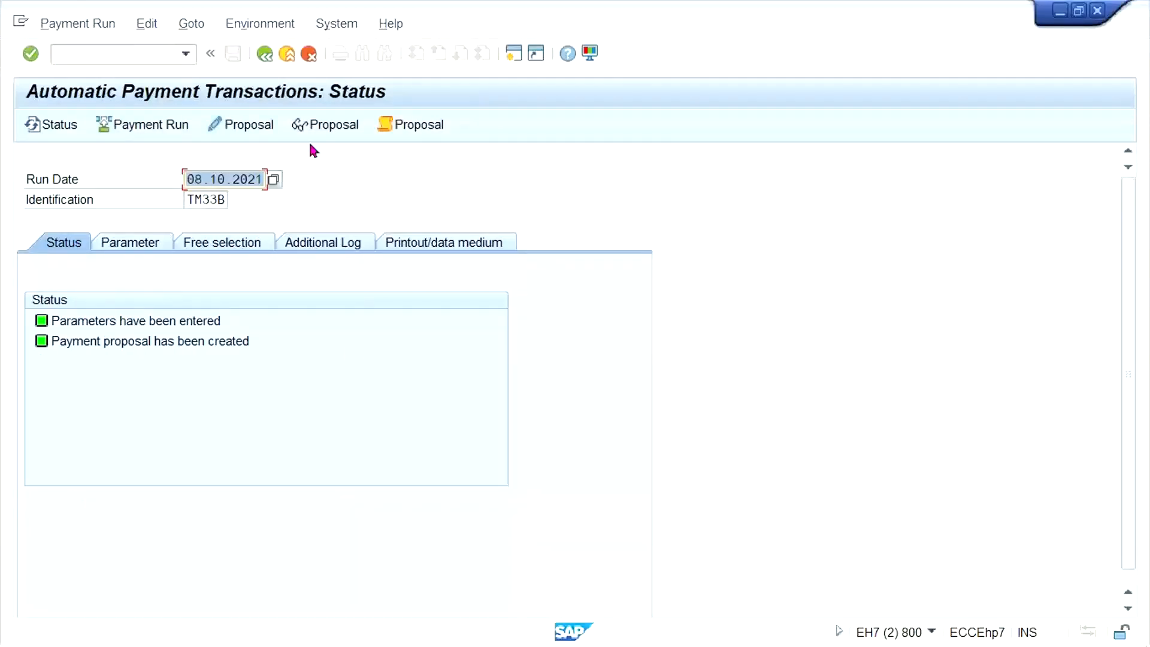
Display the new payment proposal and examine the individual items proposed for payment to BETA LTD.
click(339, 129)
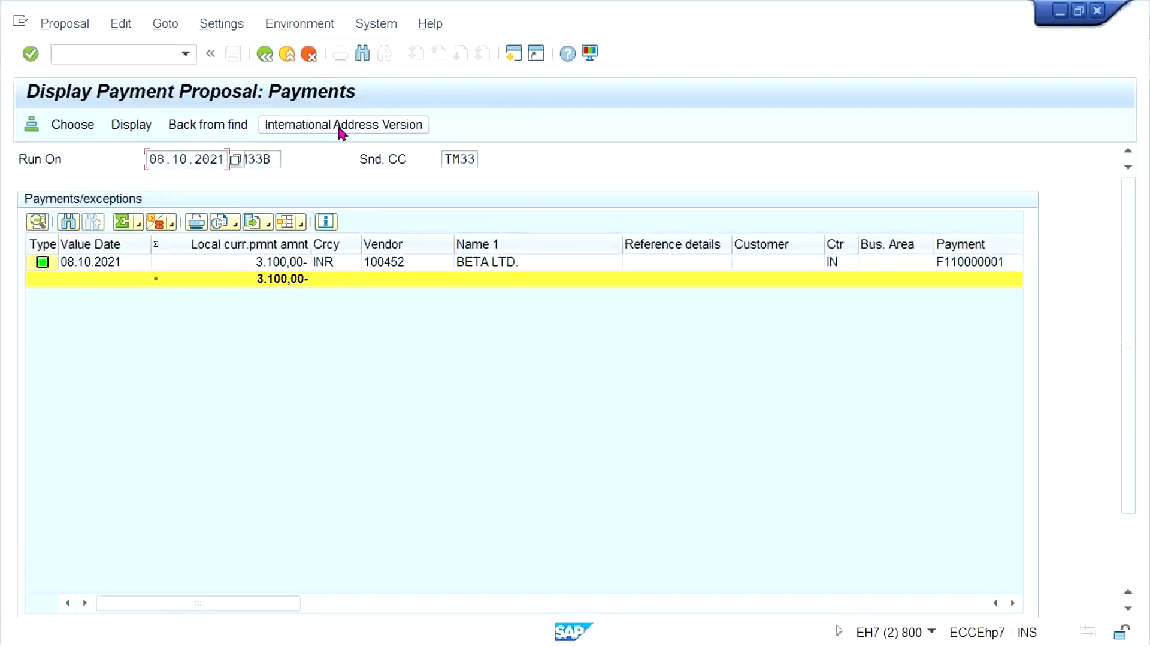
double_click(230, 264)
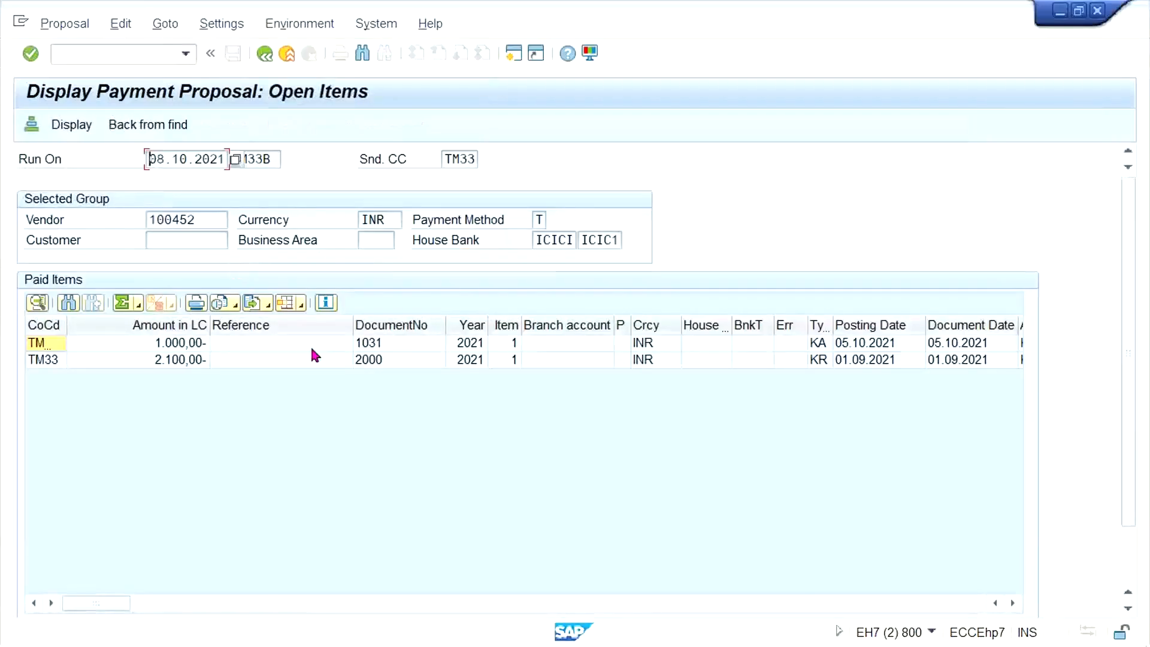
click(175, 348)
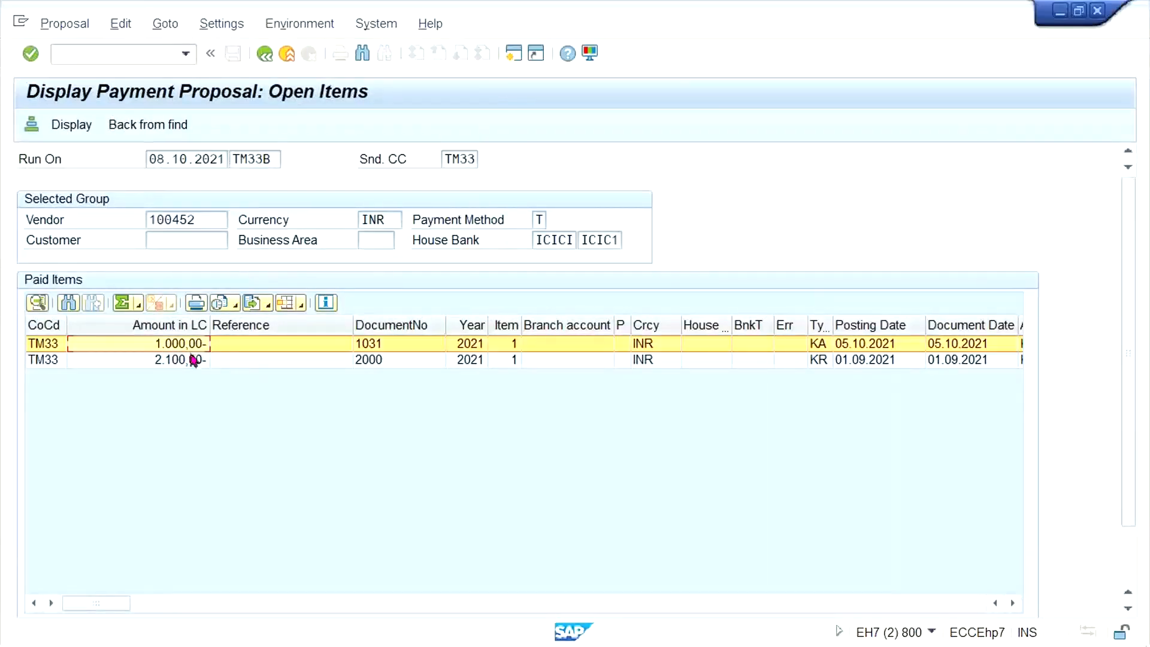
click(160, 361)
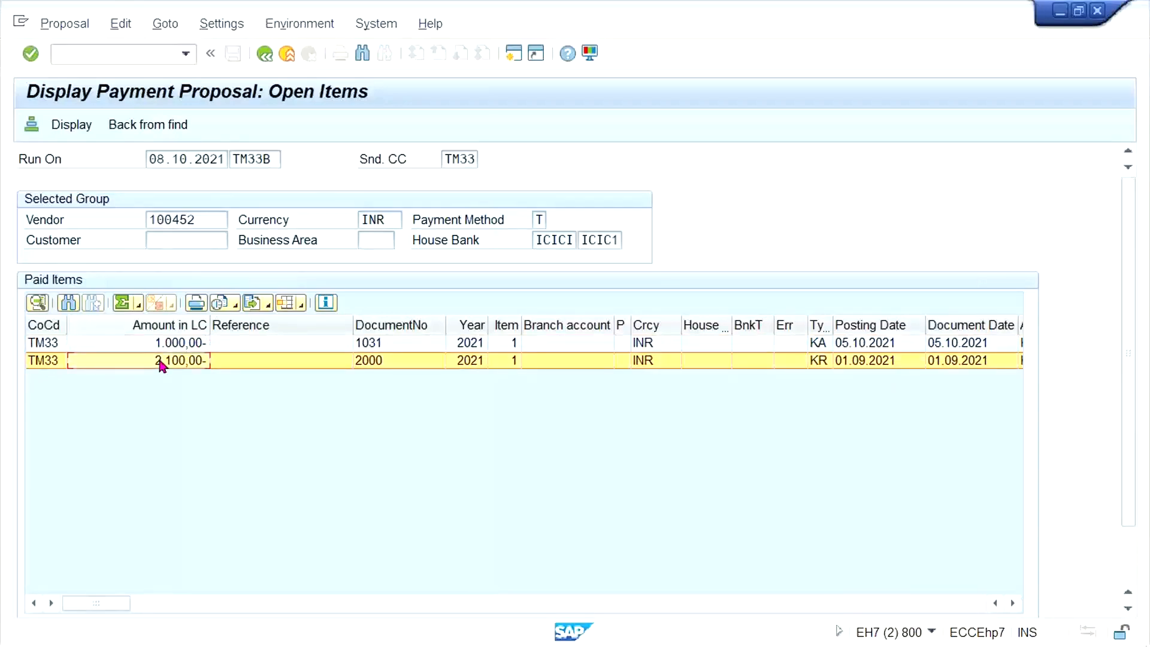
Return to the run status and schedule the payment run to start immediately.
click(257, 54)
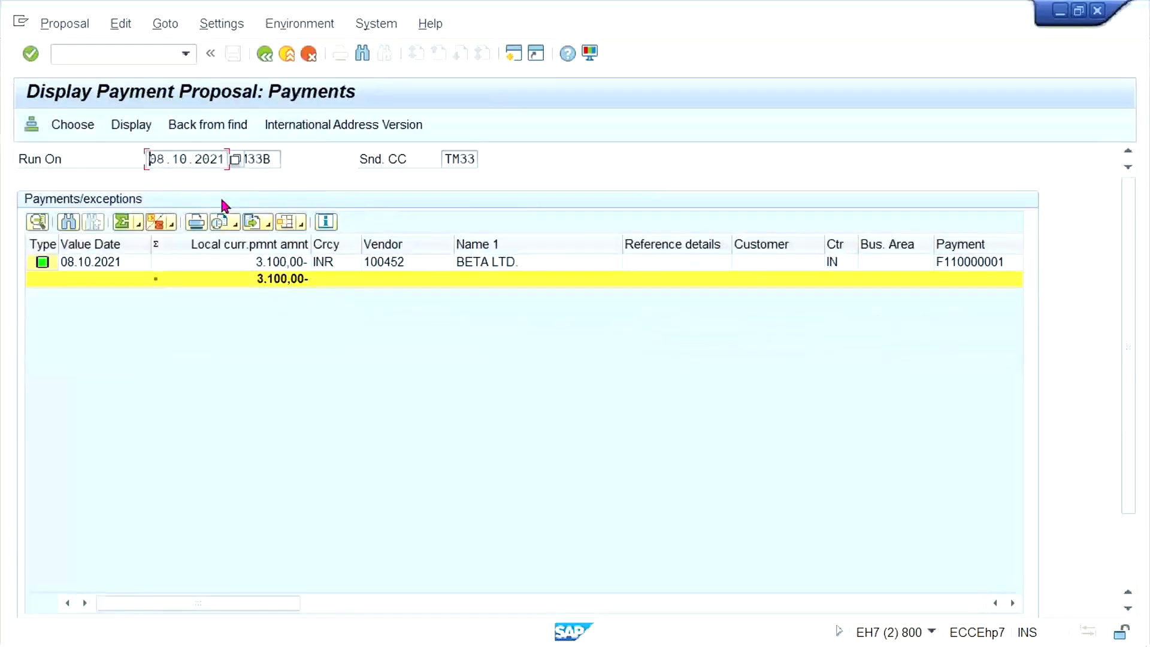
click(262, 55)
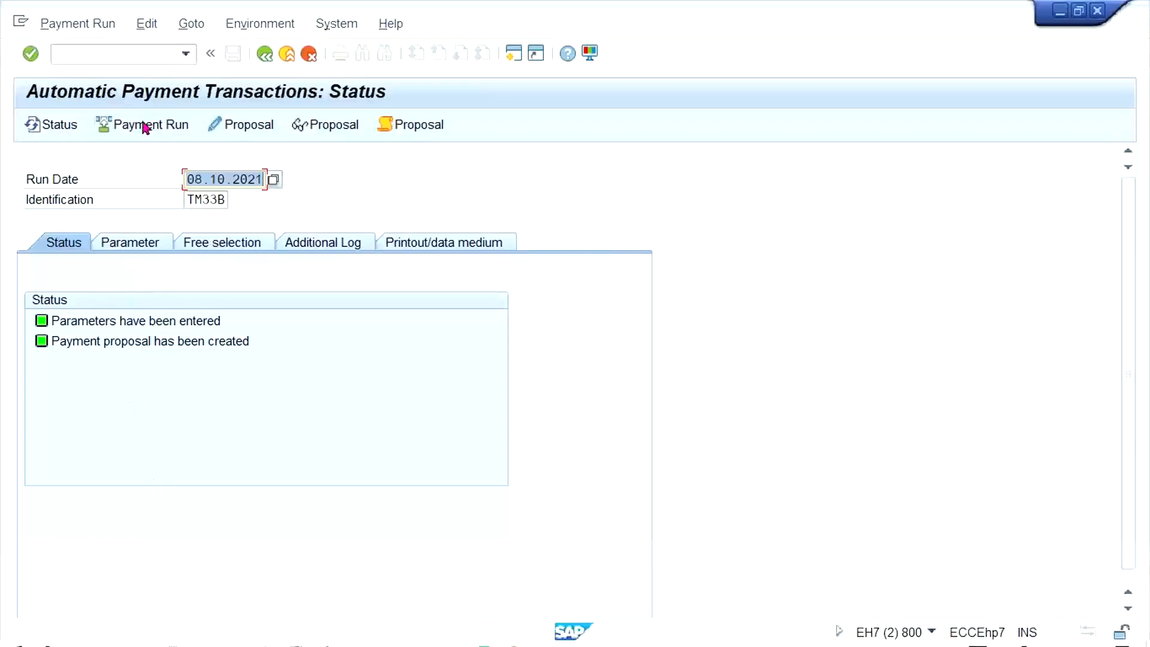
click(142, 123)
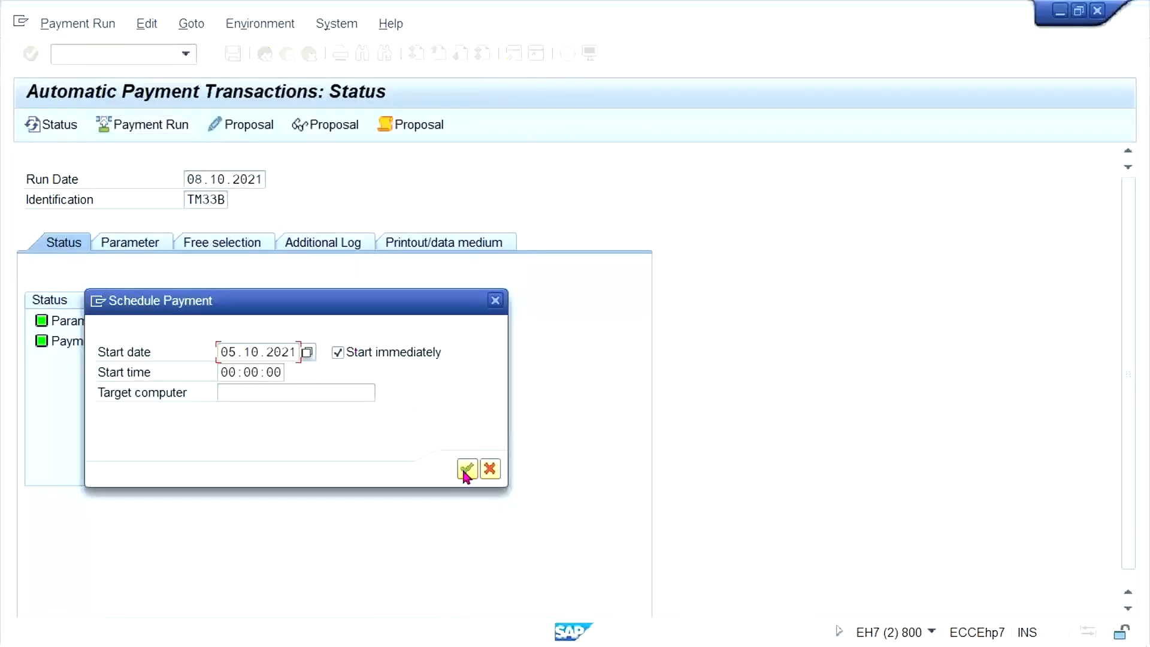
click(467, 469)
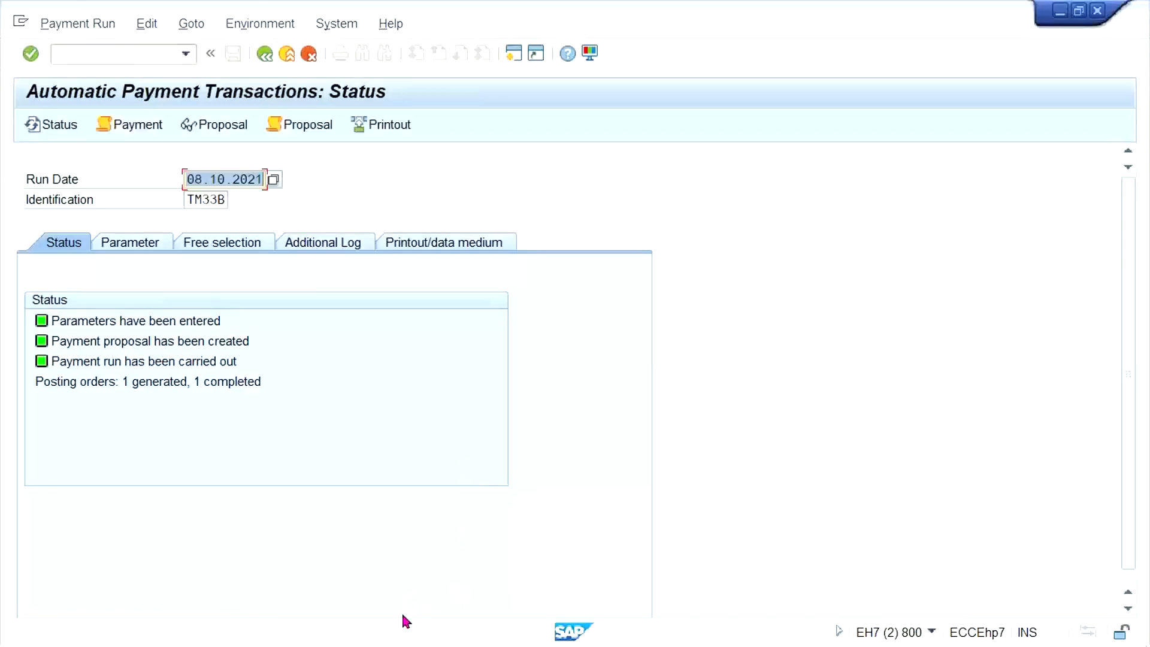
Switch to the SAP Easy Access session and open the vendor line item display with FBL1N.
click(295, 634)
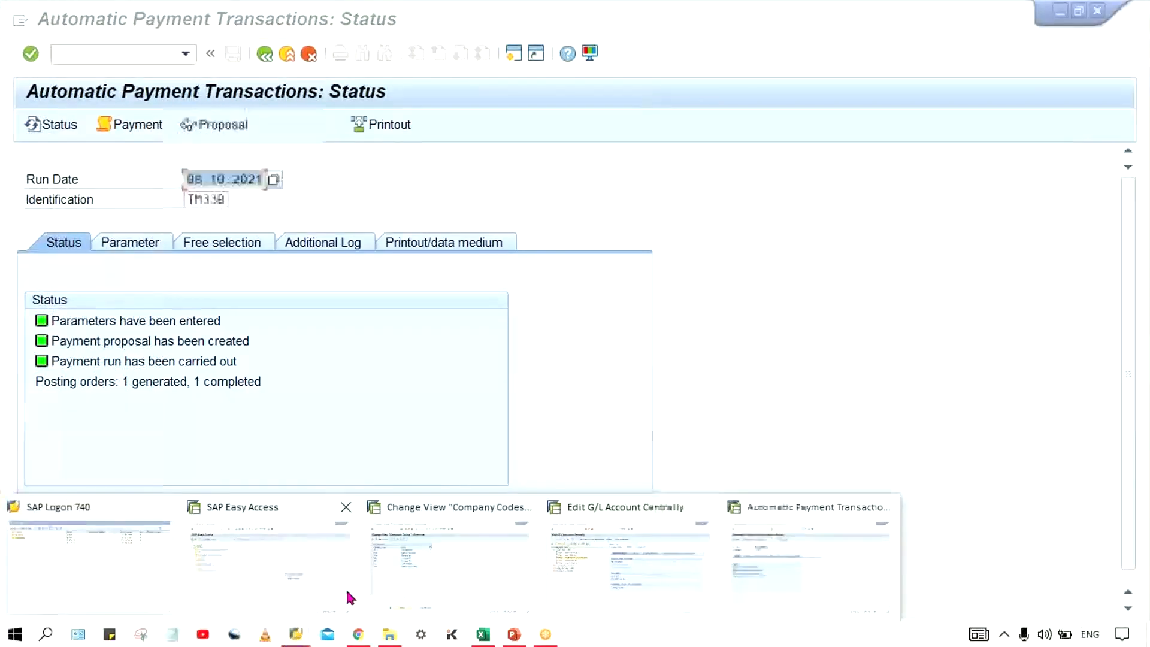
mouse_move(465, 582)
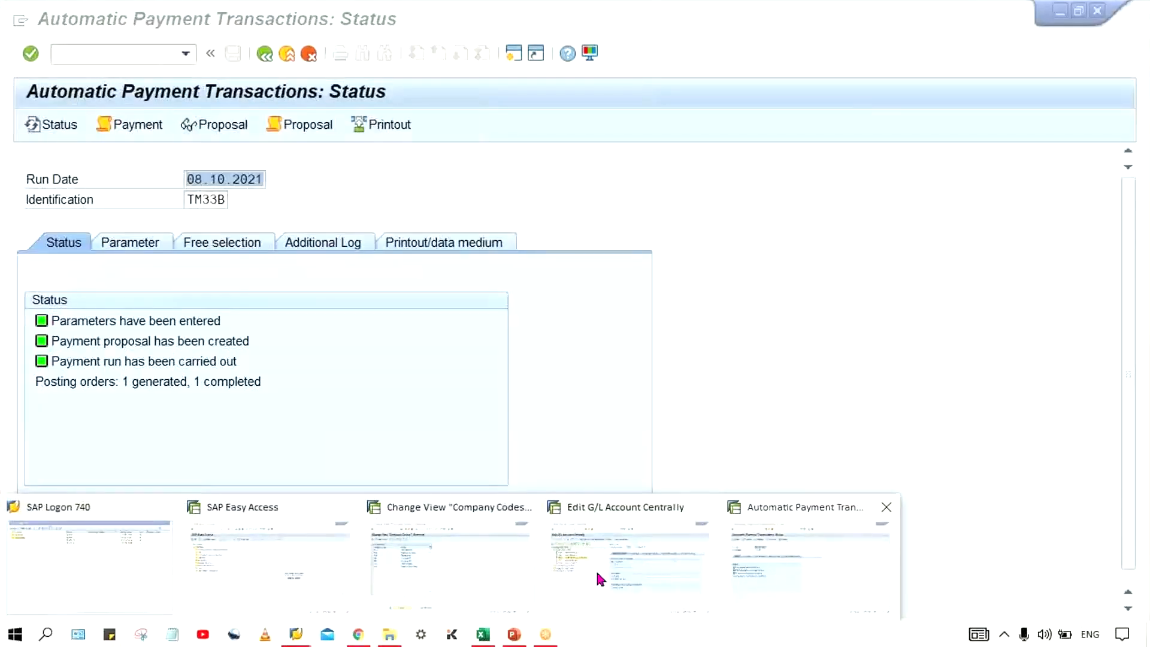
click(308, 552)
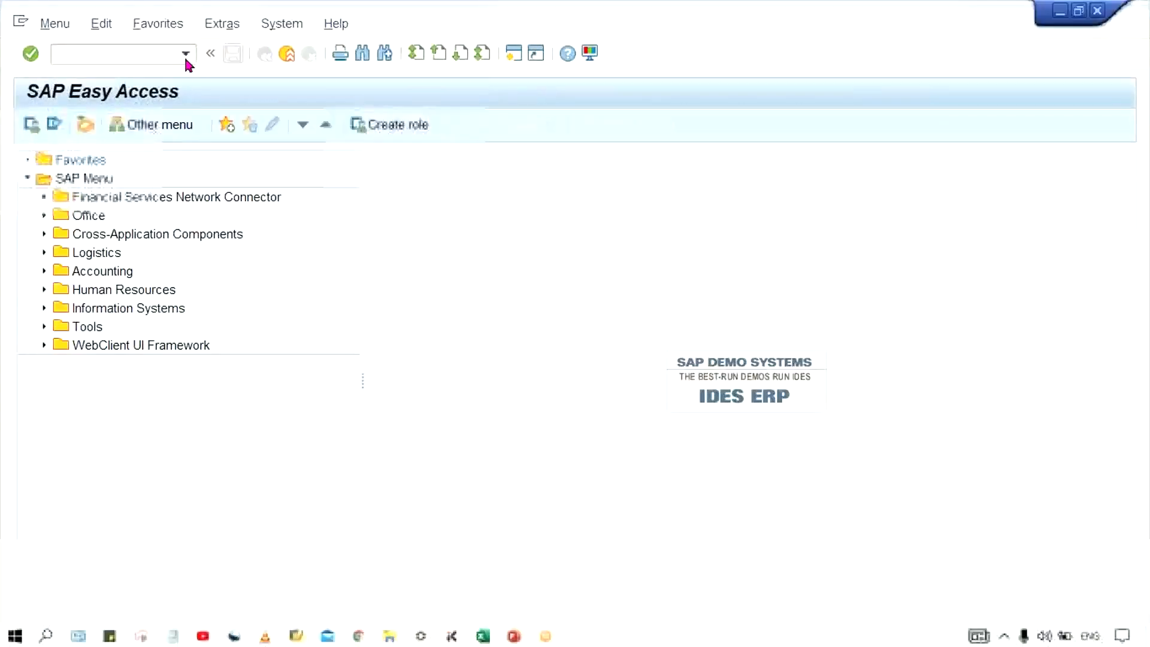
click(186, 55)
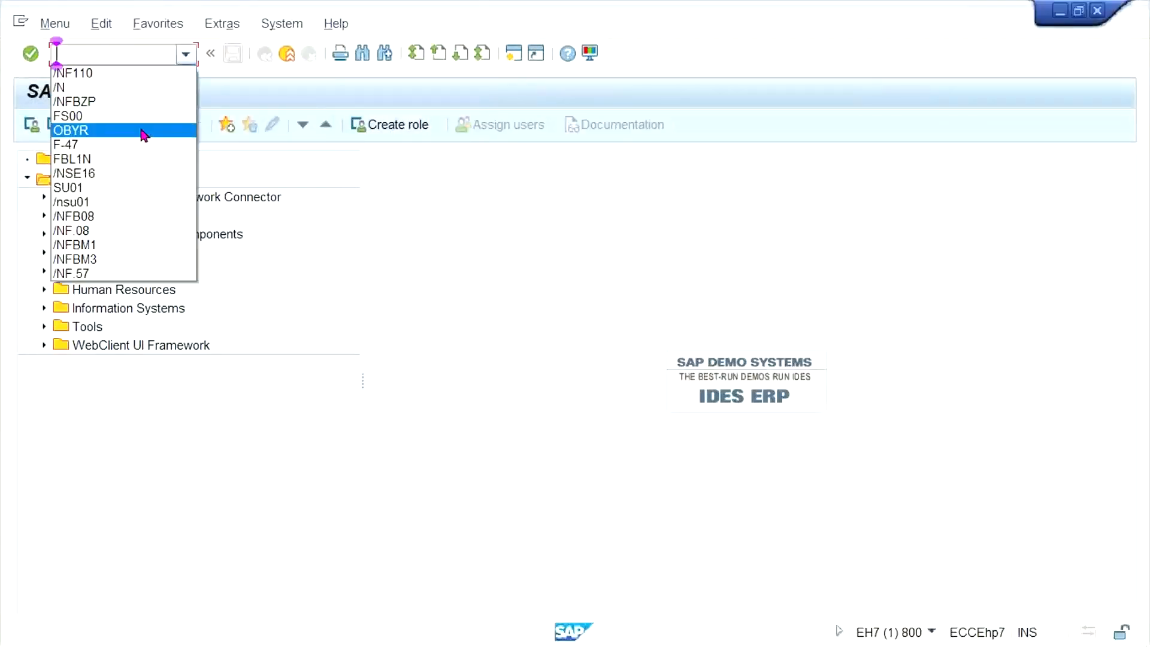
click(149, 159)
key(Return)
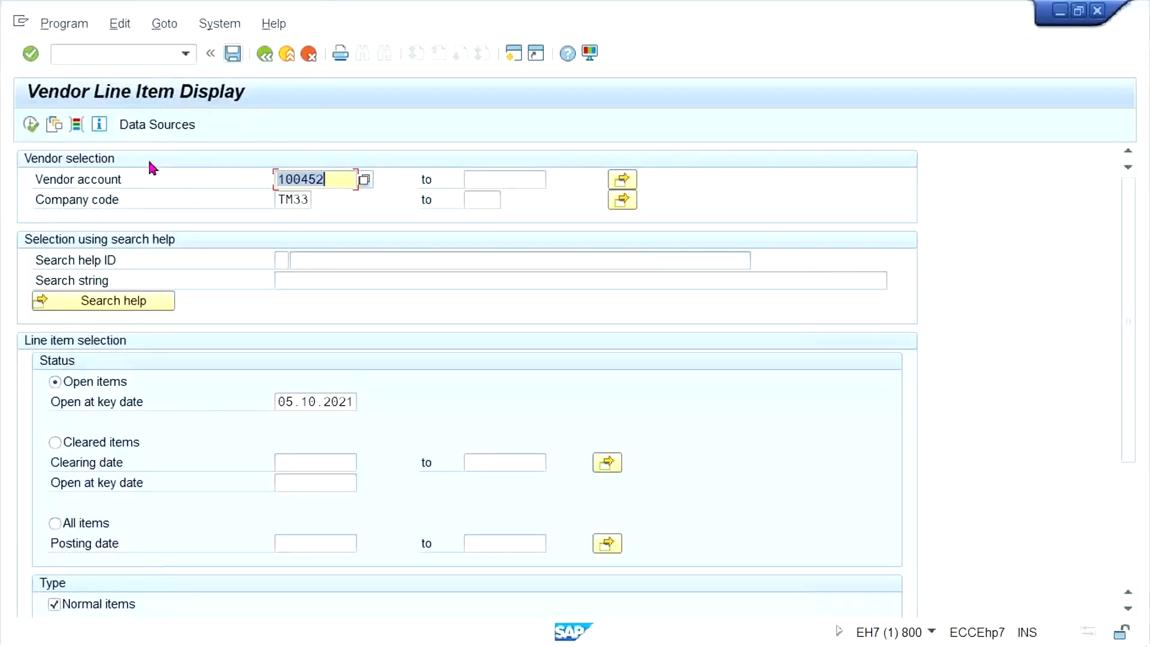
List all items for the vendor in company code TM33 and examine the amounts of documents 1031, 1032 and 2000.
click(92, 529)
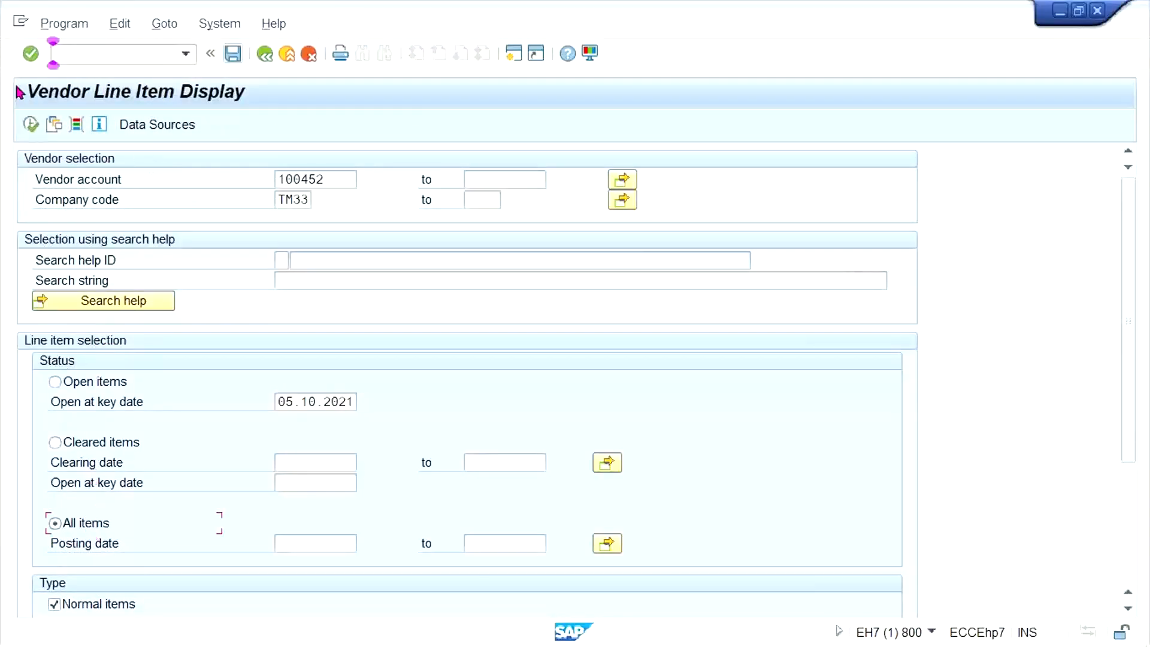
click(31, 125)
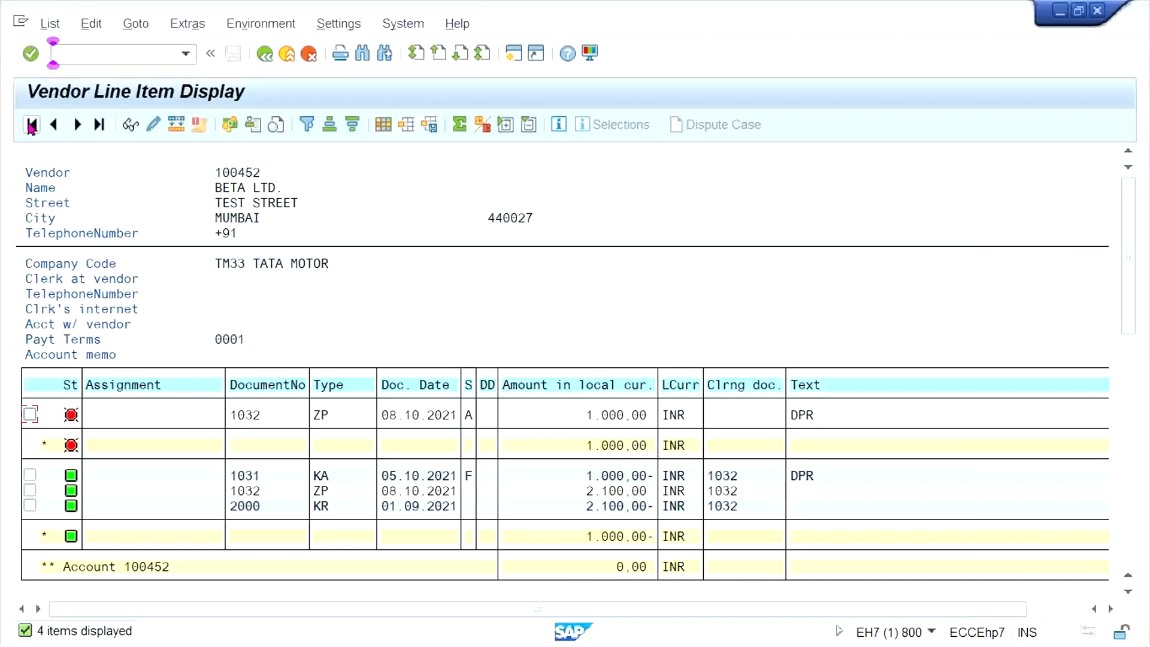
click(585, 508)
click(582, 492)
click(569, 477)
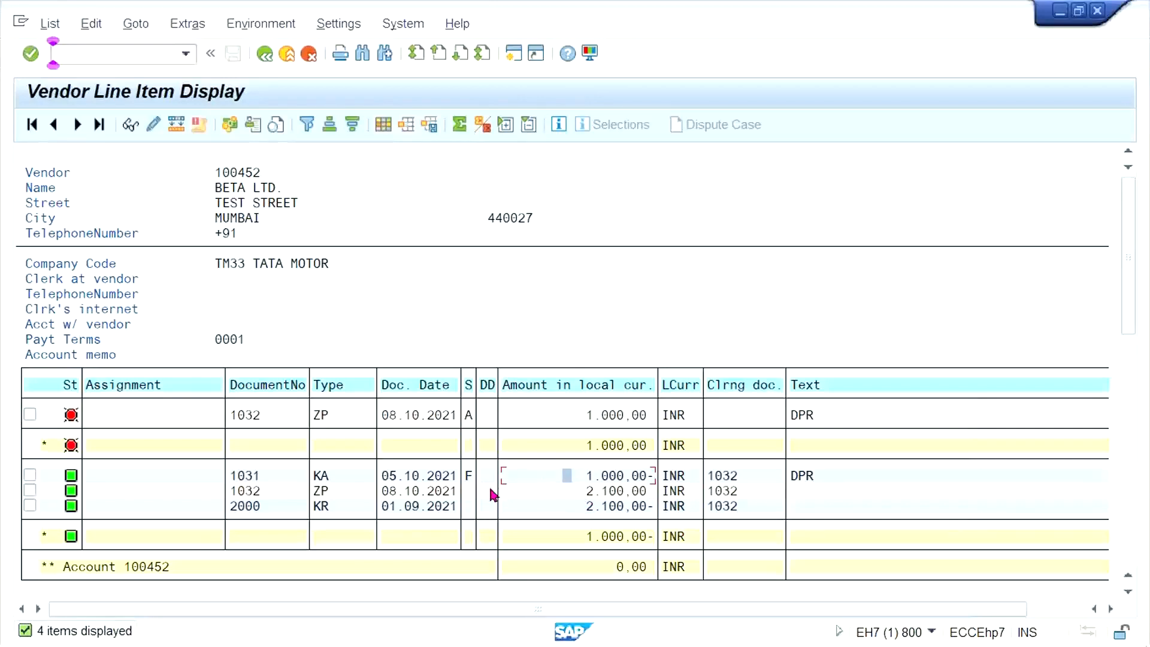
Compare the special G/L indicators of the cleared down payment request 1031 and the open down payment item 1032.
click(469, 476)
click(469, 416)
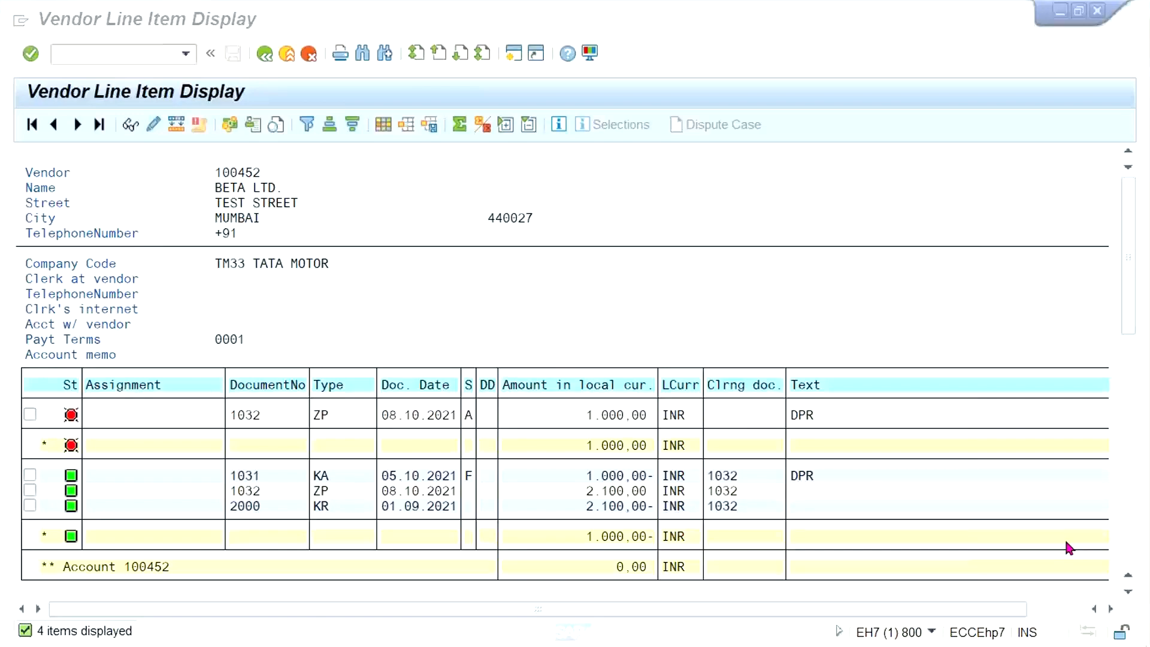
click(471, 477)
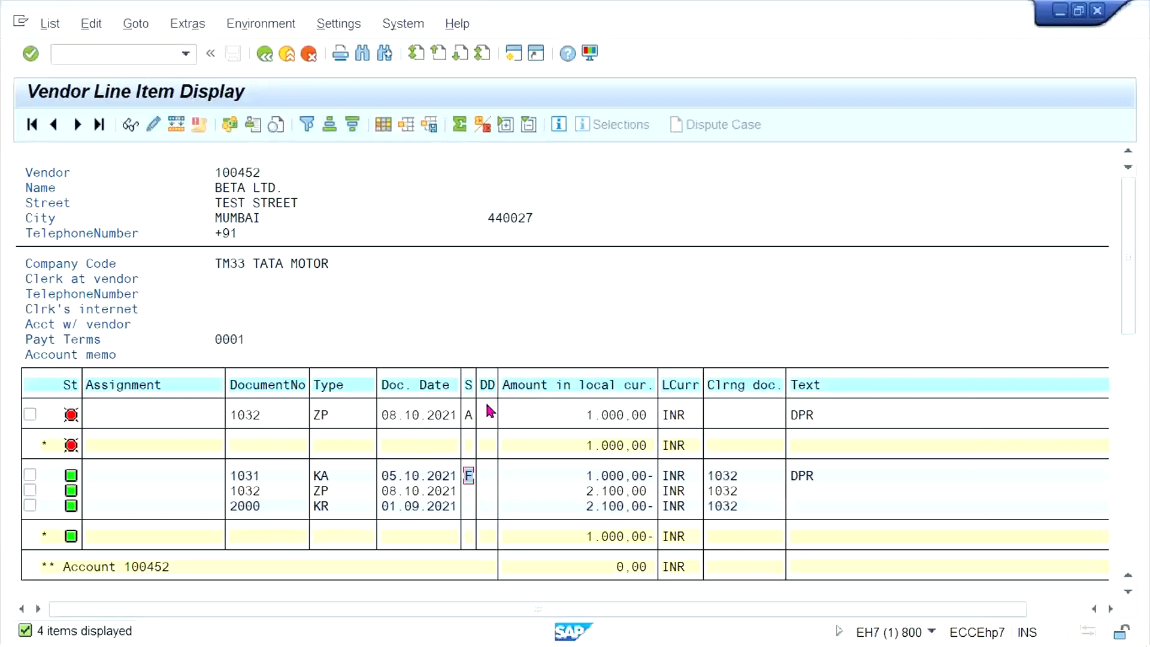
click(469, 419)
click(588, 423)
Switch to the Excel workbook and enter DP in cell F12 of Sheet1.
mouse_move(527, 646)
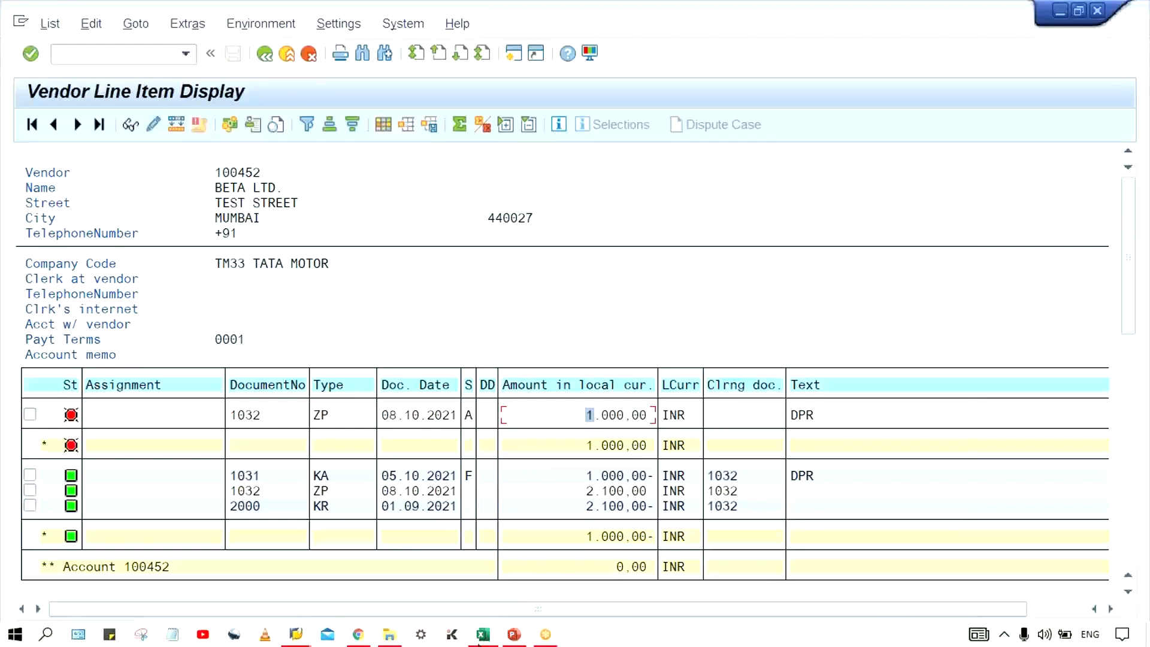
click(482, 636)
click(334, 469)
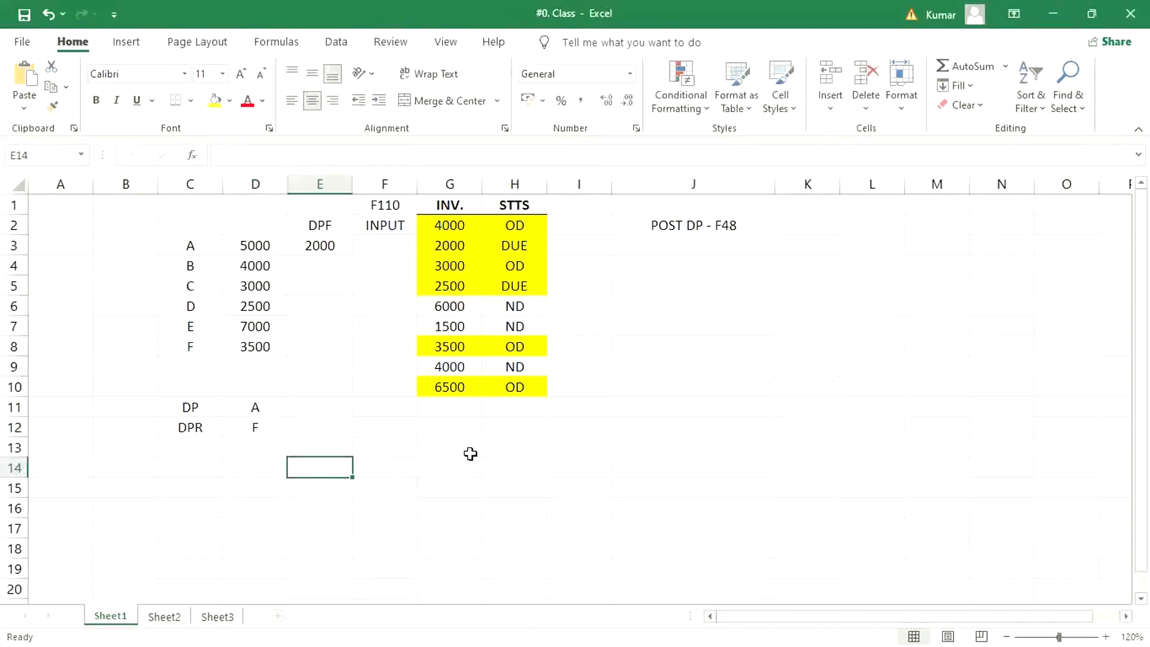
click(438, 426)
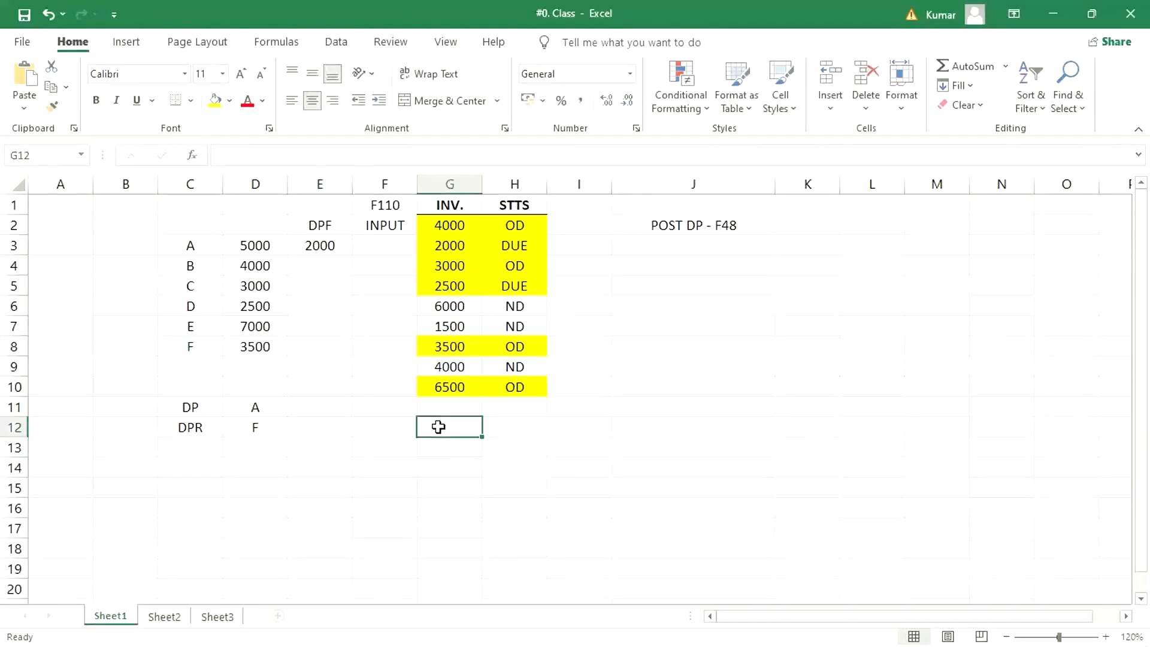
click(376, 429)
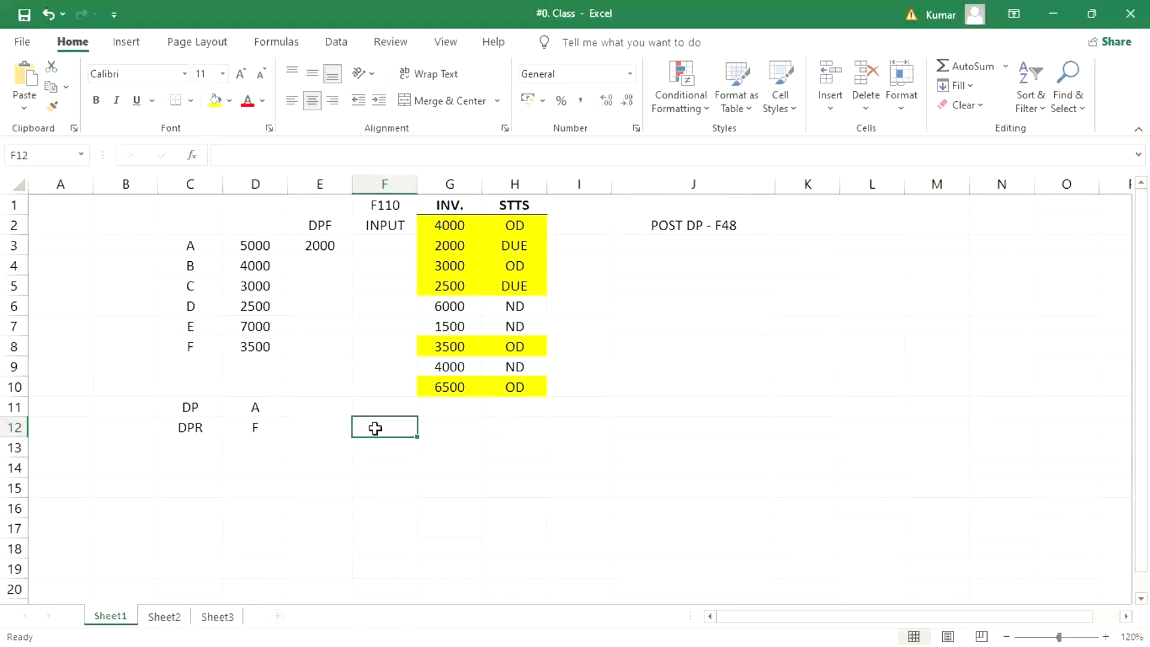
text(DP)
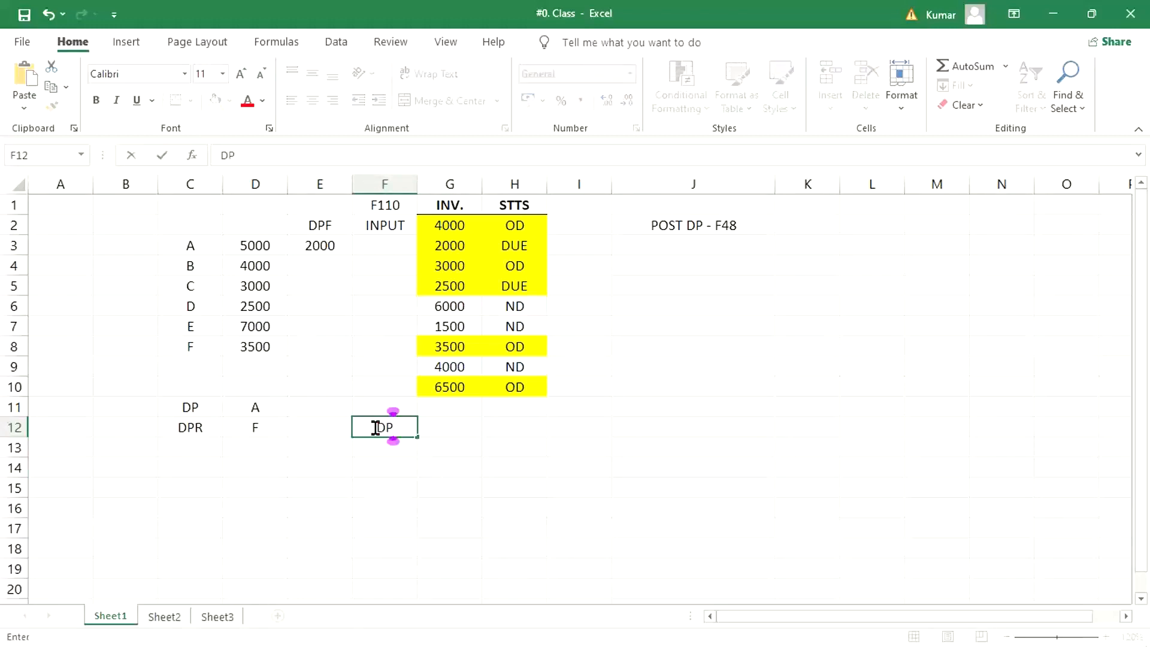
key(Tab)
Enter F110 in cell G12 and F-48 in cell H12 beside the DP label.
text(F)
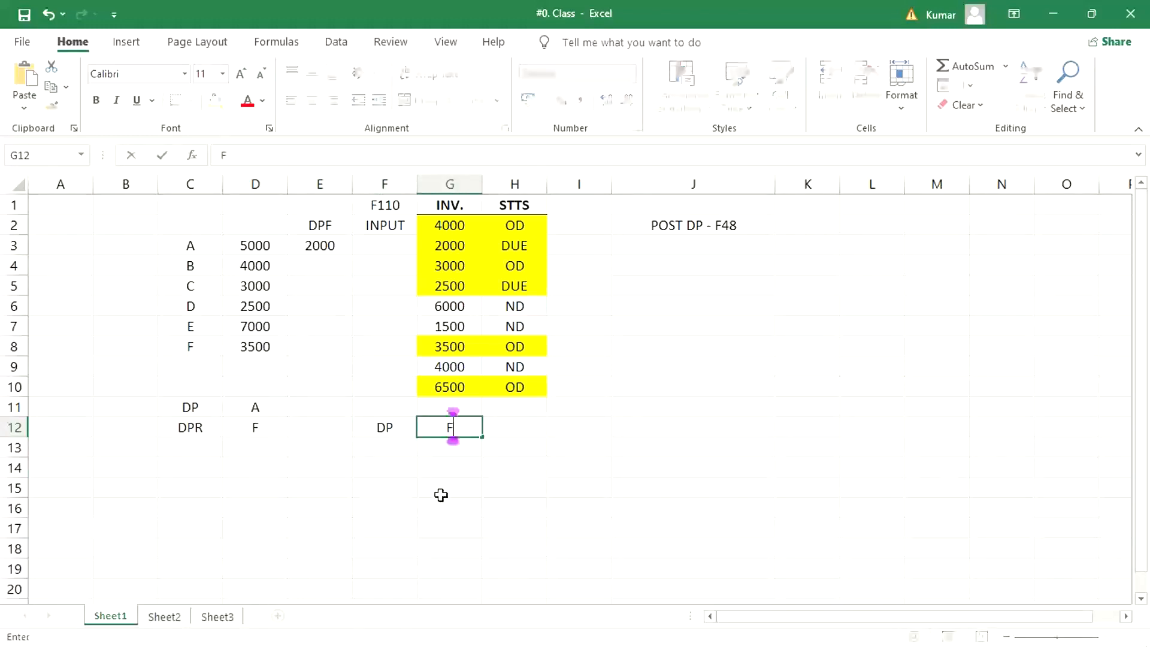
text(100)
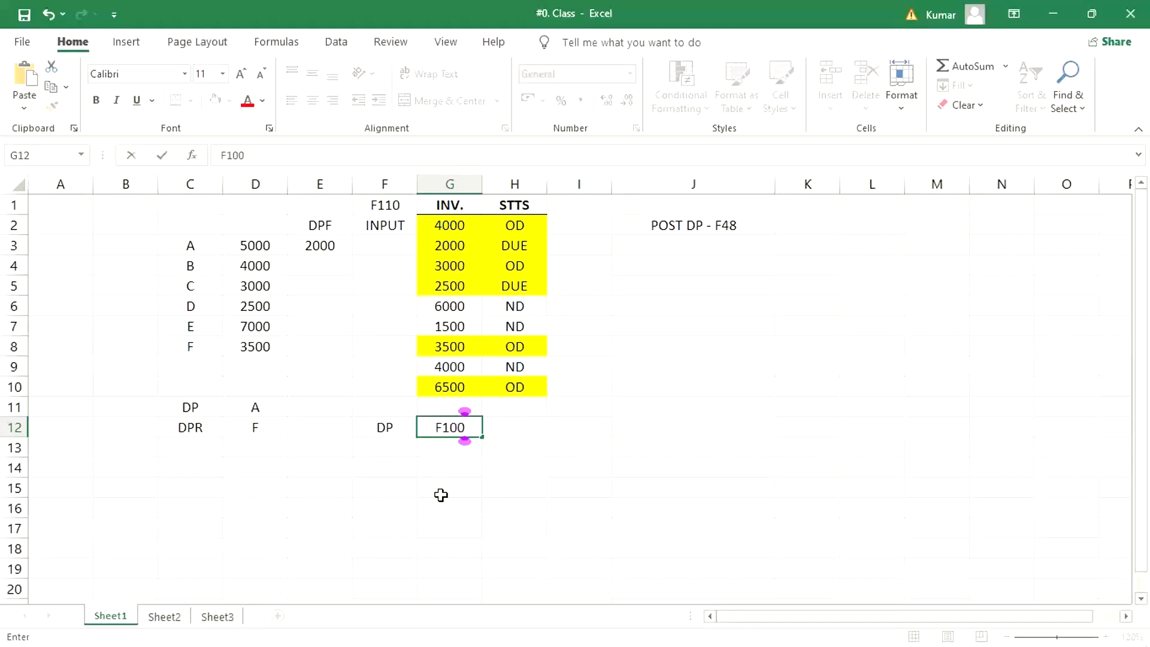
key(BackSpace)
key(BackSpace)
text(10)
key(Tab)
text(F)
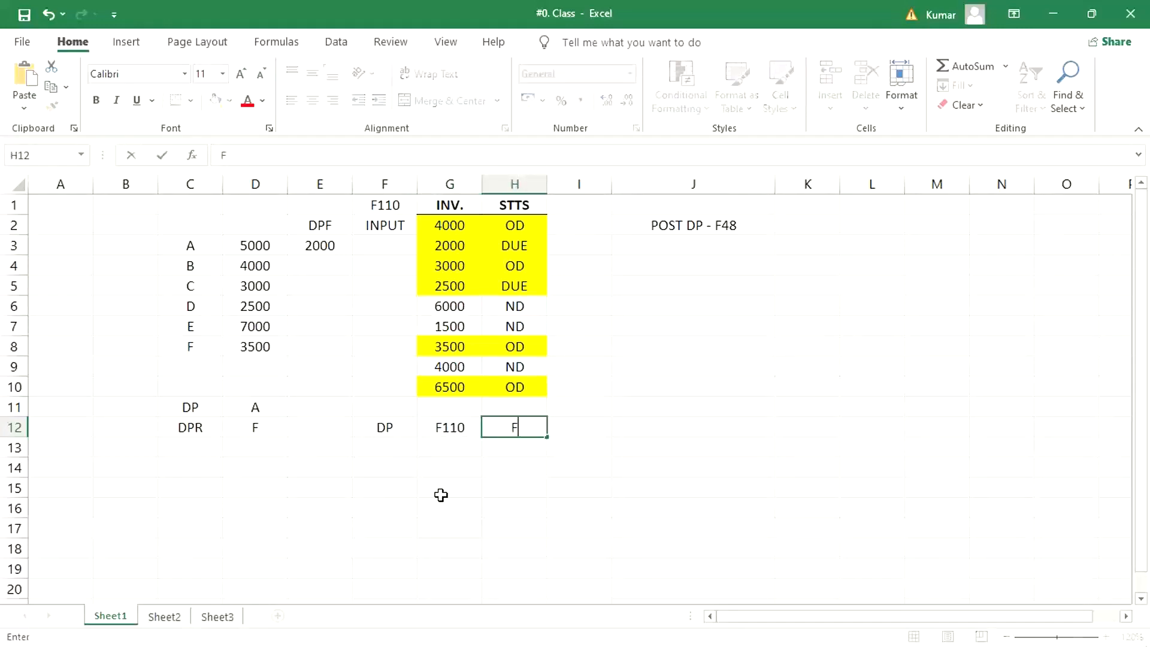
text(-48)
key(Return)
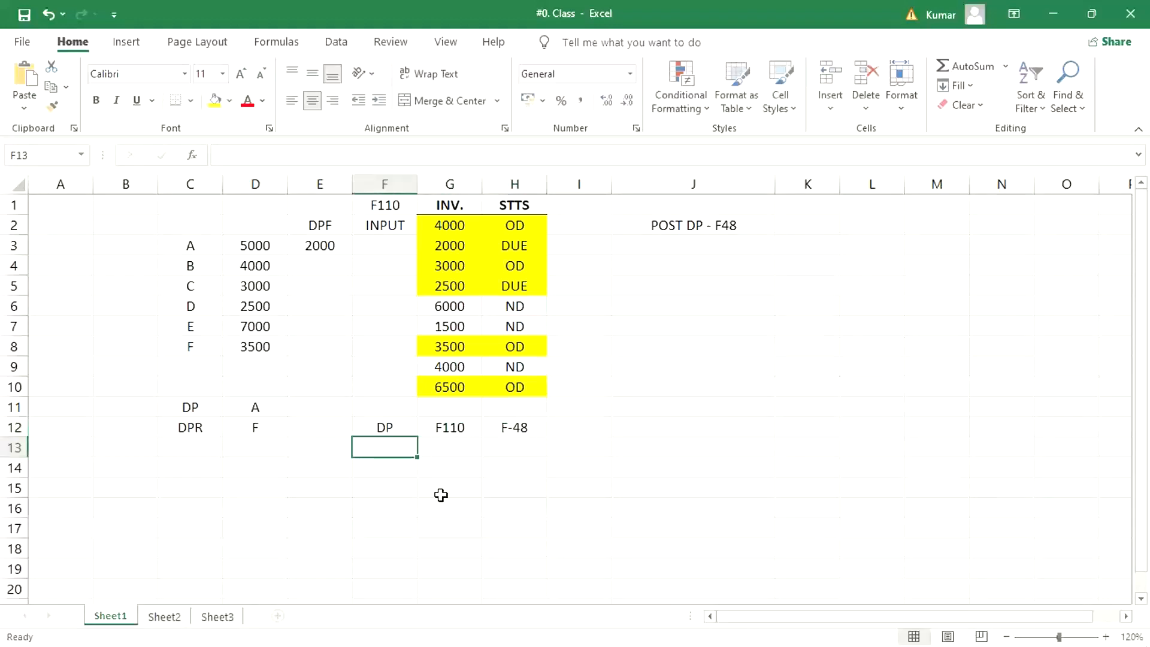
click(489, 428)
click(464, 427)
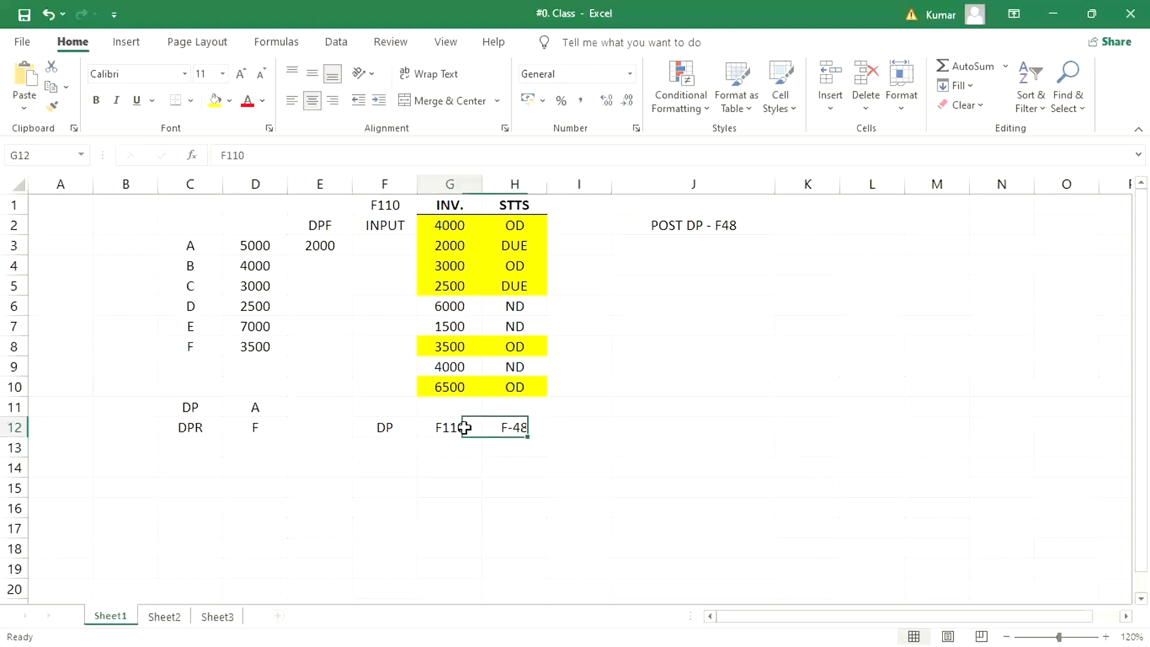
click(508, 427)
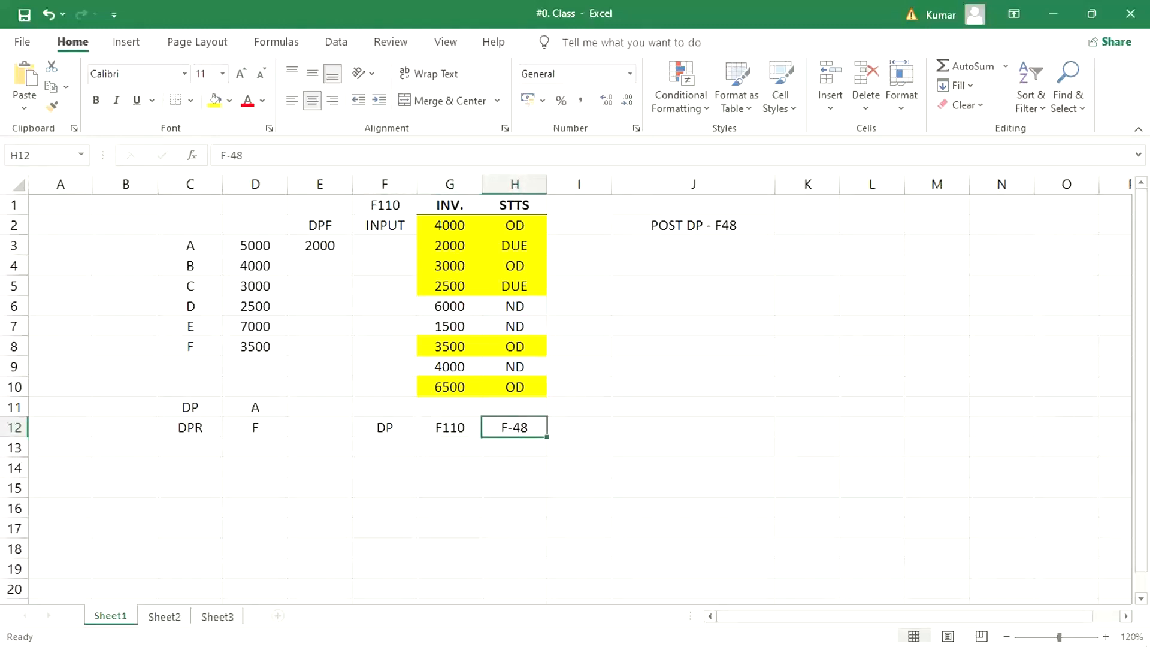
mouse_move(1132, 646)
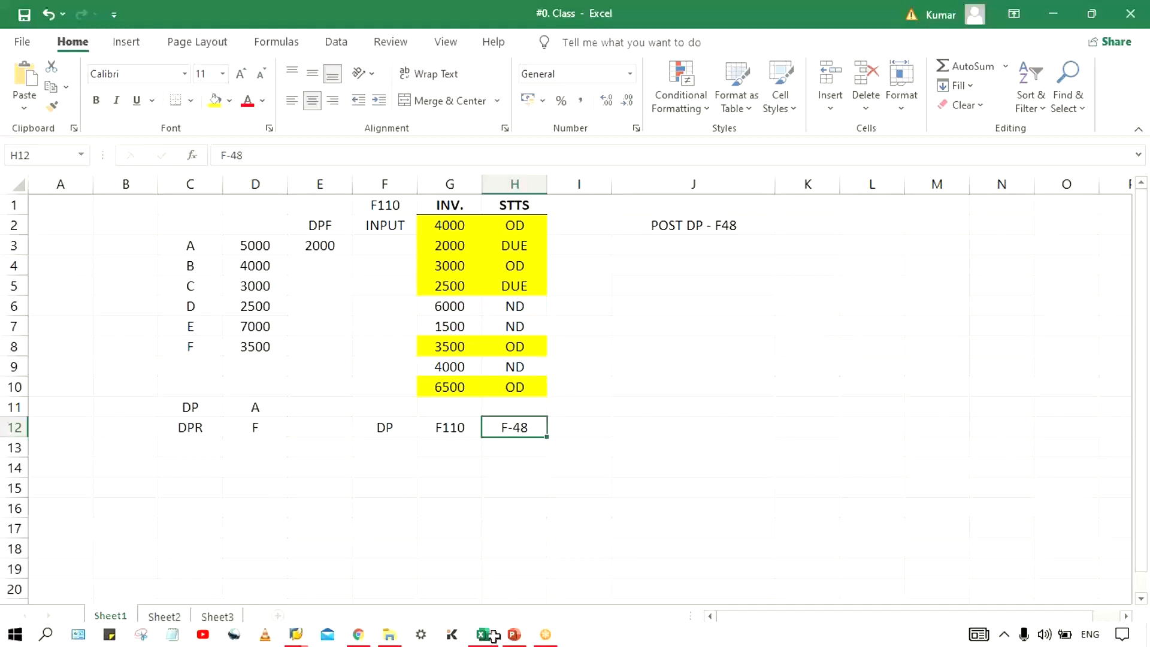
drag(441, 426, 489, 427)
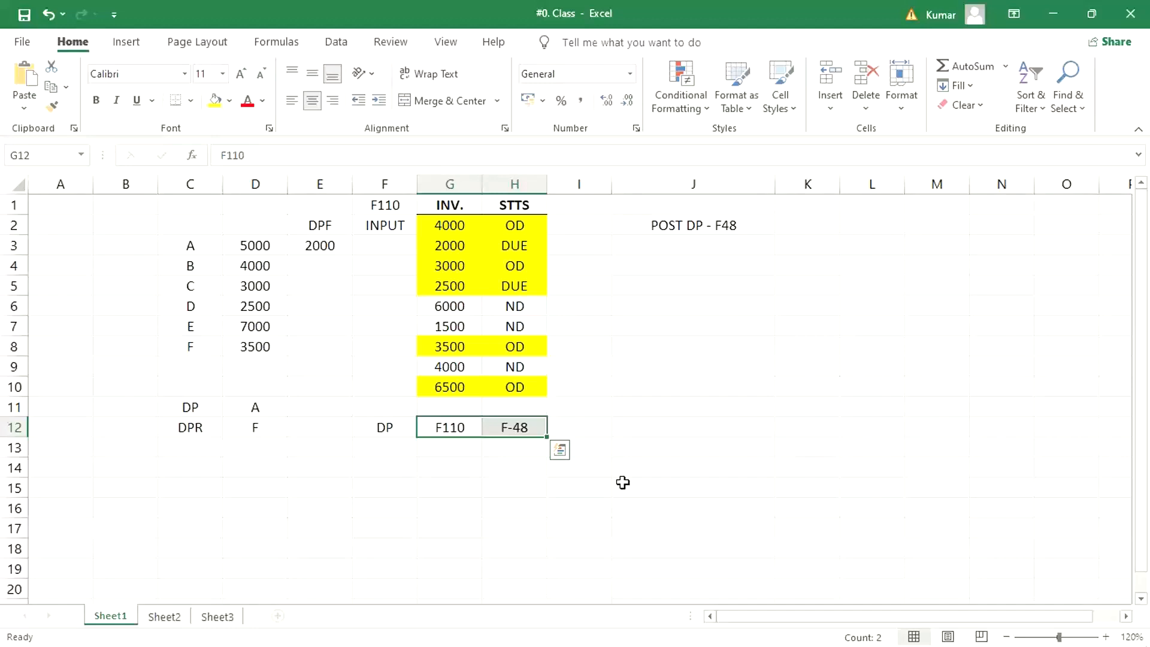
Enter DPR in cell G13 under F110 and NO DPR in cell H13 under F-48.
click(447, 451)
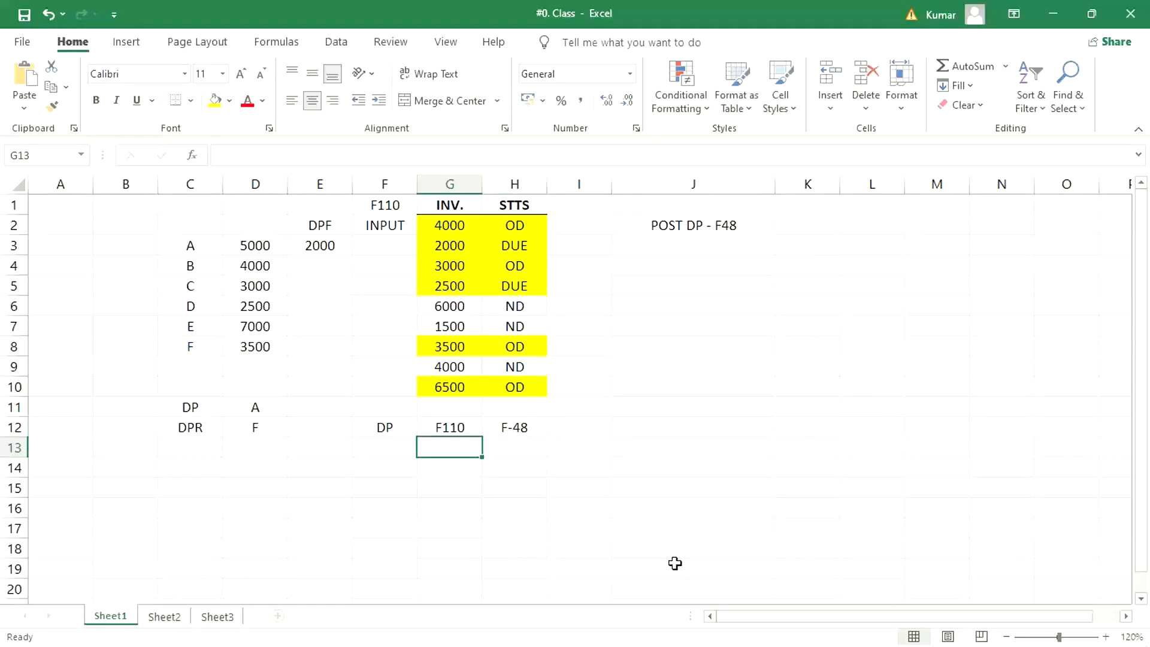
text(DPR)
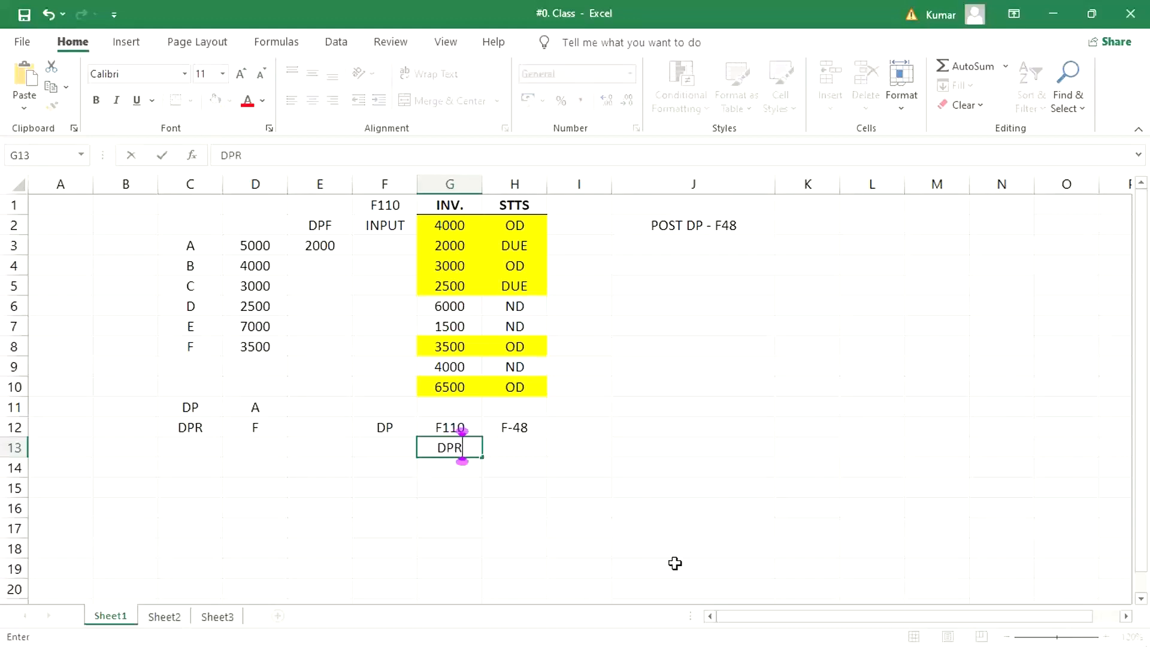
key(Tab)
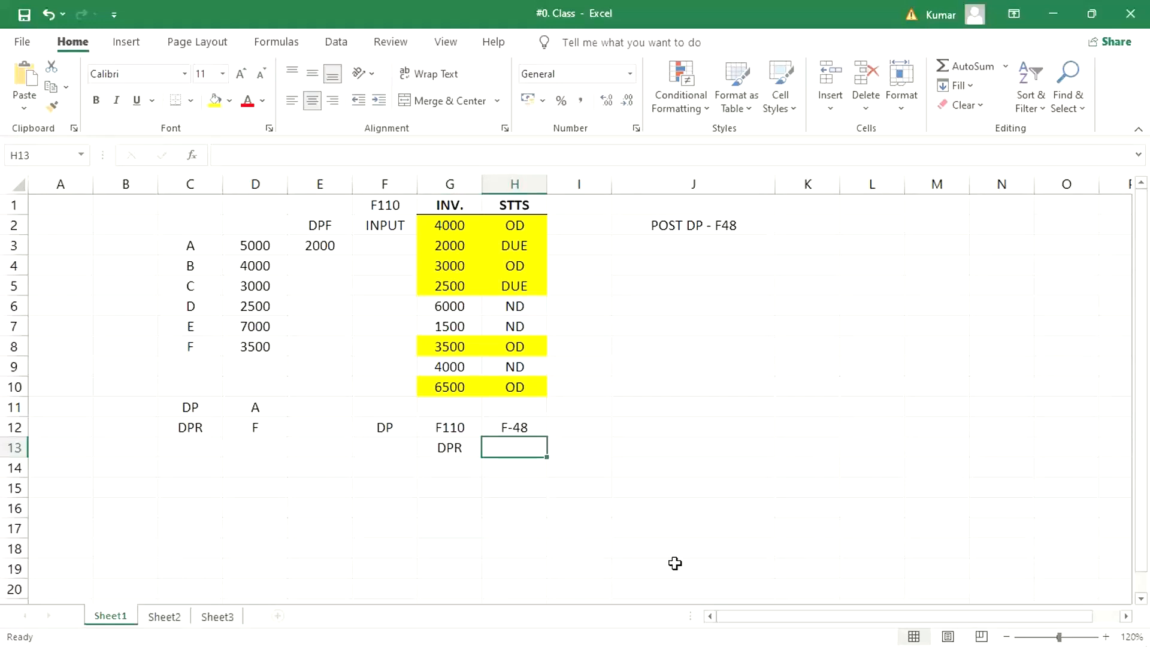
text(NO)
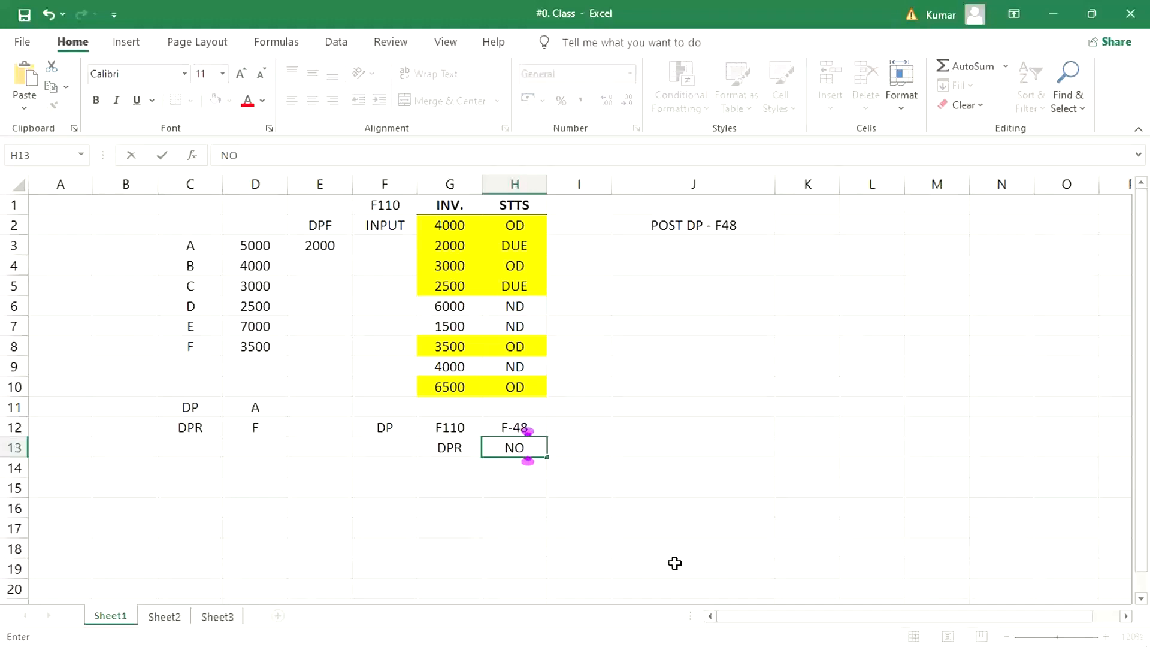
text( DPR)
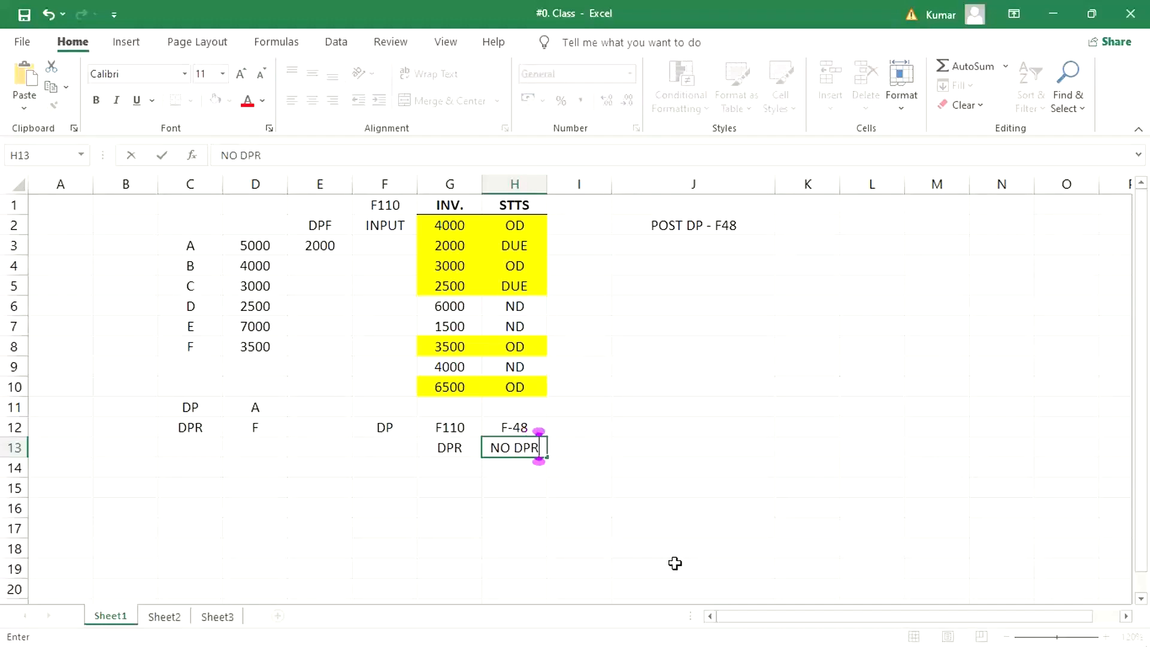
key(Return)
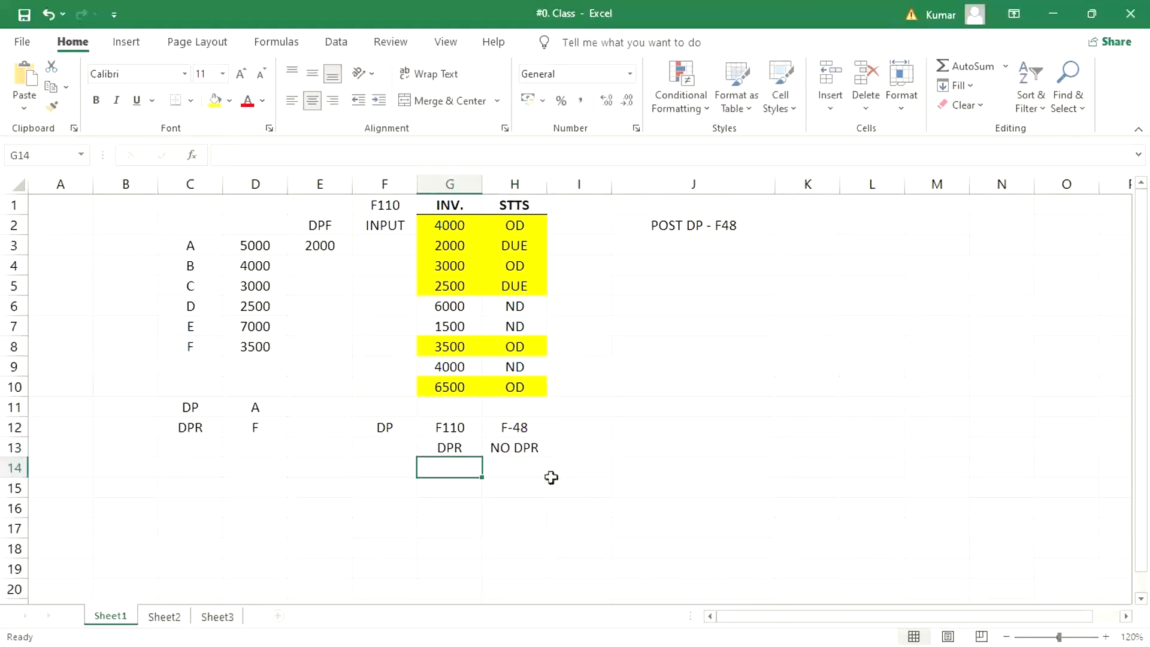
Compare the down payment request requirements of F110 and F-48 in cells G12:H13.
click(516, 427)
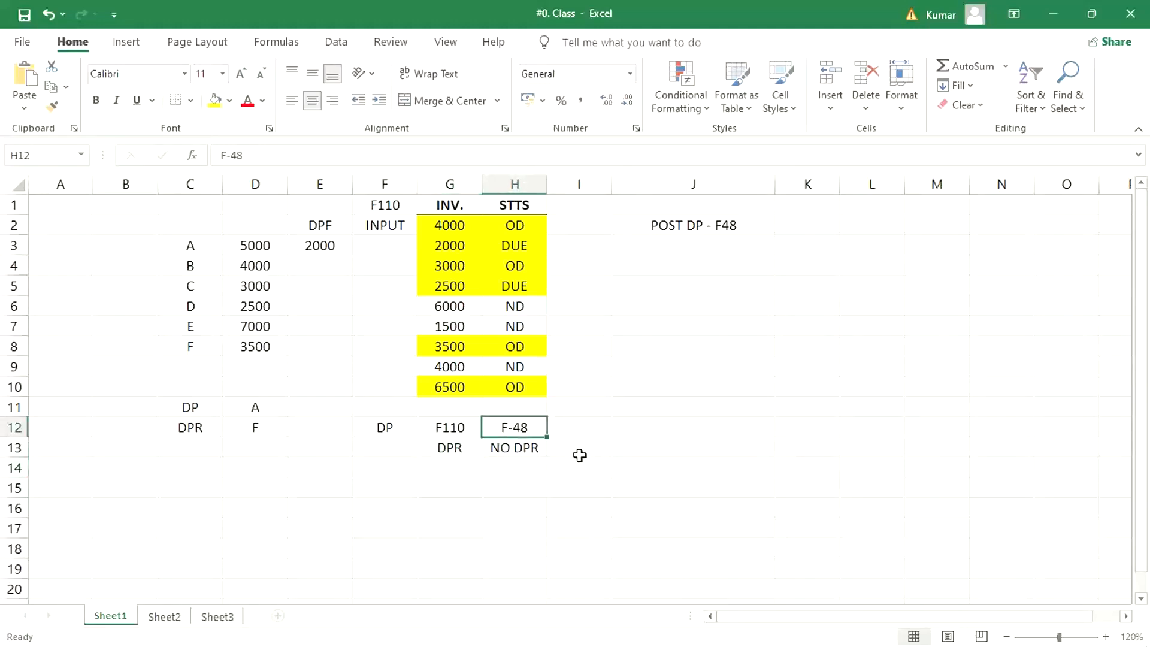
click(520, 449)
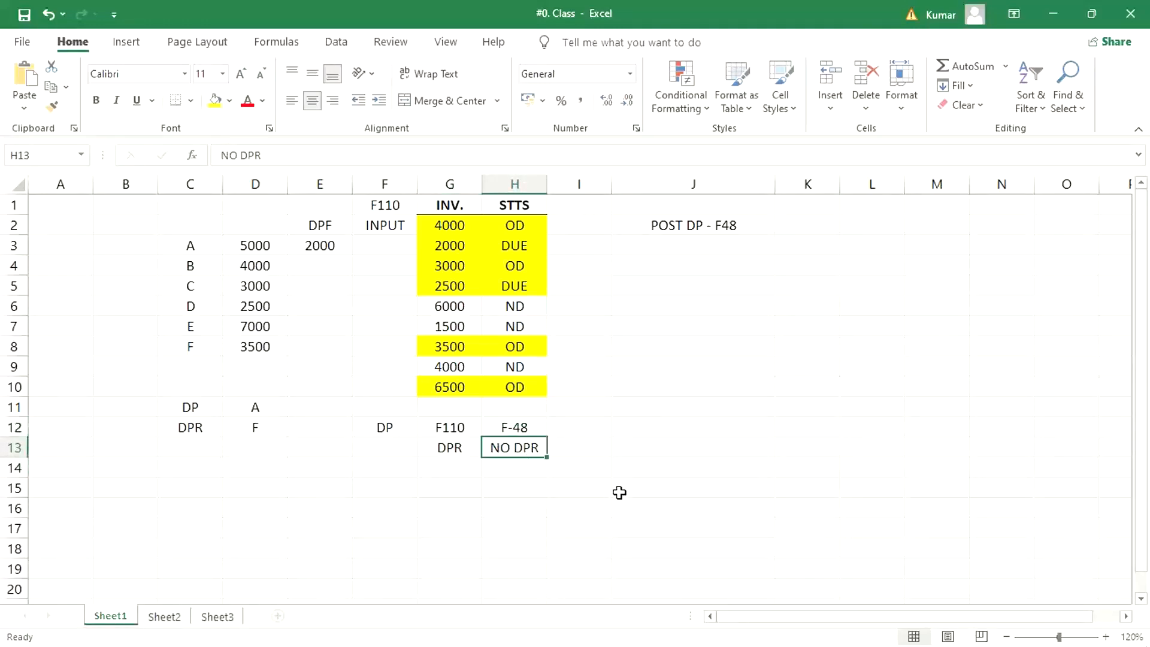
click(453, 446)
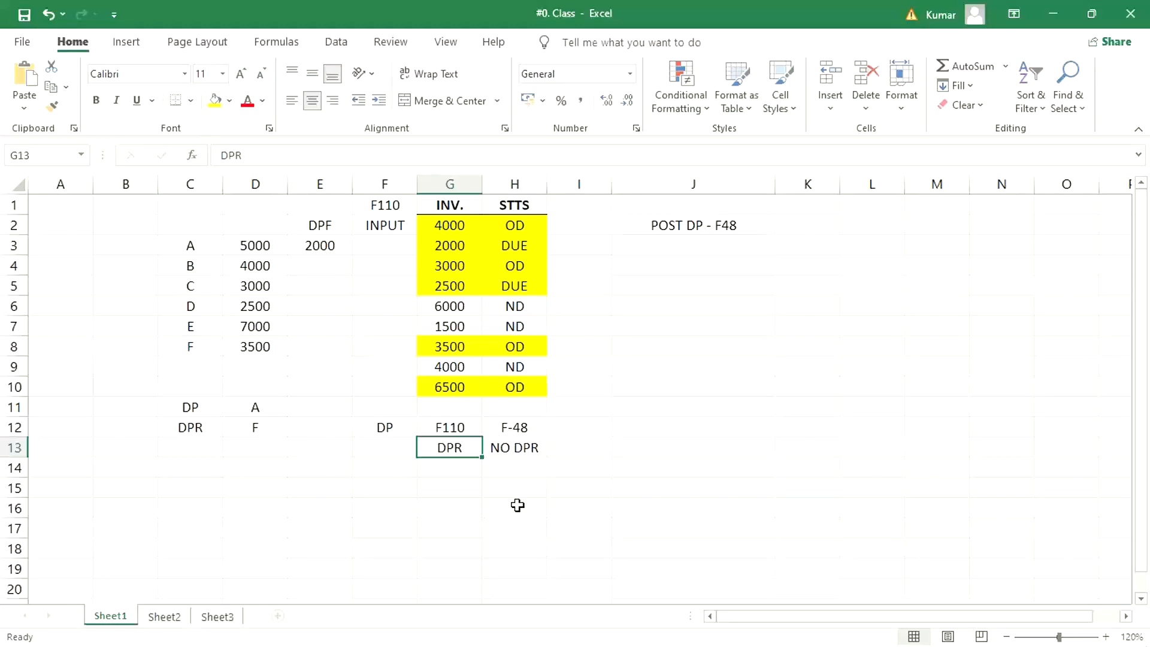
click(513, 433)
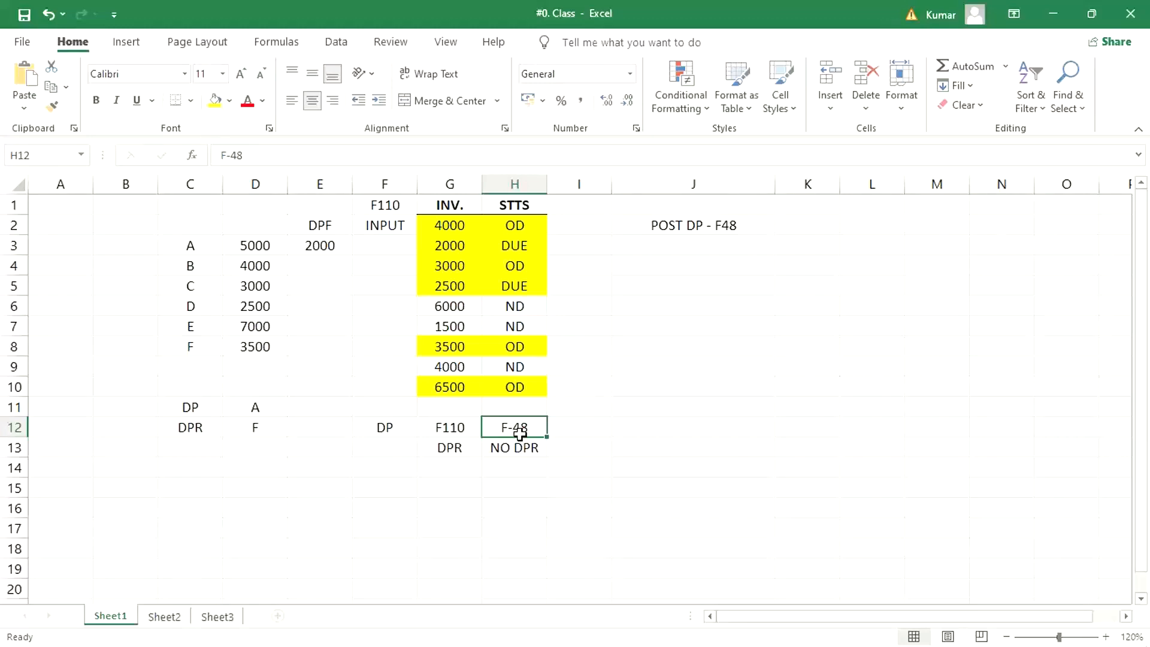
click(443, 430)
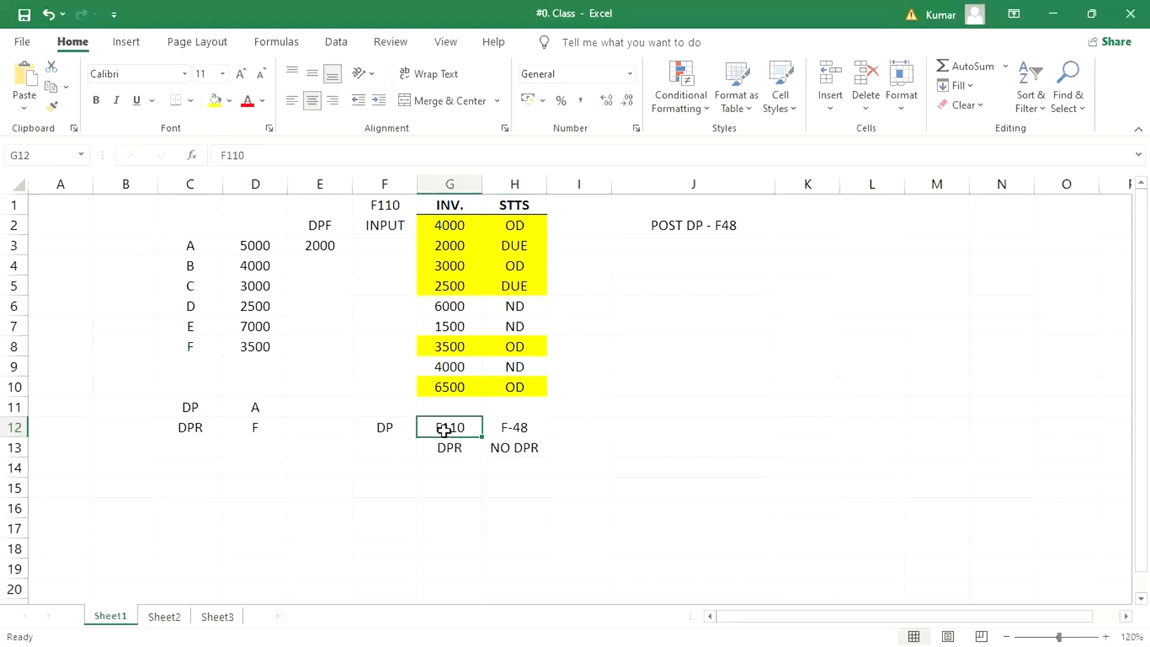
click(511, 432)
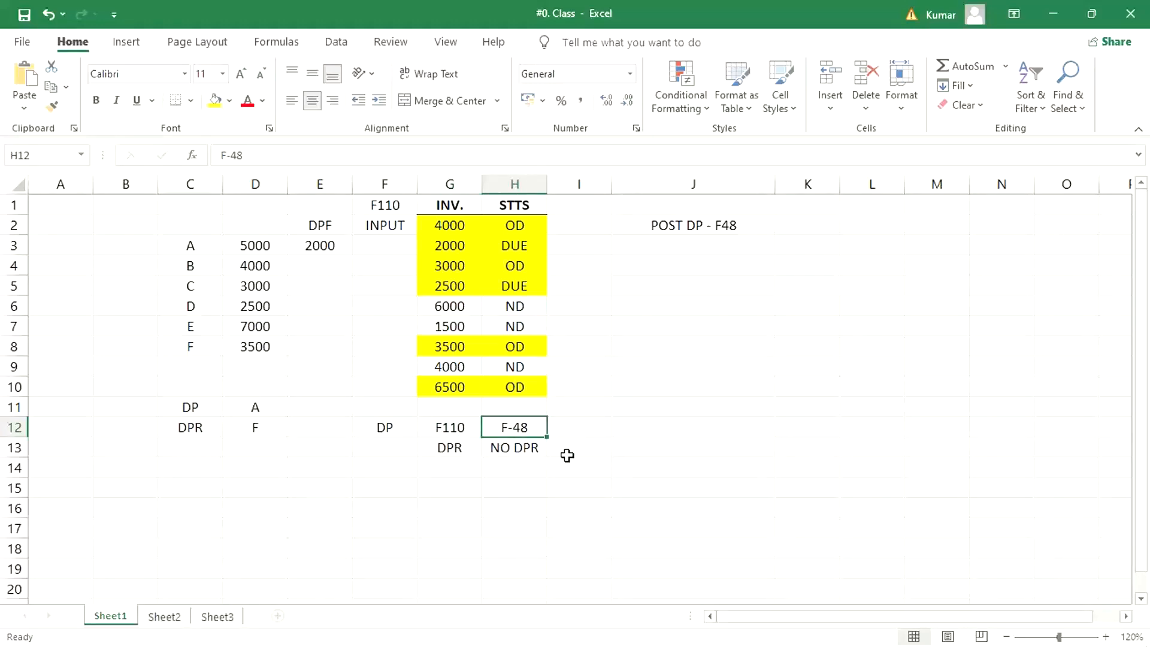
click(464, 447)
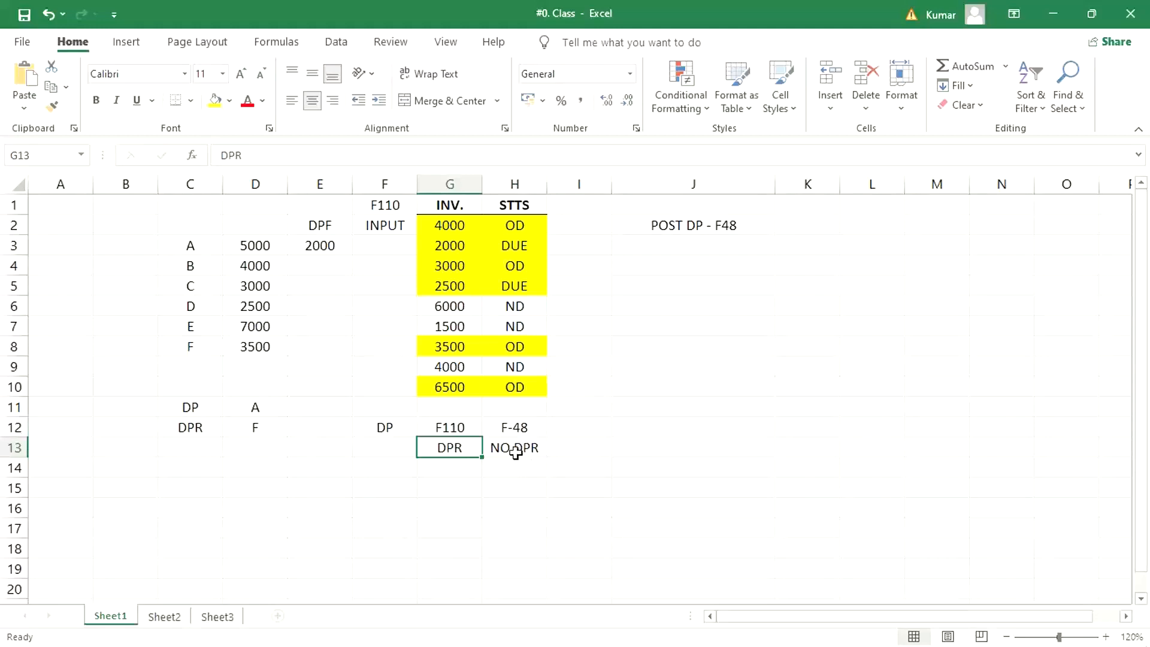
click(443, 425)
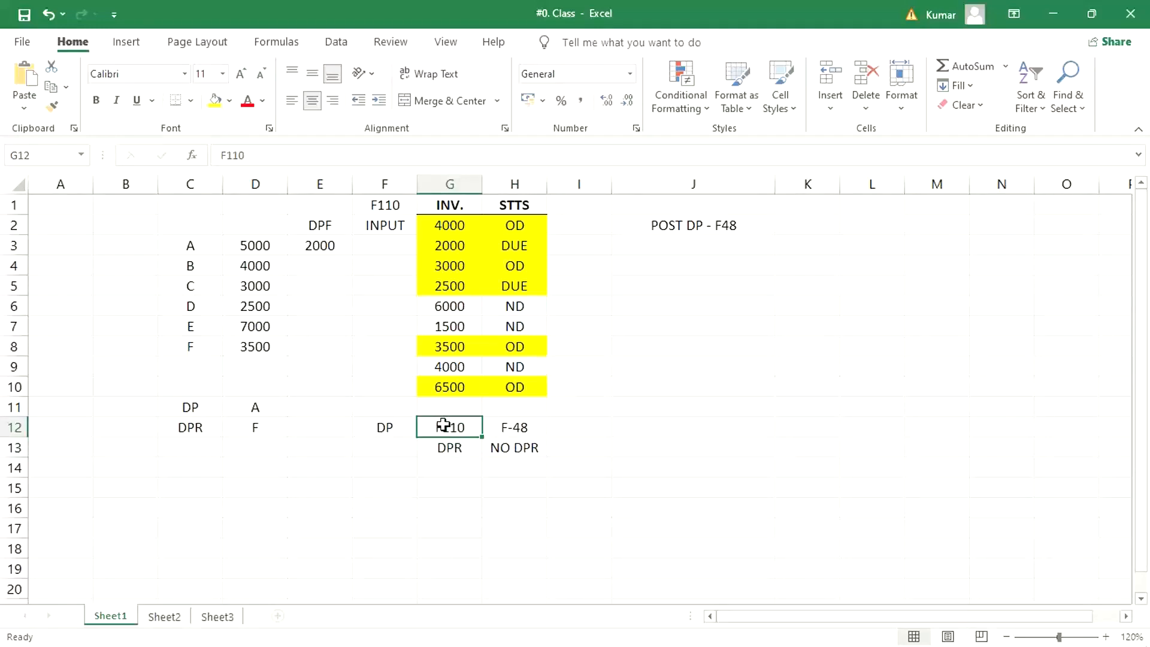
click(517, 455)
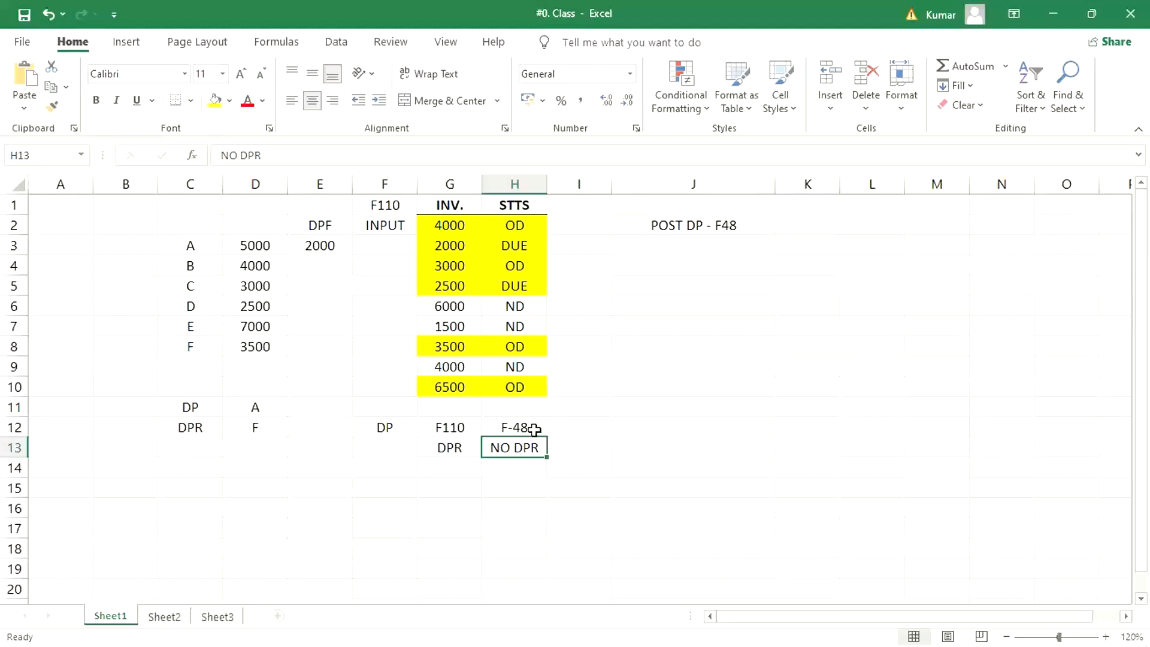
click(515, 428)
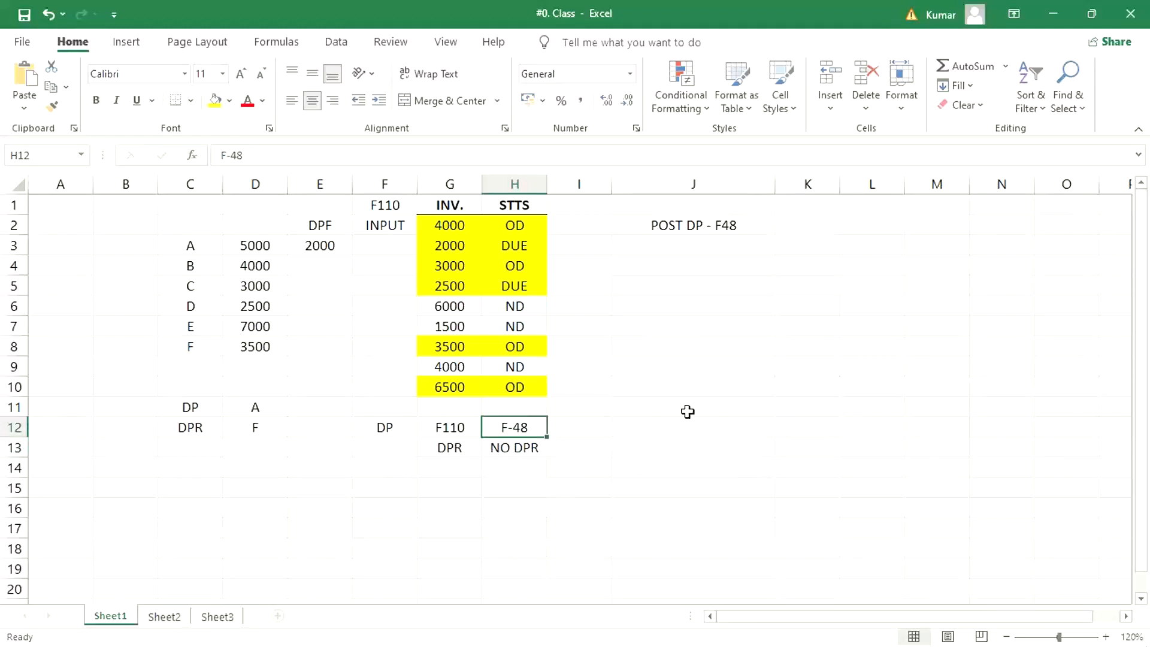